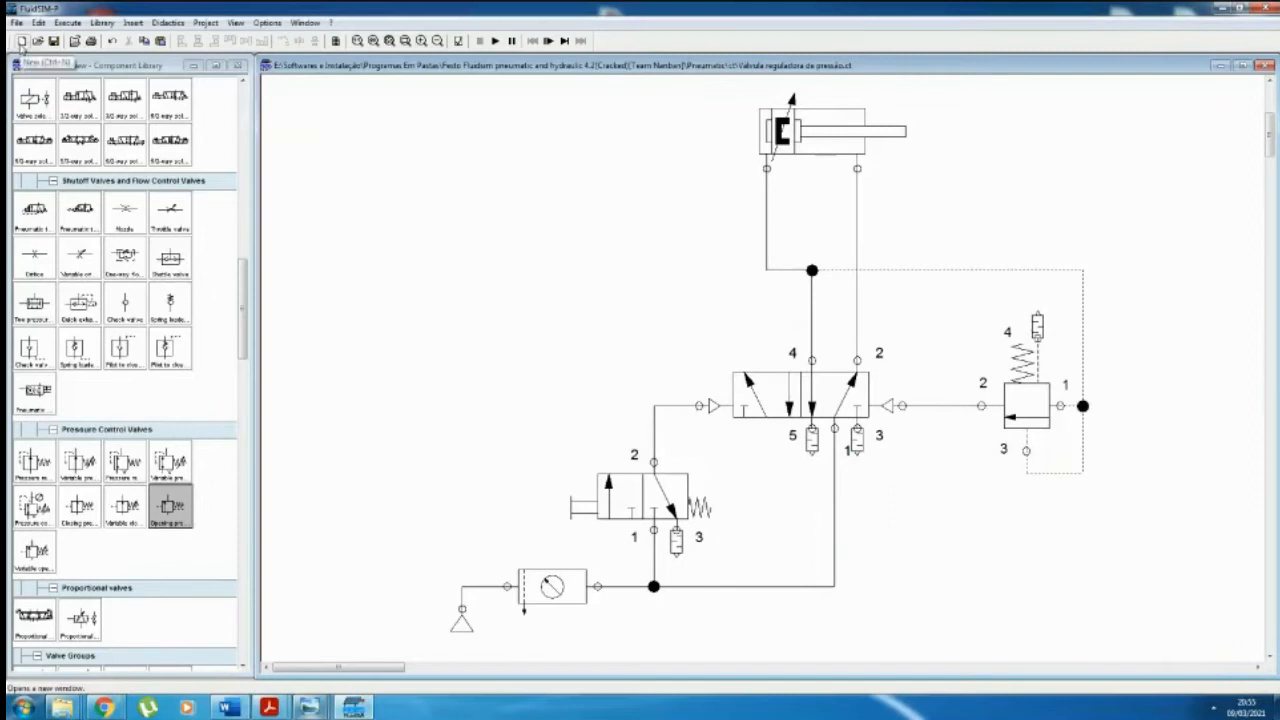
# Step: Create a new circuit and place a double acting cylinder in the upper part of the drawing
pyautogui.click(21, 42)
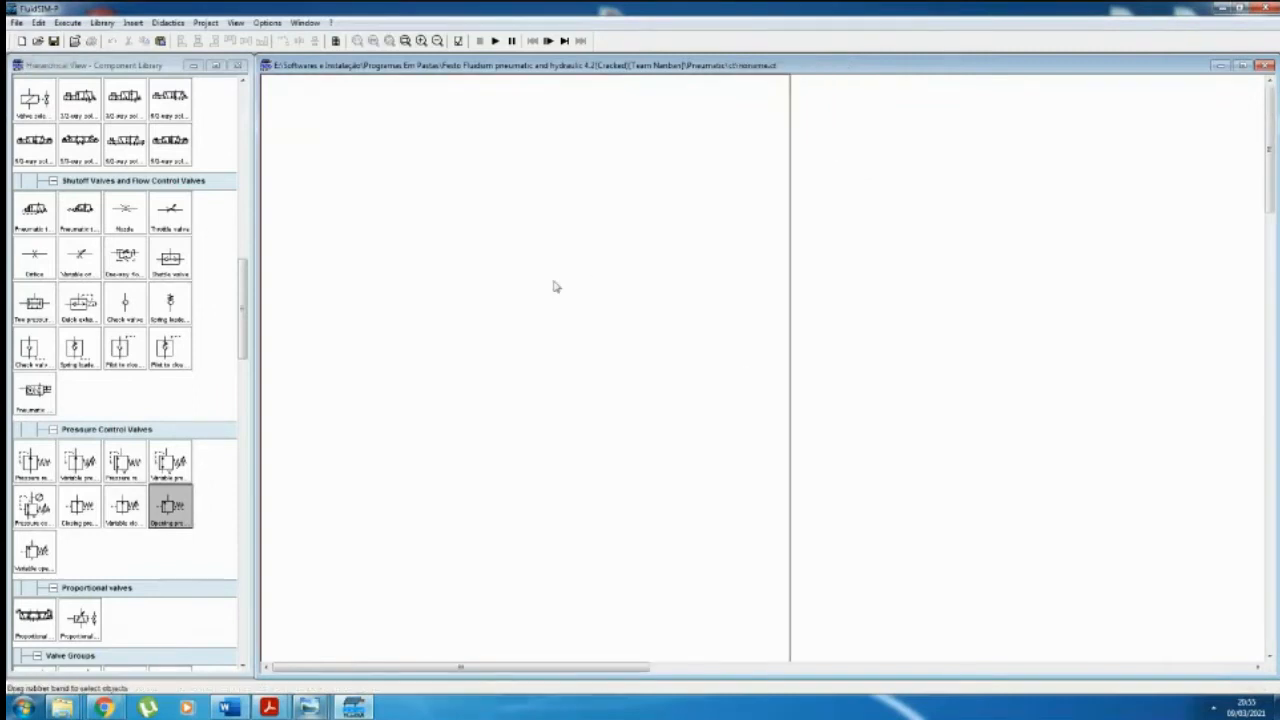
pyautogui.moveTo(270, 708)
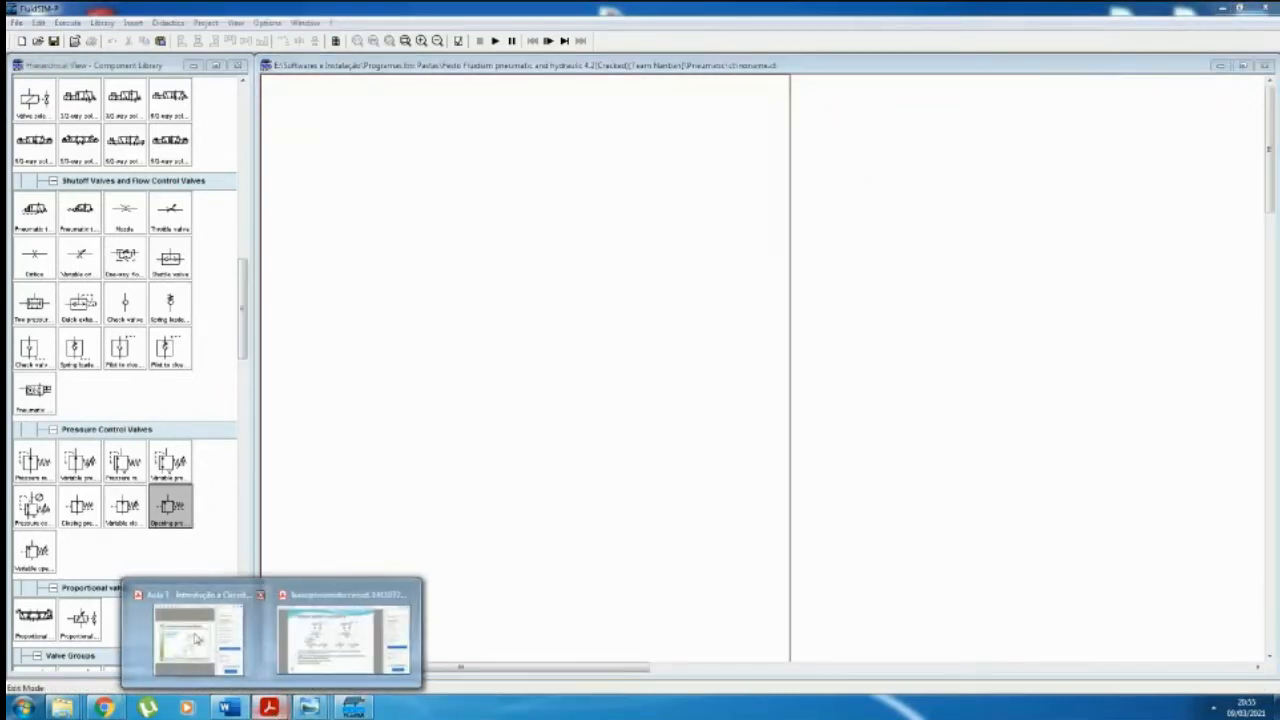
pyautogui.moveTo(197, 640)
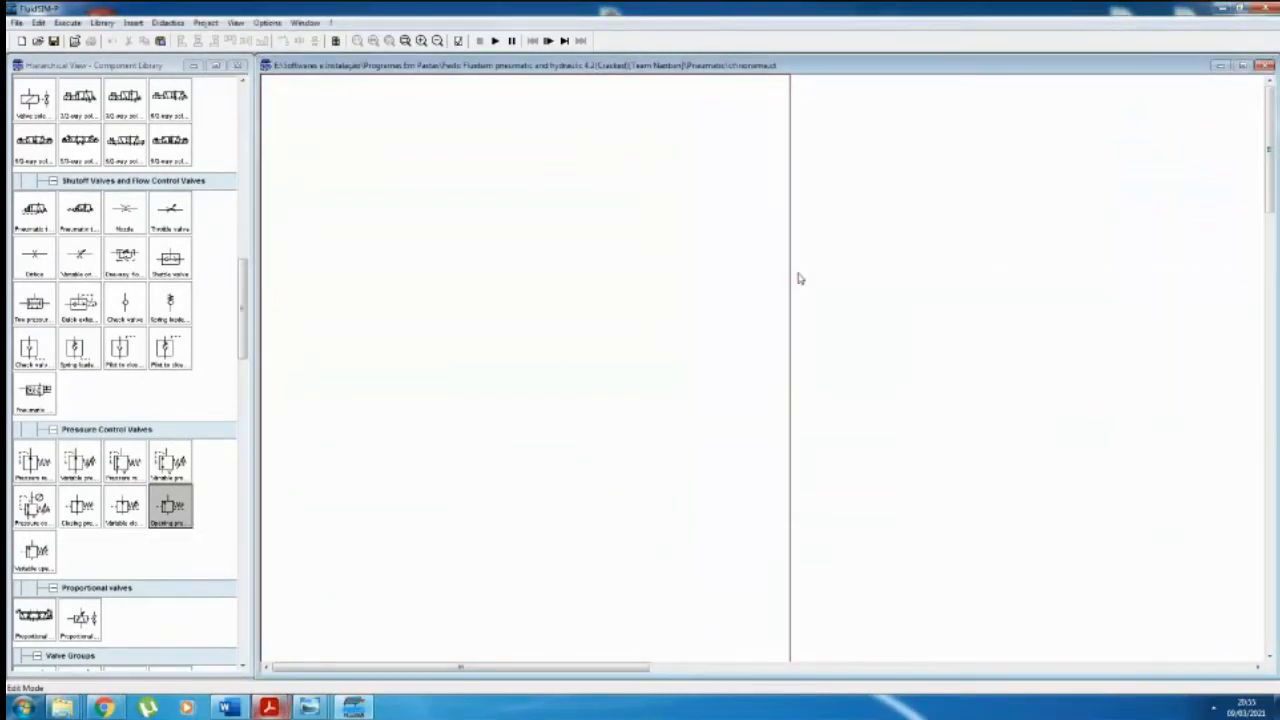
pyautogui.click(240, 310)
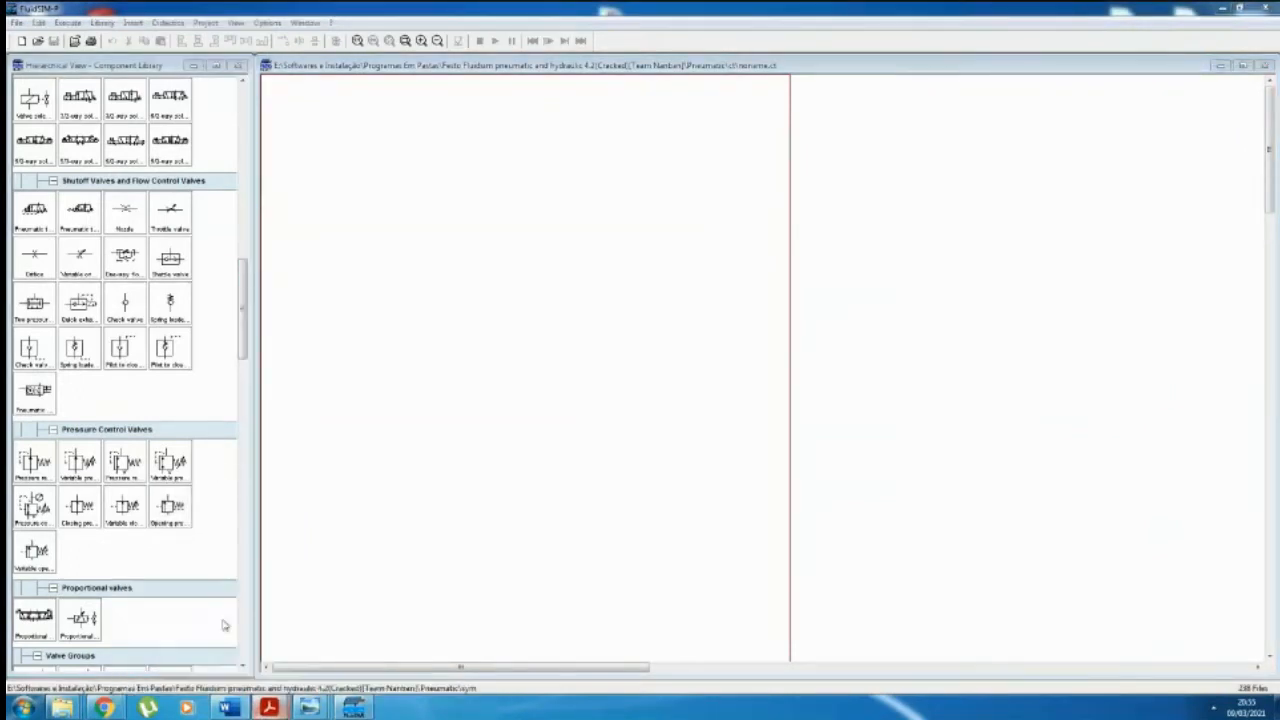
pyautogui.moveTo(242, 300); pyautogui.dragTo(228, 133)
pyautogui.scroll(1, 228, 133)
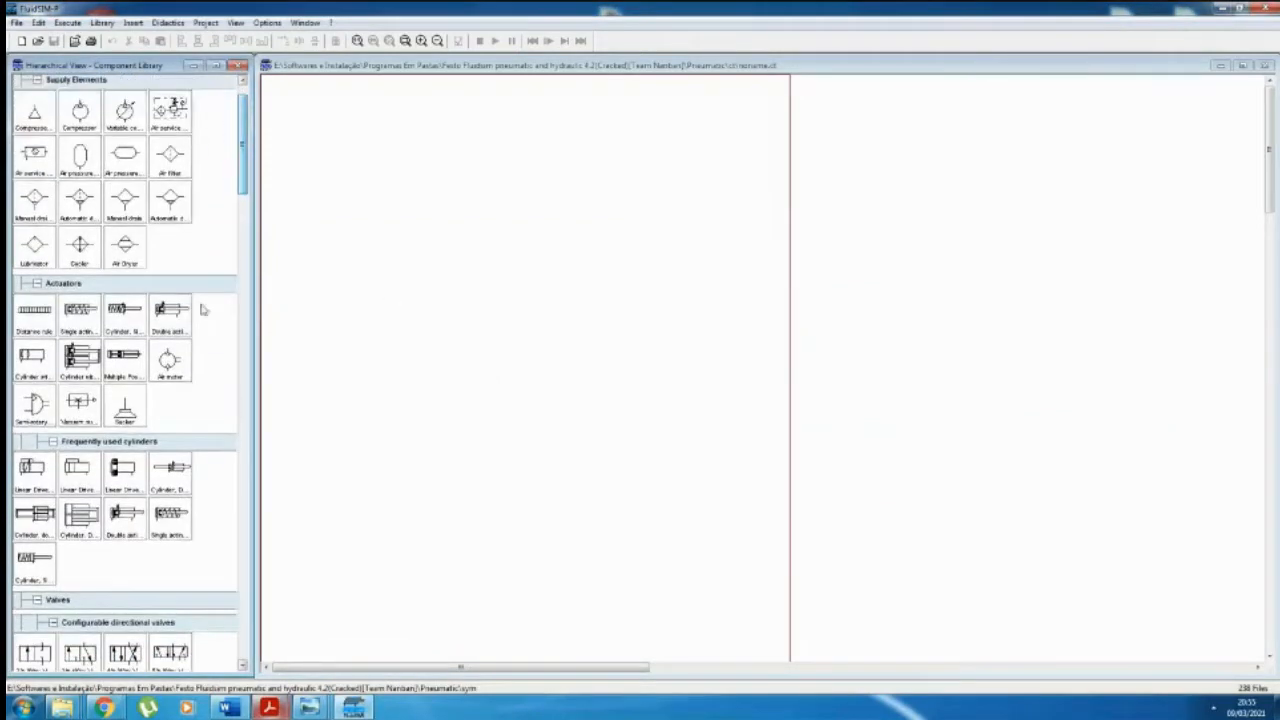
pyautogui.moveTo(170, 310); pyautogui.dragTo(458, 176)
pyautogui.scroll(1, 430, 210)
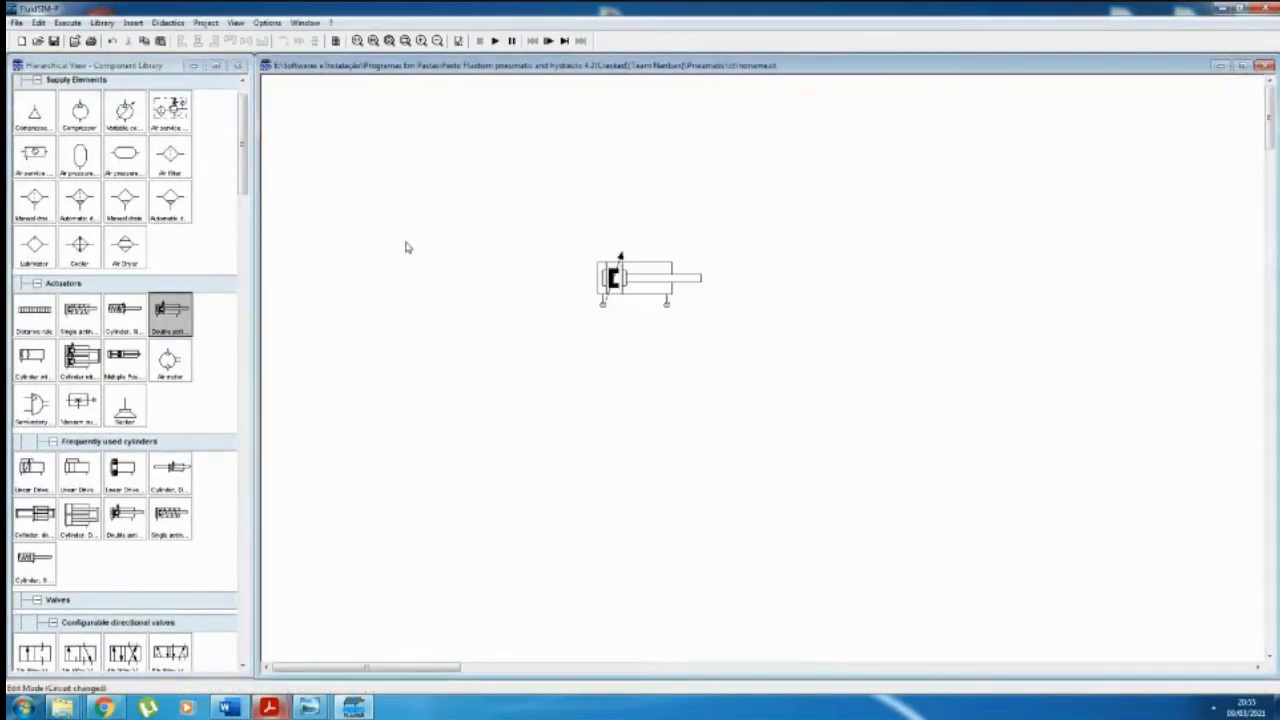
# Step: Place a compressed air supply and an air service unit to the lower left of the cylinder
pyautogui.scroll(-2, 406, 246)
pyautogui.moveTo(34, 112); pyautogui.dragTo(396, 468)
pyautogui.moveTo(34, 152); pyautogui.dragTo(460, 436)
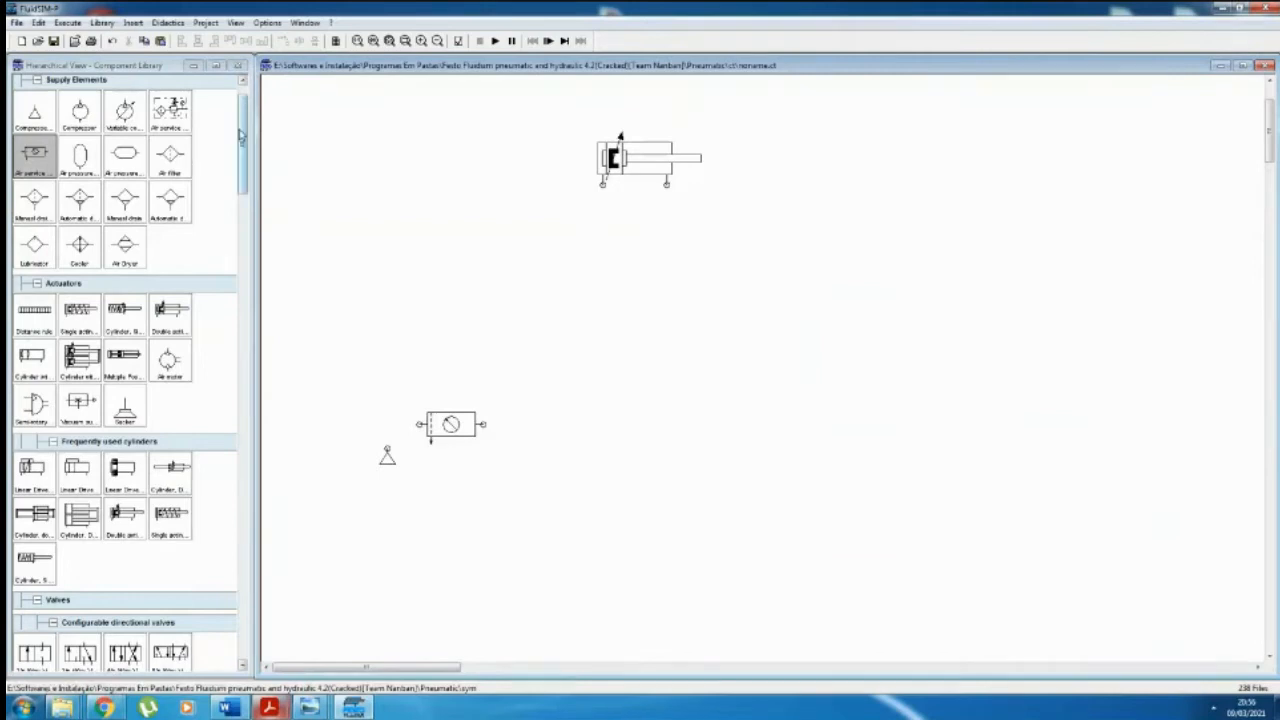
# Step: Add a one-way flow control valve, rotated to vertical, beneath the cylinder's left port and connect the two
pyautogui.moveTo(243, 140); pyautogui.dragTo(247, 298)
pyautogui.moveTo(133, 272); pyautogui.dragTo(570, 260)
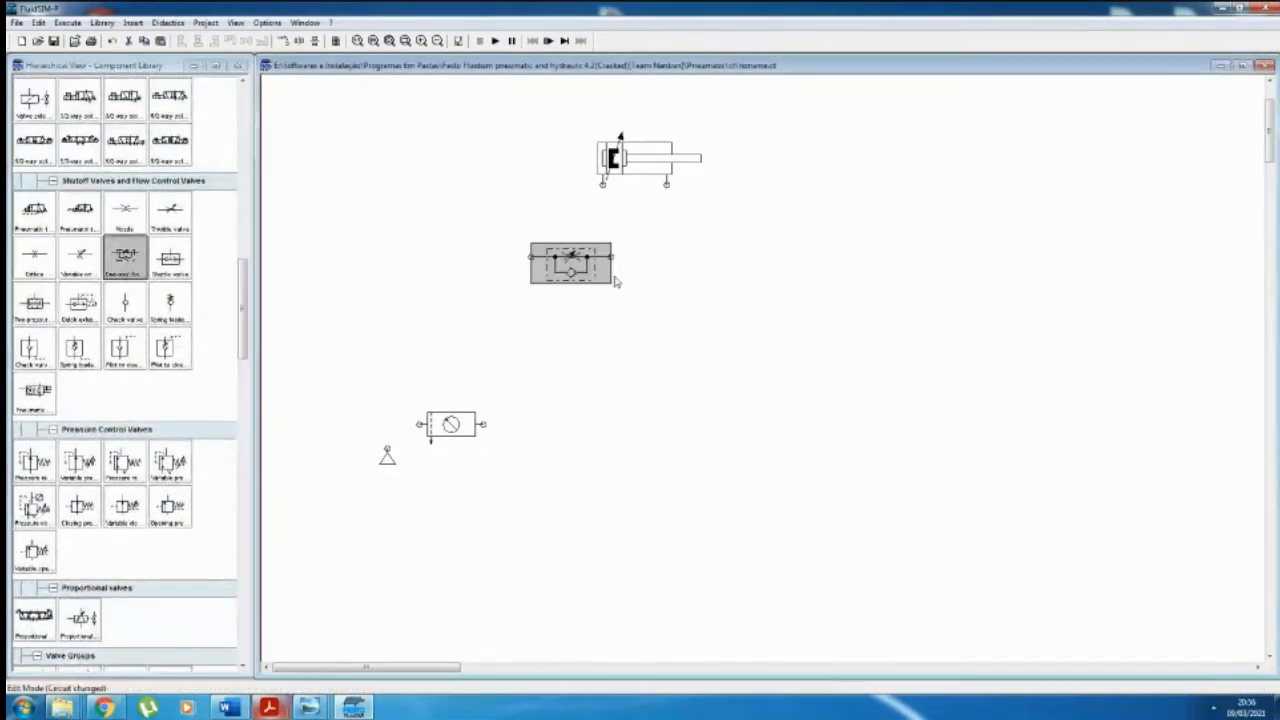
pyautogui.rightClick(604, 258)
pyautogui.click(573, 270)
pyautogui.rightClick(574, 273)
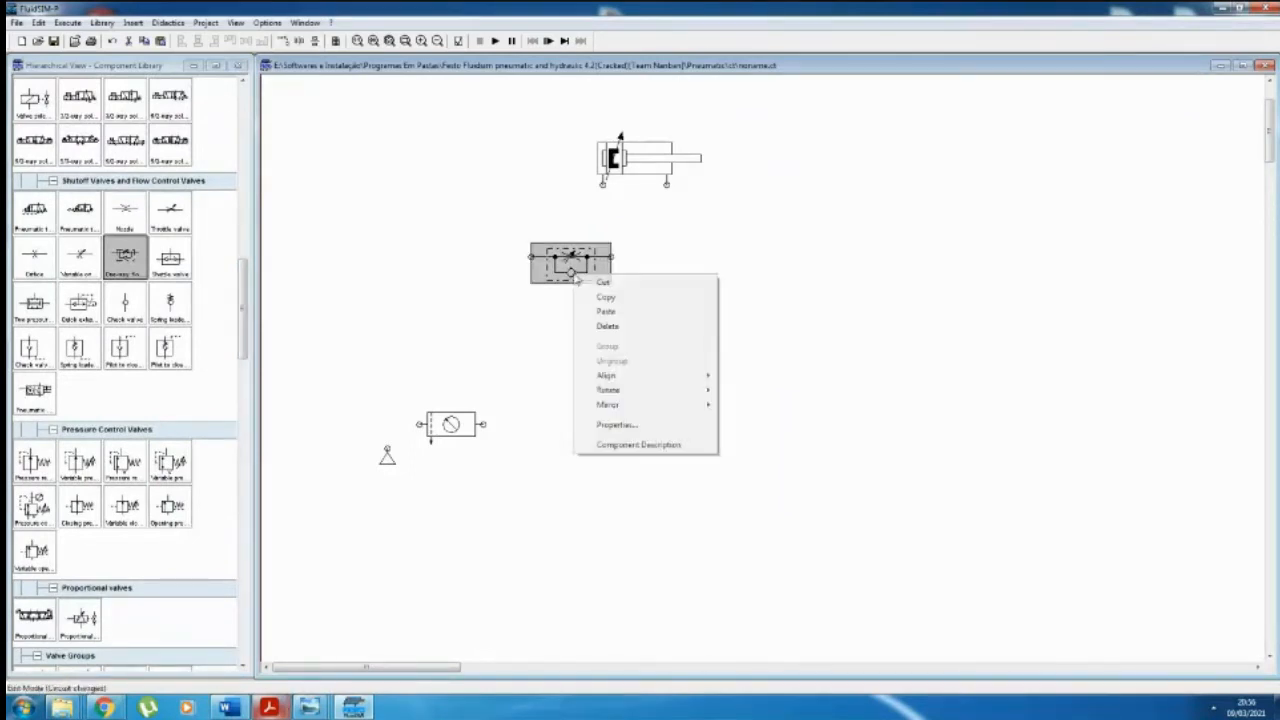
pyautogui.moveTo(626, 392)
pyautogui.click(742, 391)
pyautogui.click(728, 316)
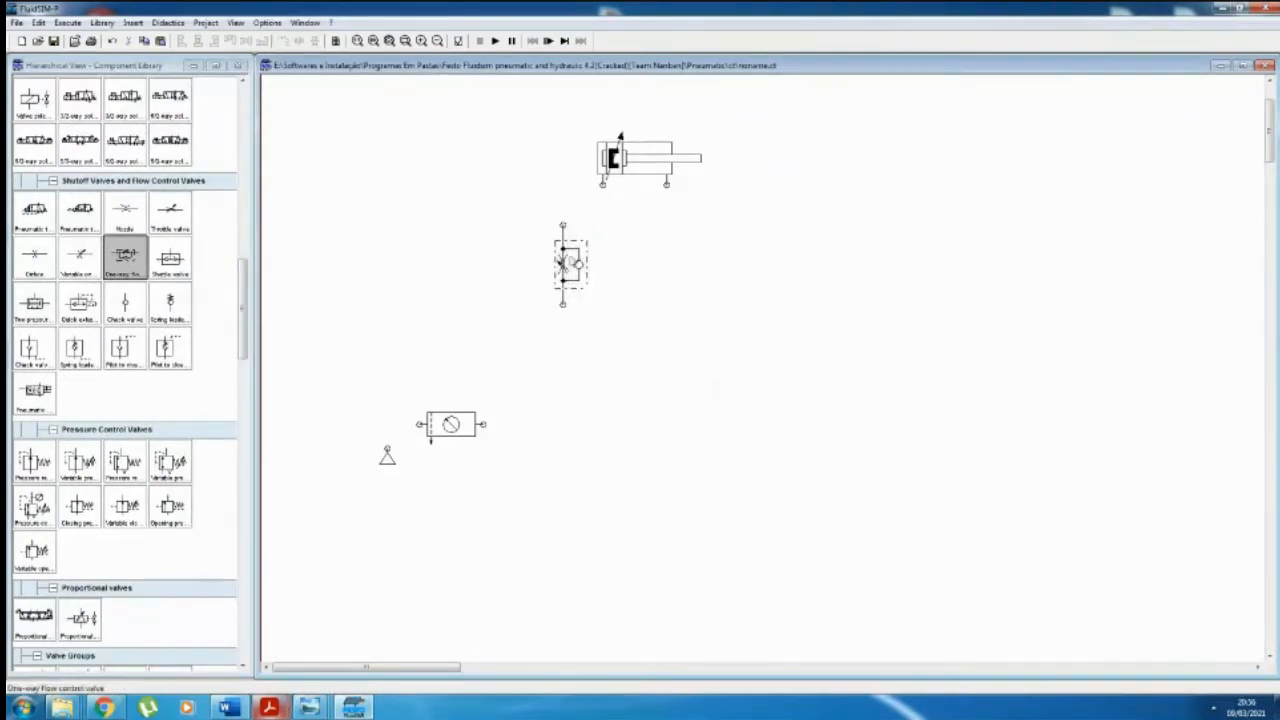
pyautogui.moveTo(571, 260); pyautogui.dragTo(599, 202)
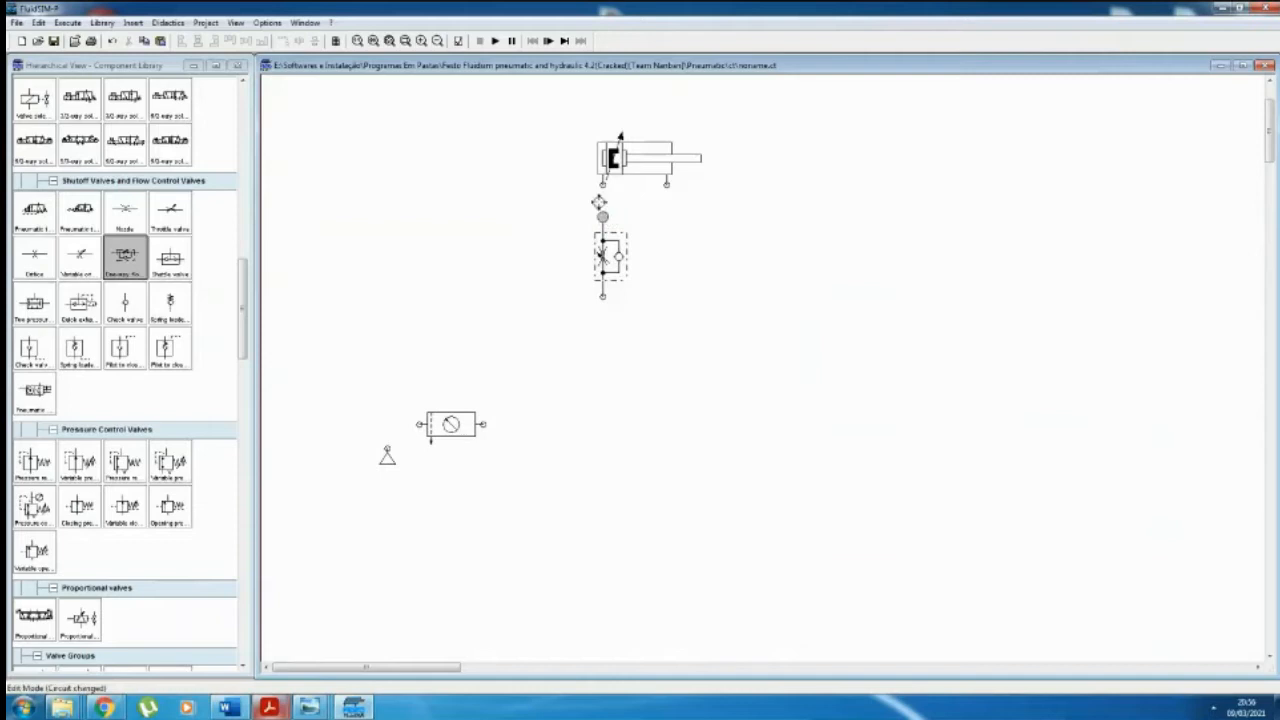
# Step: Duplicate the one-way flow control valve and connect the copy to the cylinder's right port
pyautogui.click(611, 257)
pyautogui.hotkey('ctrl', 'c')
pyautogui.hotkey('ctrl', 'v')
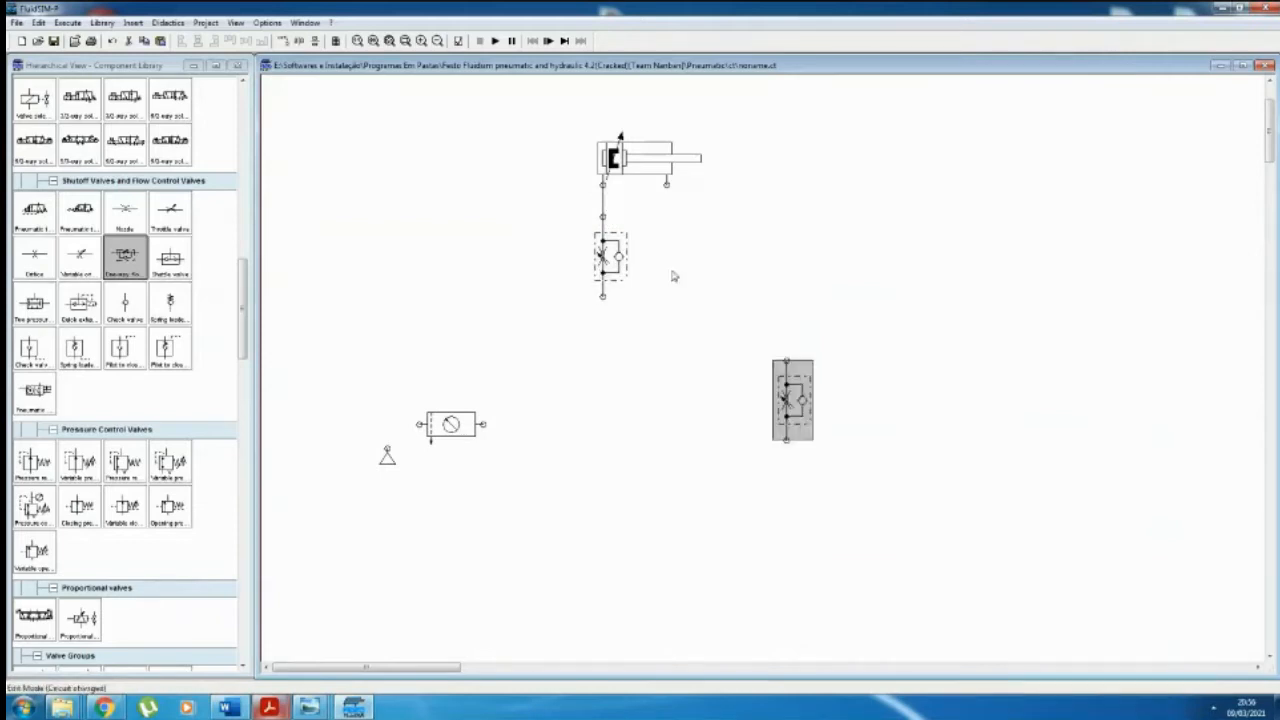
pyautogui.moveTo(775, 377); pyautogui.dragTo(655, 233)
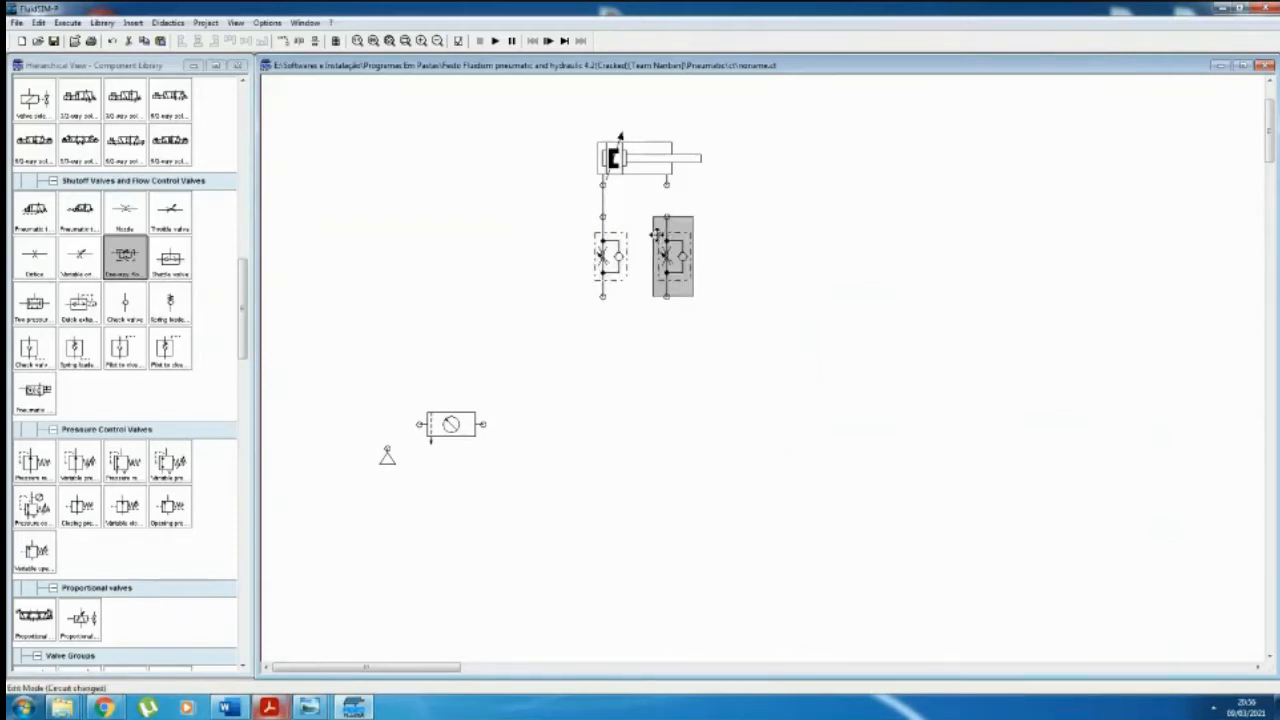
pyautogui.click(755, 256)
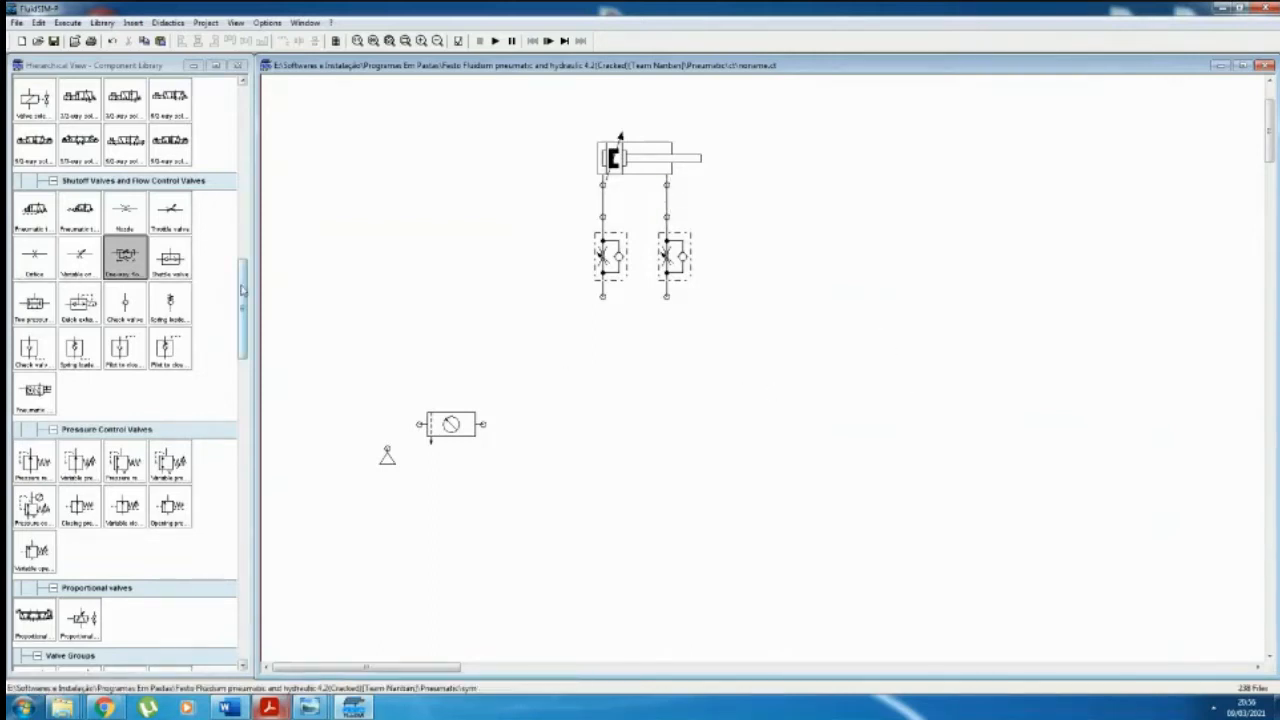
# Step: Place a configurable 5/n way valve below the two one-way flow control valves
pyautogui.scroll(1, 243, 286)
pyautogui.moveTo(243, 286); pyautogui.dragTo(241, 190)
pyautogui.moveTo(170, 275); pyautogui.dragTo(628, 360)
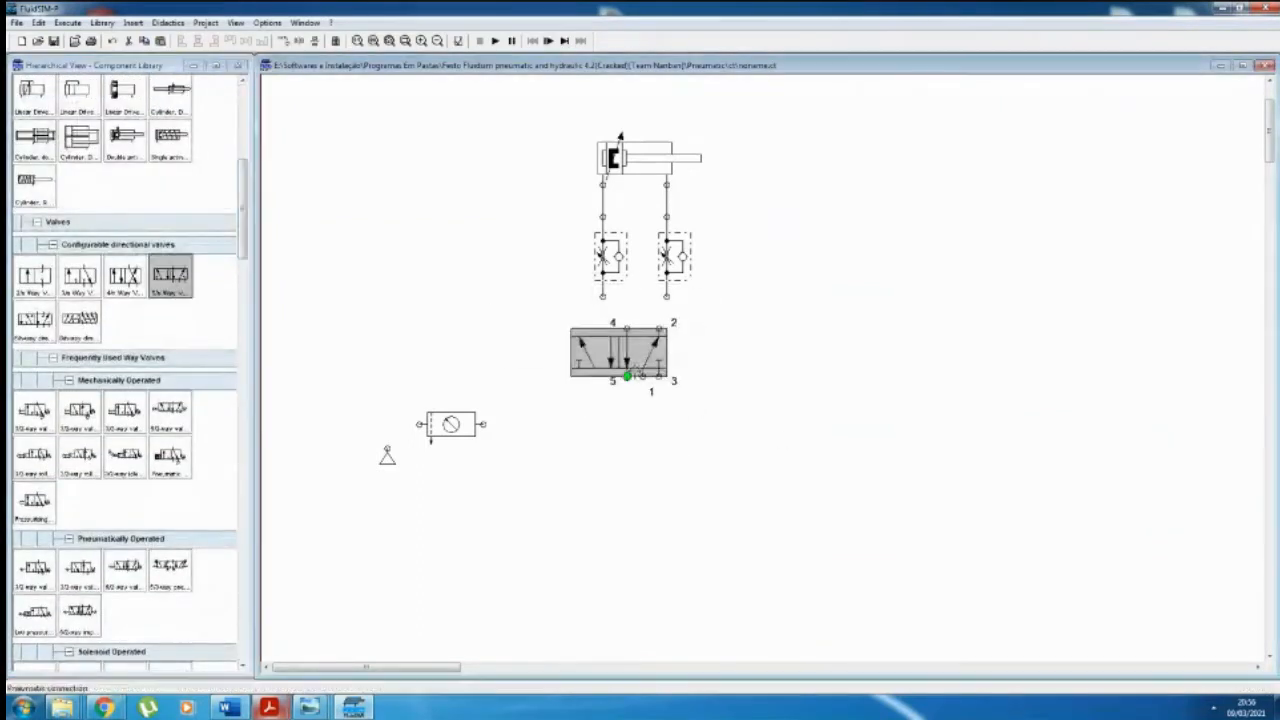
pyautogui.click(571, 490)
# Step: Move the cylinder, both flow control valves and the 5/n way valve together to the right, away from the supply elements
pyautogui.moveTo(486, 505); pyautogui.dragTo(333, 388)
pyautogui.moveTo(762, 402); pyautogui.dragTo(544, 131)
pyautogui.moveTo(635, 153); pyautogui.dragTo(747, 137)
pyautogui.click(977, 257)
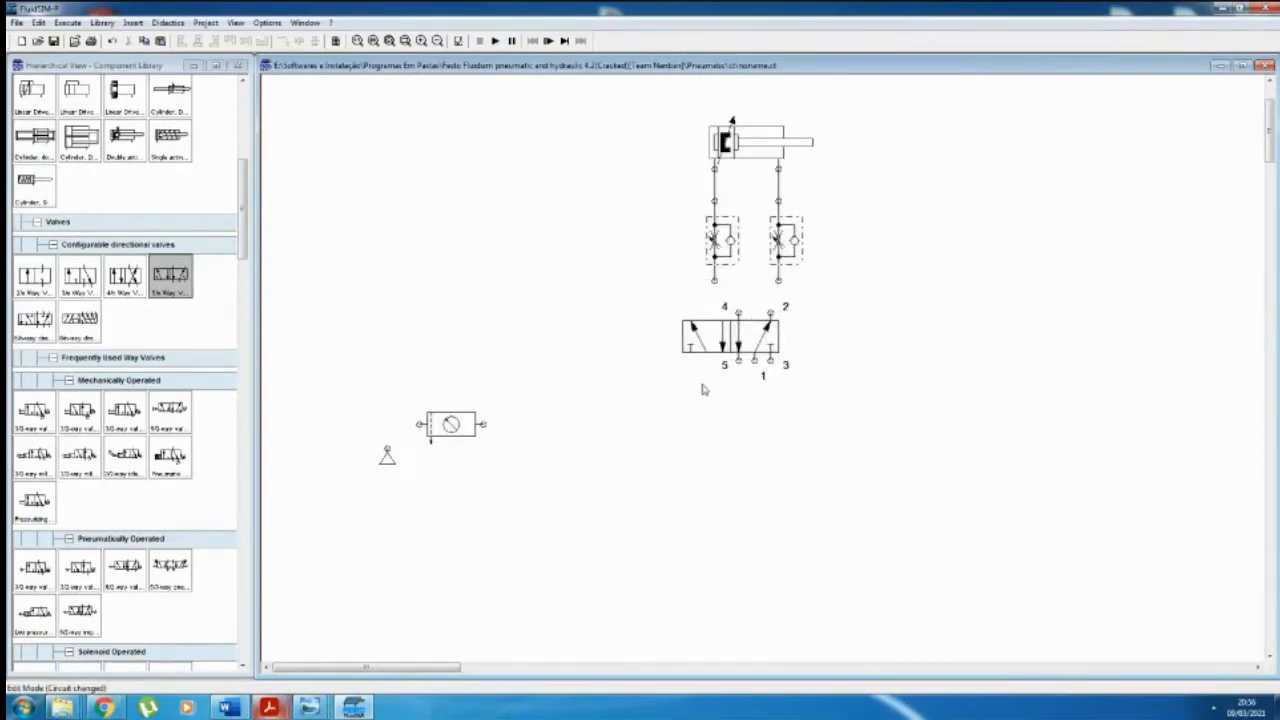
# Step: Connect the 5/n way valve's ports 4 and 2 to the flow control valves, aligning port 2 with the right-hand line
pyautogui.moveTo(738, 313); pyautogui.dragTo(779, 281)
pyautogui.click(734, 338)
pyautogui.moveTo(734, 338); pyautogui.dragTo(742, 338)
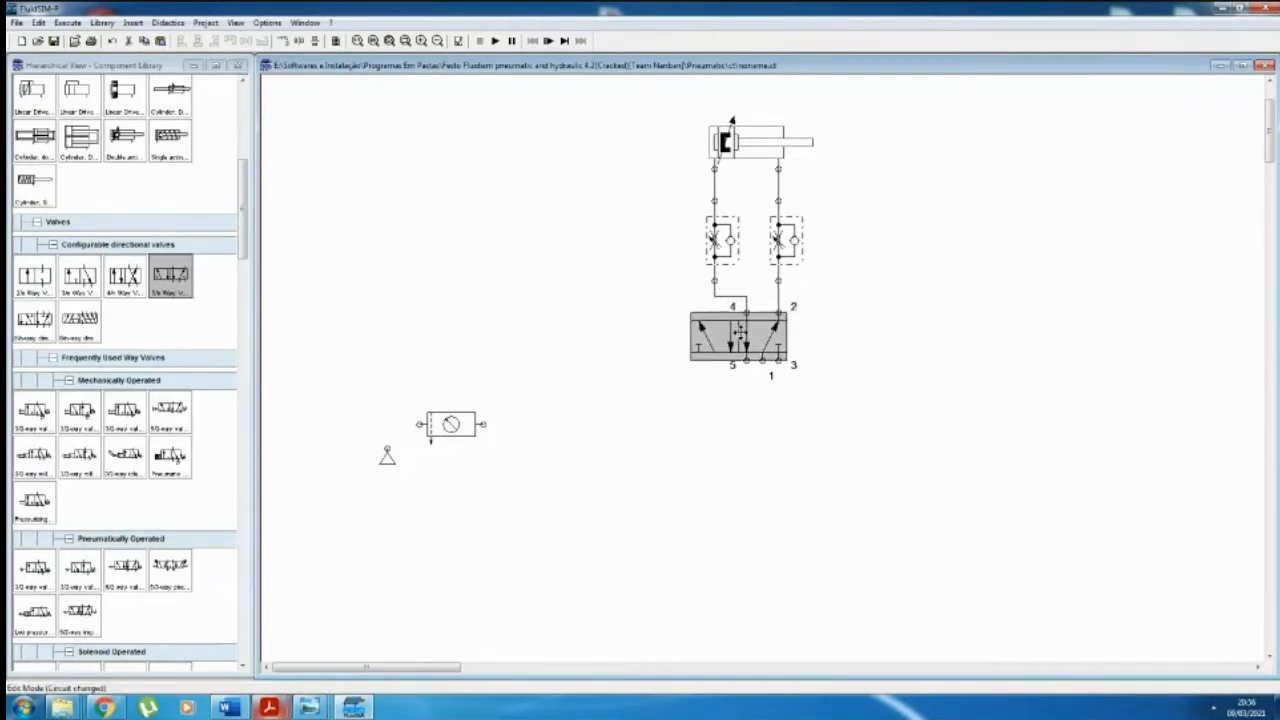
# Step: Configure the 5/n way valve with pneumatic actuation on both its left and right sides
pyautogui.rightClick(741, 333)
pyautogui.click(781, 485)
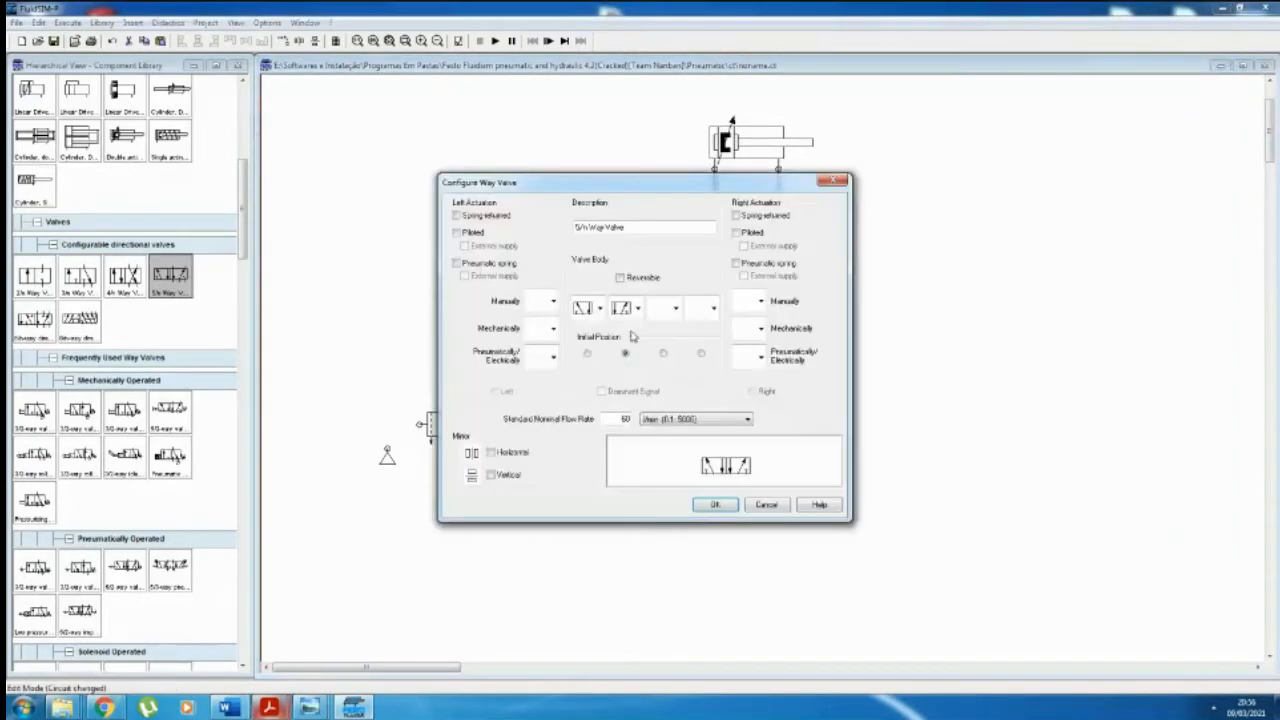
pyautogui.click(553, 356)
pyautogui.click(540, 425)
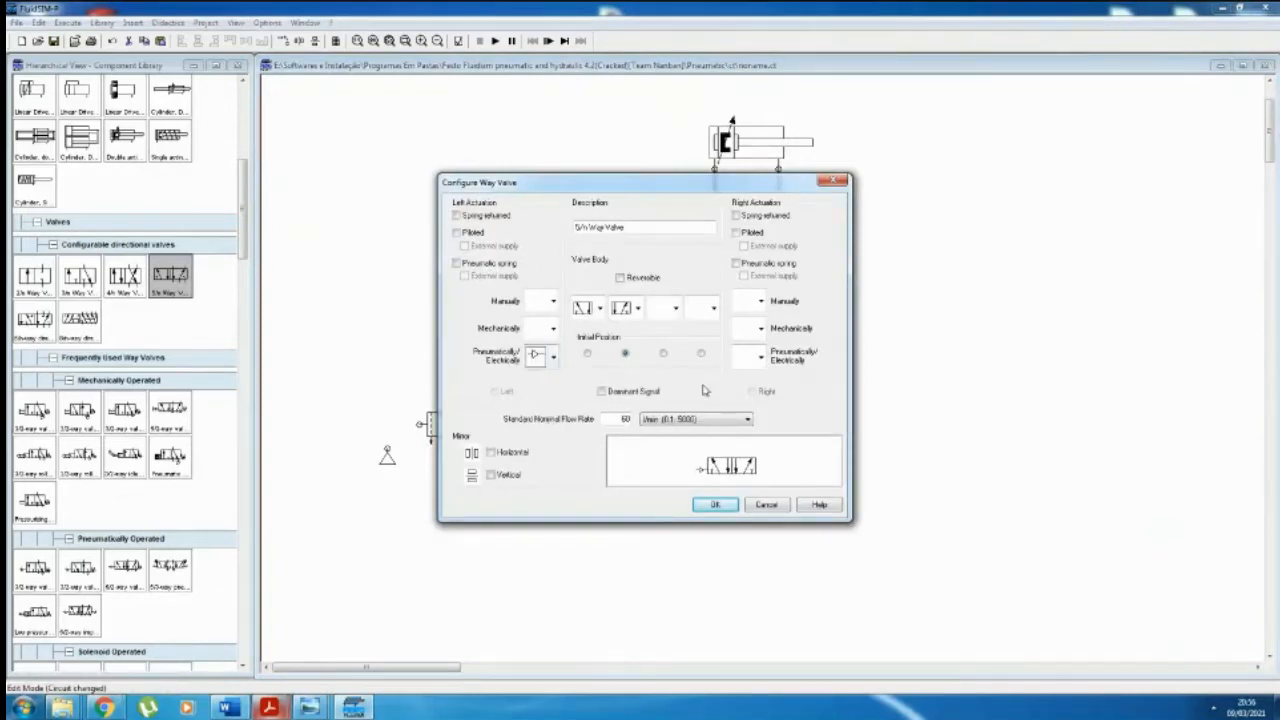
pyautogui.click(760, 357)
pyautogui.click(745, 424)
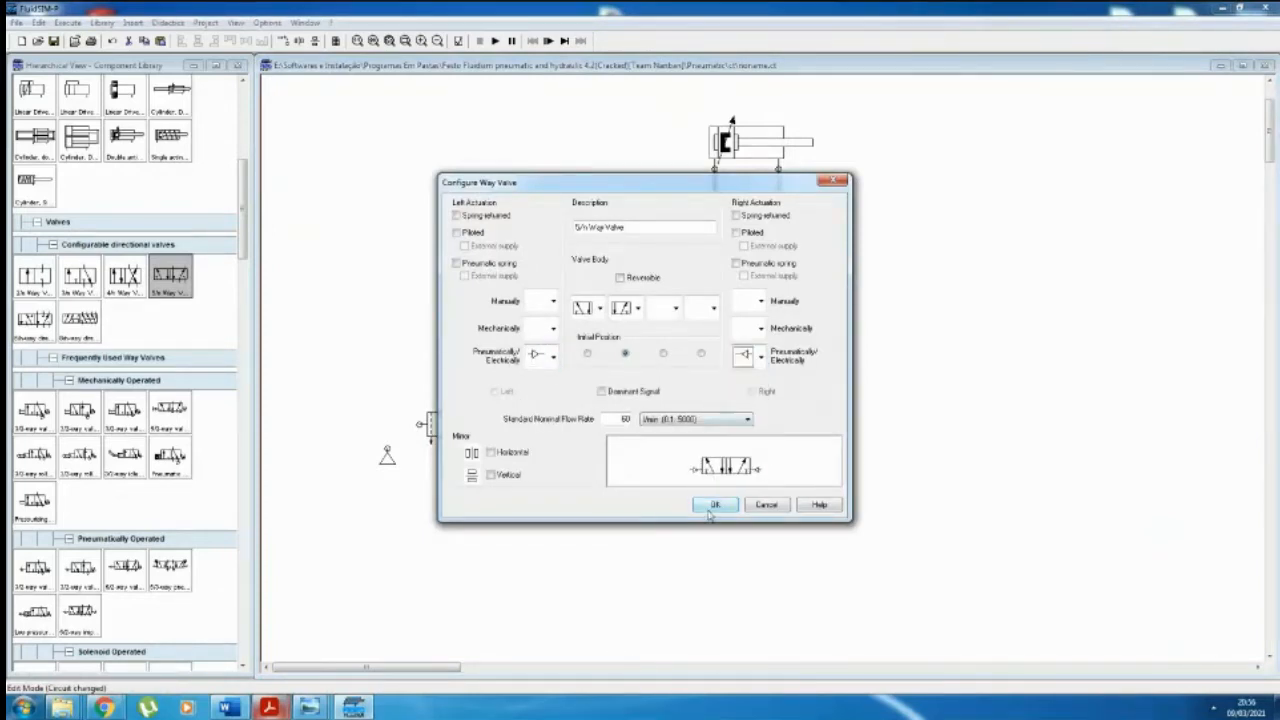
pyautogui.click(715, 504)
pyautogui.click(789, 415)
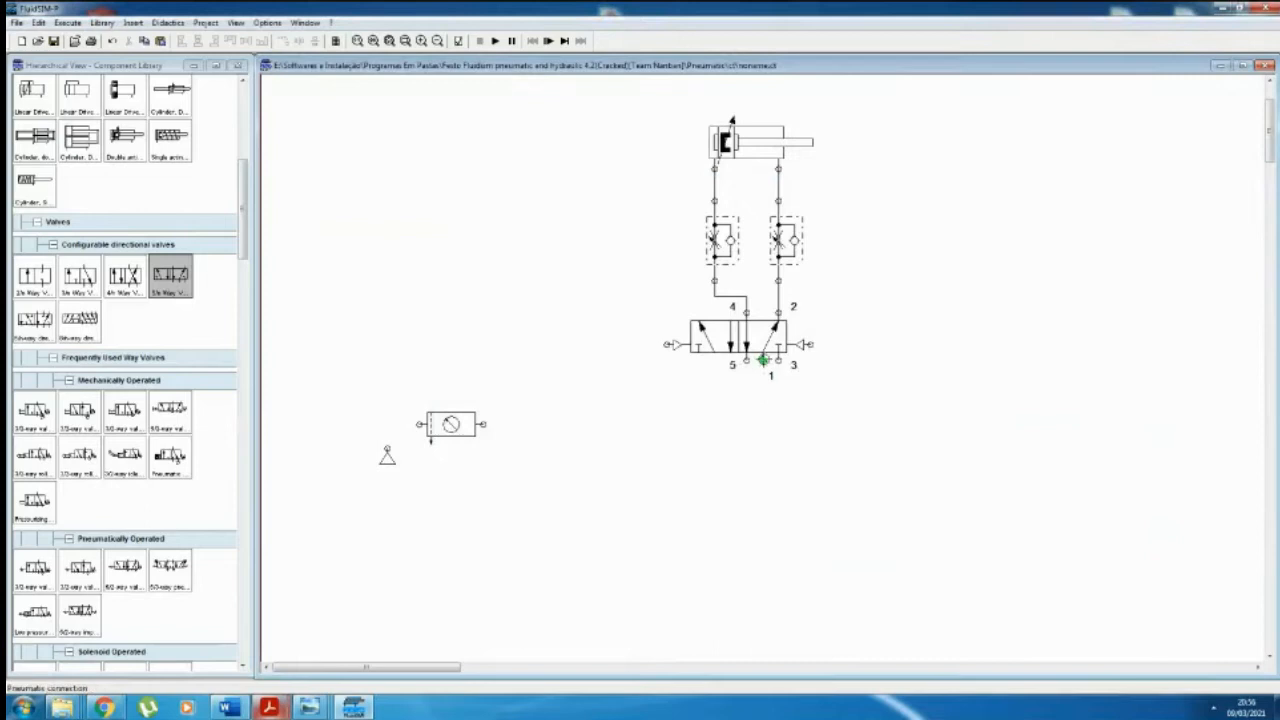
# Step: Connect the air supply through the service unit to the 5/n valve's port 1, and add a 3/n way valve feeding its left pilot port
pyautogui.moveTo(770, 360); pyautogui.dragTo(484, 423)
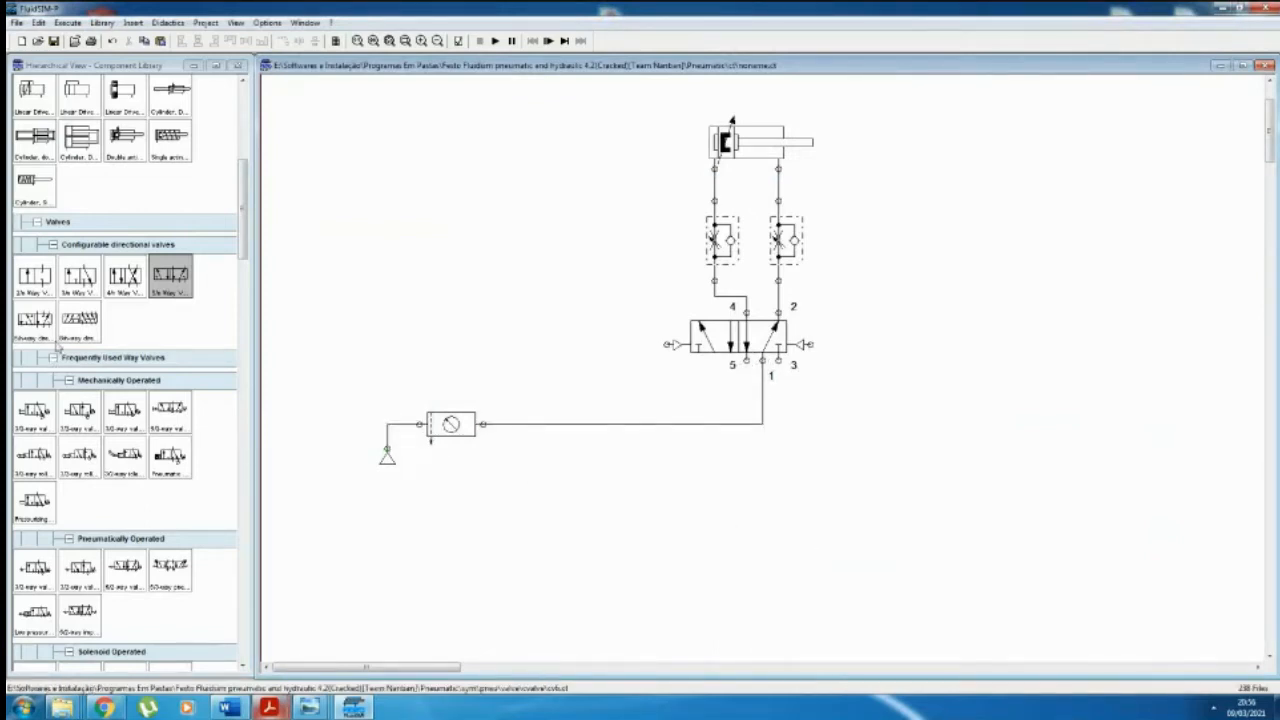
pyautogui.moveTo(80, 275); pyautogui.dragTo(583, 366)
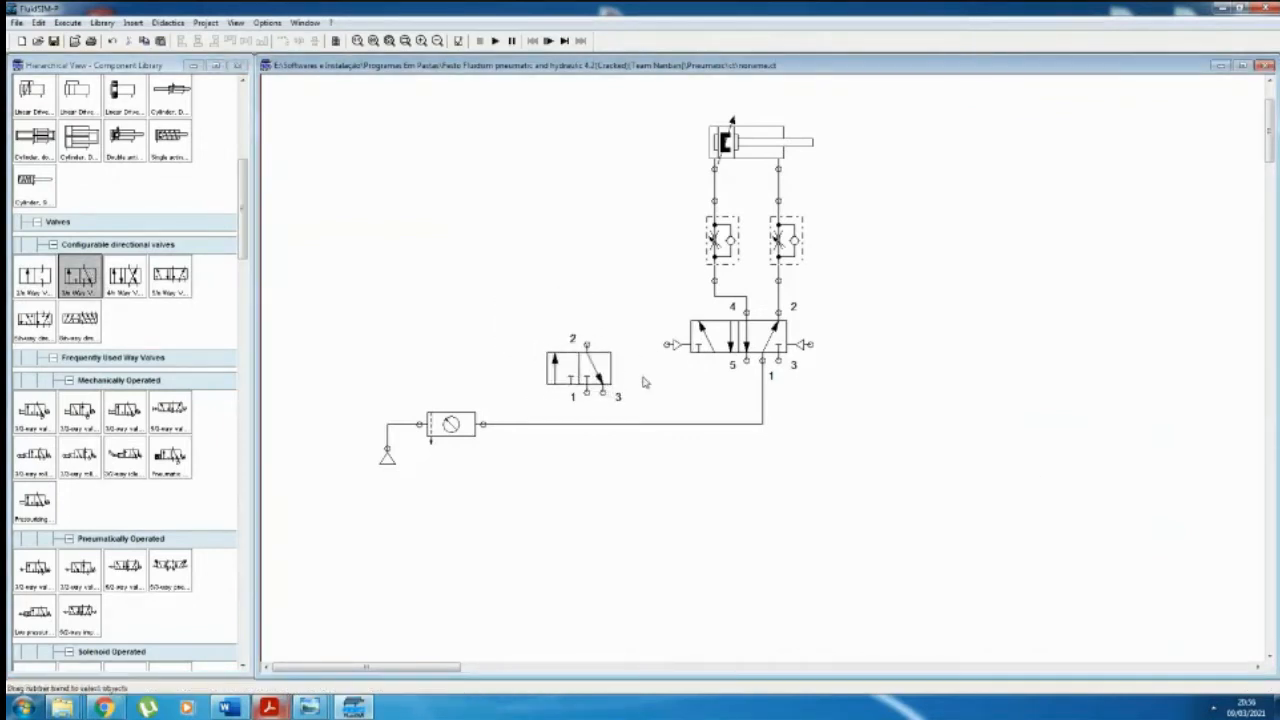
pyautogui.moveTo(662, 343); pyautogui.dragTo(662, 343)
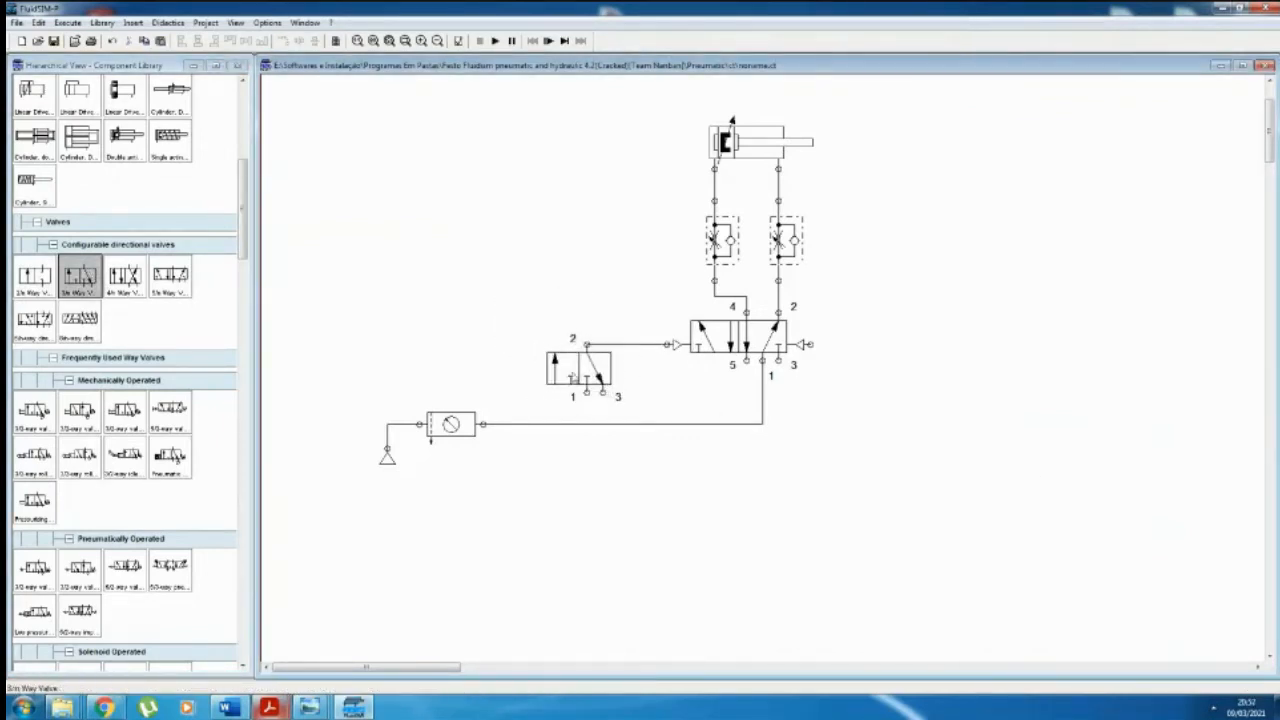
# Step: Configure the 3/n way valve with manual actuation on the left and a spring return on the right
pyautogui.rightClick(573, 373)
pyautogui.click(617, 524)
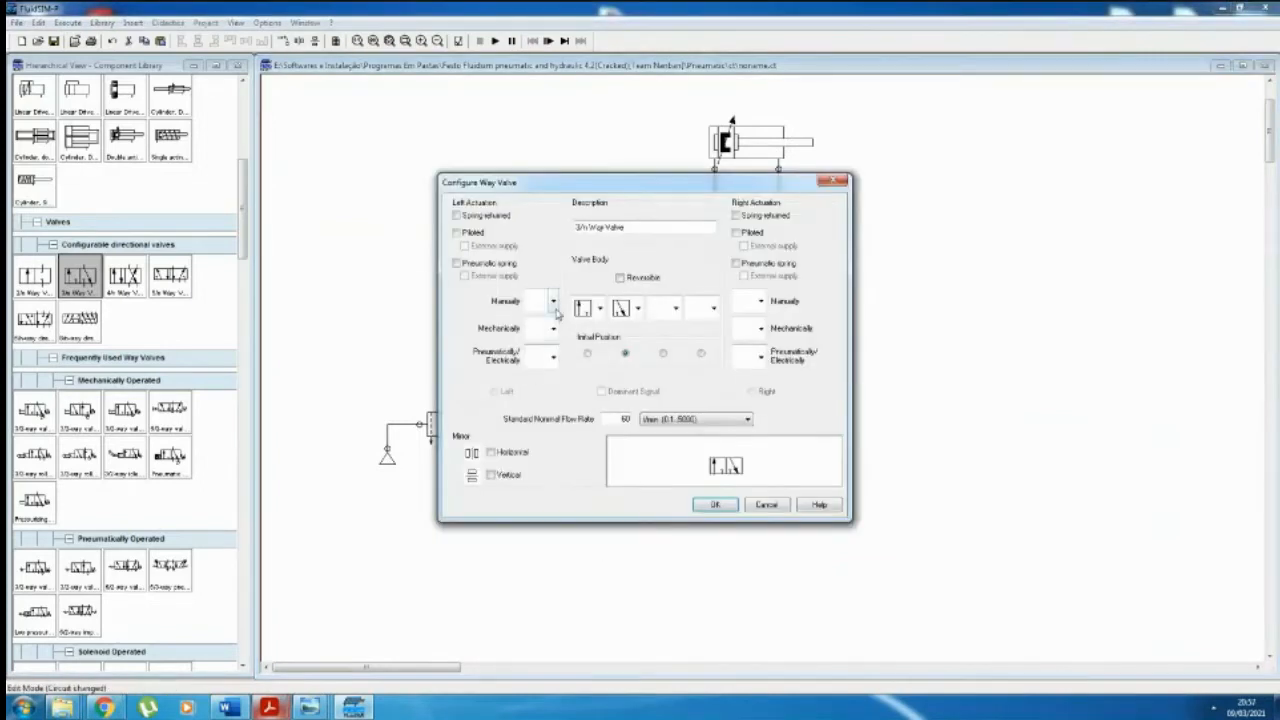
pyautogui.click(552, 300)
pyautogui.click(545, 390)
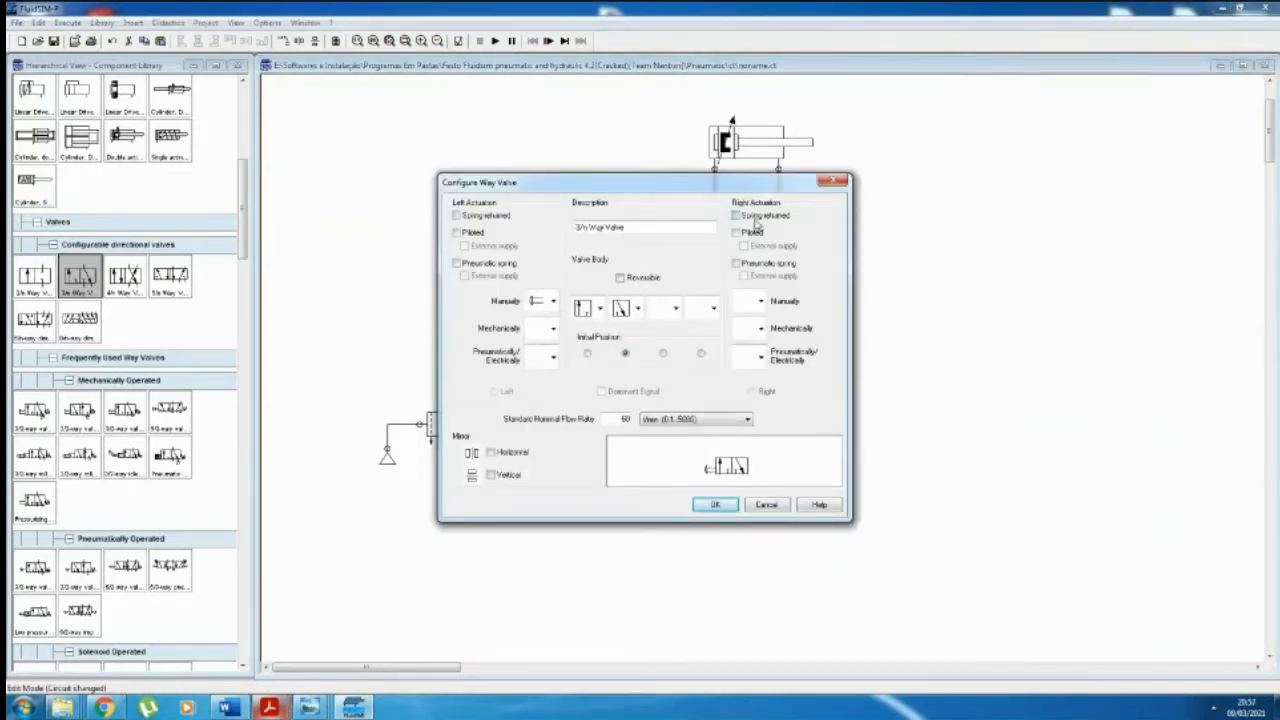
pyautogui.click(758, 218)
pyautogui.click(714, 503)
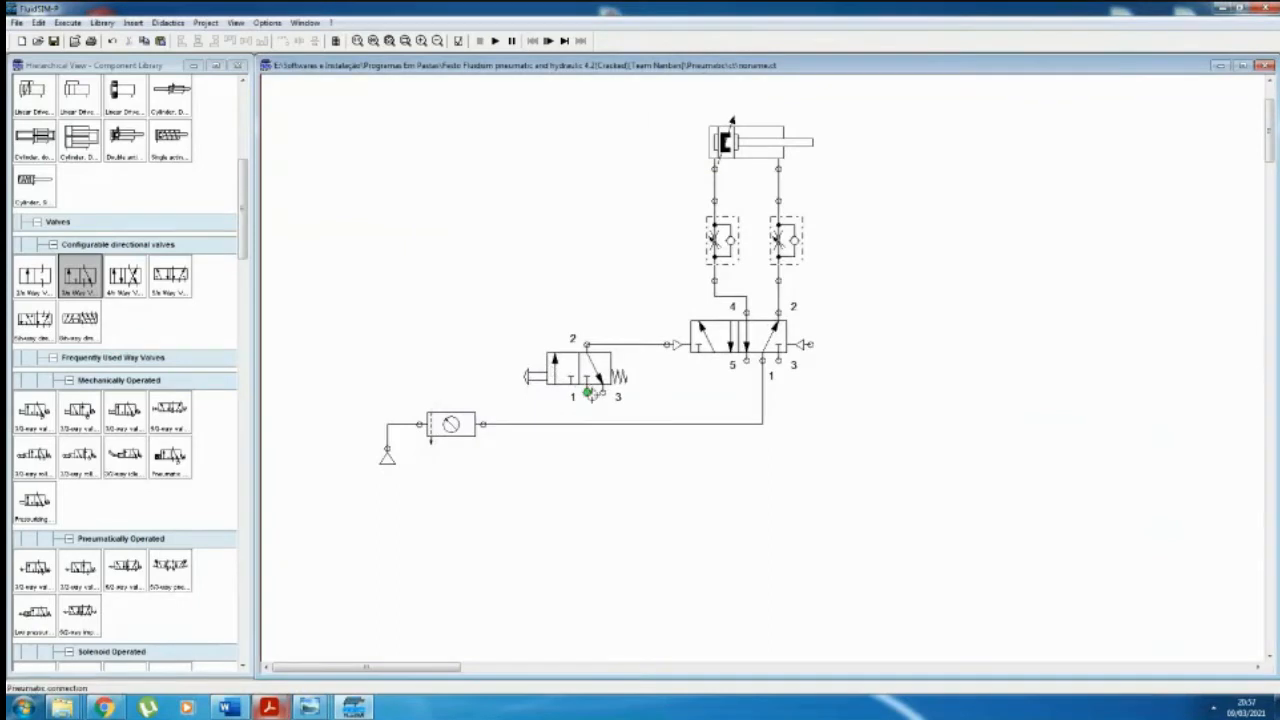
# Step: Connect the 3/n way valve's port 1 to the main supply line and fit its port 3 with a silencer
pyautogui.click(586, 425)
pyautogui.doubleClick(586, 425)
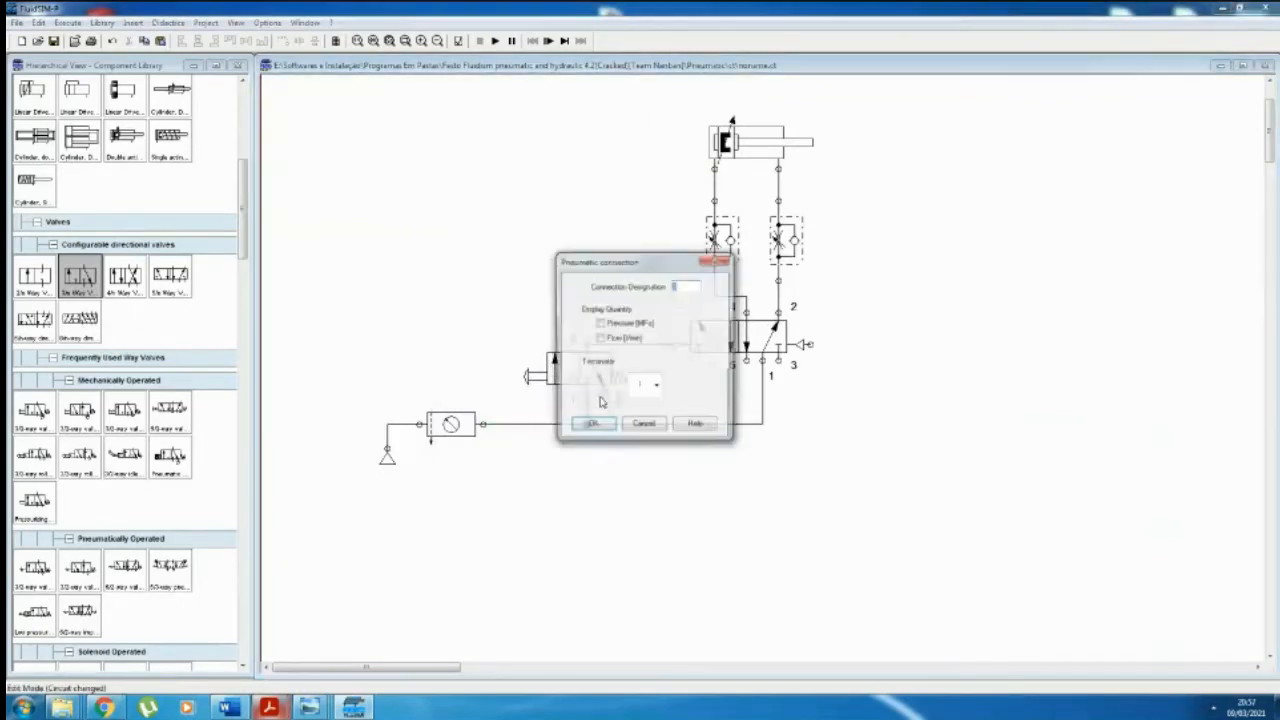
pyautogui.click(648, 396)
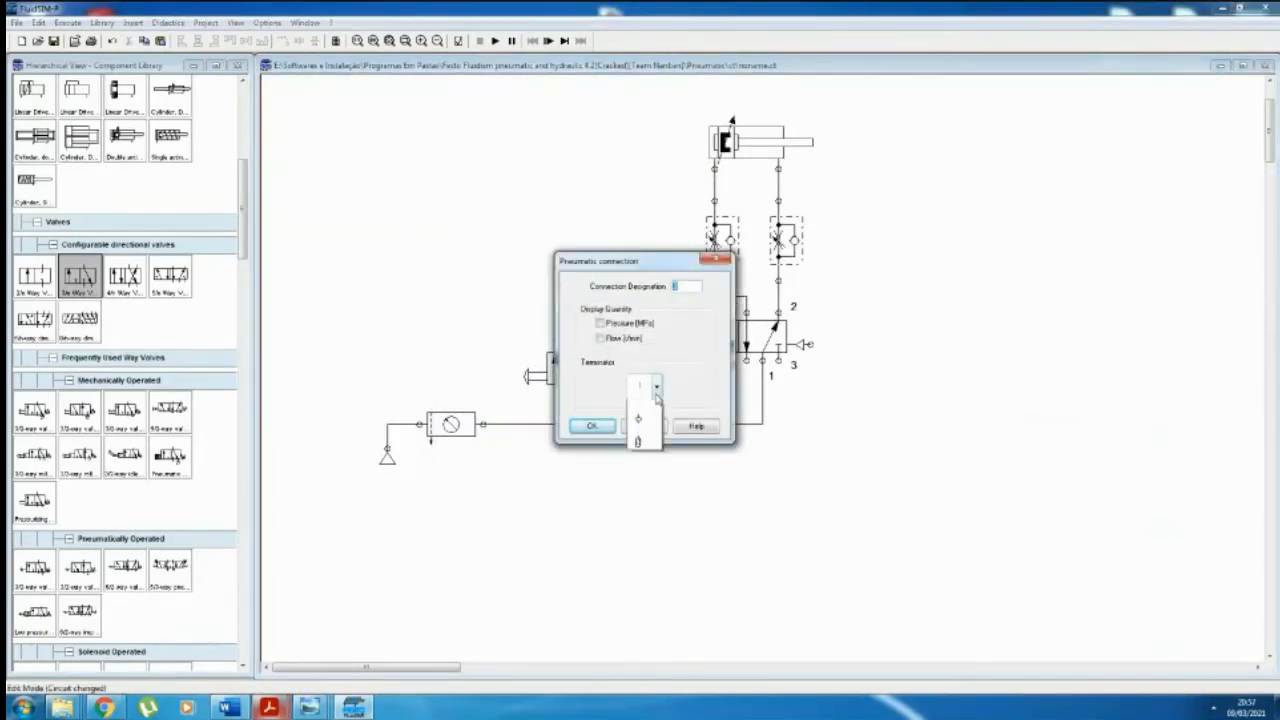
pyautogui.click(634, 480)
pyautogui.click(594, 426)
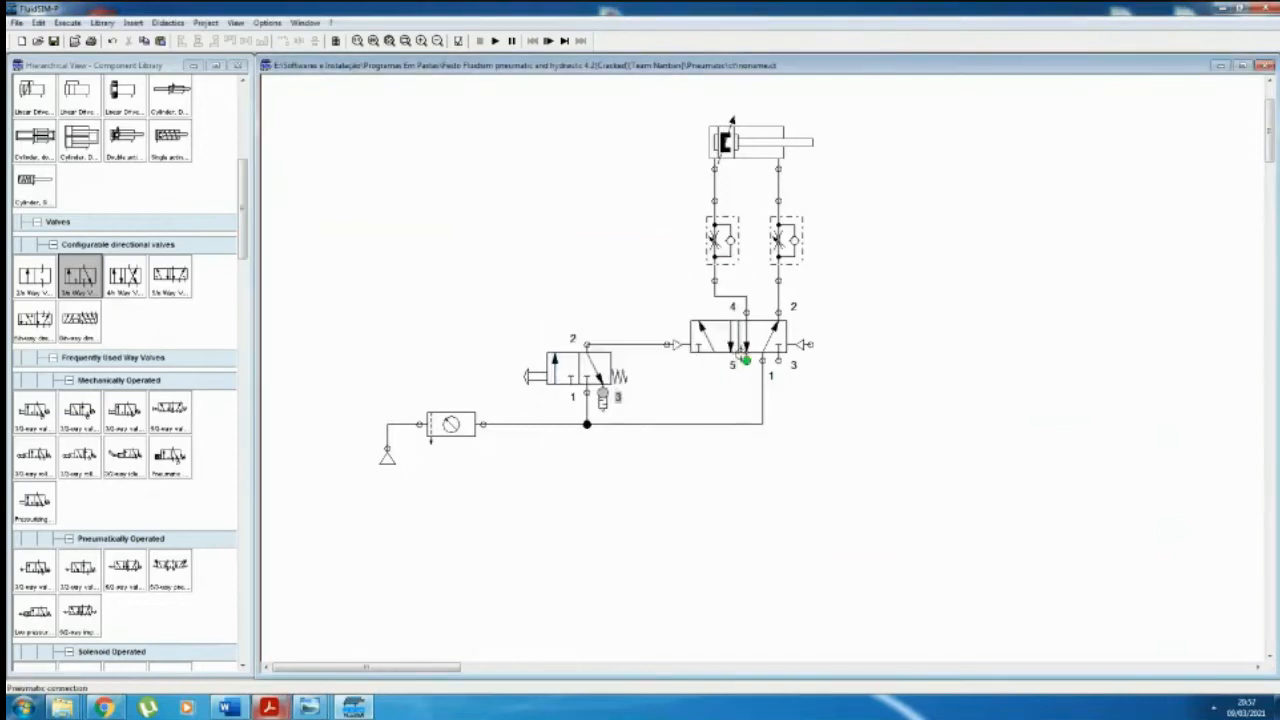
# Step: Fit silencer terminators to exhaust ports 5 and 3 of the 5/n way valve
pyautogui.doubleClick(746, 361)
pyautogui.click(648, 388)
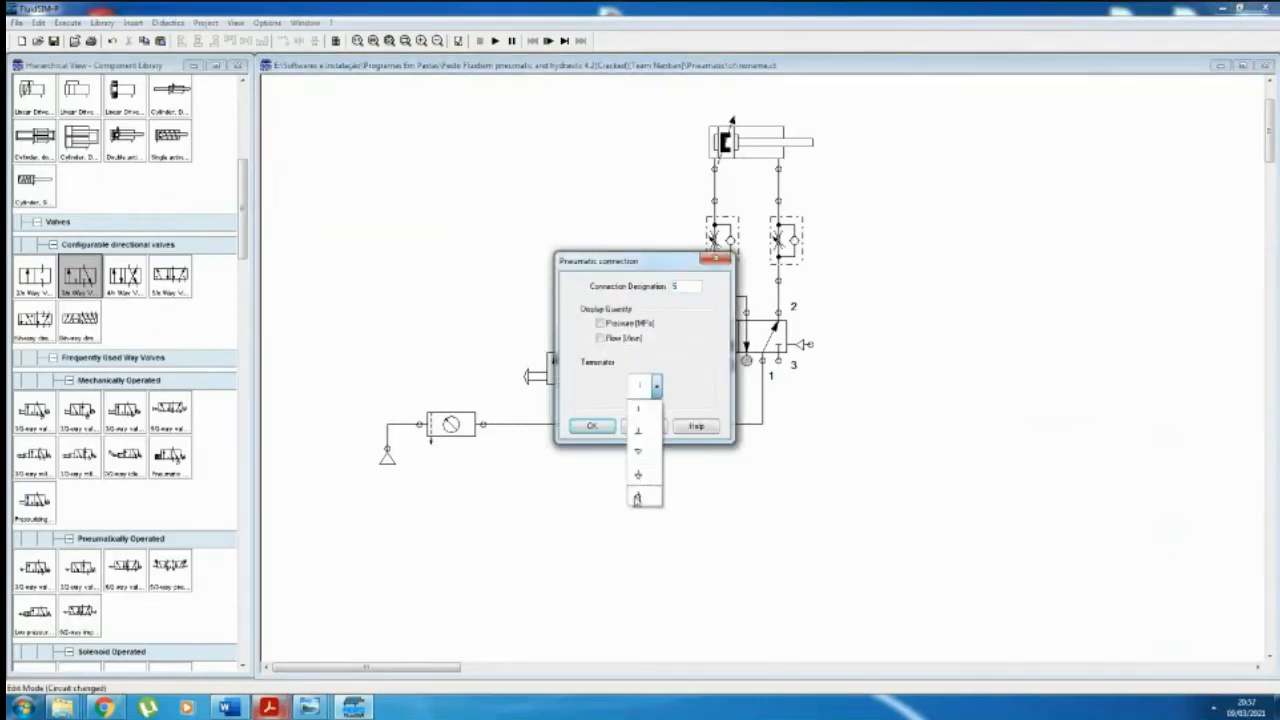
pyautogui.click(646, 428)
pyautogui.click(592, 426)
pyautogui.doubleClick(779, 361)
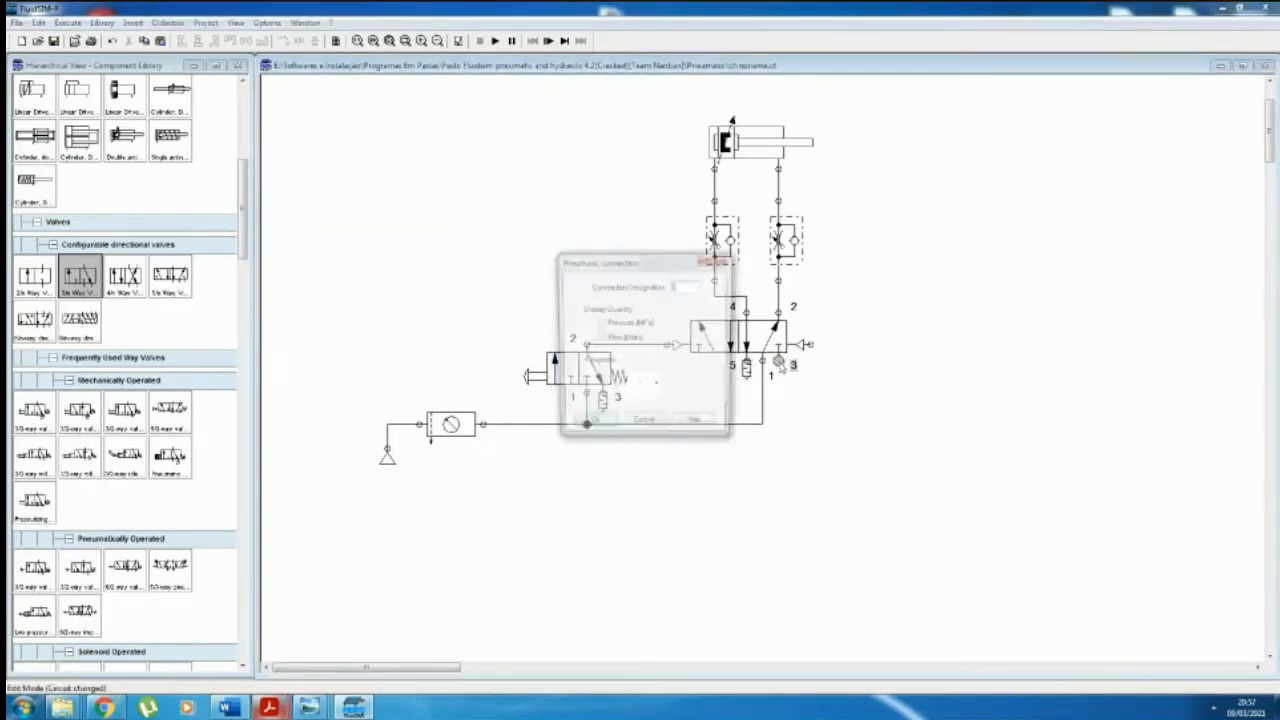
pyautogui.click(648, 388)
pyautogui.click(645, 450)
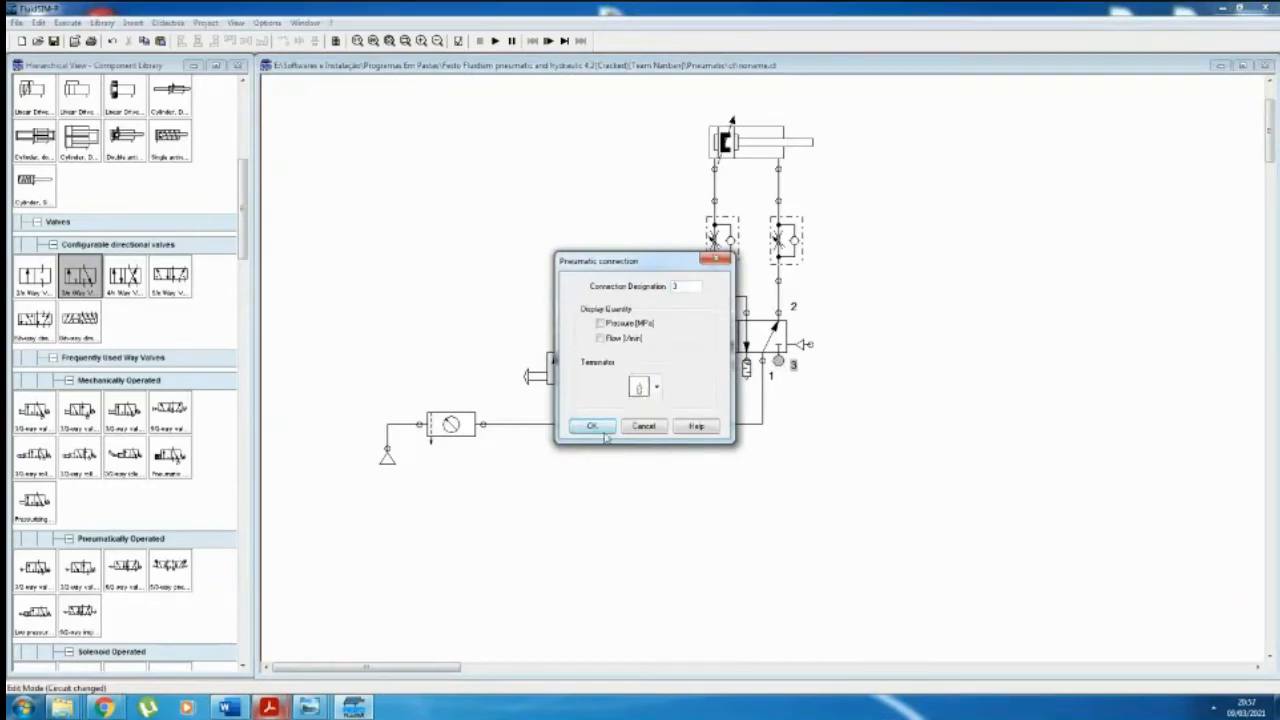
pyautogui.click(592, 426)
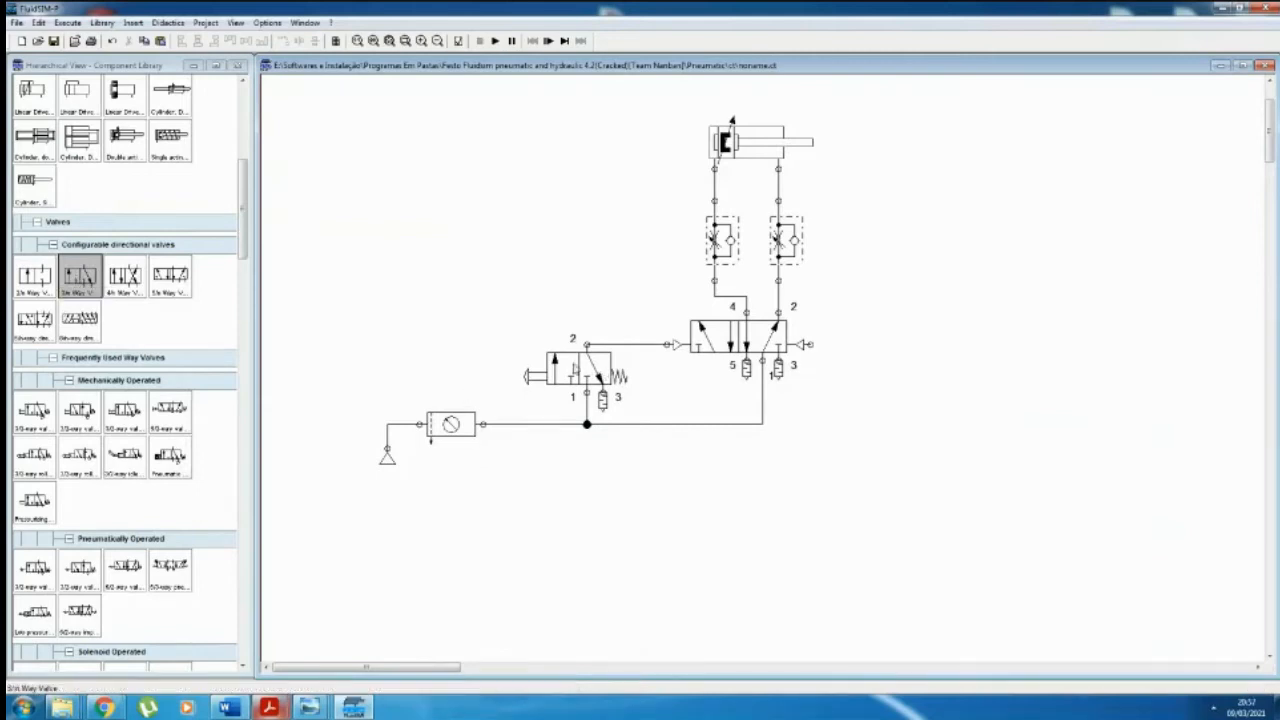
# Step: Add a 3/n way valve right of the circuit and configure it with mechanical roller actuation on the left and a spring return on the right
pyautogui.moveTo(75, 275); pyautogui.dragTo(962, 306)
pyautogui.rightClick(964, 306)
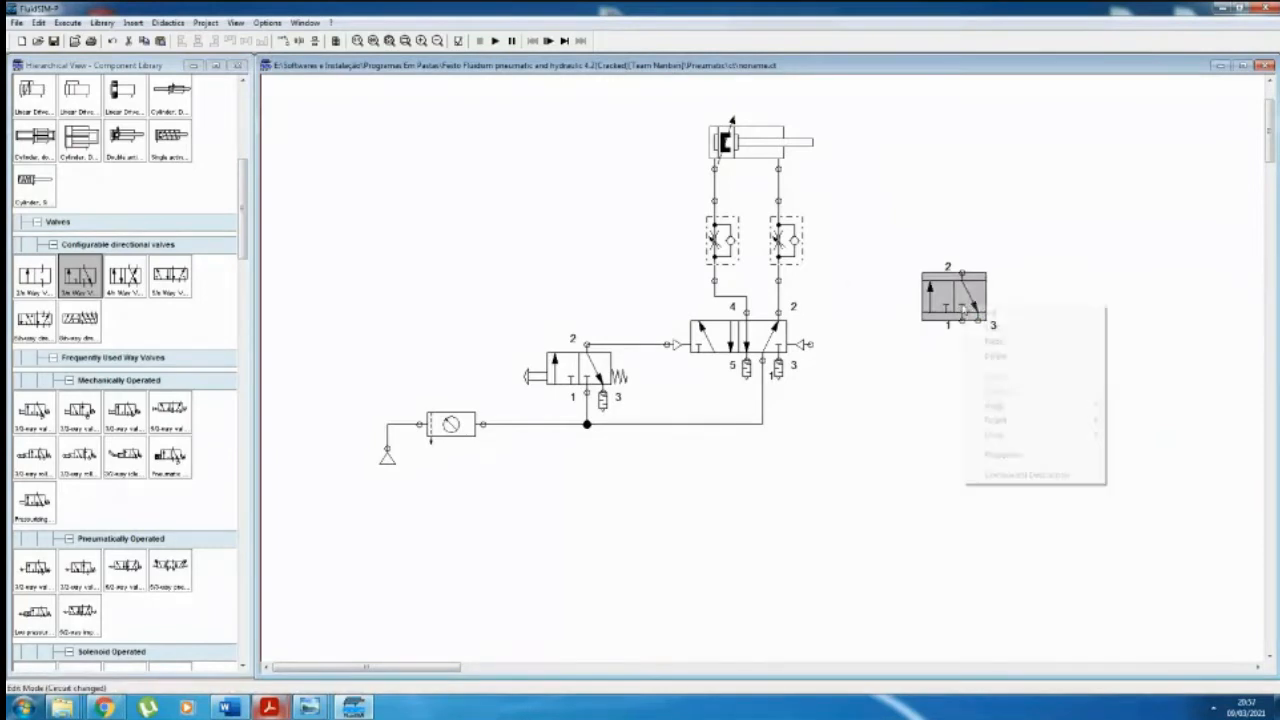
pyautogui.click(1010, 468)
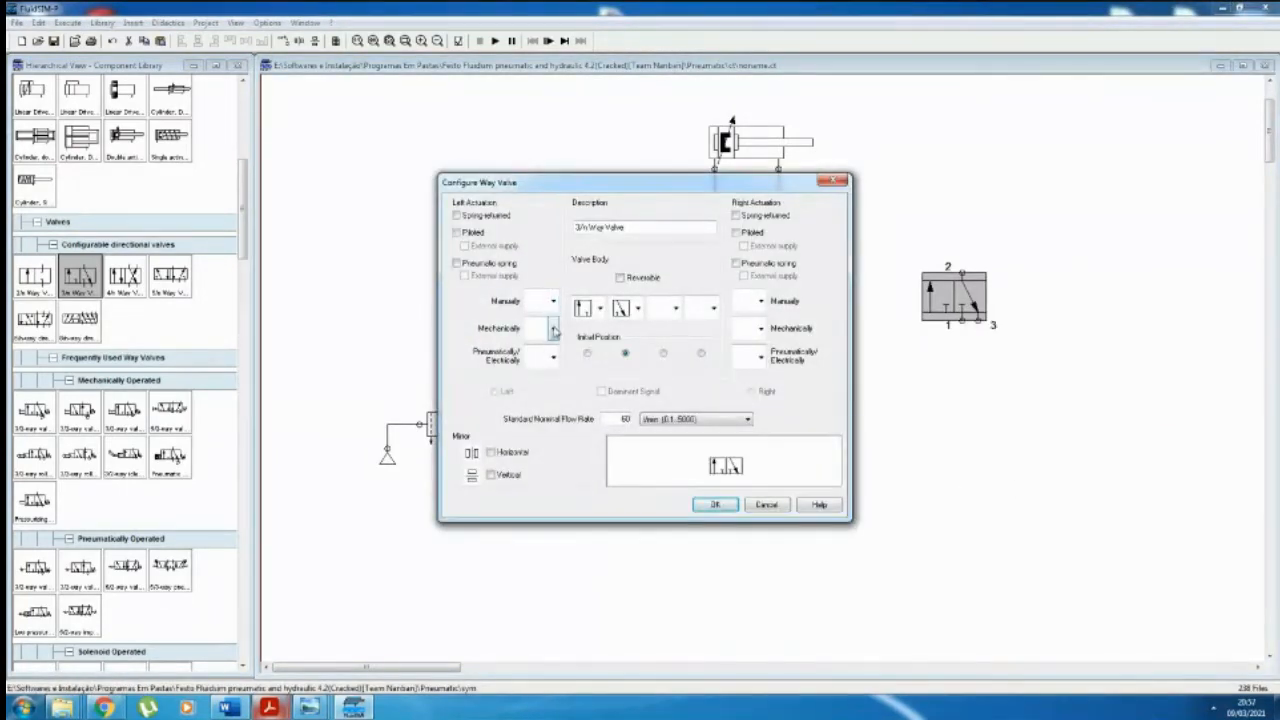
pyautogui.click(553, 329)
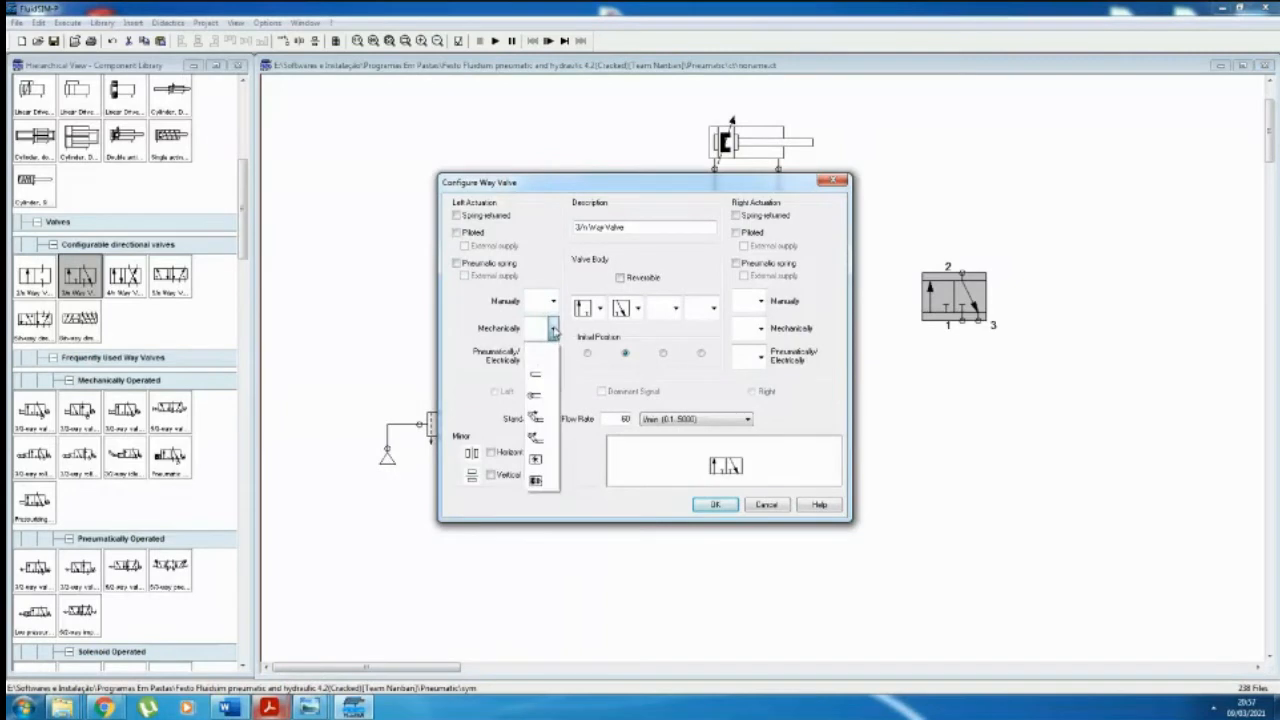
pyautogui.click(537, 397)
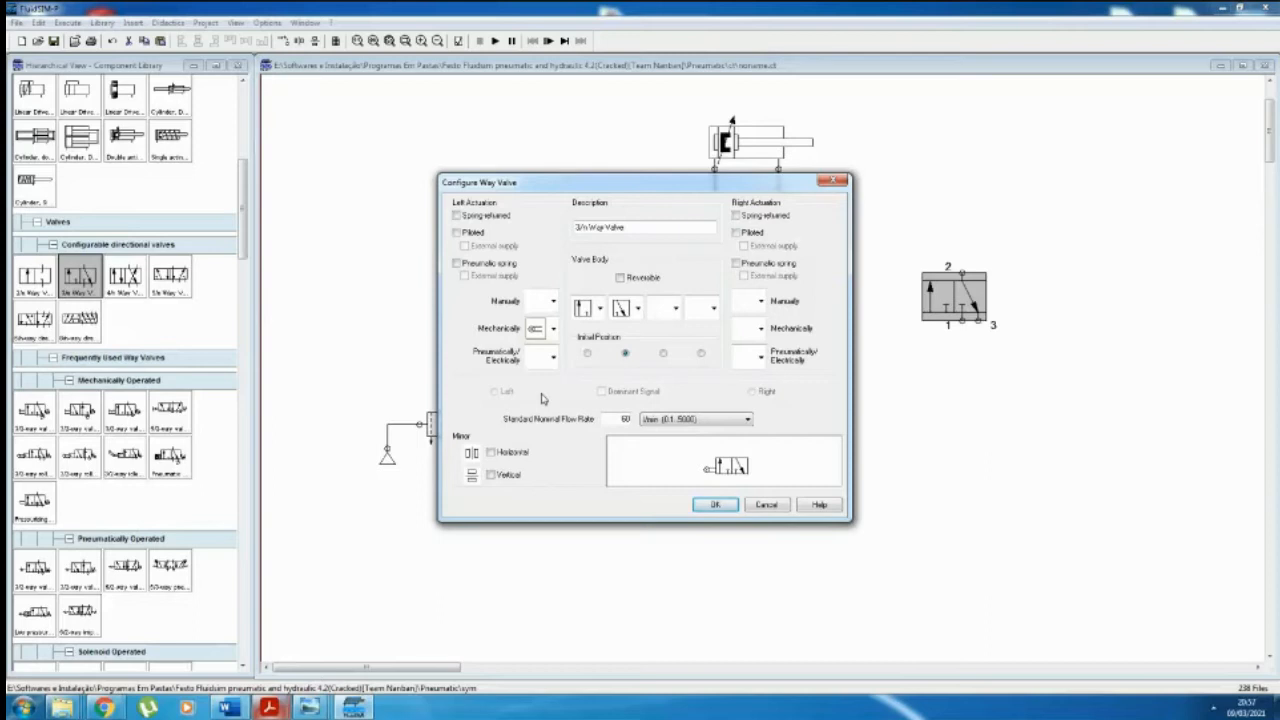
pyautogui.click(755, 218)
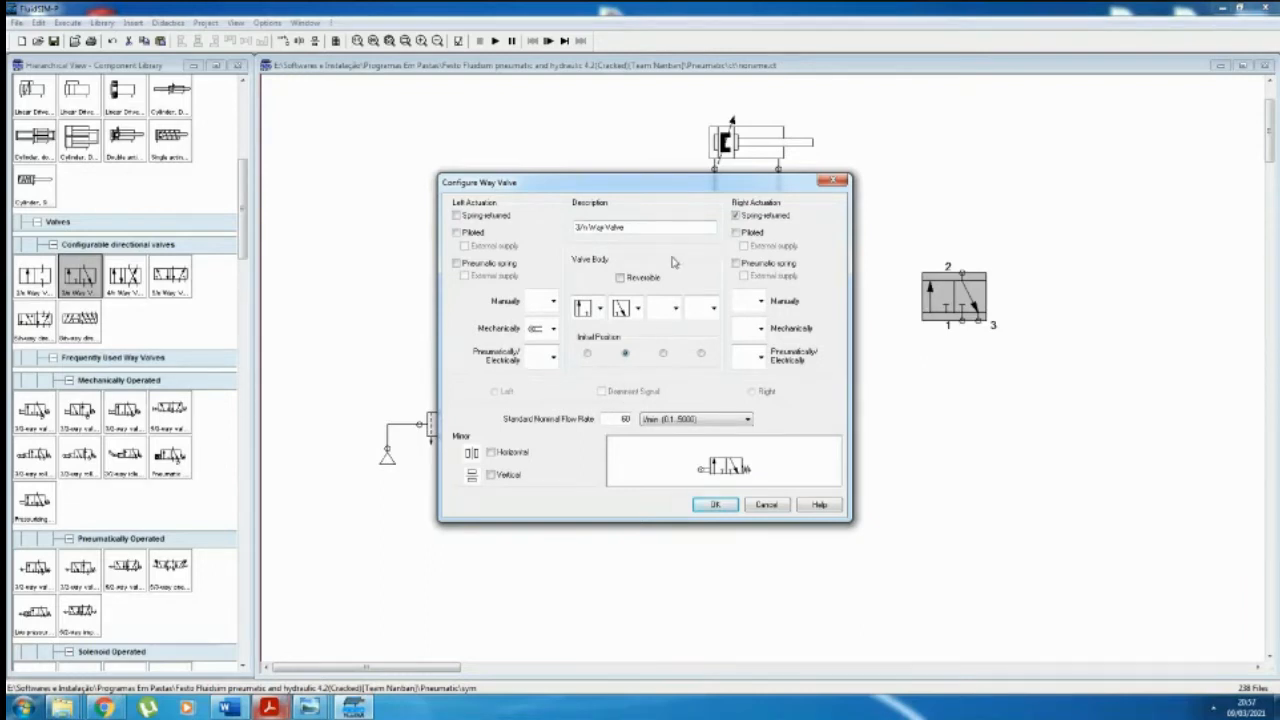
pyautogui.click(716, 505)
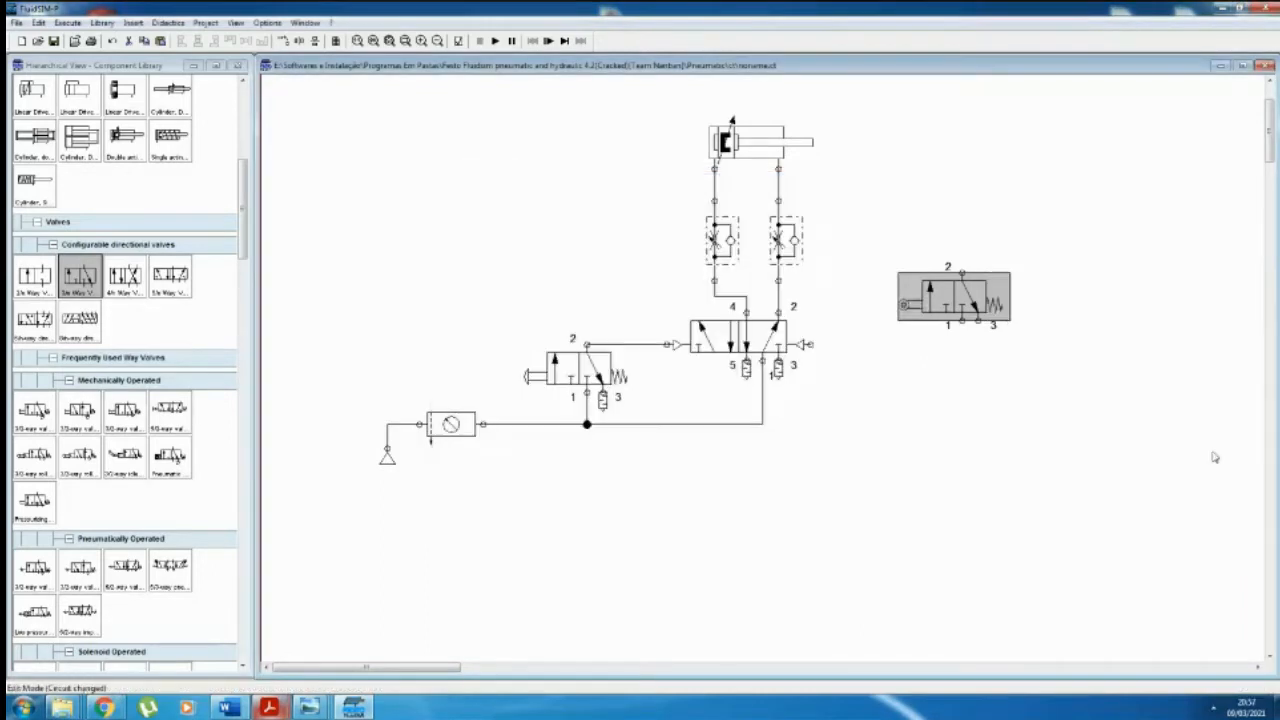
# Step: Rotate the roller valve until its roller points upward and place it to the right of the flow control valves
pyautogui.click(953, 297)
pyautogui.moveTo(953, 297); pyautogui.dragTo(938, 257)
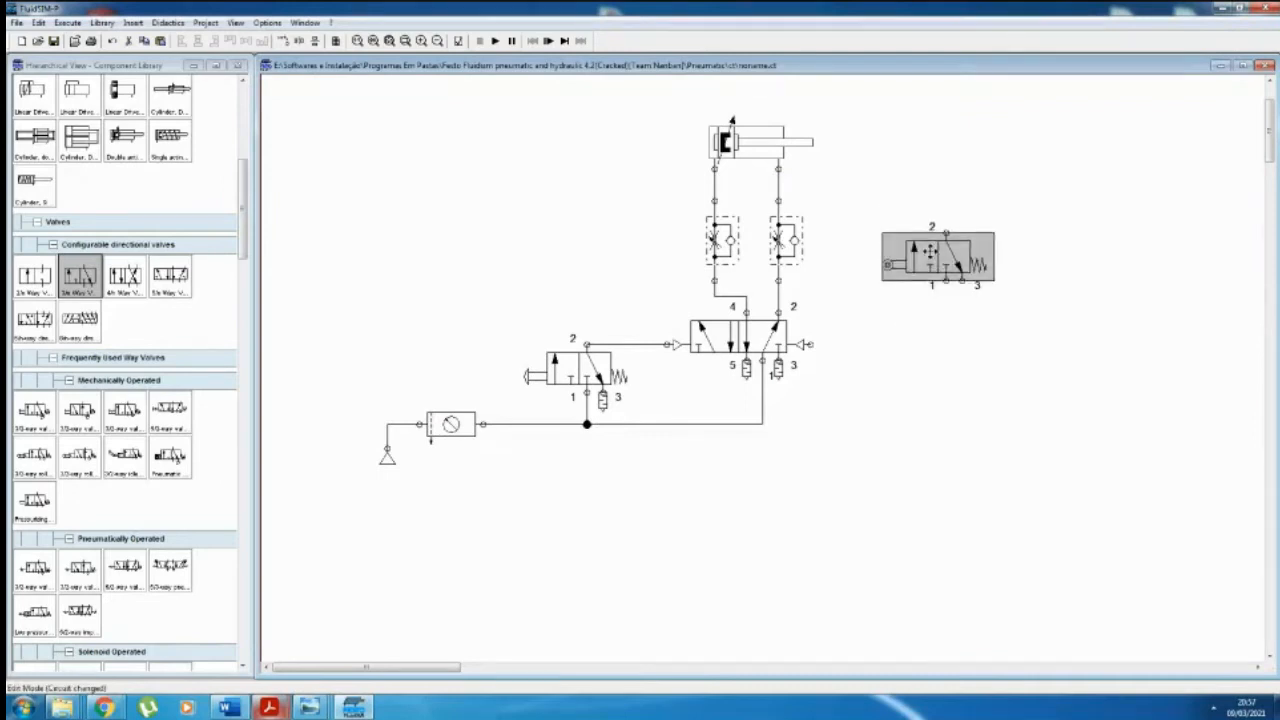
pyautogui.click(1067, 373)
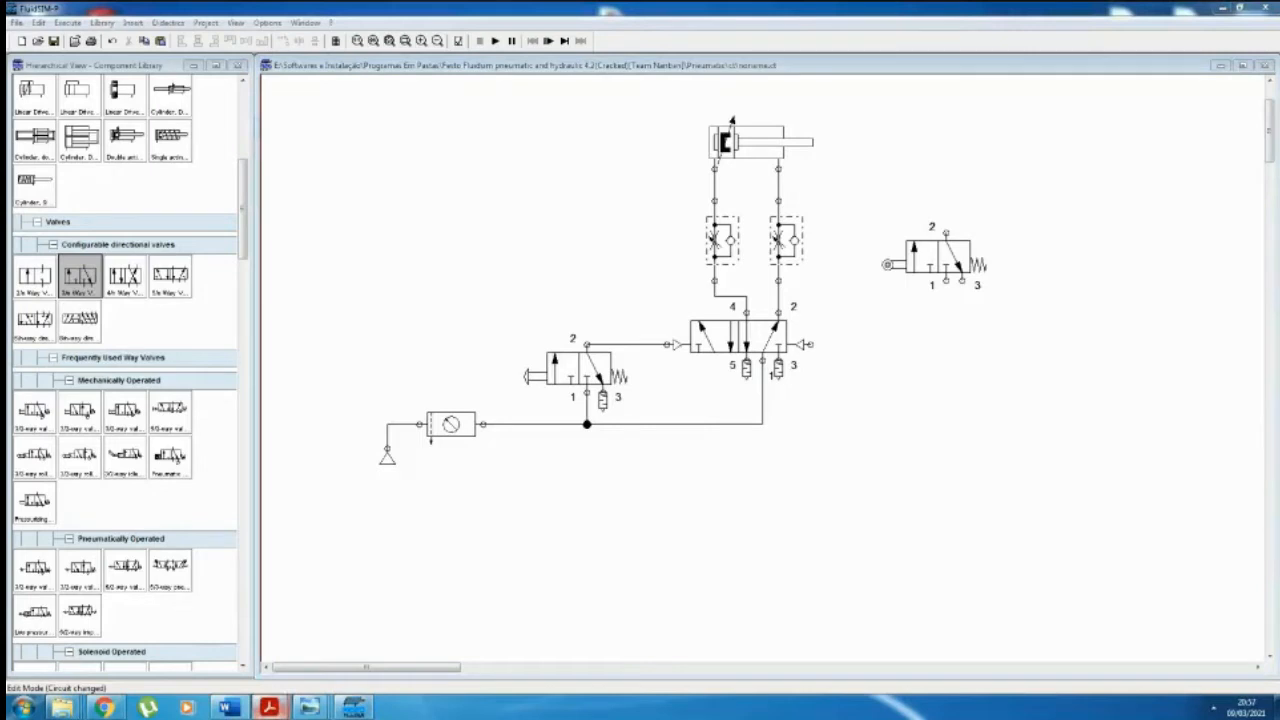
pyautogui.rightClick(920, 256)
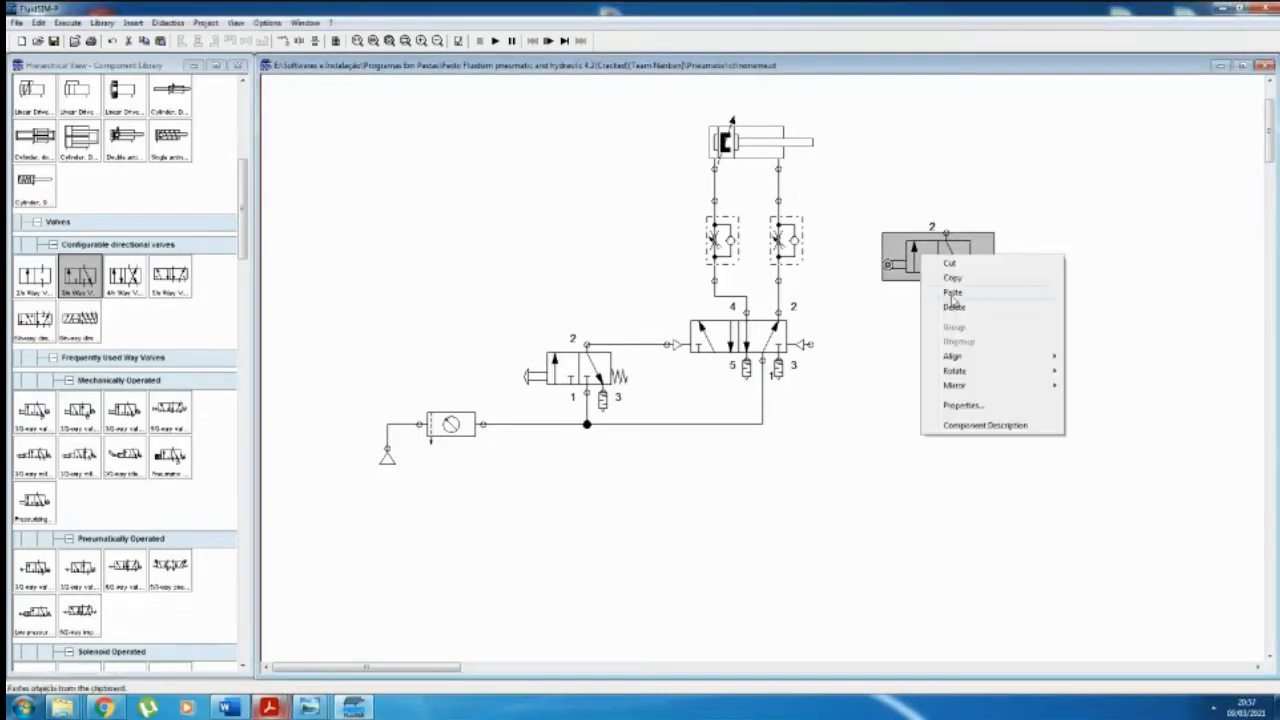
pyautogui.moveTo(981, 373)
pyautogui.click(1090, 371)
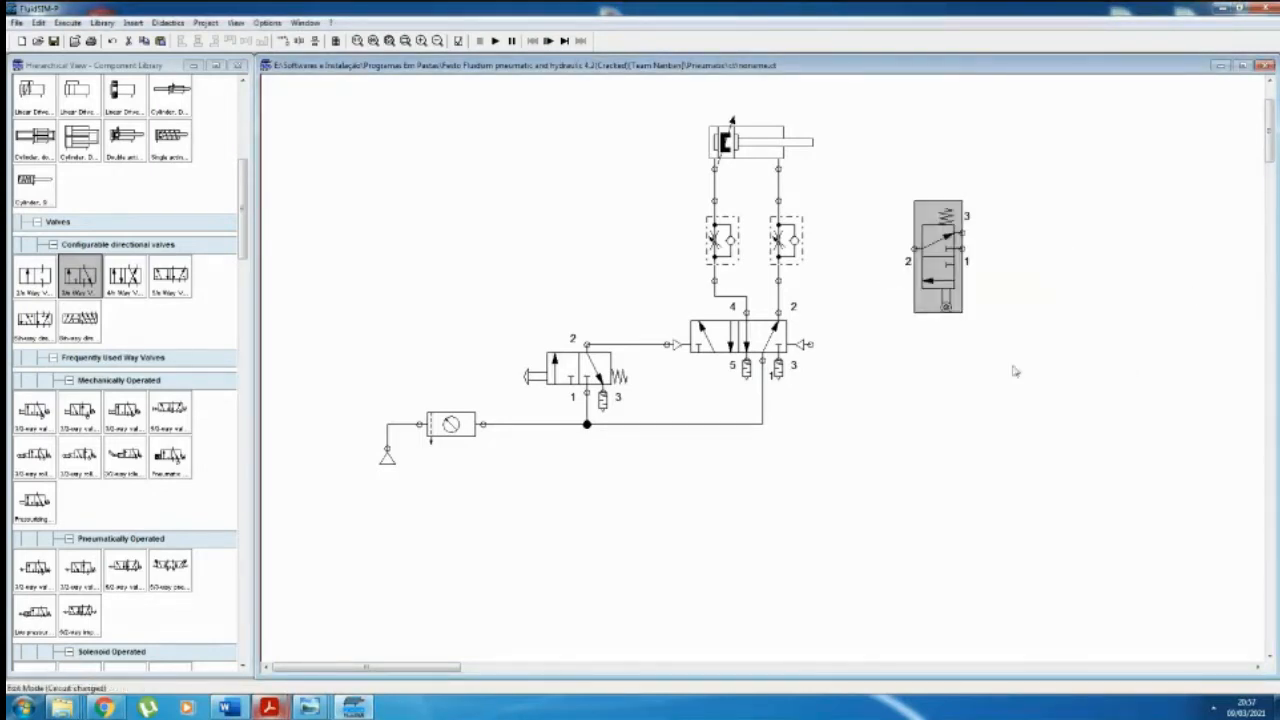
pyautogui.rightClick(950, 274)
pyautogui.moveTo(1042, 389)
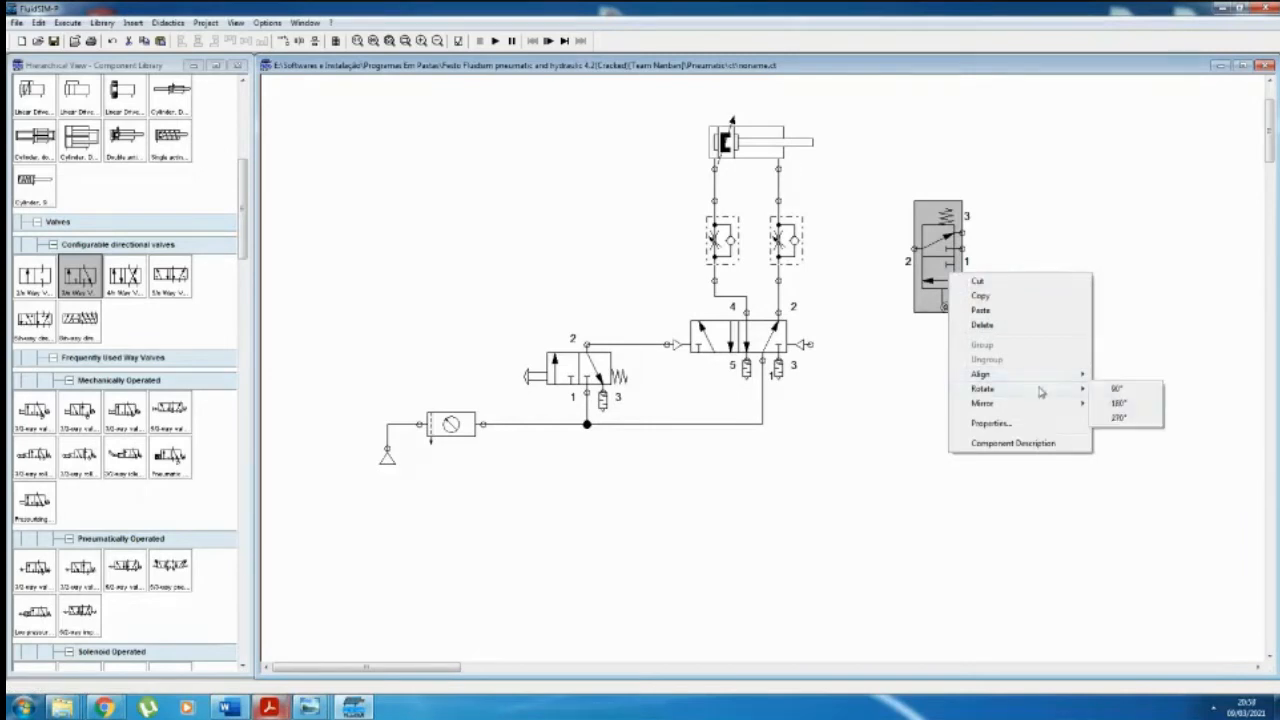
pyautogui.click(1115, 403)
pyautogui.moveTo(928, 234); pyautogui.dragTo(877, 186)
pyautogui.click(1057, 320)
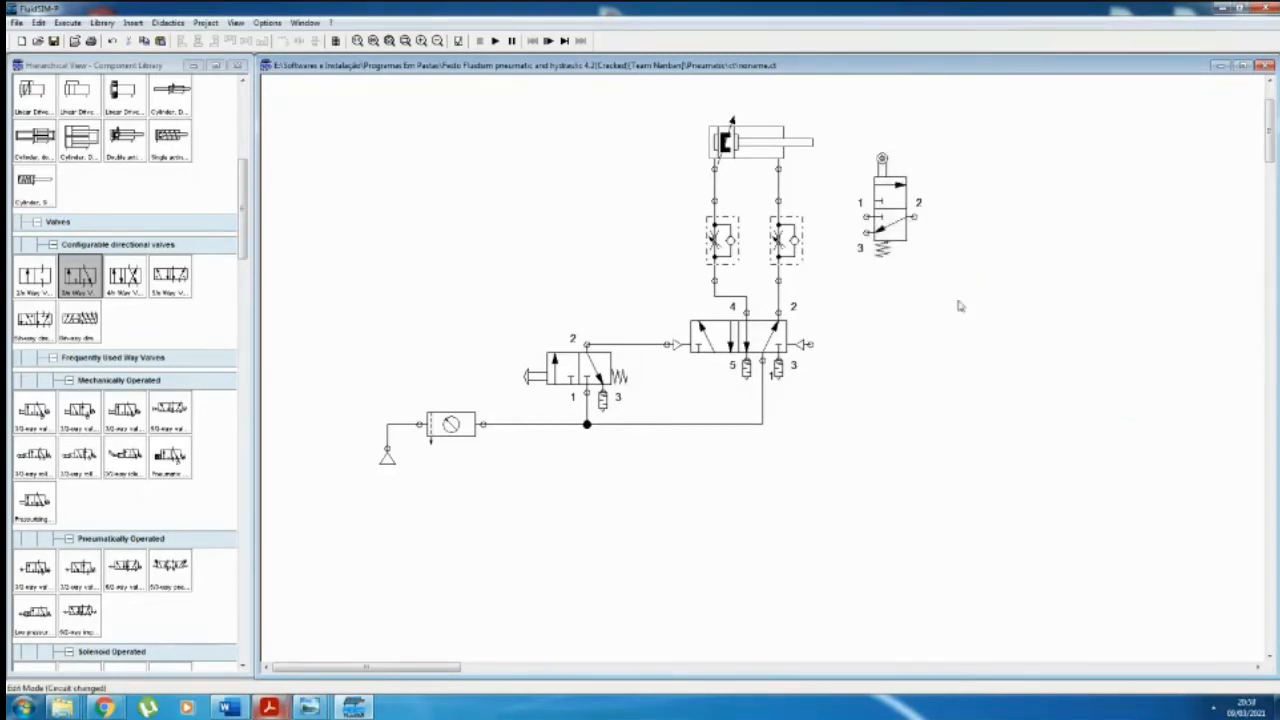
# Step: Connect the roller valve's port 1 to the main supply line, routing the line to the right of the 5/n way valve
pyautogui.moveTo(828, 287); pyautogui.dragTo(755, 424)
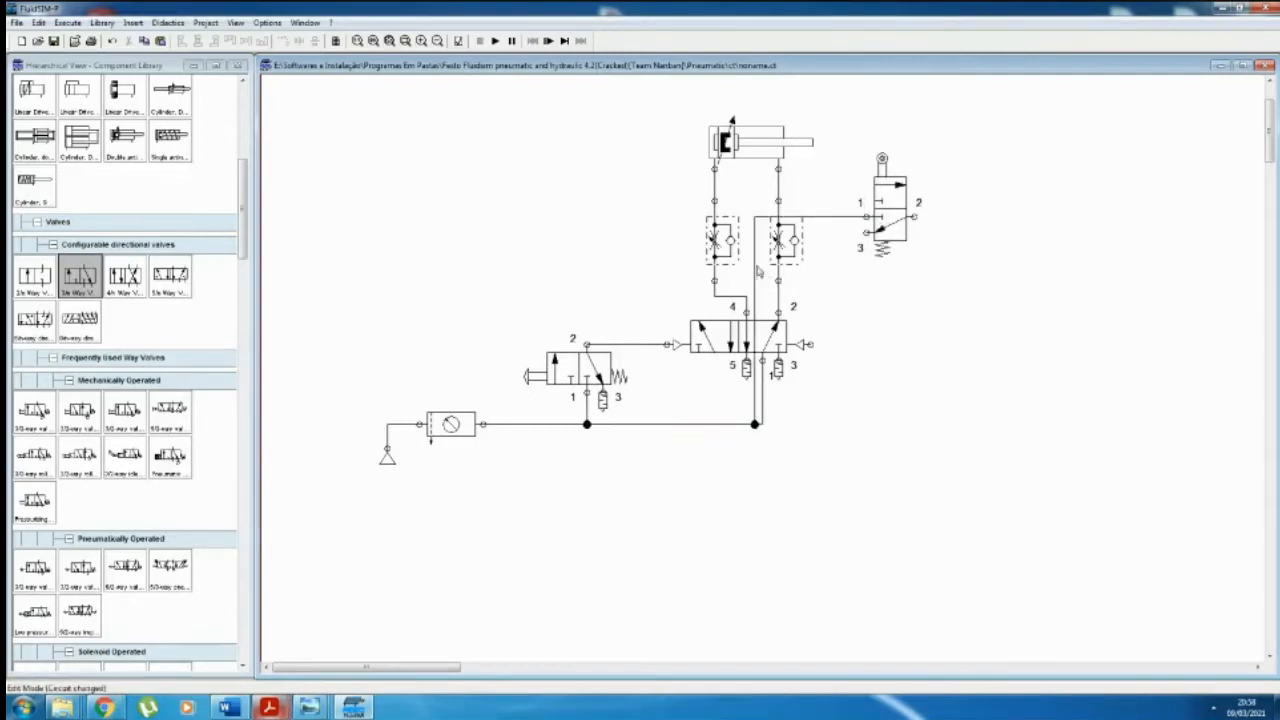
pyautogui.moveTo(762, 270); pyautogui.dragTo(849, 268)
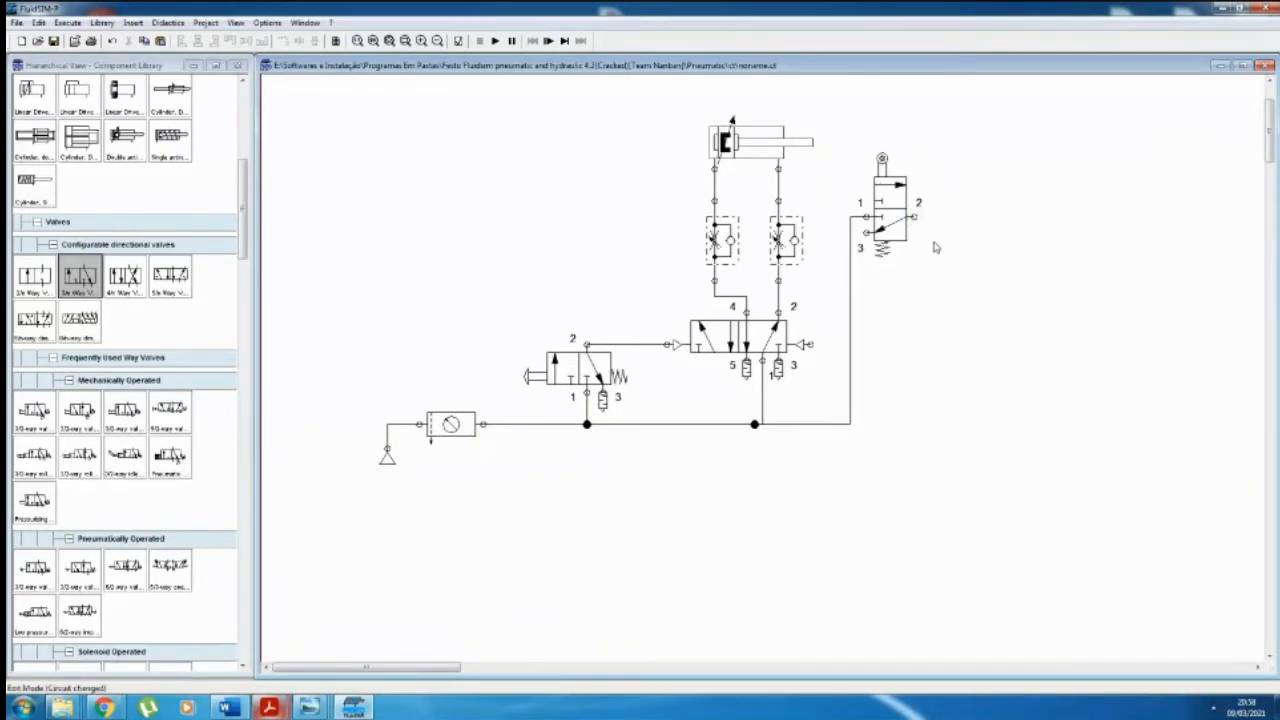
pyautogui.moveTo(893, 215); pyautogui.dragTo(886, 215)
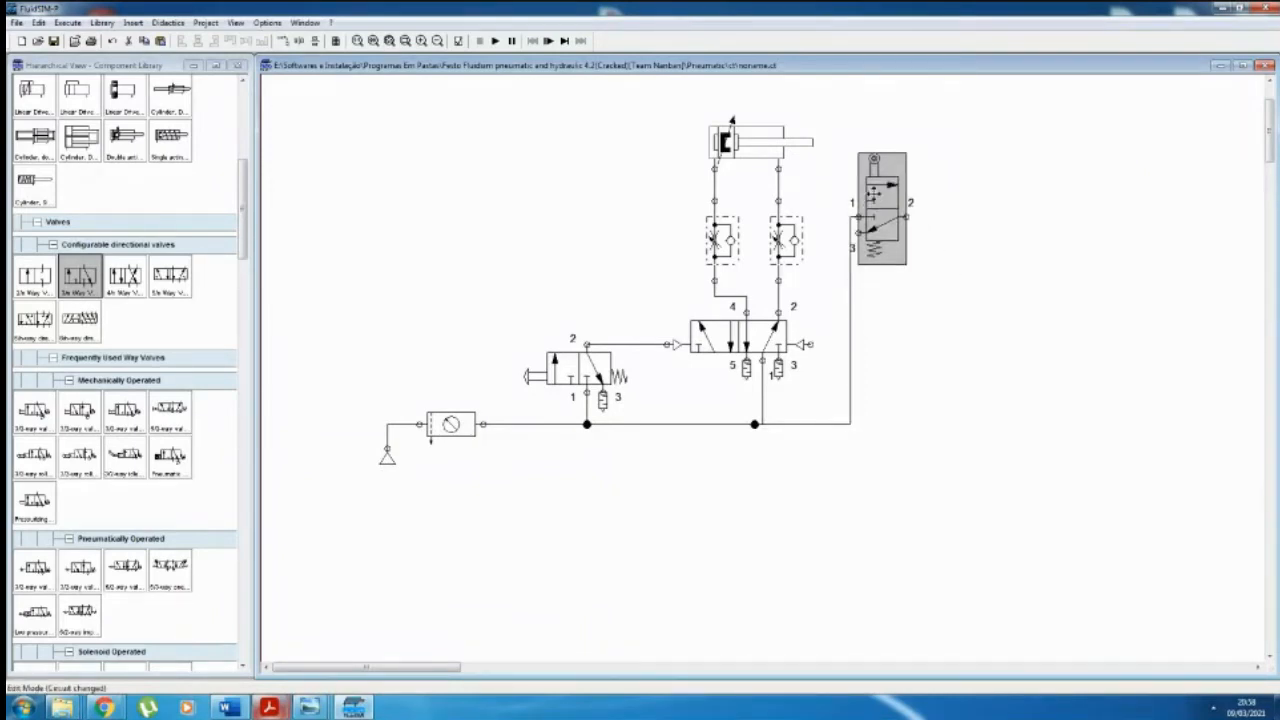
pyautogui.click(952, 253)
# Step: Connect the roller valve's port 2 to the 5/n valve's right pilot port and set the connection as a Control Line
pyautogui.moveTo(807, 344); pyautogui.dragTo(906, 216)
pyautogui.doubleClick(810, 344)
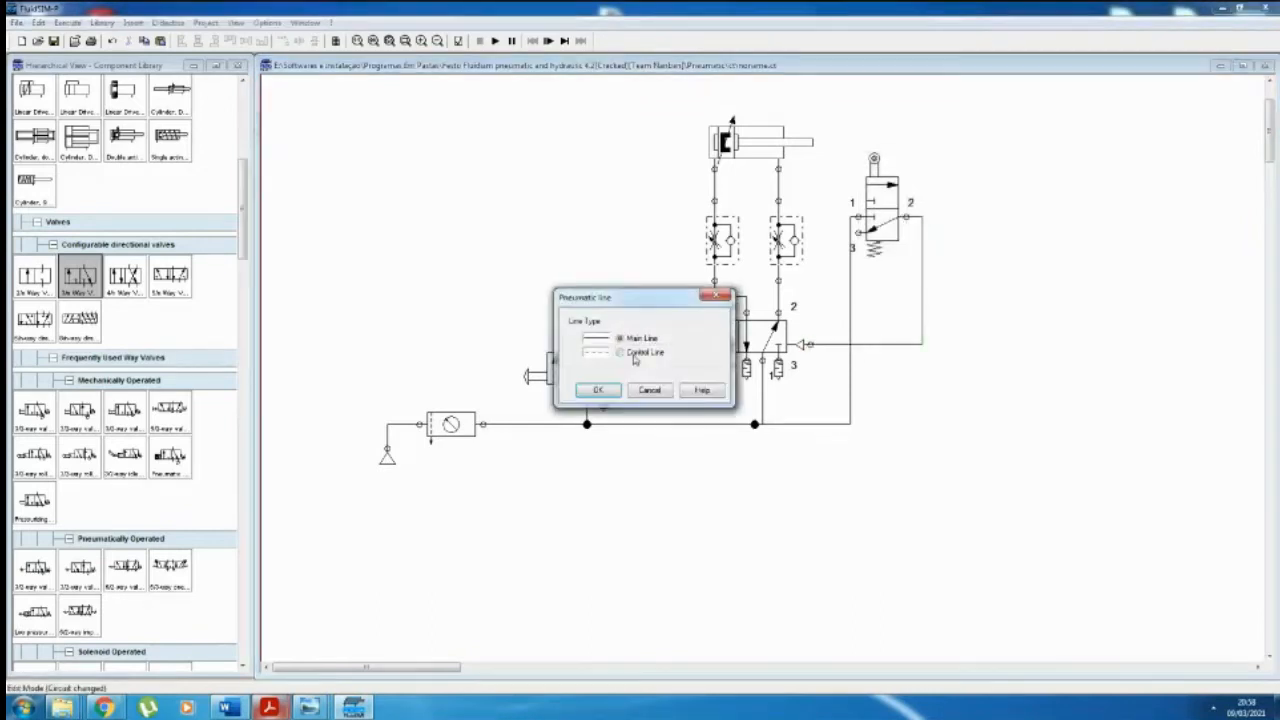
pyautogui.click(598, 390)
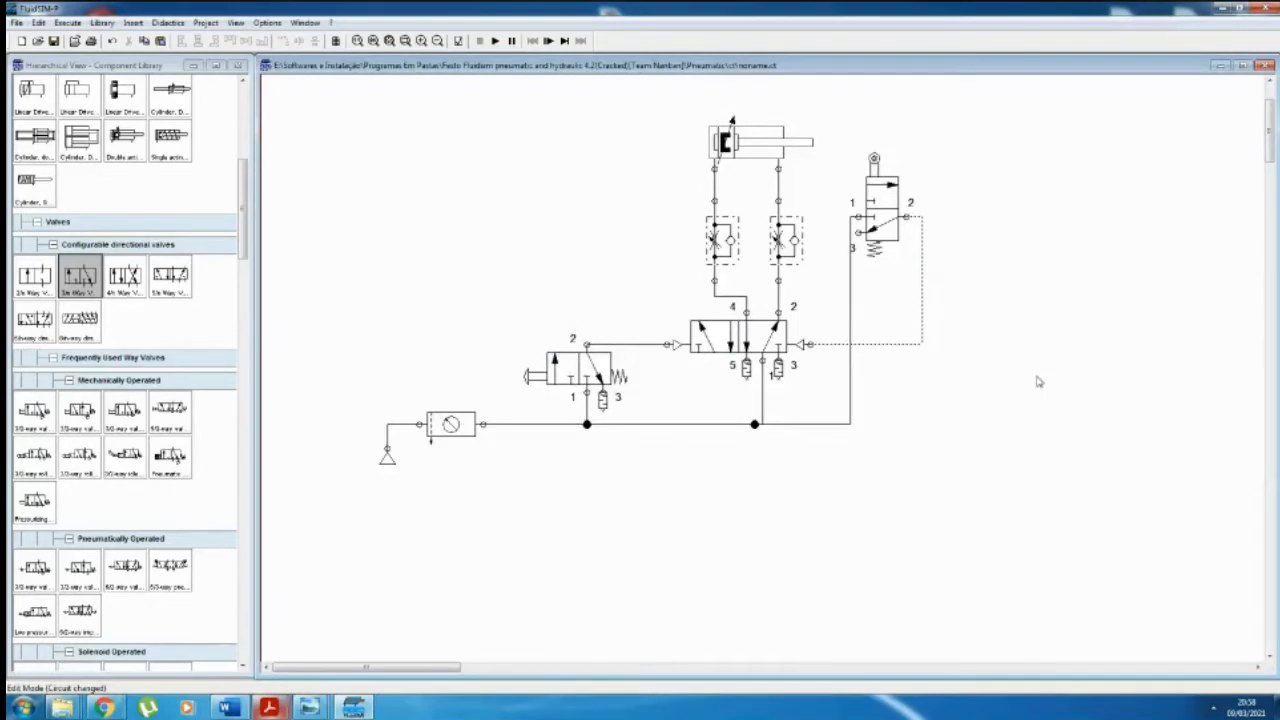
# Step: Fit the roller valve's port 3 with a silencer and shift the supply line's vertical segment left to clear it
pyautogui.doubleClick(857, 232)
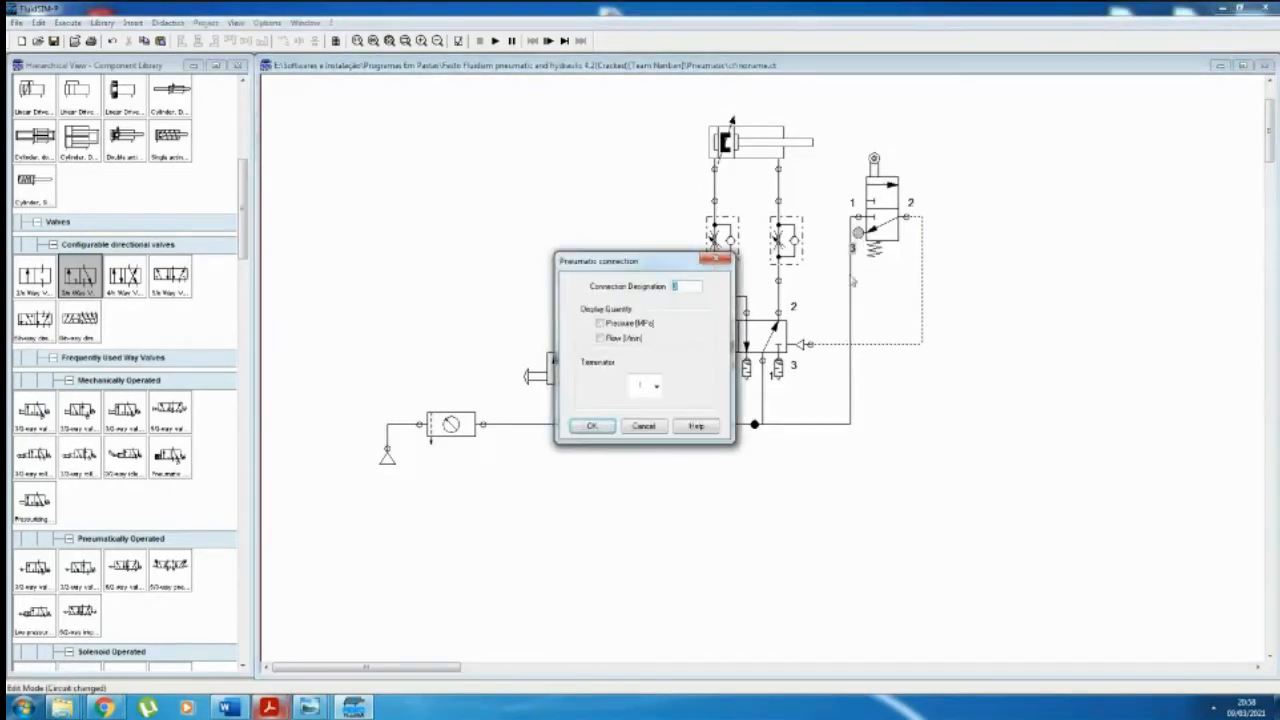
pyautogui.click(638, 383)
pyautogui.click(642, 485)
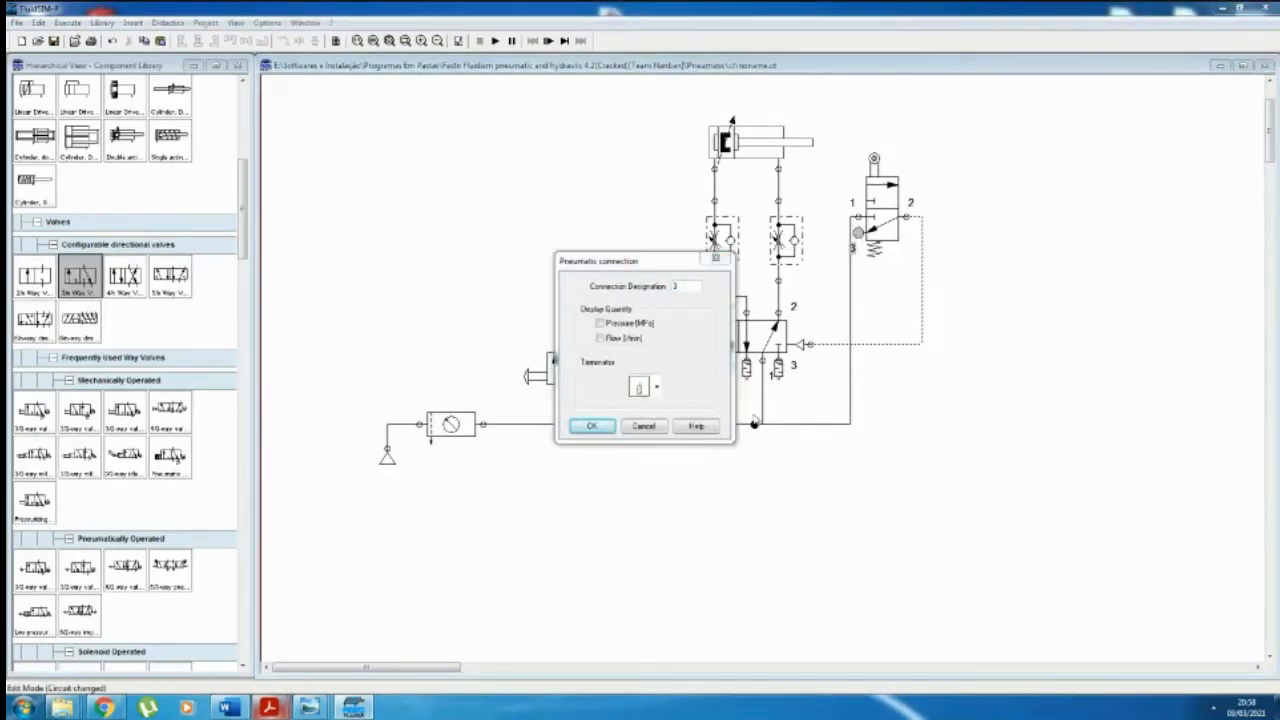
pyautogui.click(596, 427)
pyautogui.moveTo(856, 276); pyautogui.dragTo(822, 270)
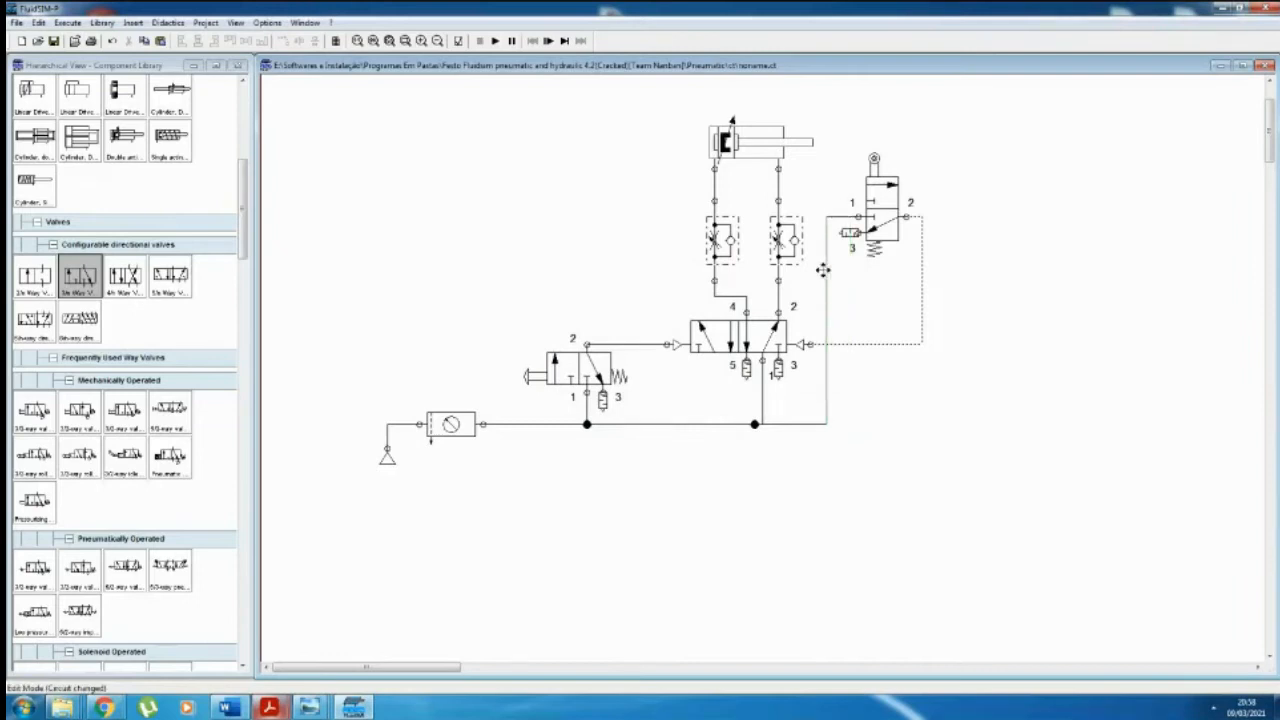
pyautogui.click(1147, 456)
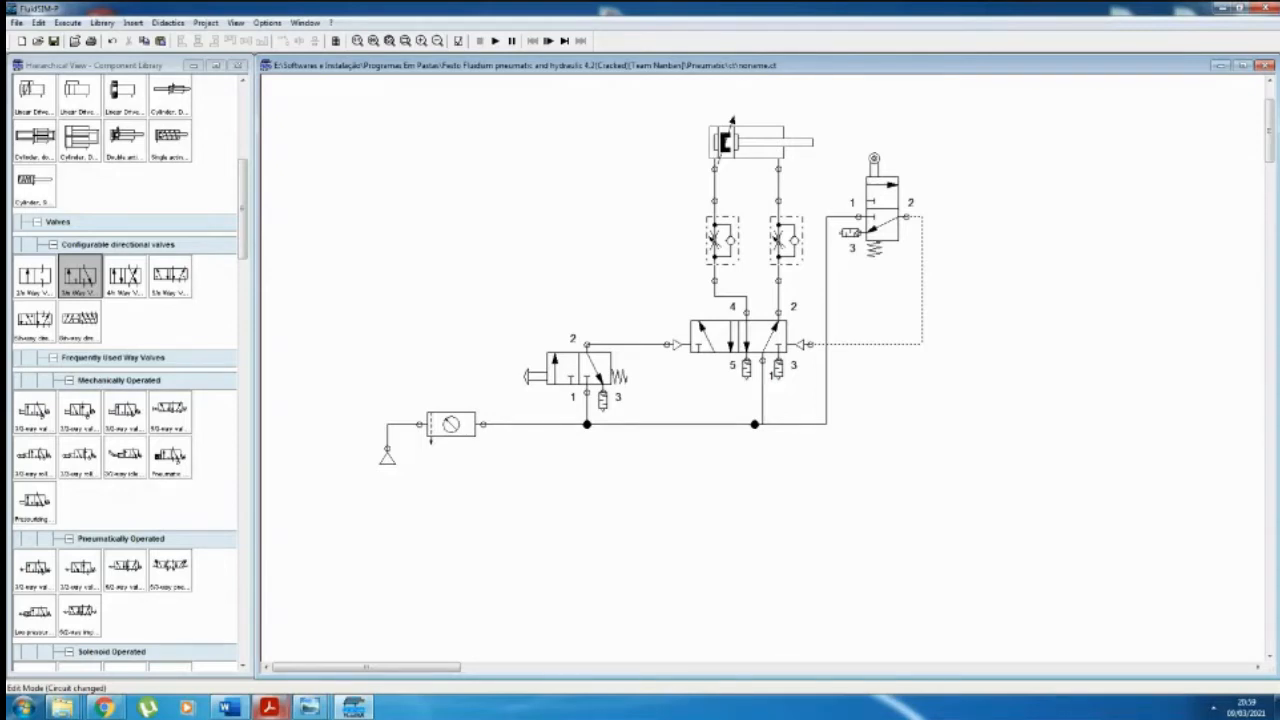
# Step: Duplicate the roller valve and place the copy above the double acting cylinder
pyautogui.scroll(3, 1014, 357)
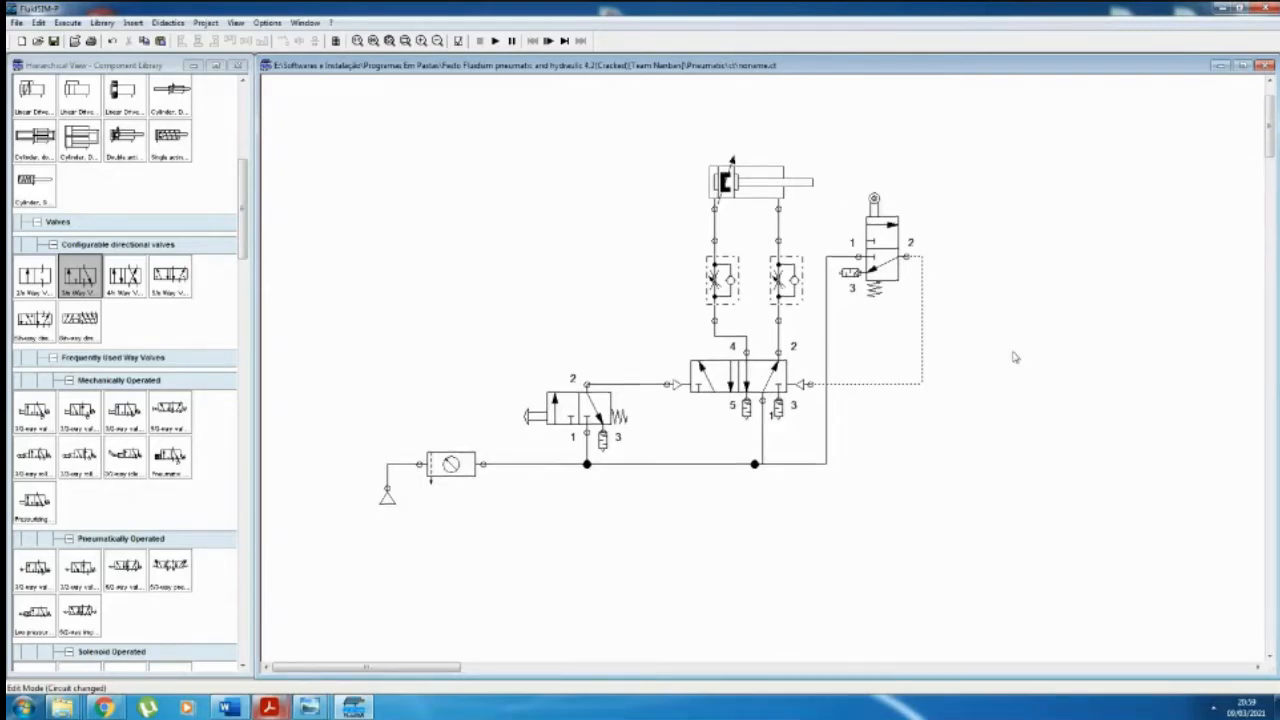
pyautogui.click(893, 302)
pyautogui.hotkey('ctrl', 'c')
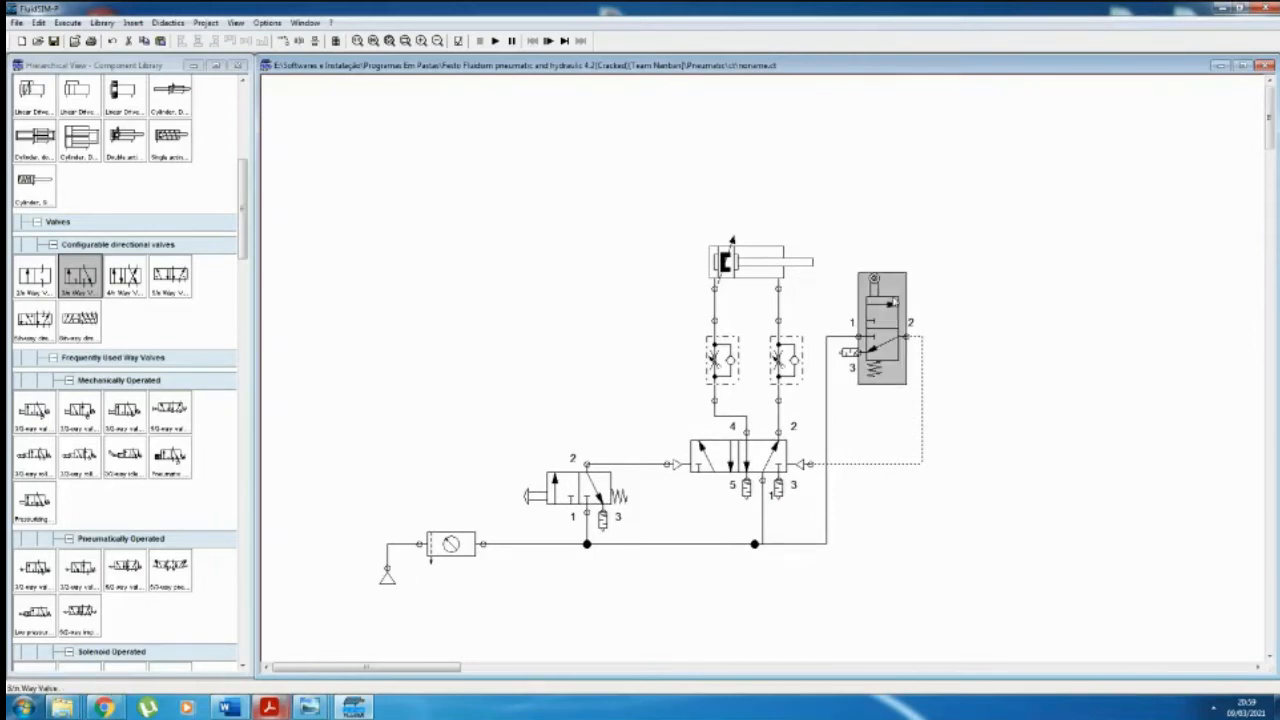
pyautogui.hotkey('ctrl', 'v')
pyautogui.click(985, 336)
pyautogui.moveTo(797, 395); pyautogui.dragTo(777, 348)
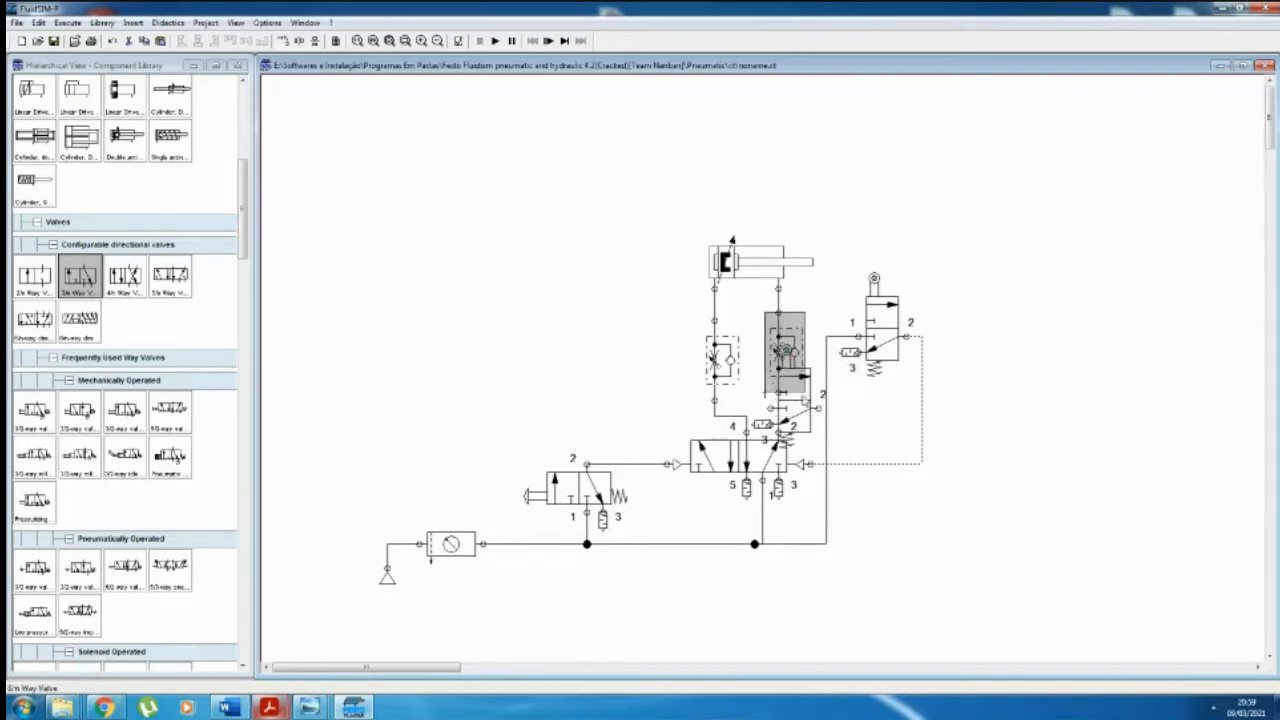
pyautogui.moveTo(808, 428); pyautogui.dragTo(842, 187)
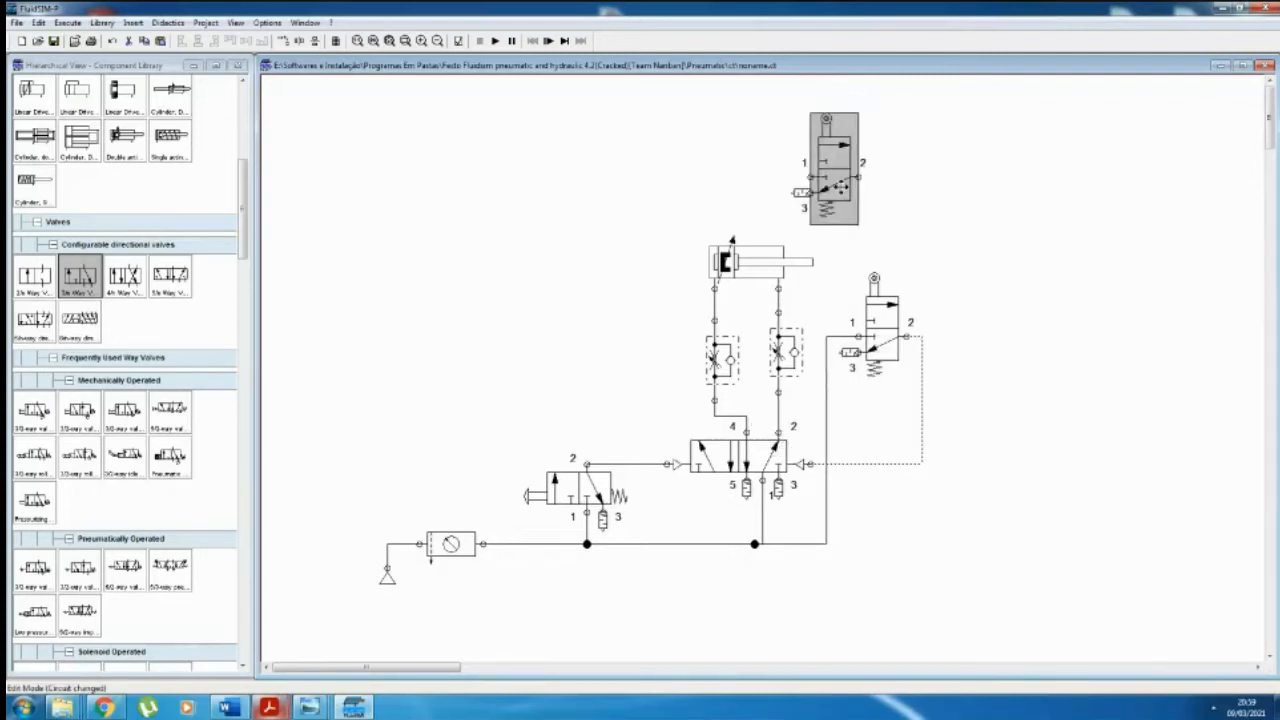
# Step: Rotate the copied roller valve by 180° so its roller points downward
pyautogui.rightClick(852, 173)
pyautogui.moveTo(886, 287)
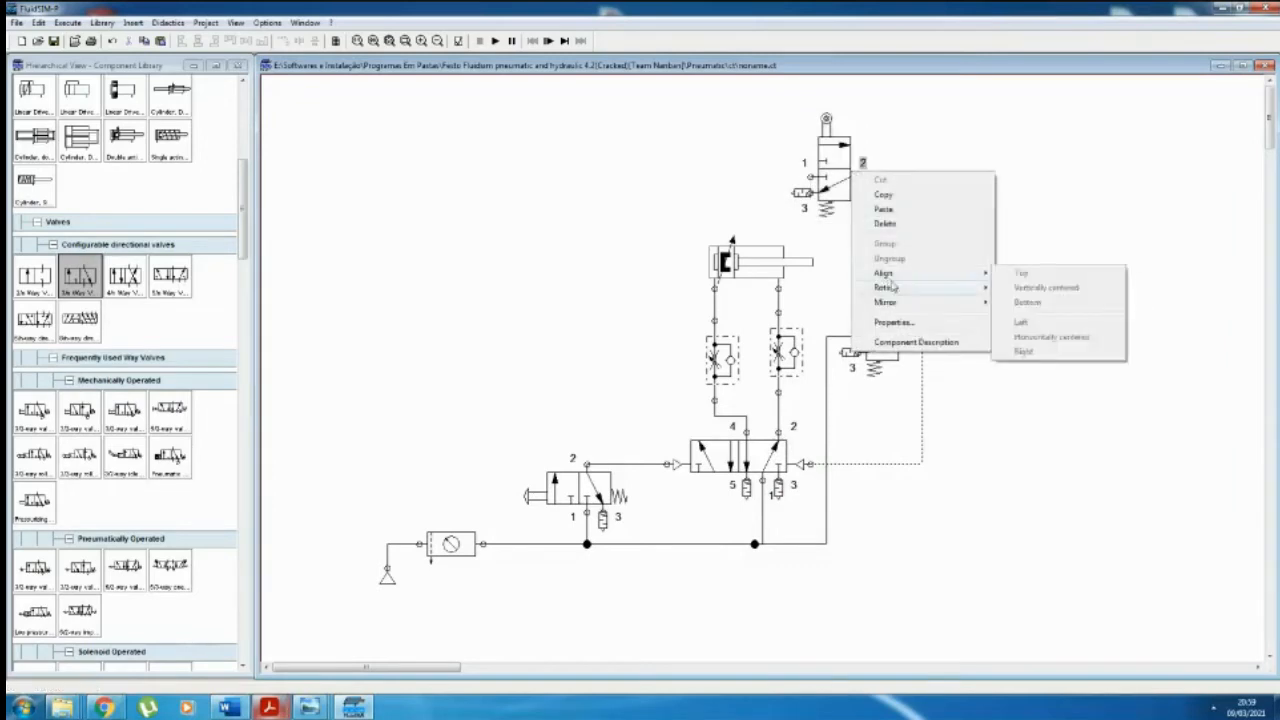
pyautogui.click(1018, 302)
pyautogui.click(812, 174)
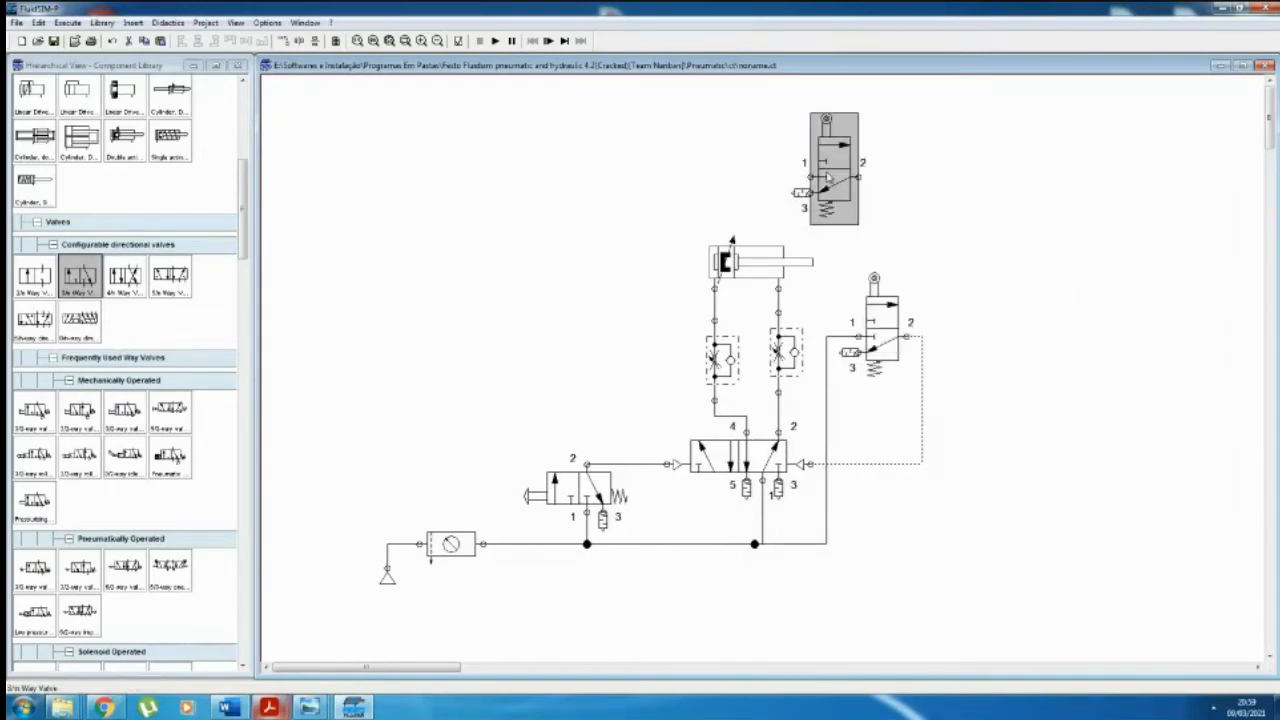
pyautogui.rightClick(826, 172)
pyautogui.moveTo(894, 289)
pyautogui.click(990, 302)
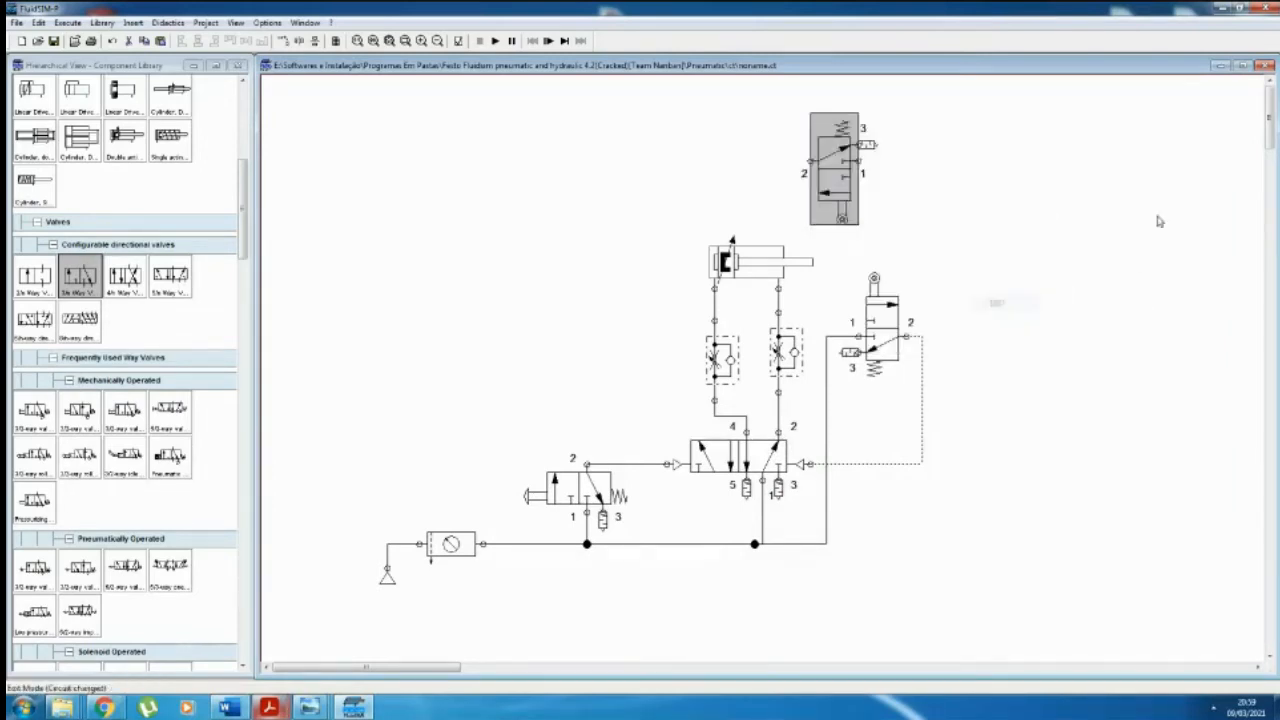
# Step: Position the copied valve so its roller rests on the end of the cylinder's piston rod
pyautogui.moveTo(834, 170); pyautogui.dragTo(810, 194)
pyautogui.click(1180, 266)
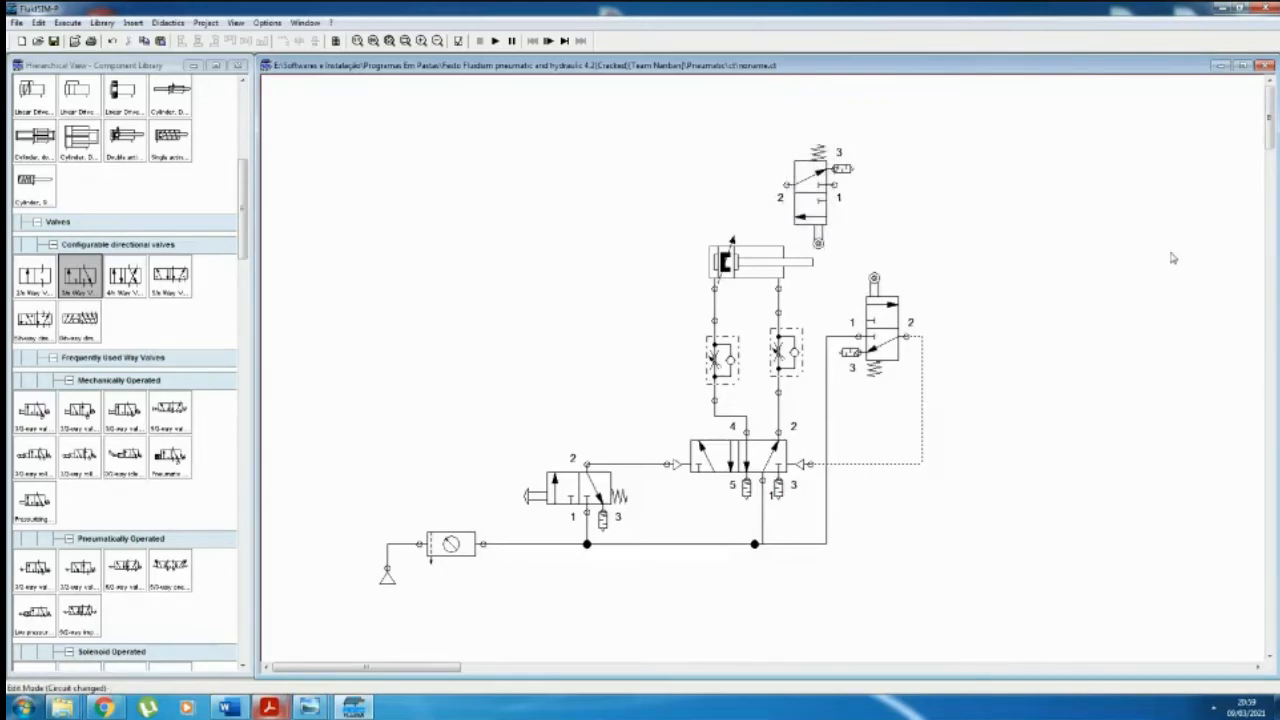
pyautogui.moveTo(814, 197); pyautogui.dragTo(806, 205)
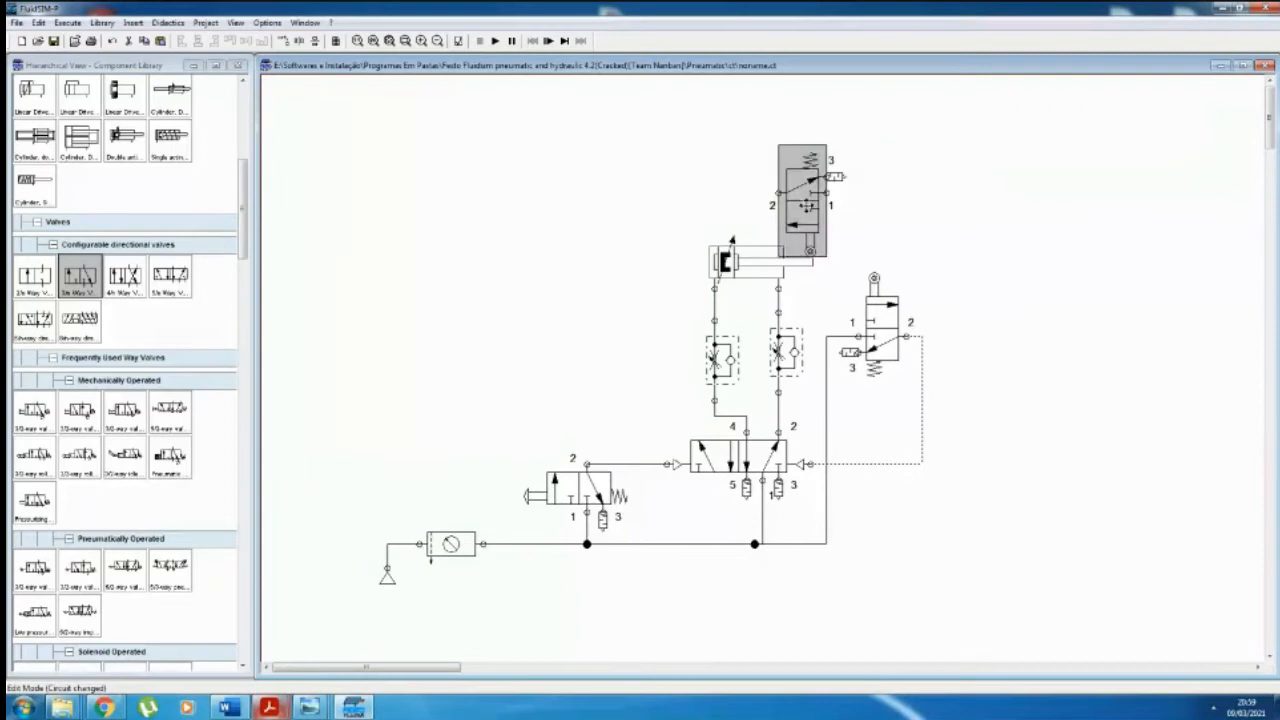
pyautogui.click(1027, 260)
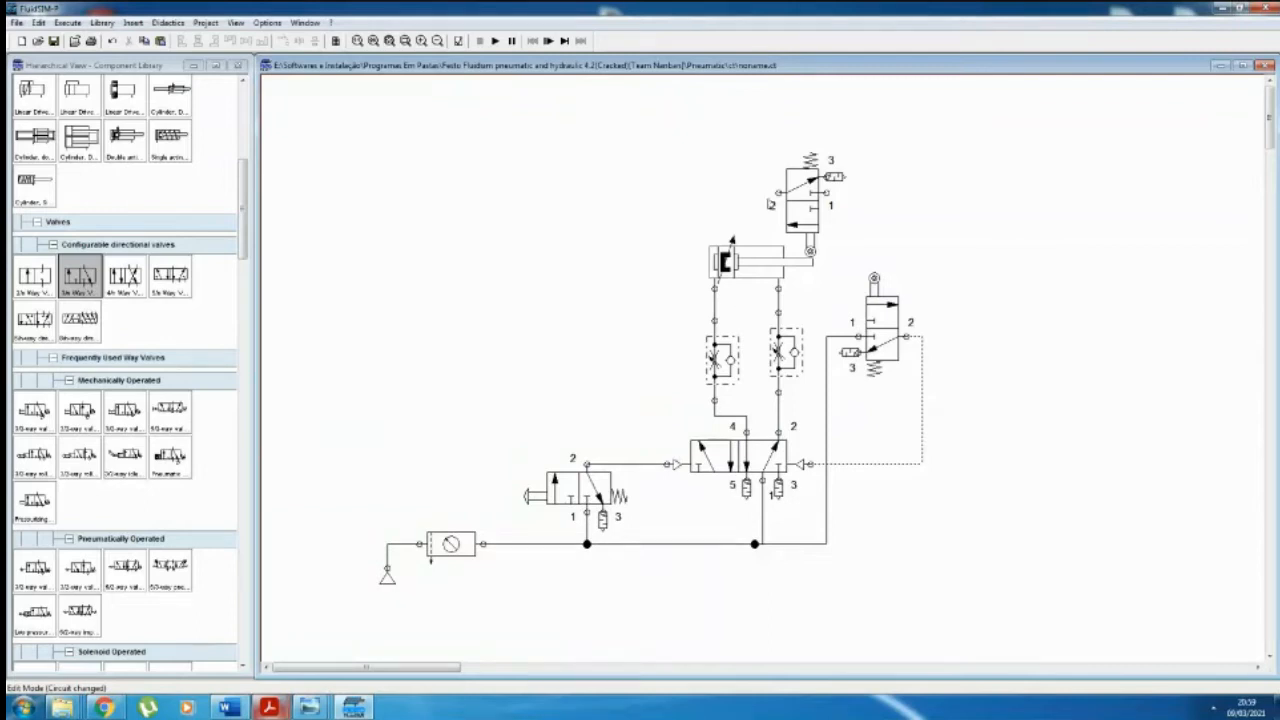
# Step: Try connecting the upper roller valve's port 2 to the 5/n valve's left pilot line, and delete that connection
pyautogui.moveTo(776, 190); pyautogui.dragTo(626, 464)
pyautogui.click(627, 221)
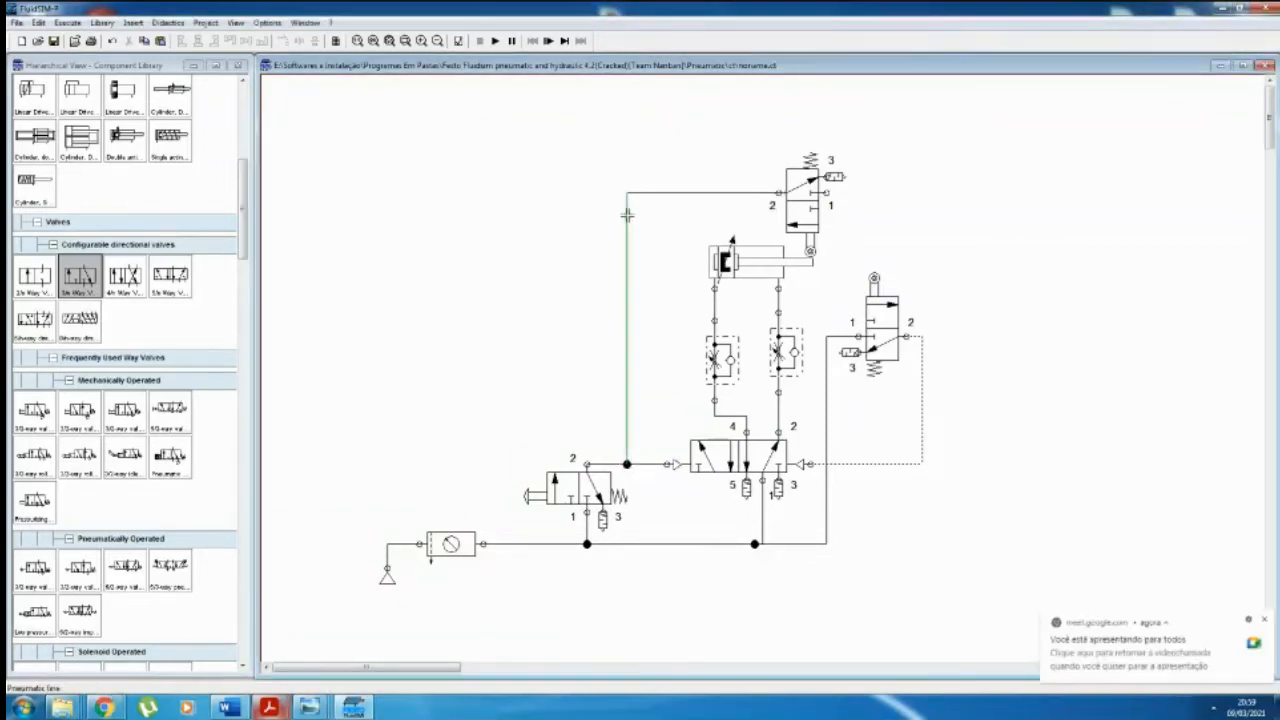
pyautogui.press('Delete')
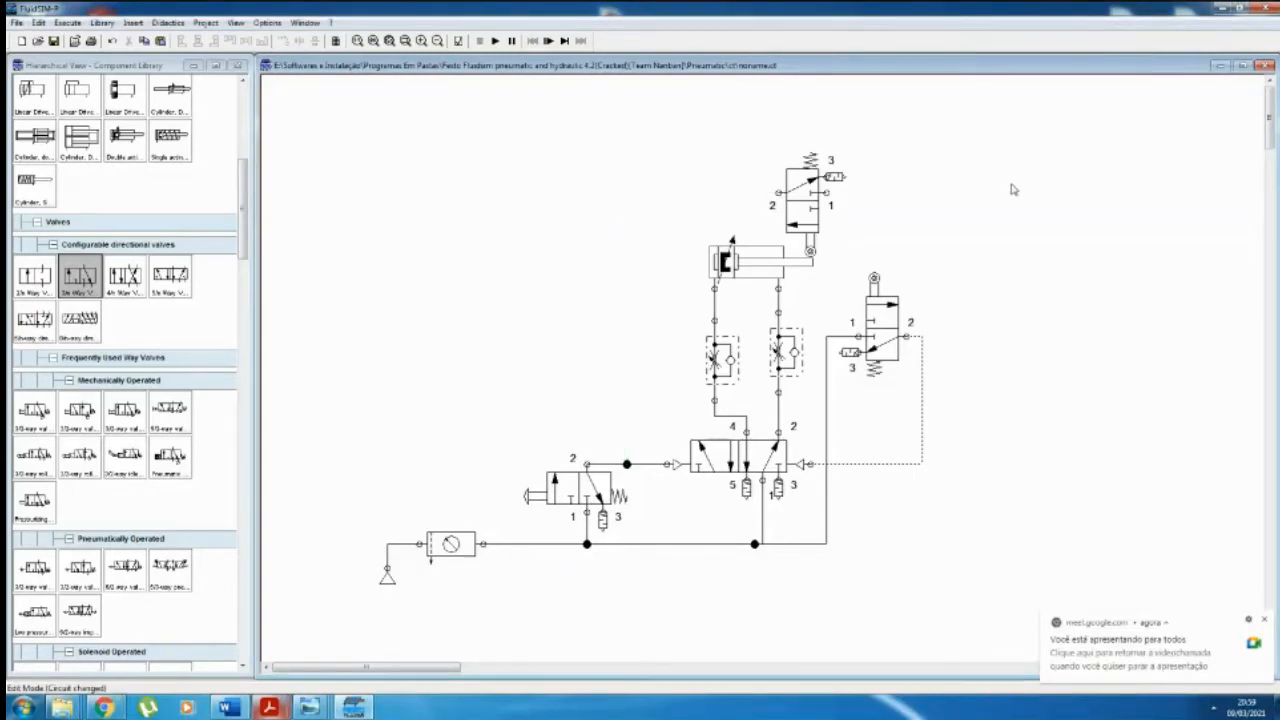
pyautogui.click(1264, 619)
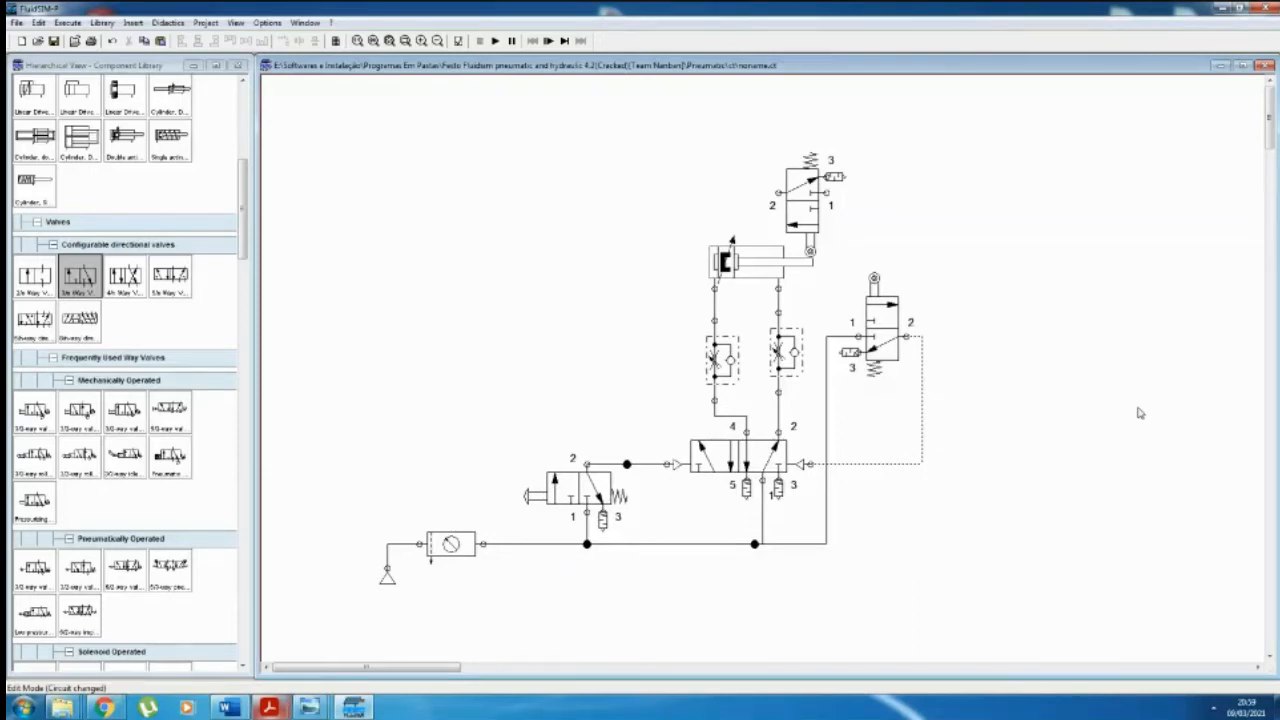
# Step: Rotate the upper roller valve by 270° and place it horizontally beside the 5/n valve's right pilot
pyautogui.click(797, 205)
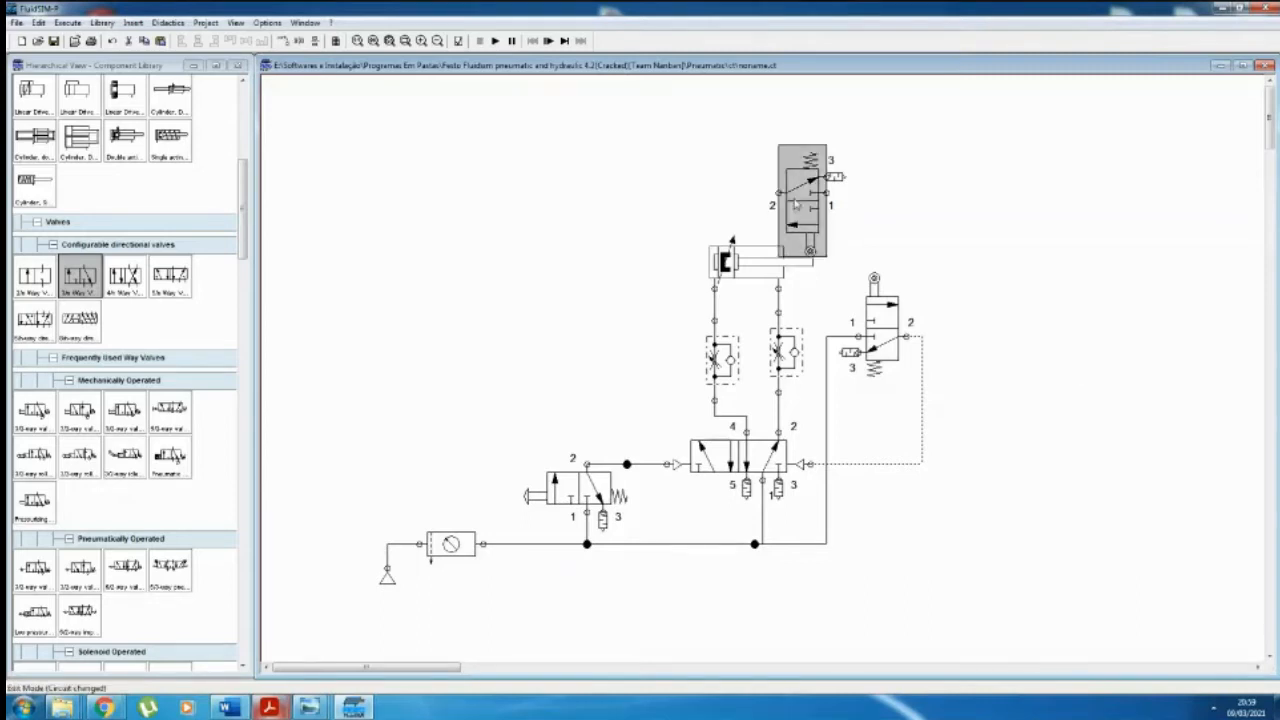
pyautogui.rightClick(795, 203)
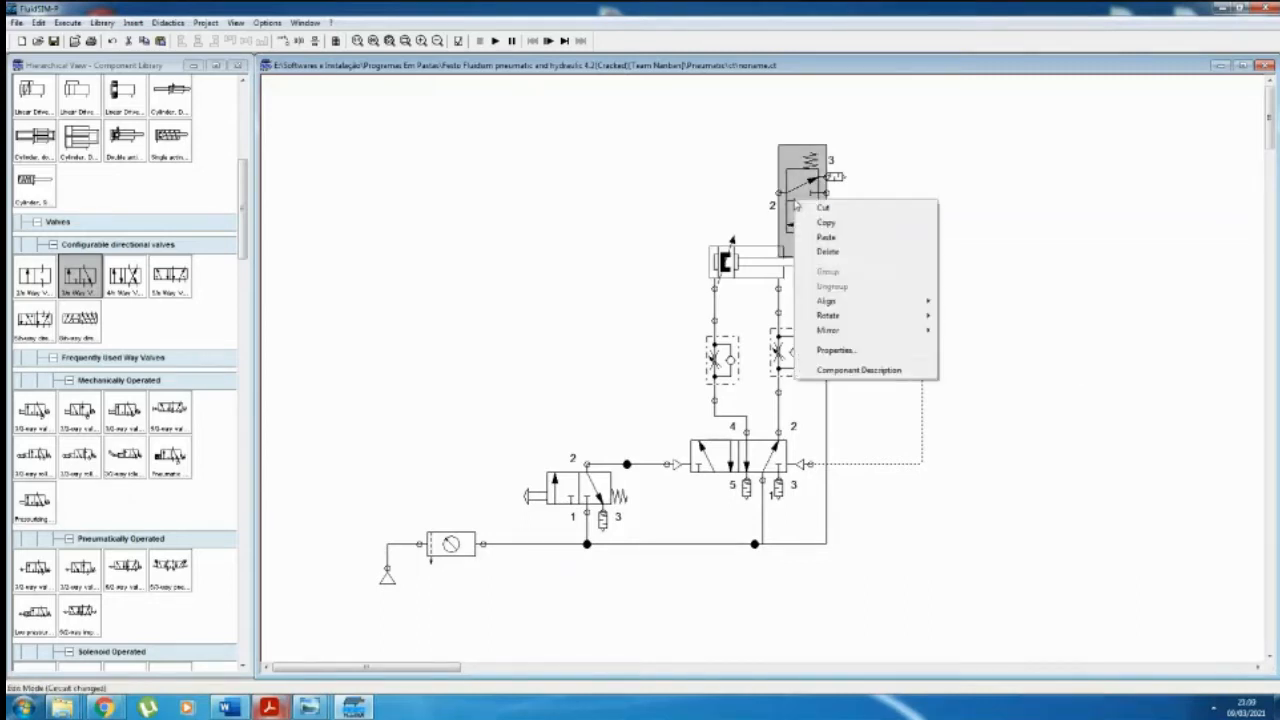
pyautogui.moveTo(920, 314)
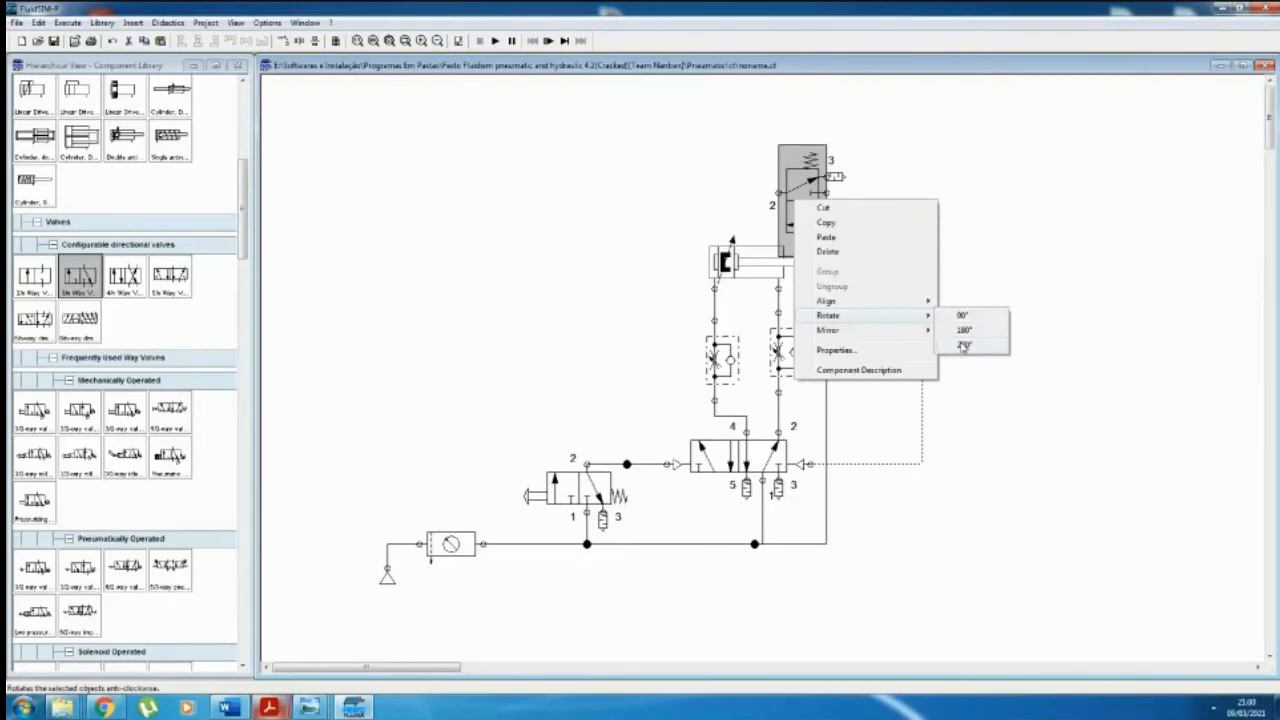
pyautogui.click(963, 345)
pyautogui.moveTo(800, 200)
pyautogui.mouseDown()
pyautogui.moveTo(1185, 370)
pyautogui.moveTo(1153, 352)
pyautogui.moveTo(915, 440)
pyautogui.moveTo(904, 500)
pyautogui.moveTo(807, 464)
pyautogui.mouseUp()
# Step: Delete the upright roller valve beside the right flow control valve
pyautogui.click(900, 330)
pyautogui.press('Delete')
pyautogui.click(1158, 353)
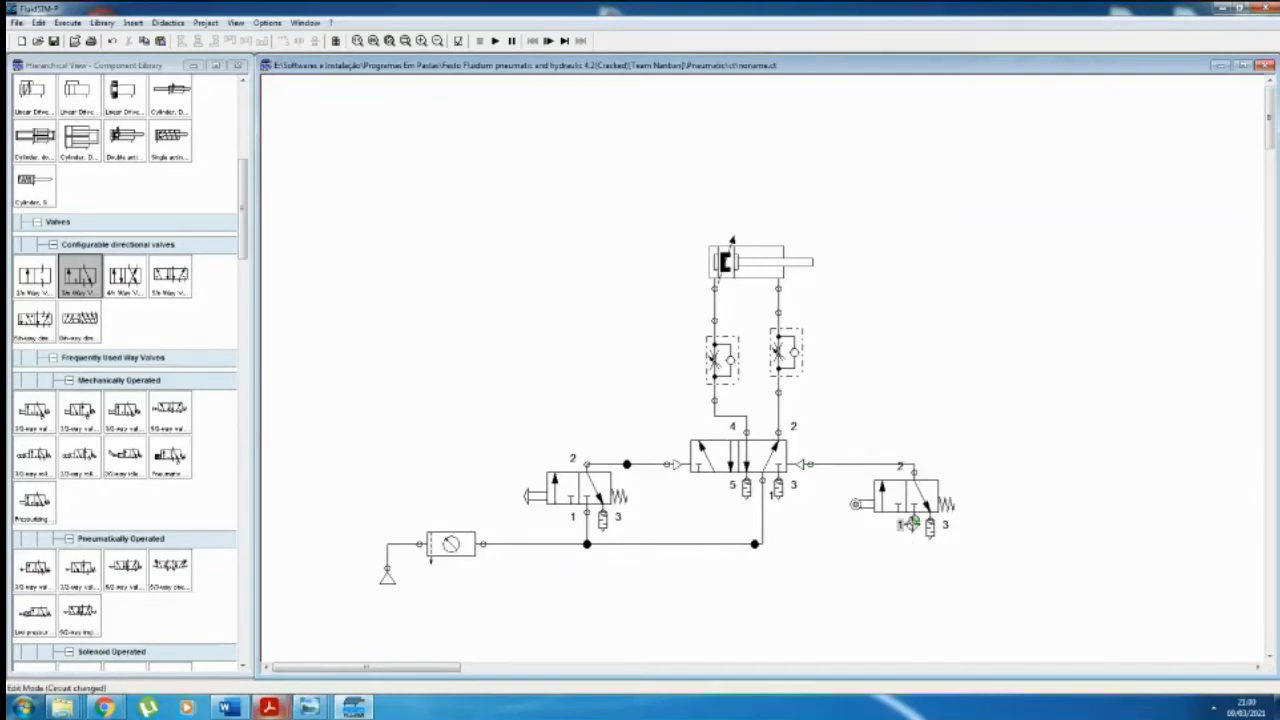
# Step: Connect the horizontal roller valve's port 1 to the main supply line at the 5/n valve's junction
pyautogui.moveTo(912, 522); pyautogui.dragTo(753, 544)
pyautogui.moveTo(1078, 632)
pyautogui.mouseDown()
pyautogui.moveTo(695, 577)
pyautogui.moveTo(834, 514)
pyautogui.moveTo(845, 476)
pyautogui.mouseUp()
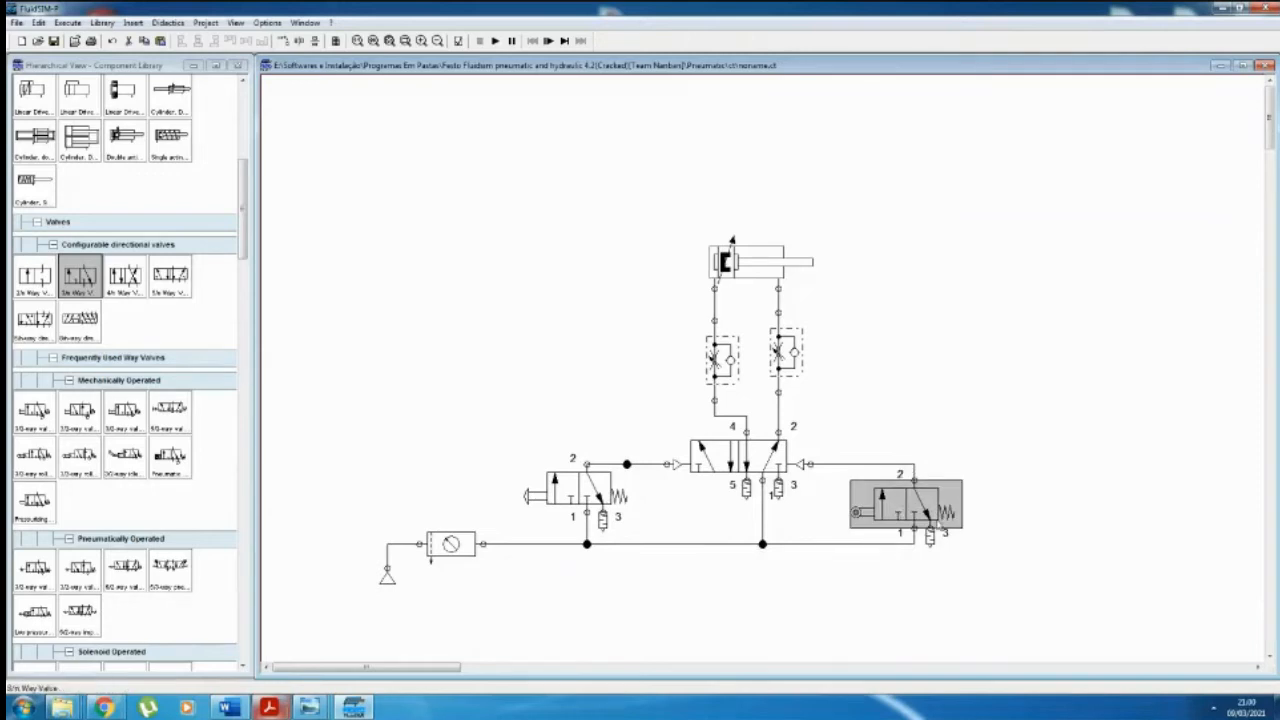
pyautogui.click(845, 476)
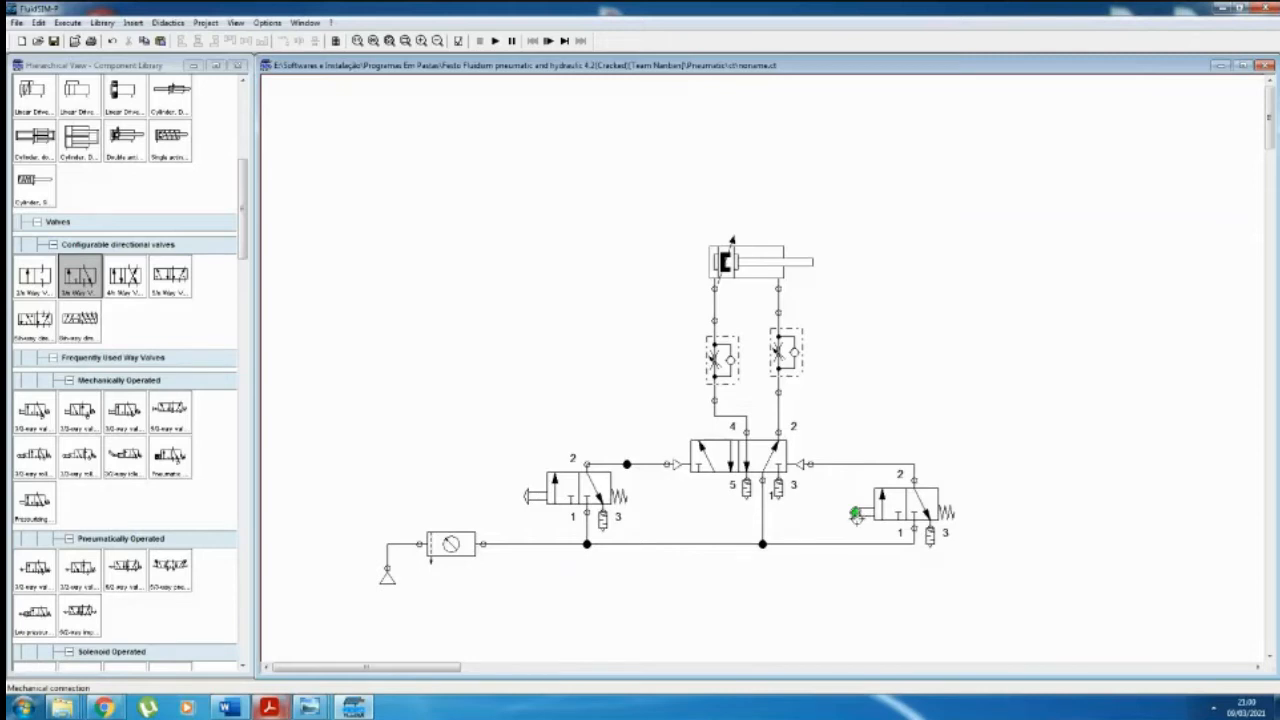
# Step: Inspect the roller valve's configuration and the label setting of its mechanical connection
pyautogui.doubleClick(895, 514)
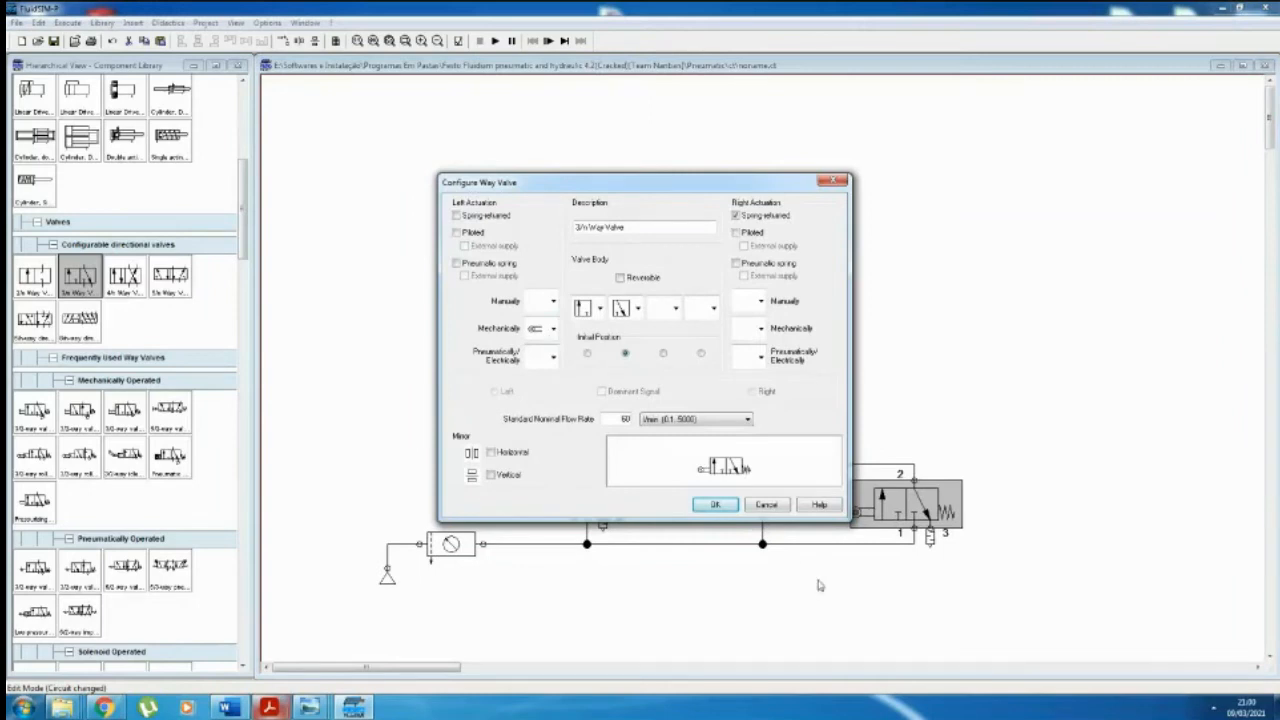
pyautogui.click(715, 504)
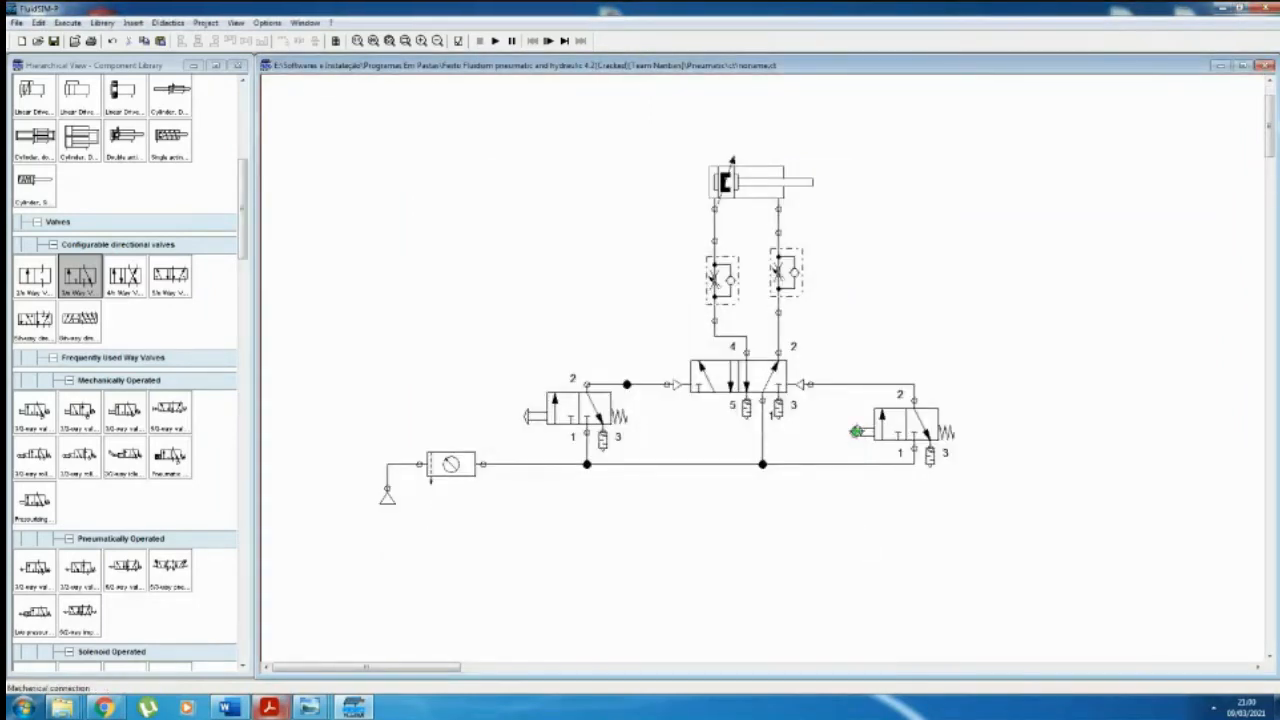
pyautogui.doubleClick(856, 432)
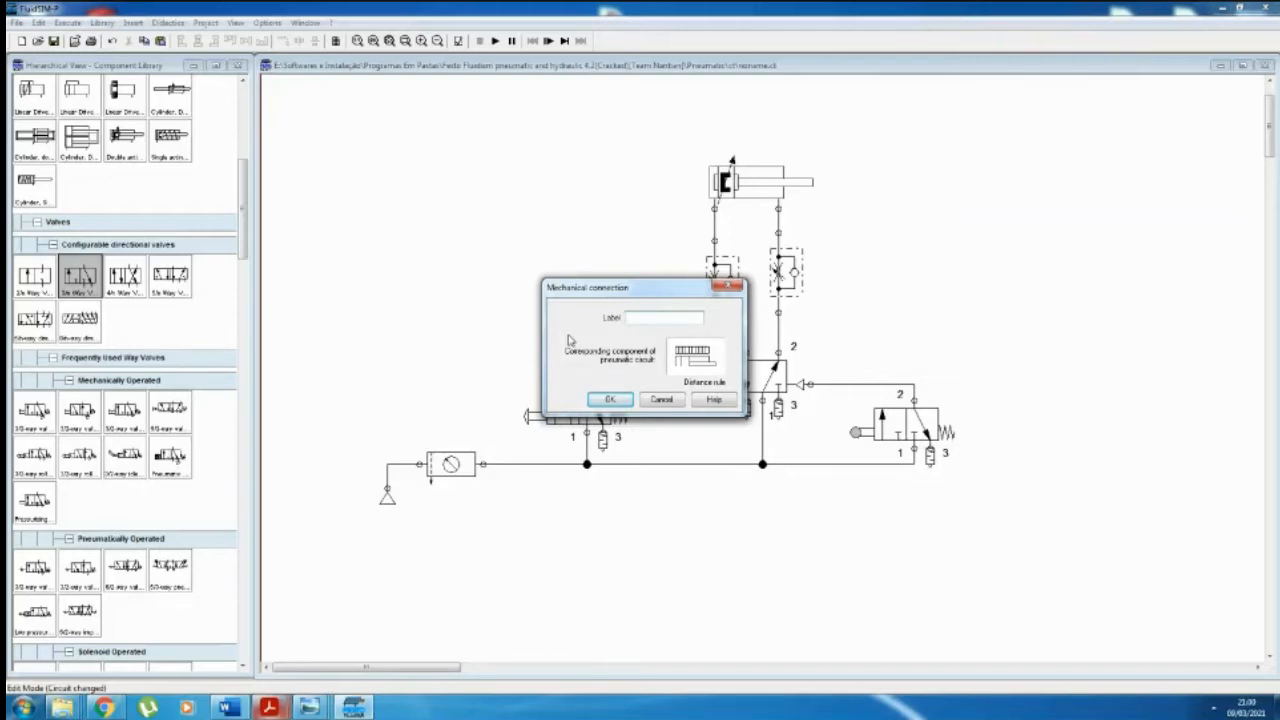
pyautogui.click(664, 401)
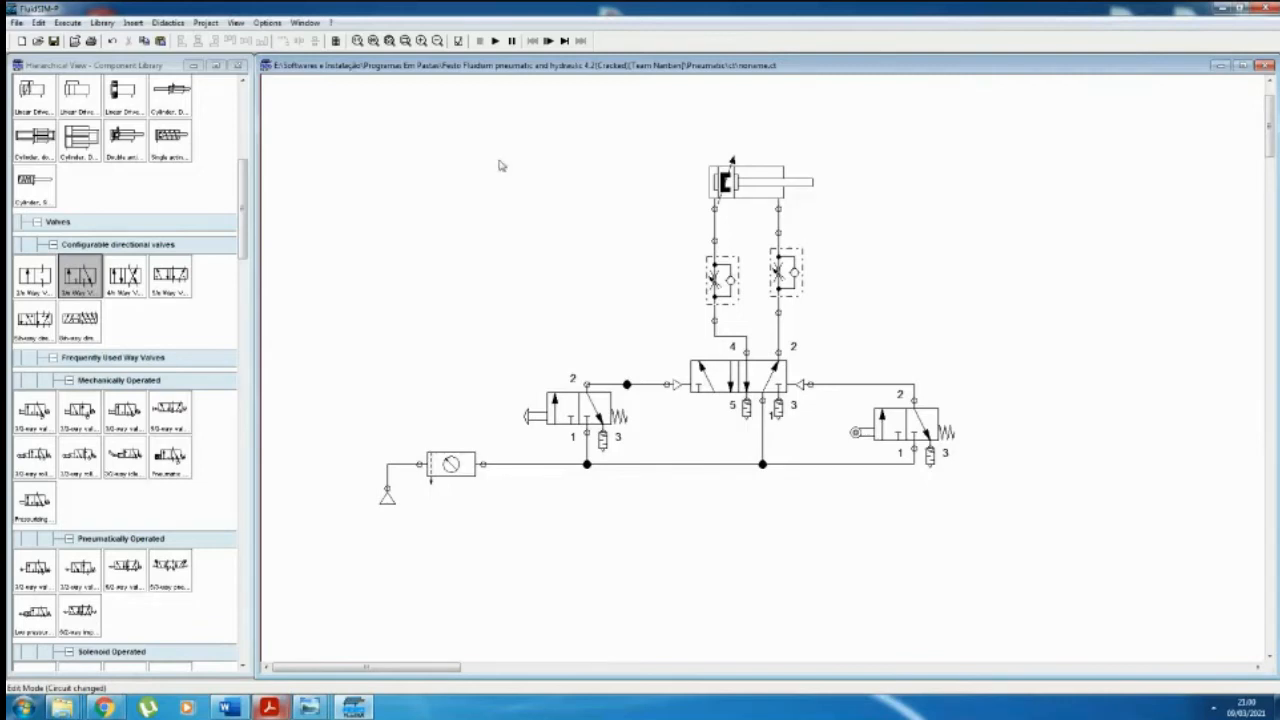
# Step: Insert a text label reading A and place it just left of the double acting cylinder
pyautogui.click(136, 23)
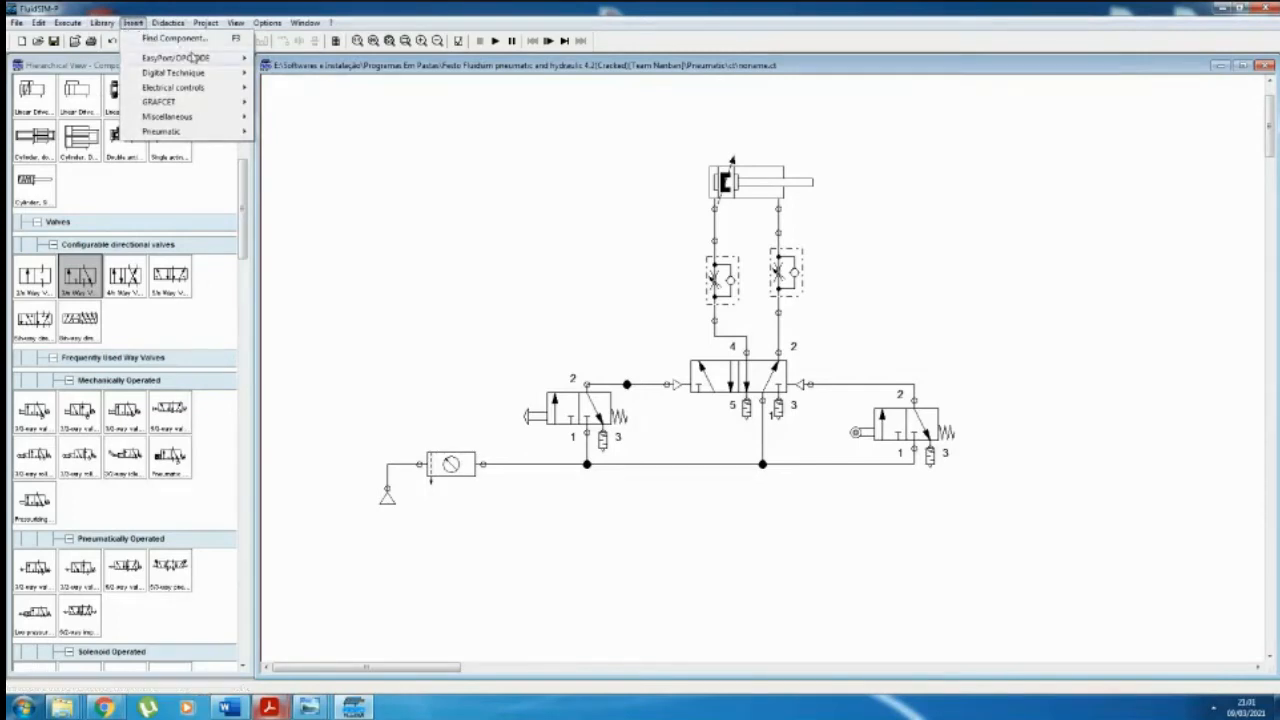
pyautogui.moveTo(205, 65)
pyautogui.moveTo(203, 102)
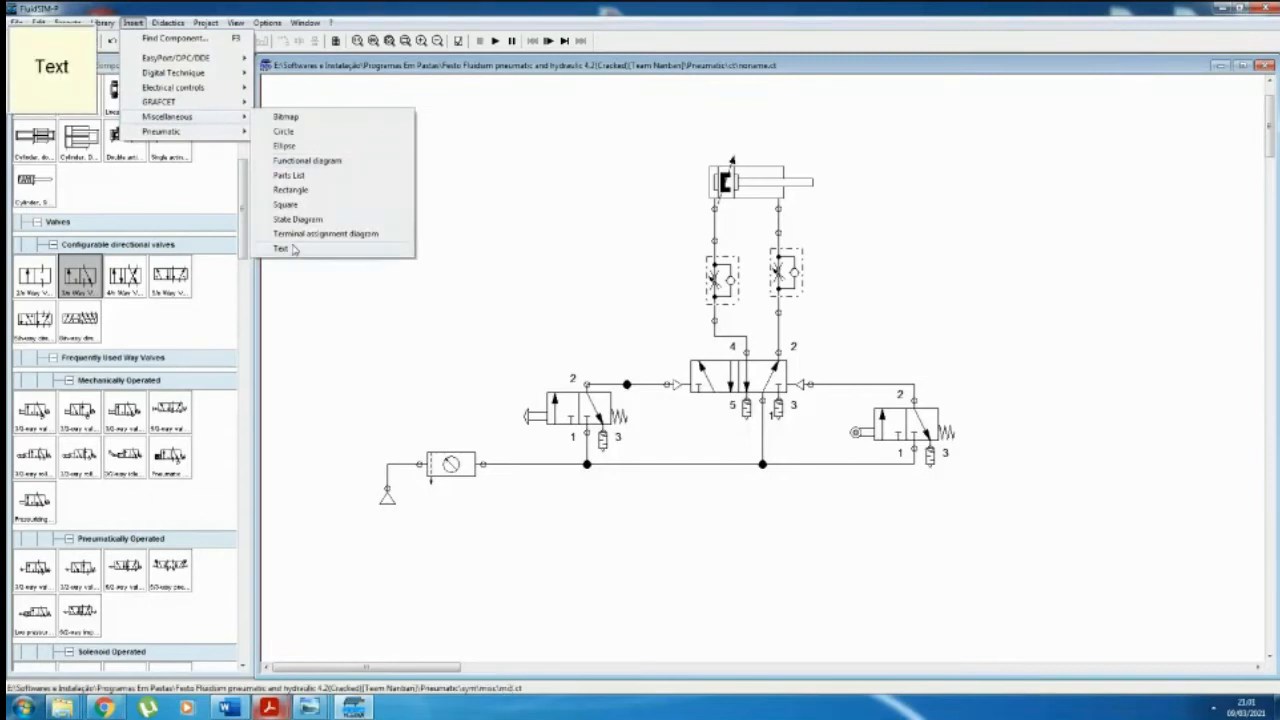
pyautogui.click(282, 248)
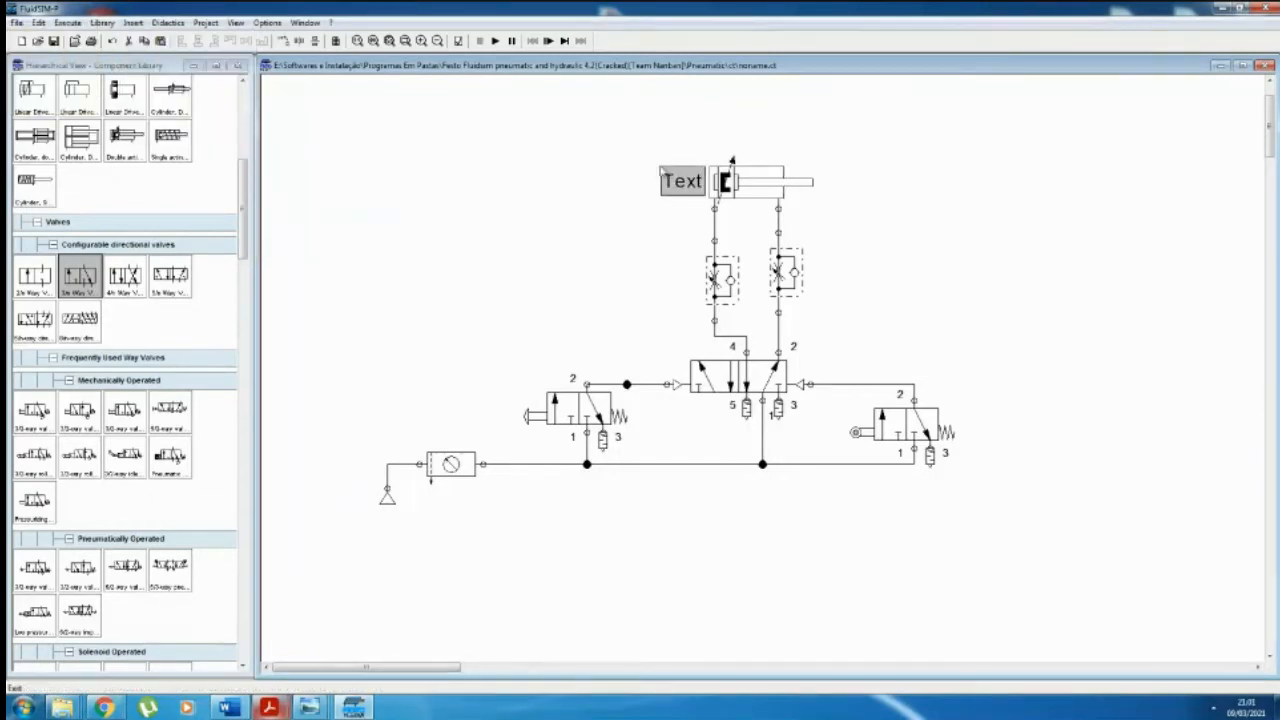
pyautogui.doubleClick(684, 182)
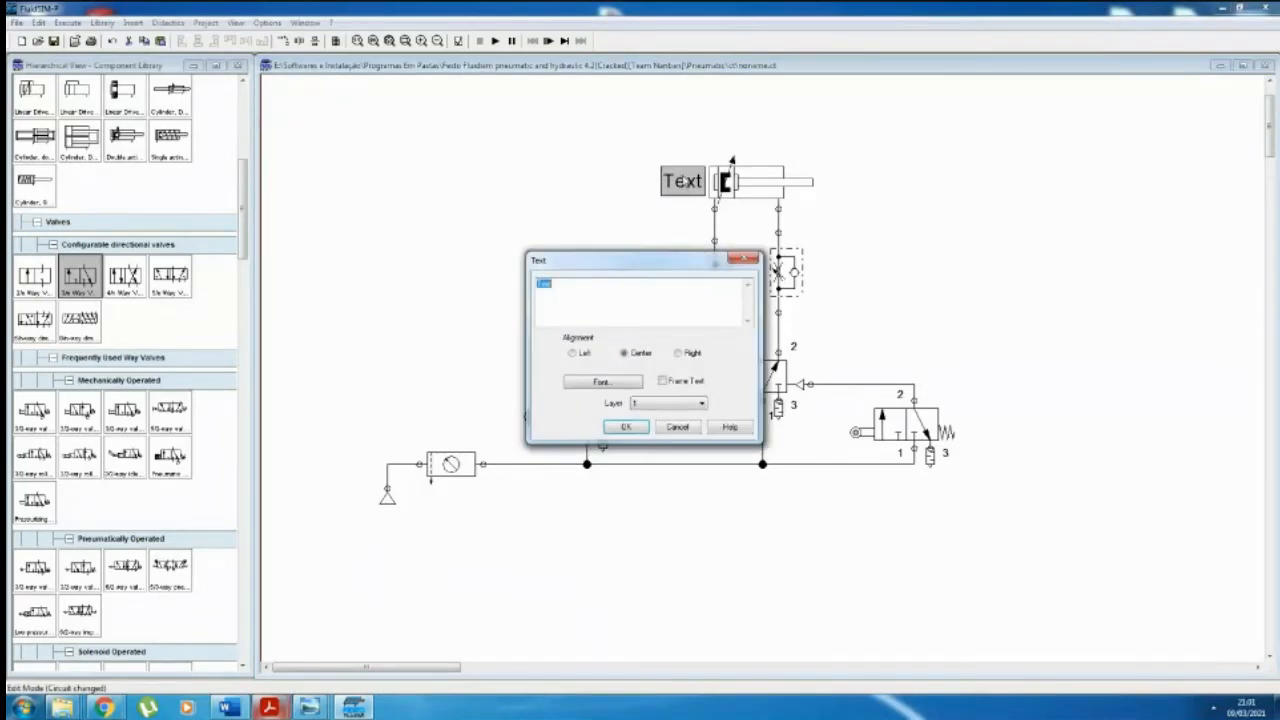
pyautogui.write('A')
pyautogui.click(641, 427)
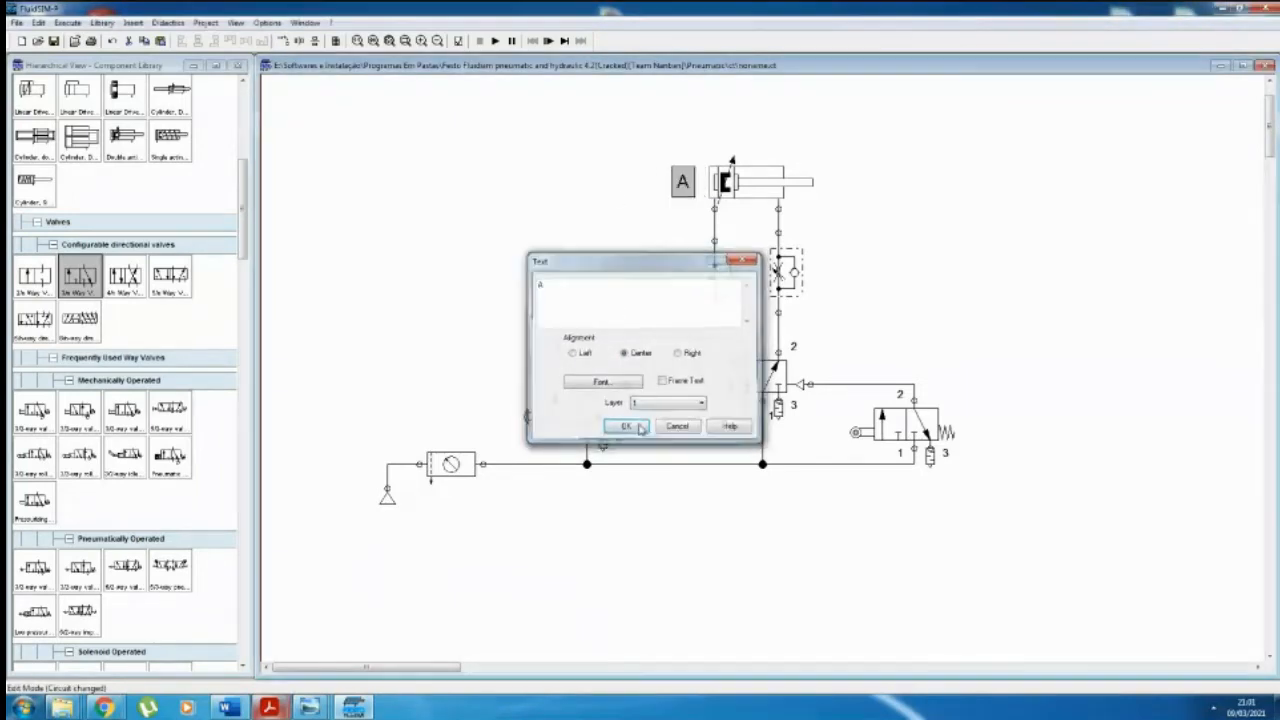
pyautogui.moveTo(686, 183); pyautogui.dragTo(694, 184)
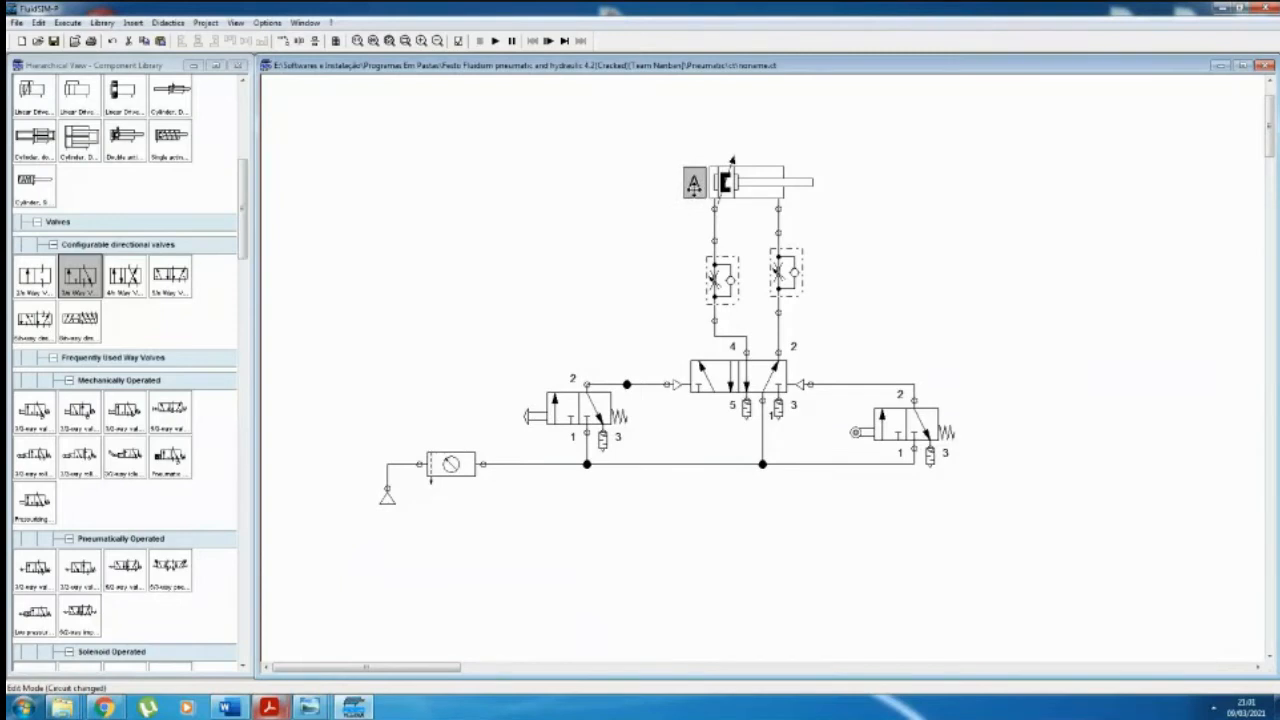
pyautogui.click(977, 260)
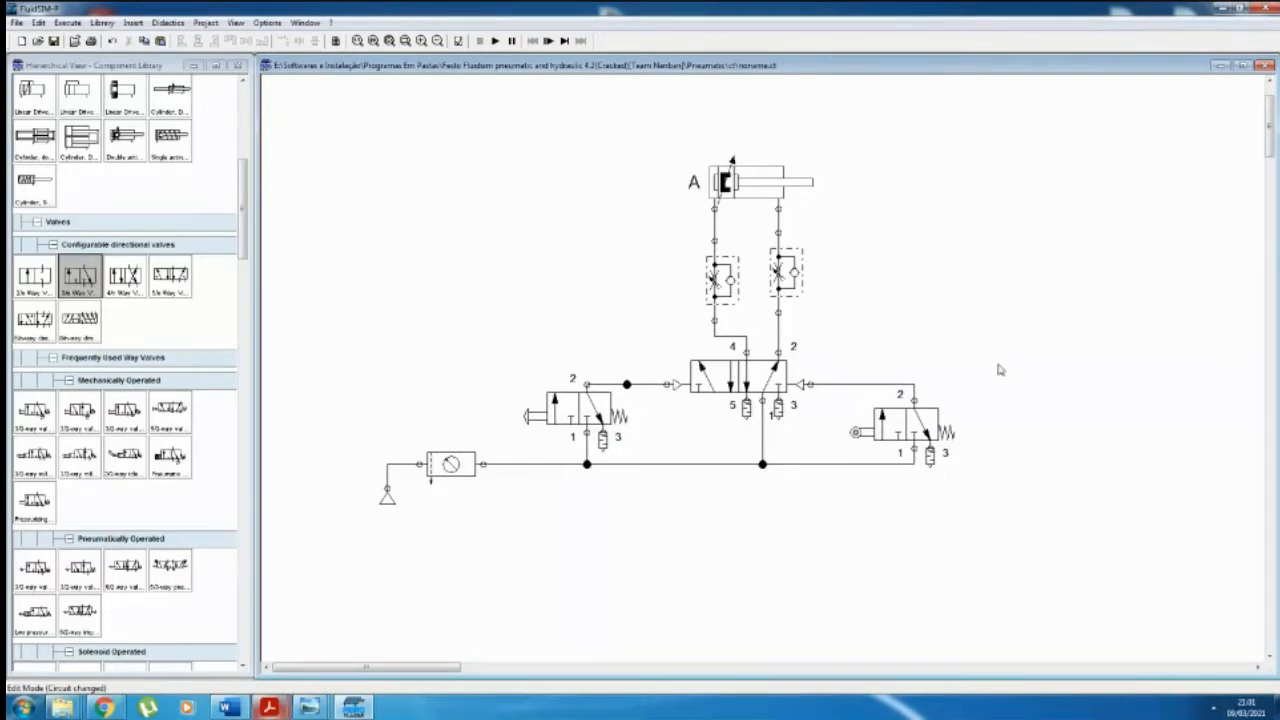
# Step: Move the manual valve down slightly, level with the roller valve on the opposite side
pyautogui.moveTo(580, 410); pyautogui.dragTo(580, 425)
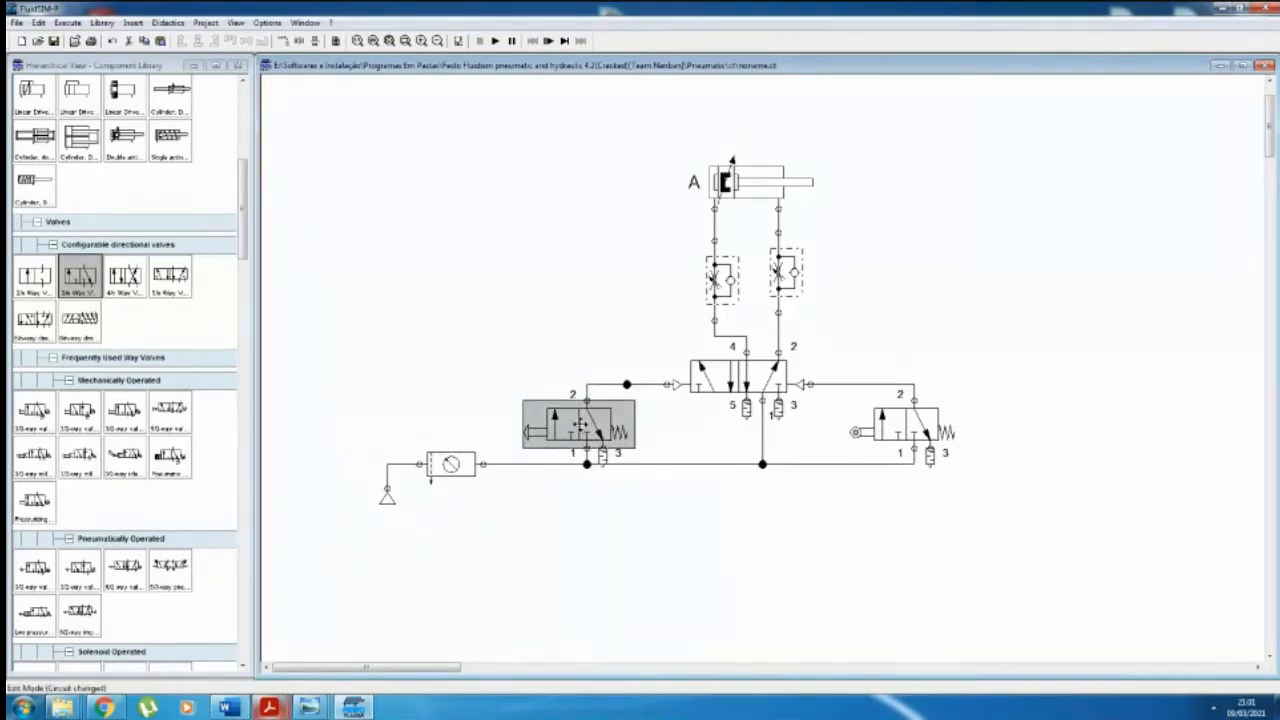
pyautogui.click(1209, 406)
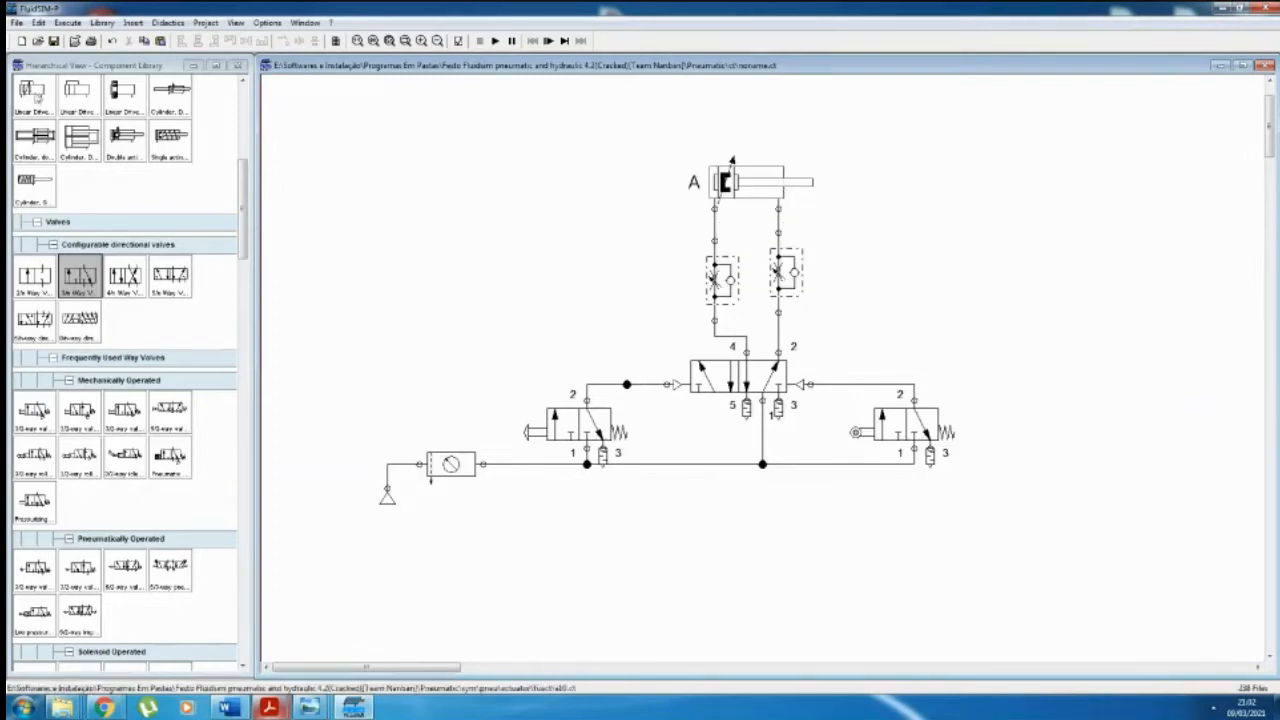
# Step: Duplicate the roller valve above the cylinder and rotate the copy by 270°
pyautogui.click(943, 415)
pyautogui.moveTo(943, 415); pyautogui.dragTo(884, 119)
pyautogui.rightClick(878, 127)
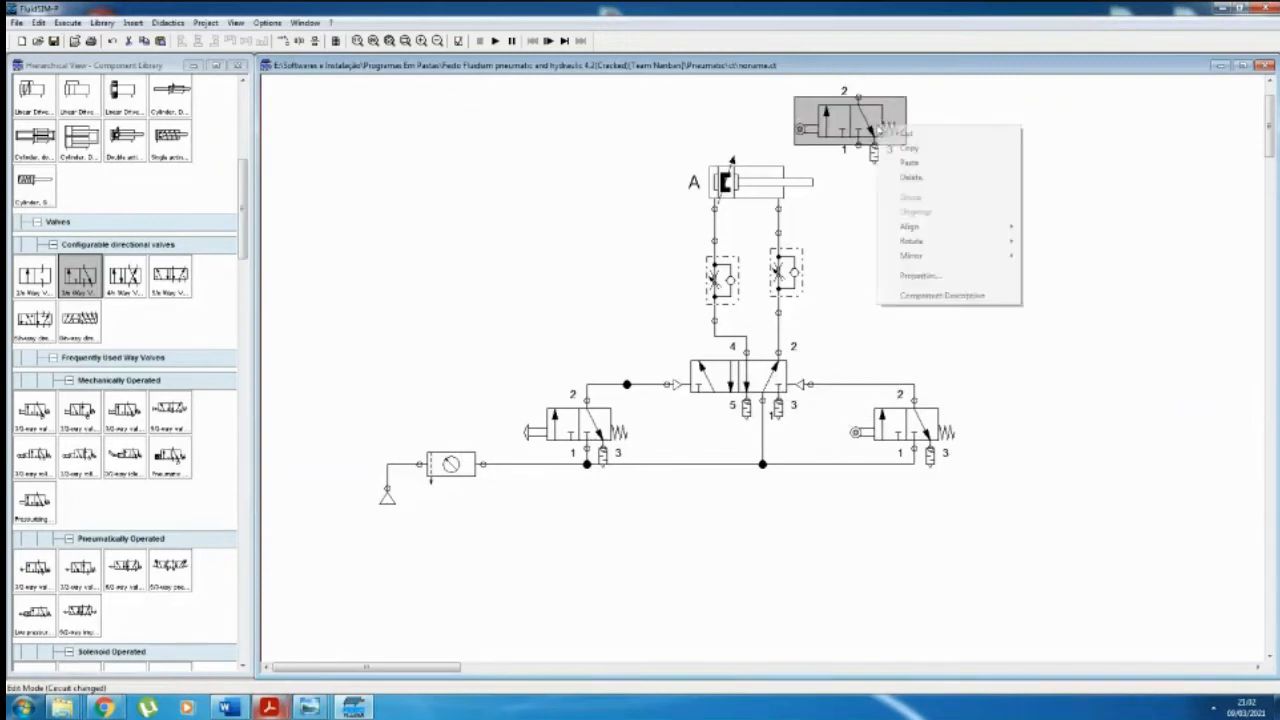
pyautogui.moveTo(983, 242)
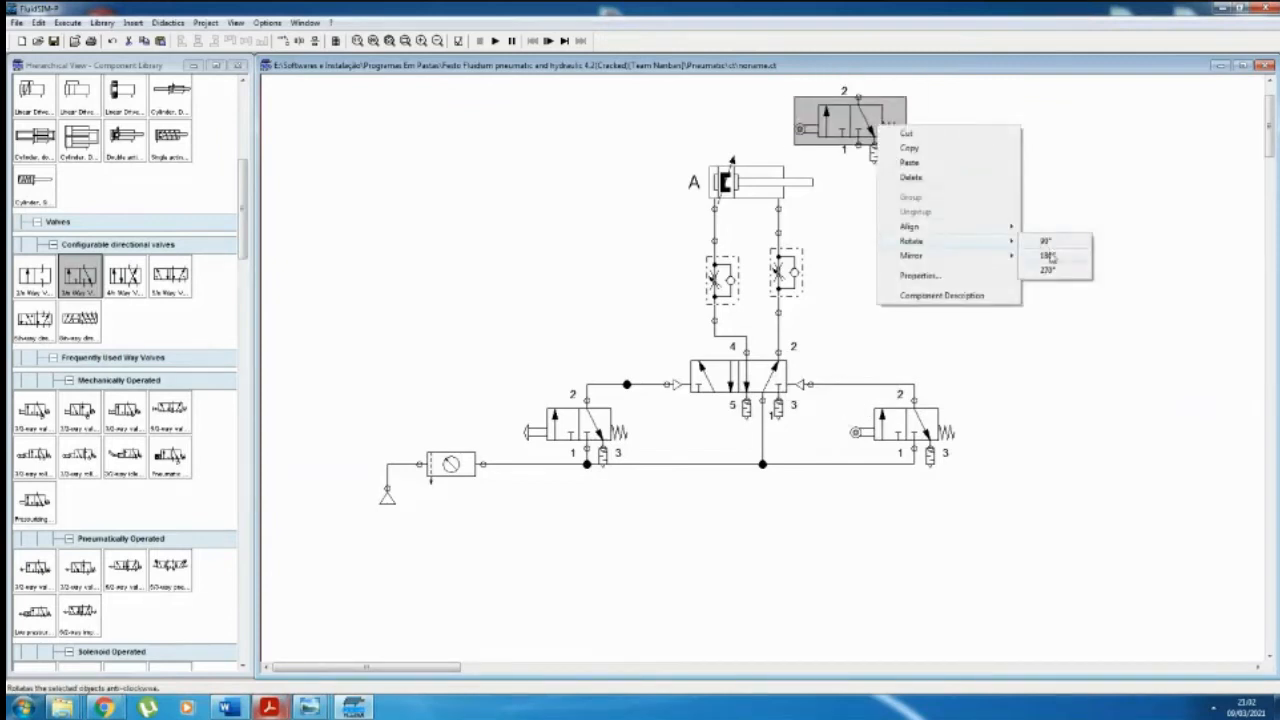
pyautogui.click(1048, 270)
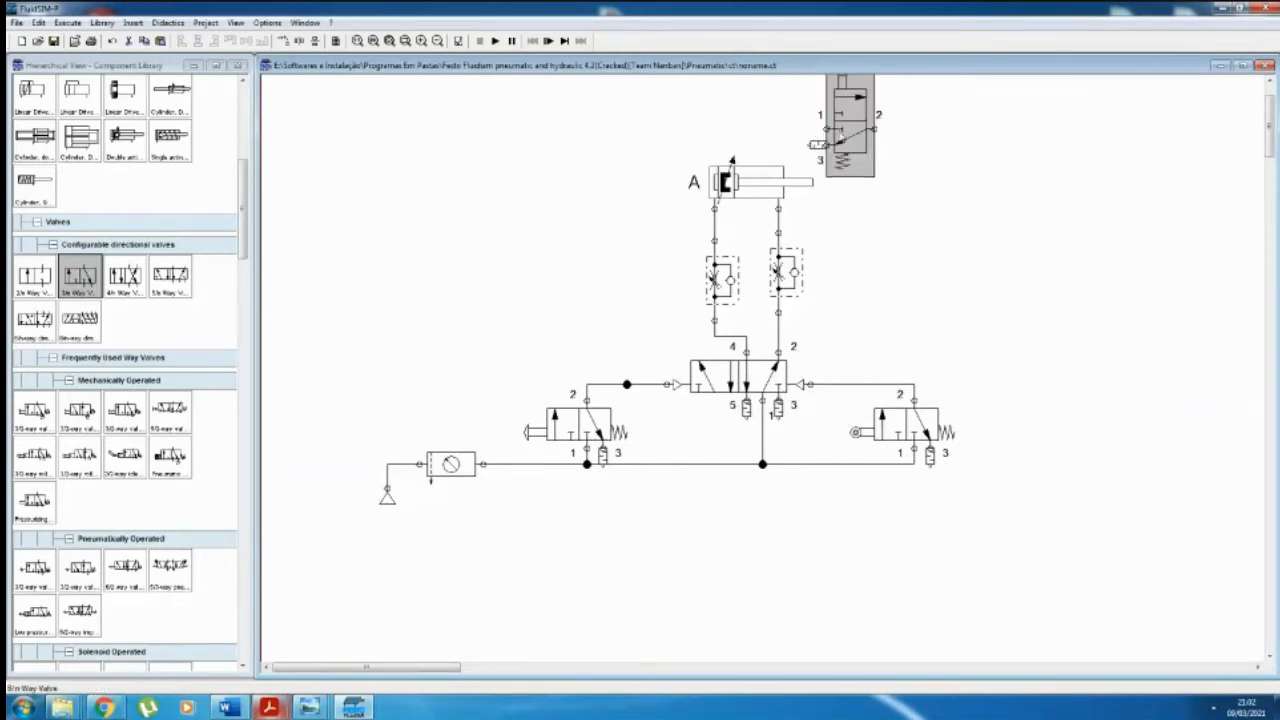
# Step: Rotate the copied roller valve by 180° and place its roller against the end of cylinder A's piston rod
pyautogui.rightClick(840, 131)
pyautogui.moveTo(900, 247)
pyautogui.click(1009, 265)
pyautogui.click(930, 208)
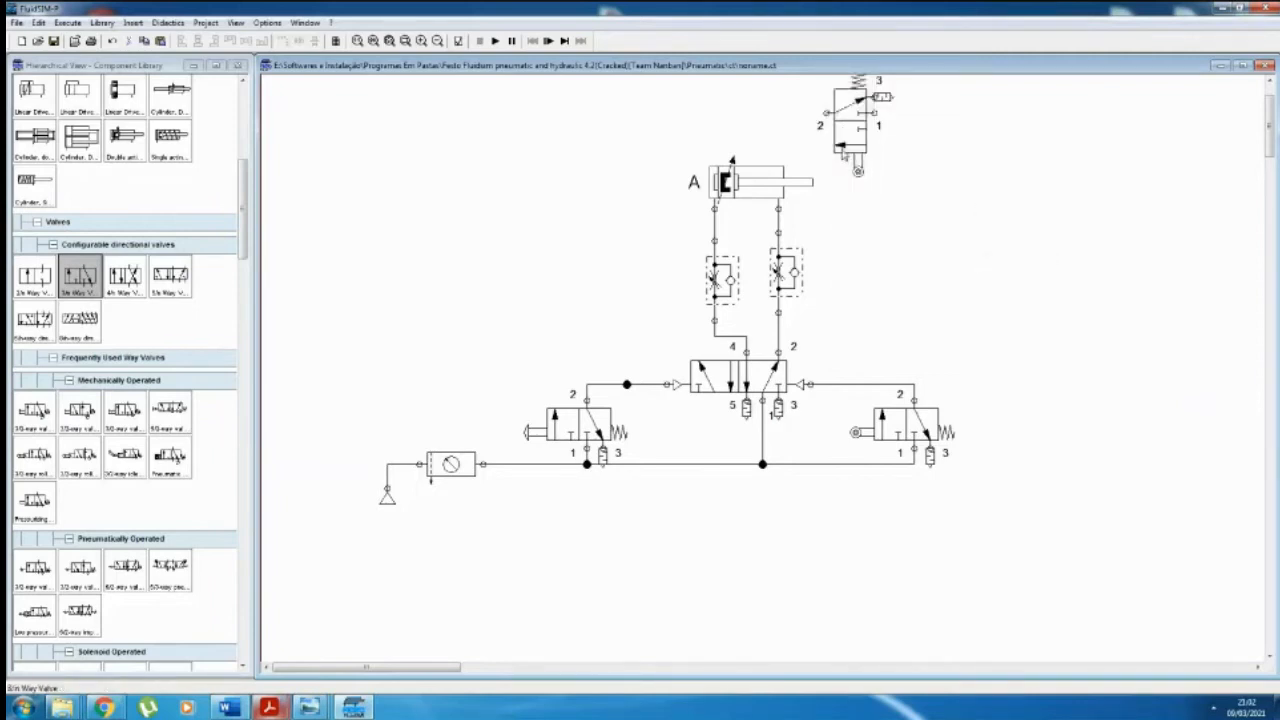
pyautogui.moveTo(836, 133); pyautogui.dragTo(782, 131)
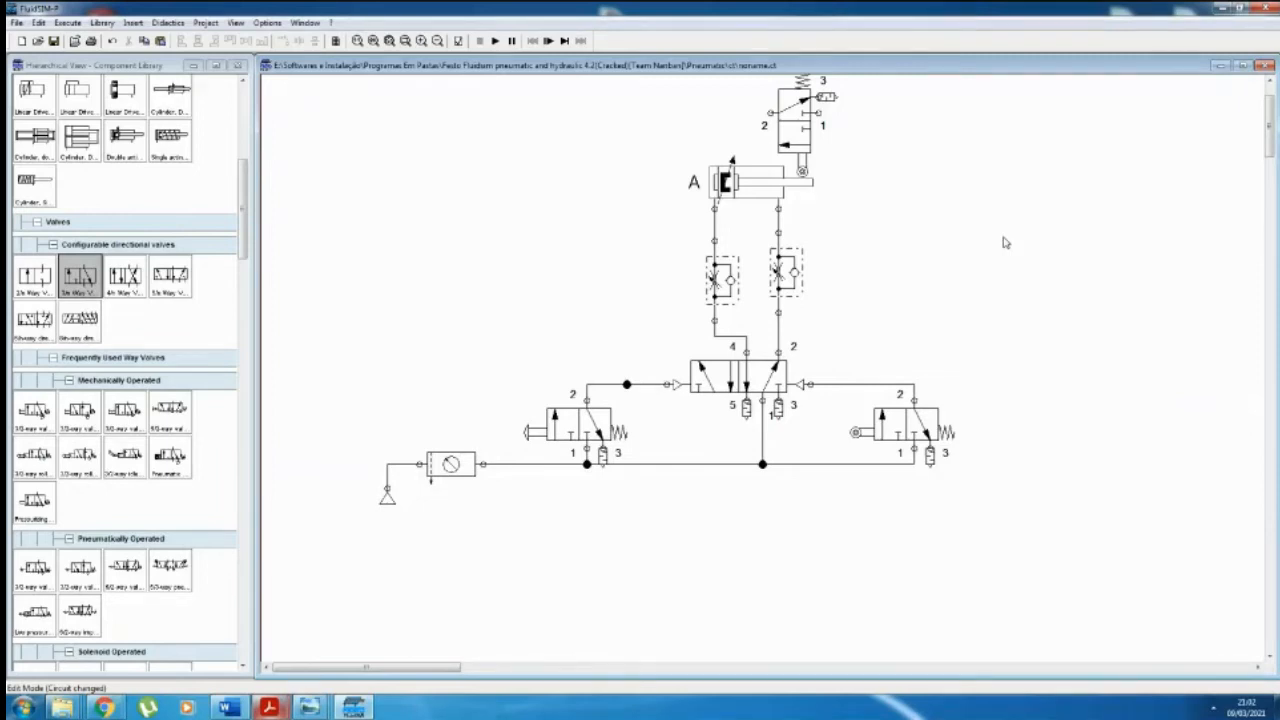
# Step: Duplicate the cylinder's label A beside the upper roller valve and change the copy's text to A0
pyautogui.scroll(2, 991, 246)
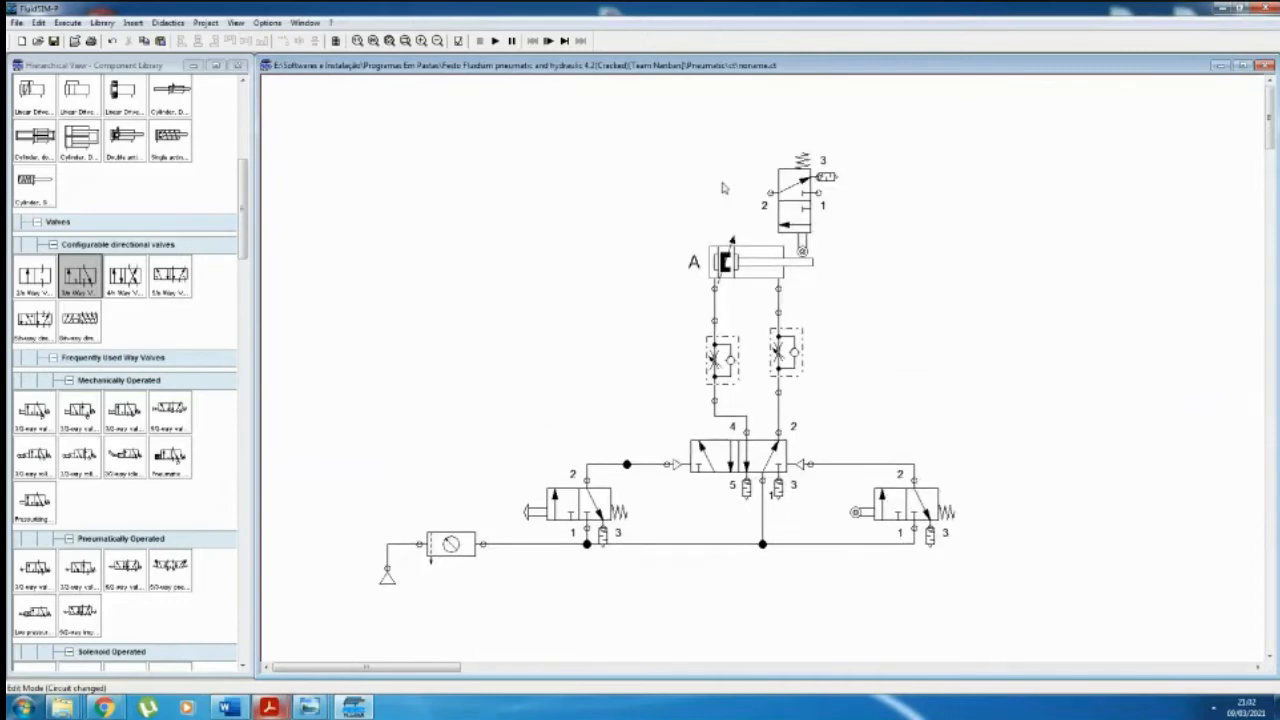
pyautogui.click(693, 262)
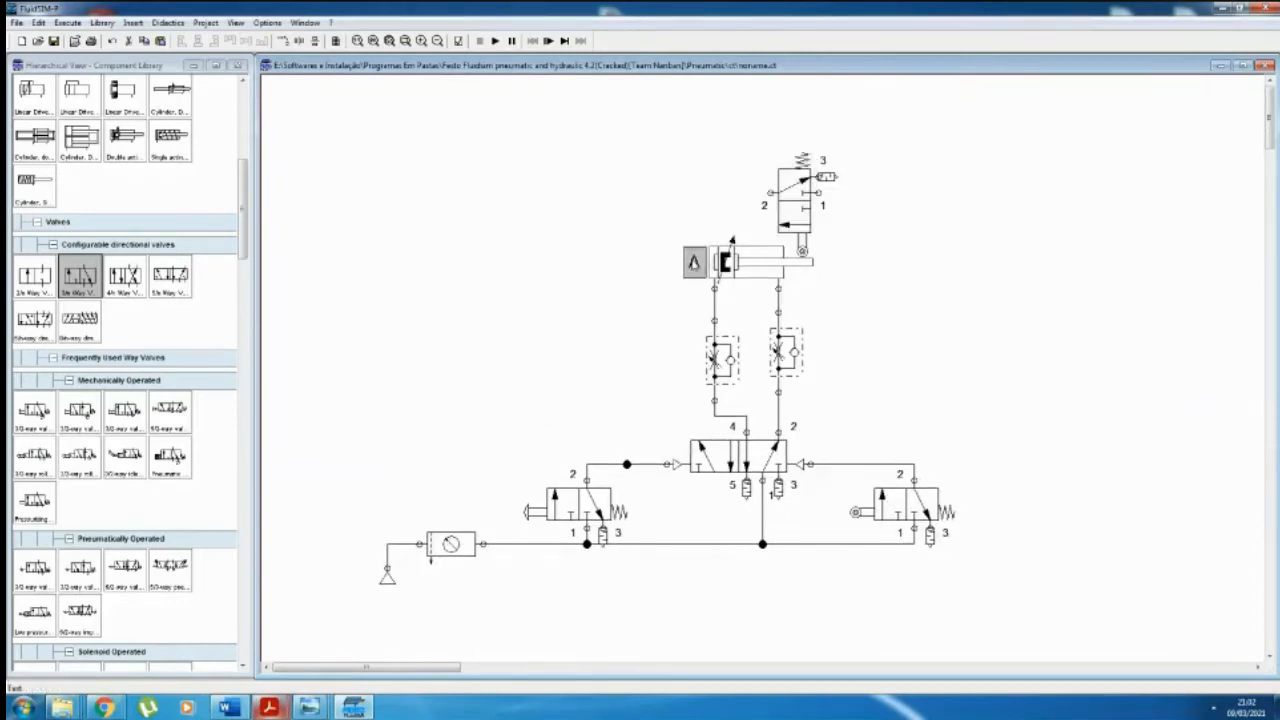
pyautogui.moveTo(693, 262); pyautogui.dragTo(746, 171)
pyautogui.doubleClick(746, 171)
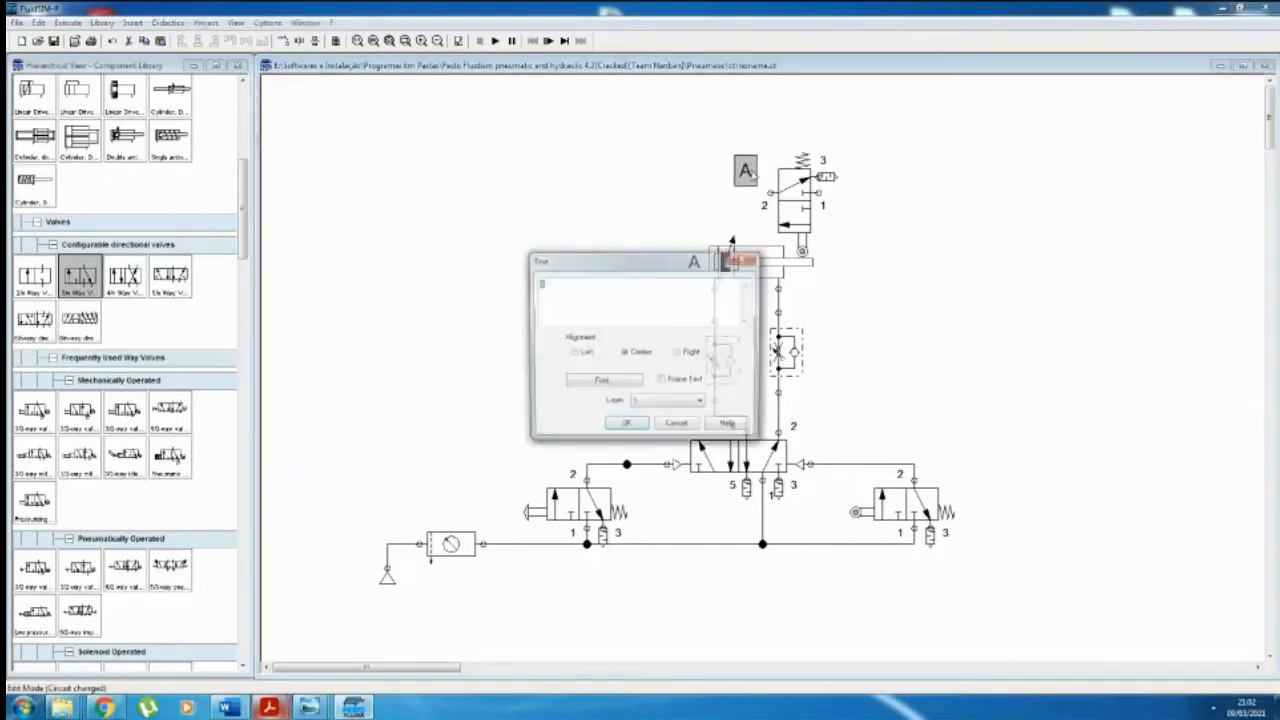
pyautogui.write('0')
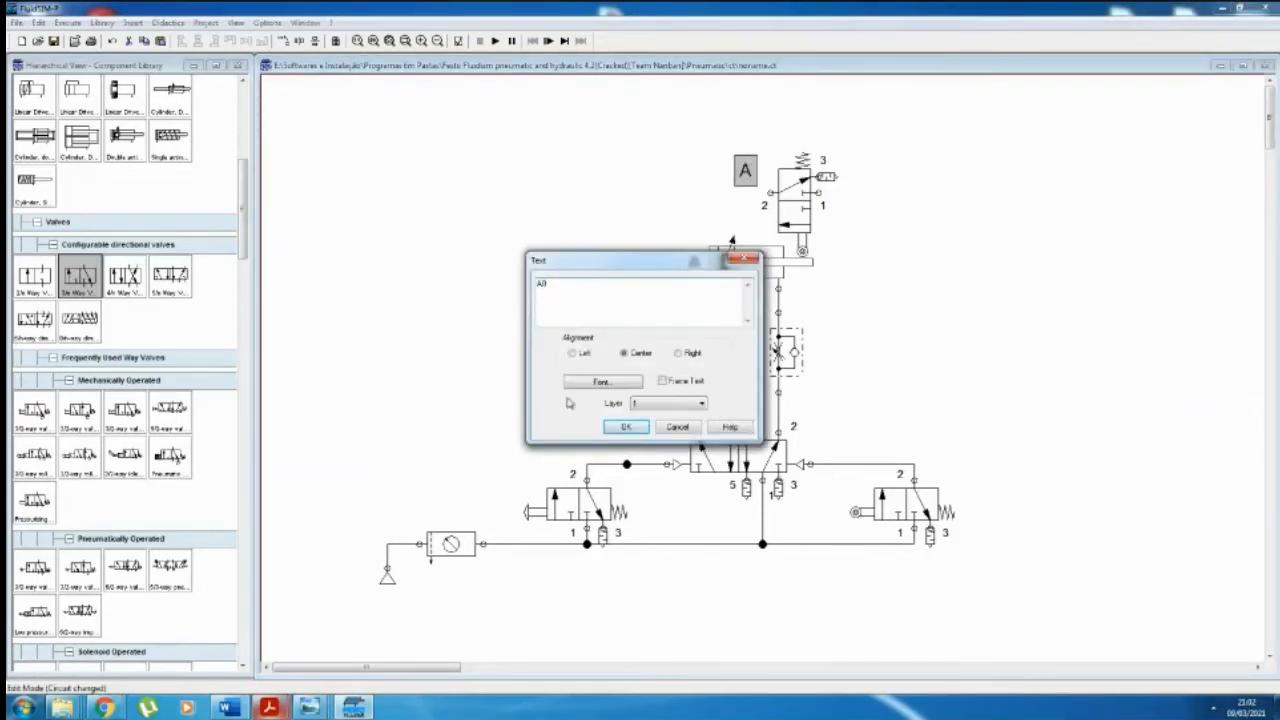
pyautogui.click(620, 428)
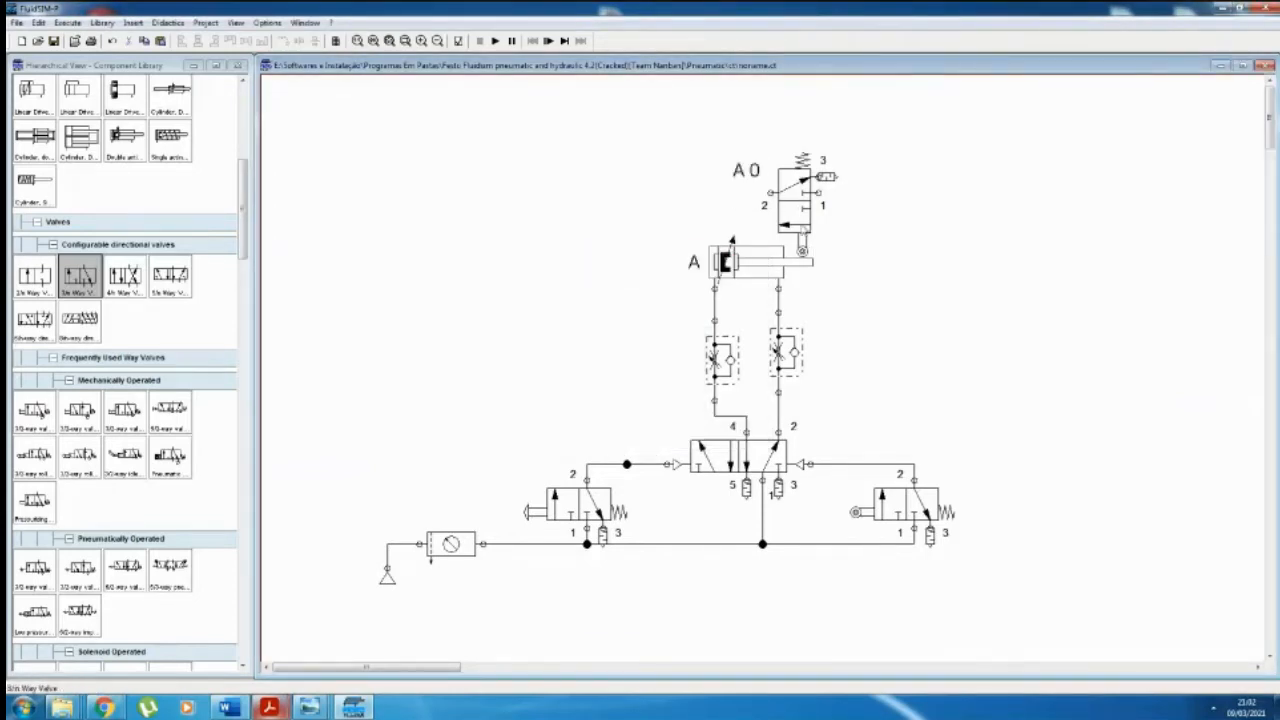
# Step: Duplicate the A0 roller valve and place the copy to its right, beyond the piston rod
pyautogui.click(805, 228)
pyautogui.moveTo(805, 228); pyautogui.dragTo(956, 216)
pyautogui.click(1055, 283)
# Step: Duplicate the A0 label beside the second upper roller valve and change the copy's text to A1
pyautogui.click(755, 171)
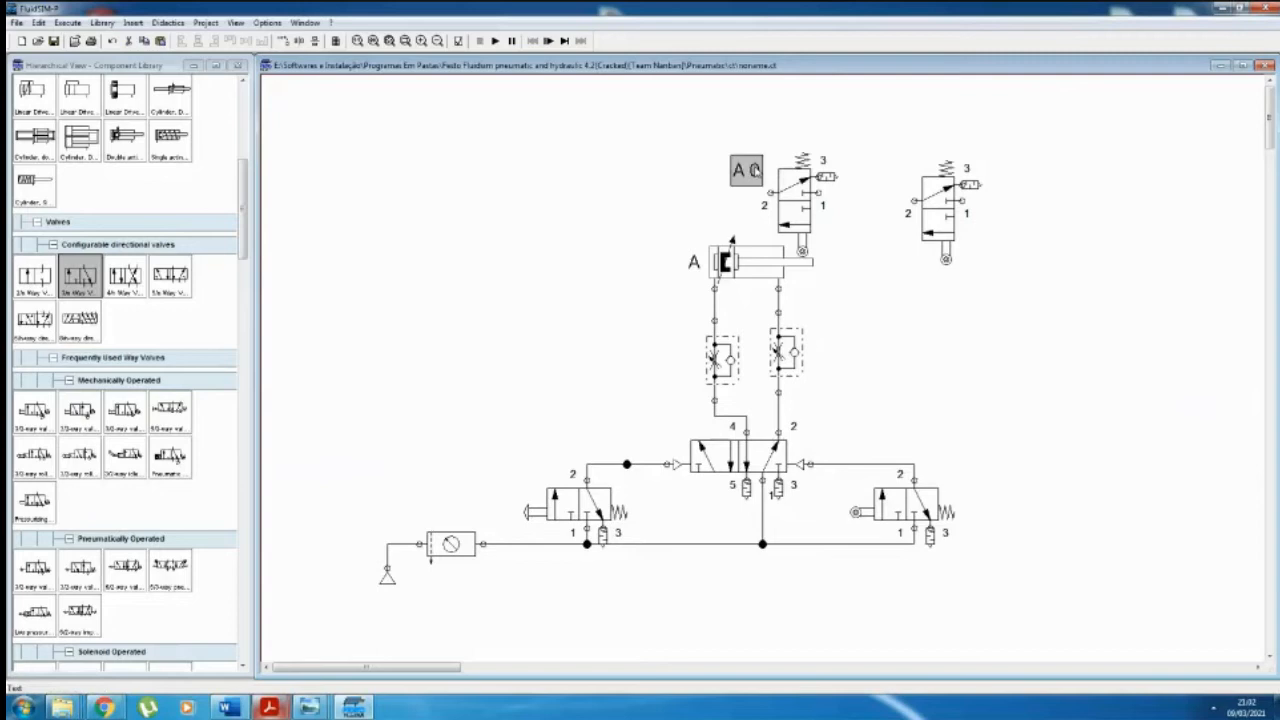
pyautogui.moveTo(755, 171); pyautogui.dragTo(998, 212)
pyautogui.doubleClick(996, 213)
pyautogui.click(561, 288)
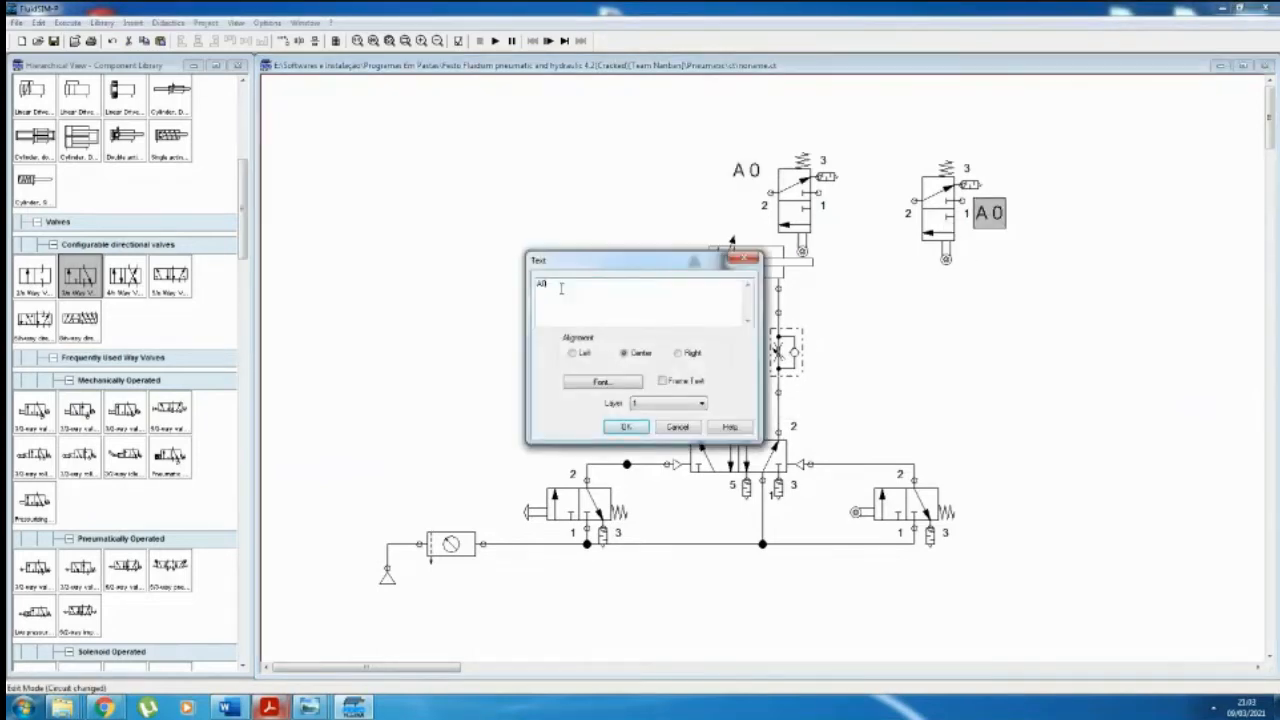
pyautogui.press('BackSpace')
pyautogui.write('1')
pyautogui.click(634, 428)
pyautogui.click(687, 428)
pyautogui.click(988, 212)
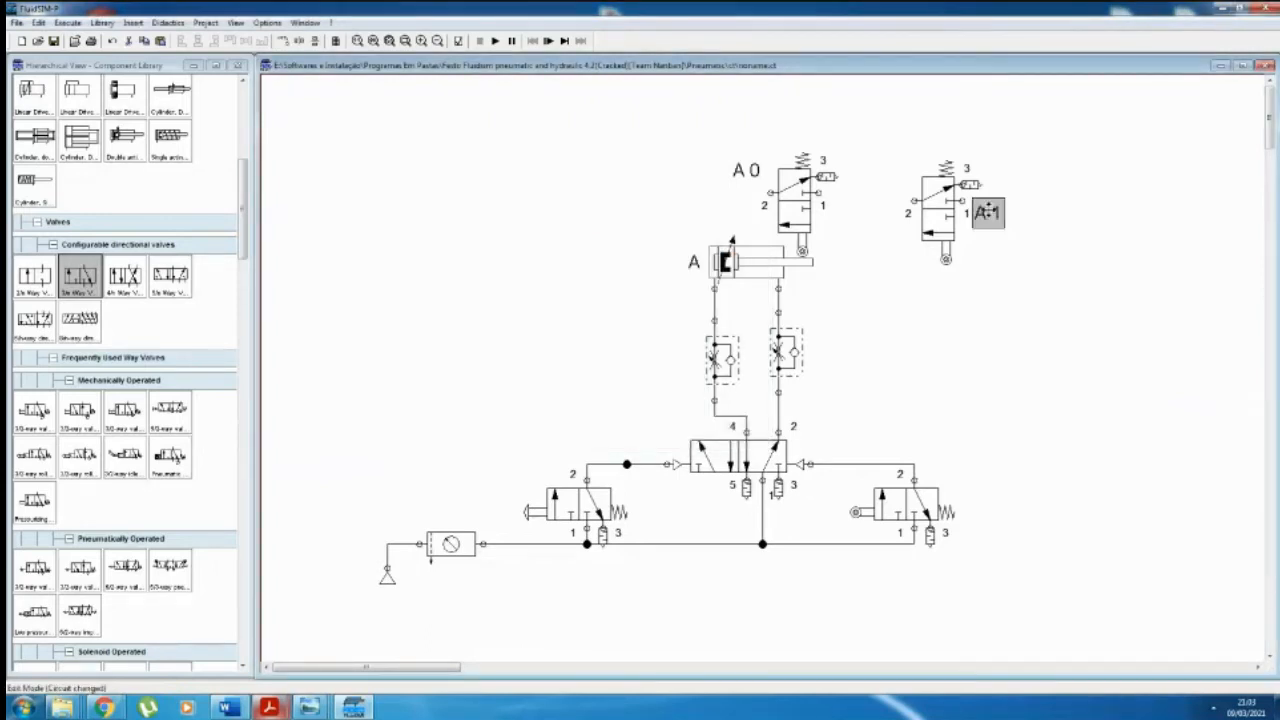
pyautogui.click(1047, 258)
# Step: Move the A0 and A1 labels directly above their respective roller valves
pyautogui.moveTo(748, 170); pyautogui.dragTo(797, 127)
pyautogui.moveTo(998, 213); pyautogui.dragTo(950, 132)
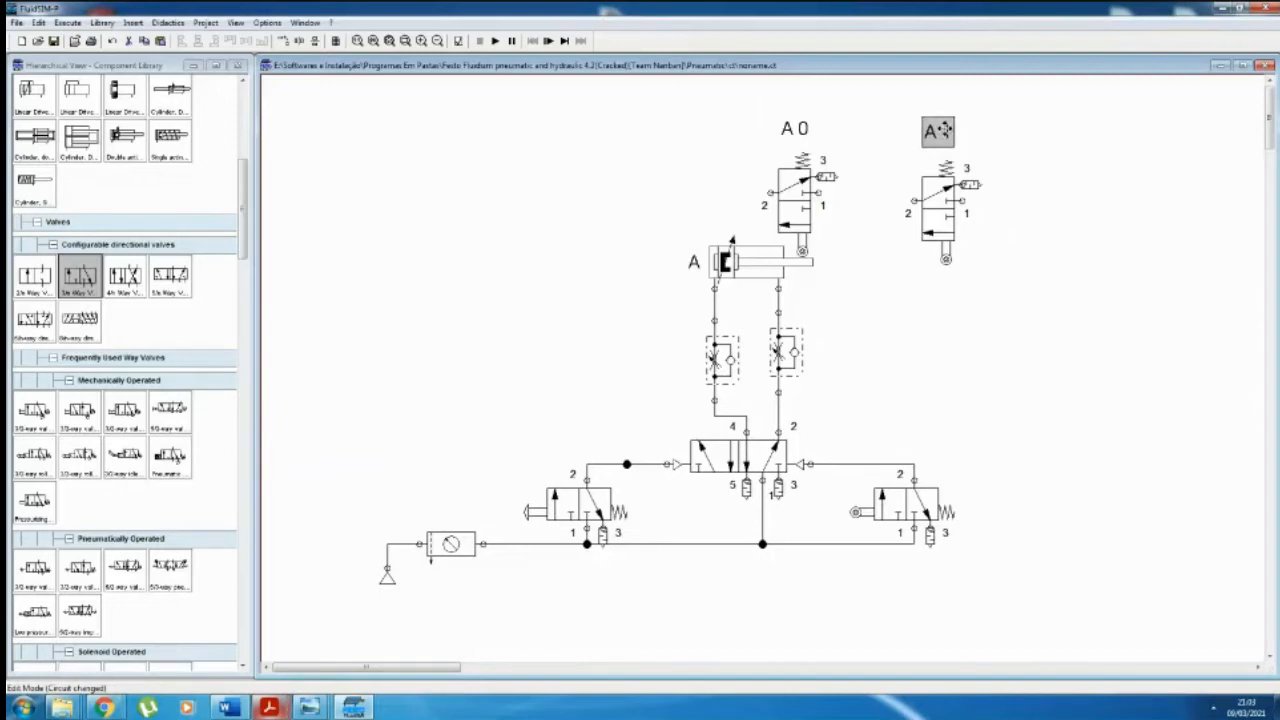
pyautogui.click(1058, 191)
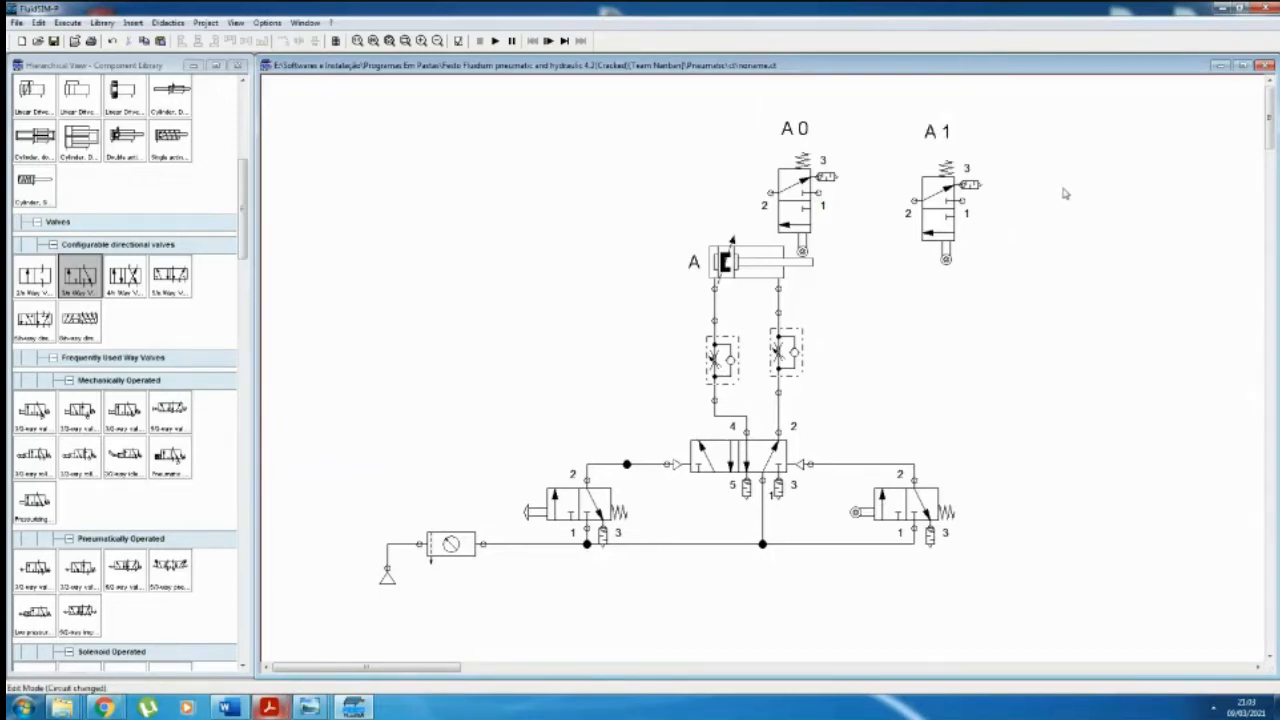
# Step: Level the A1 roller valve with the A0 valve and shift it with its label closer to the piston rod
pyautogui.moveTo(945, 208); pyautogui.dragTo(945, 192)
pyautogui.click(990, 227)
pyautogui.moveTo(920, 146); pyautogui.dragTo(889, 153)
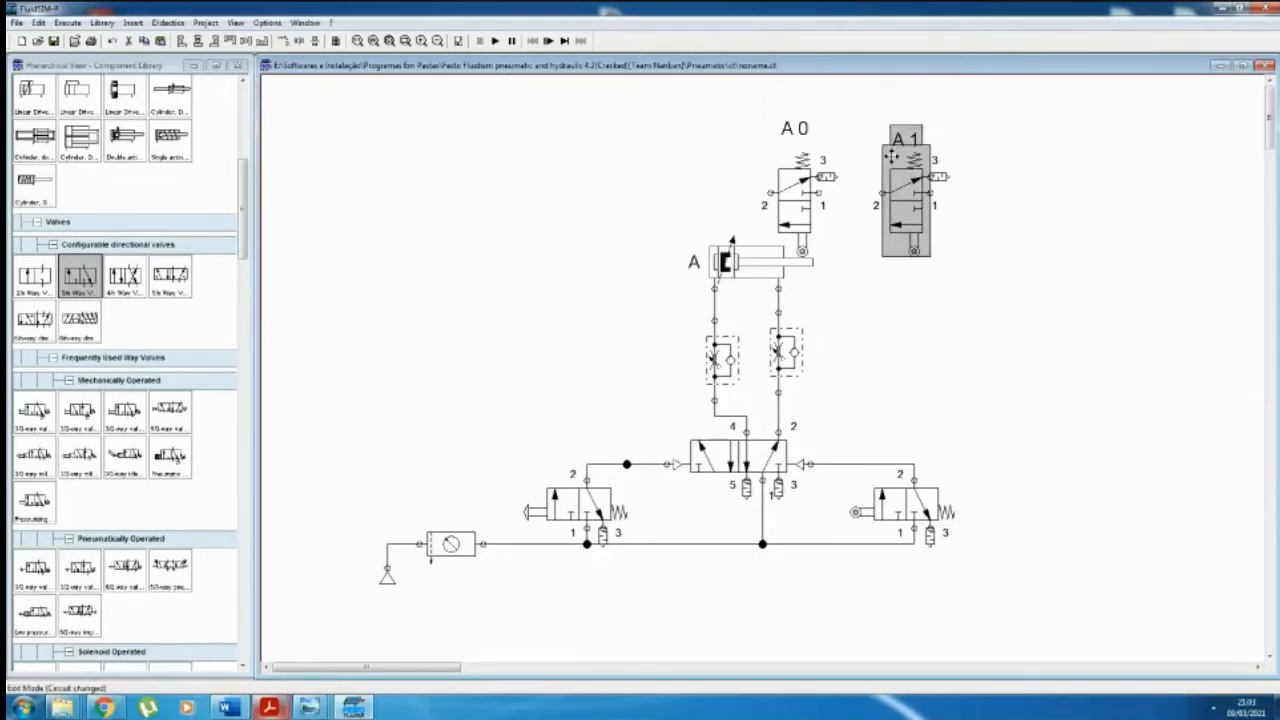
# Step: Lower the A0 label slightly towards its roller valve and change its text to S1
pyautogui.click(1046, 225)
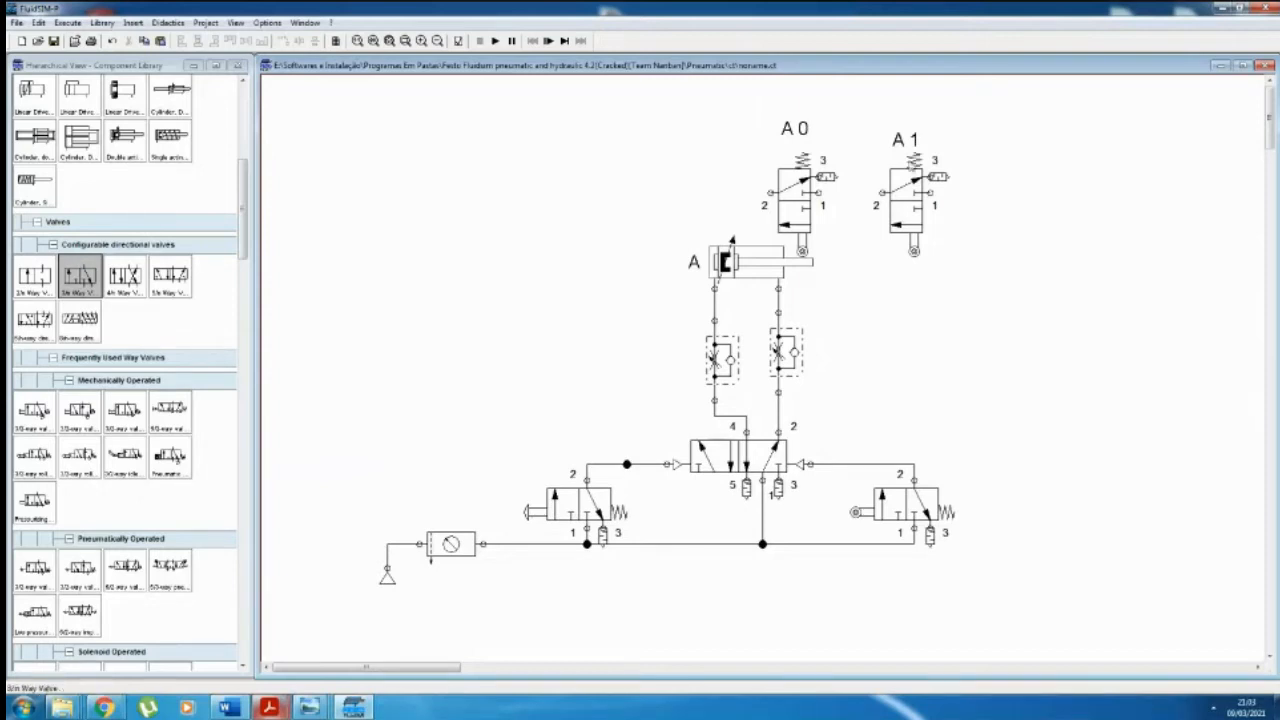
pyautogui.click(796, 133)
pyautogui.moveTo(796, 133); pyautogui.dragTo(795, 129)
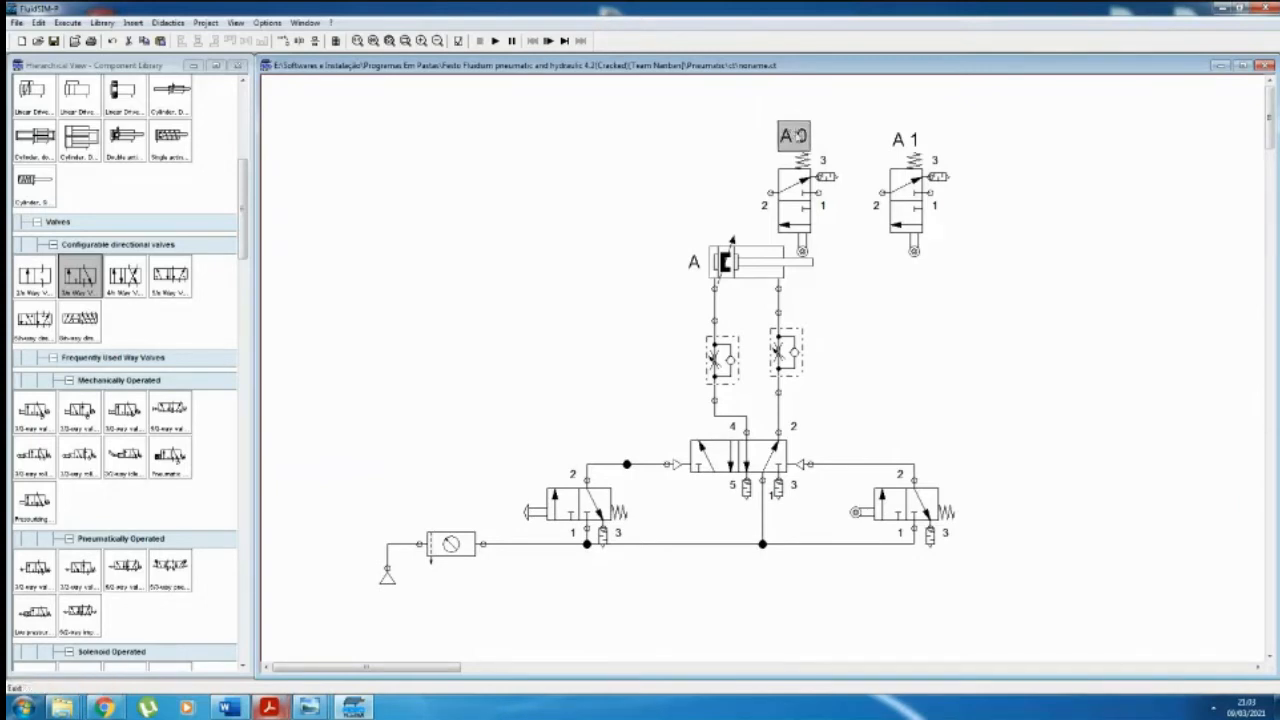
pyautogui.doubleClick(795, 134)
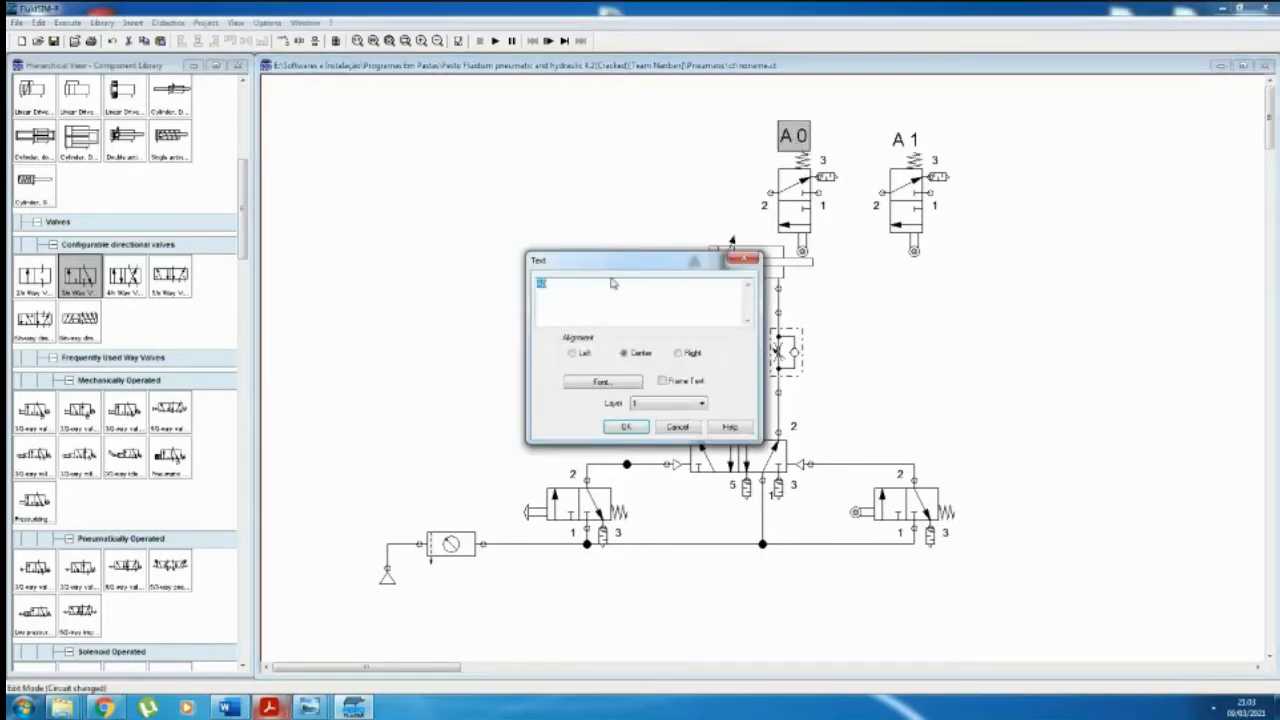
pyautogui.write('S1')
pyautogui.click(626, 427)
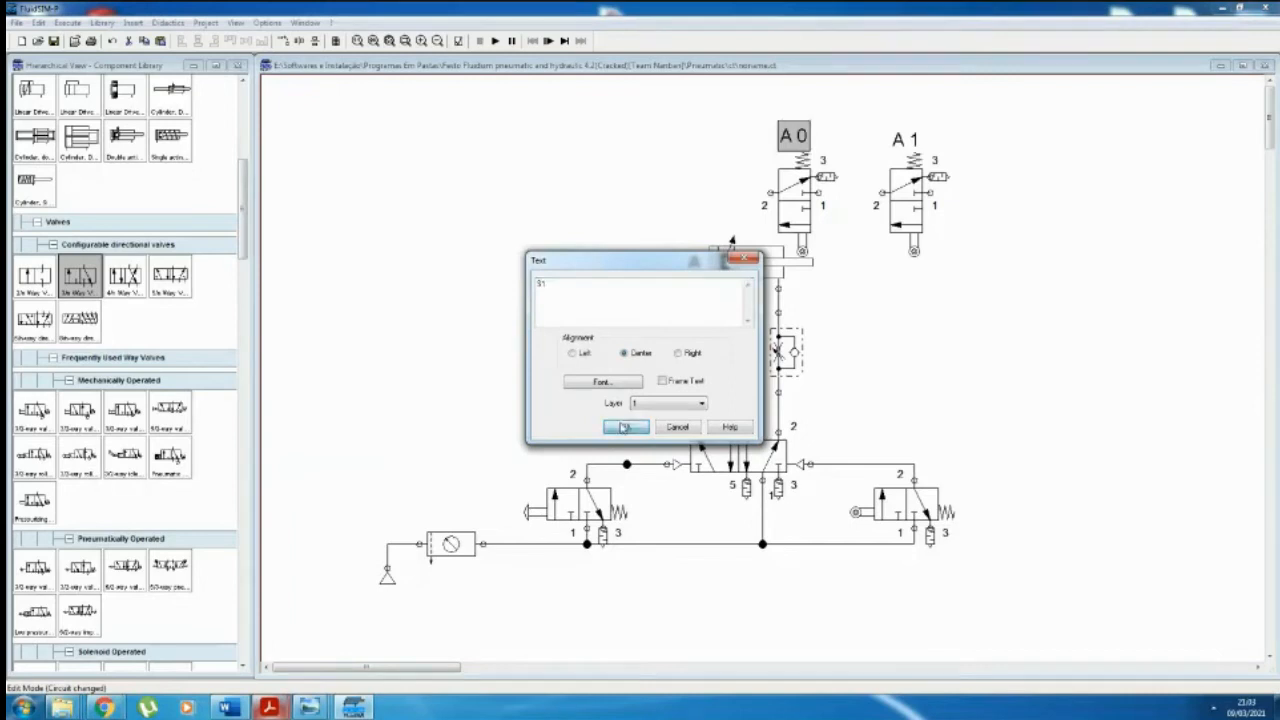
# Step: Change the text of the A1 label above the other upper roller valve to S2
pyautogui.doubleClick(903, 145)
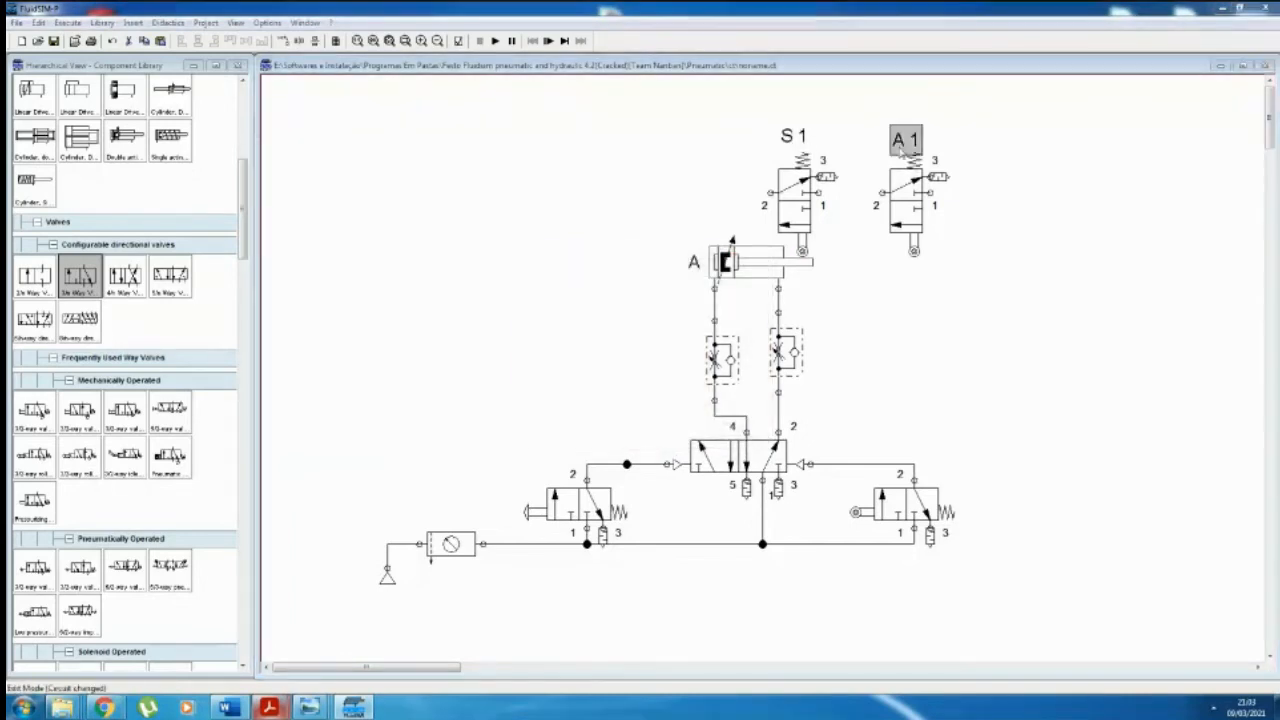
pyautogui.write('S2')
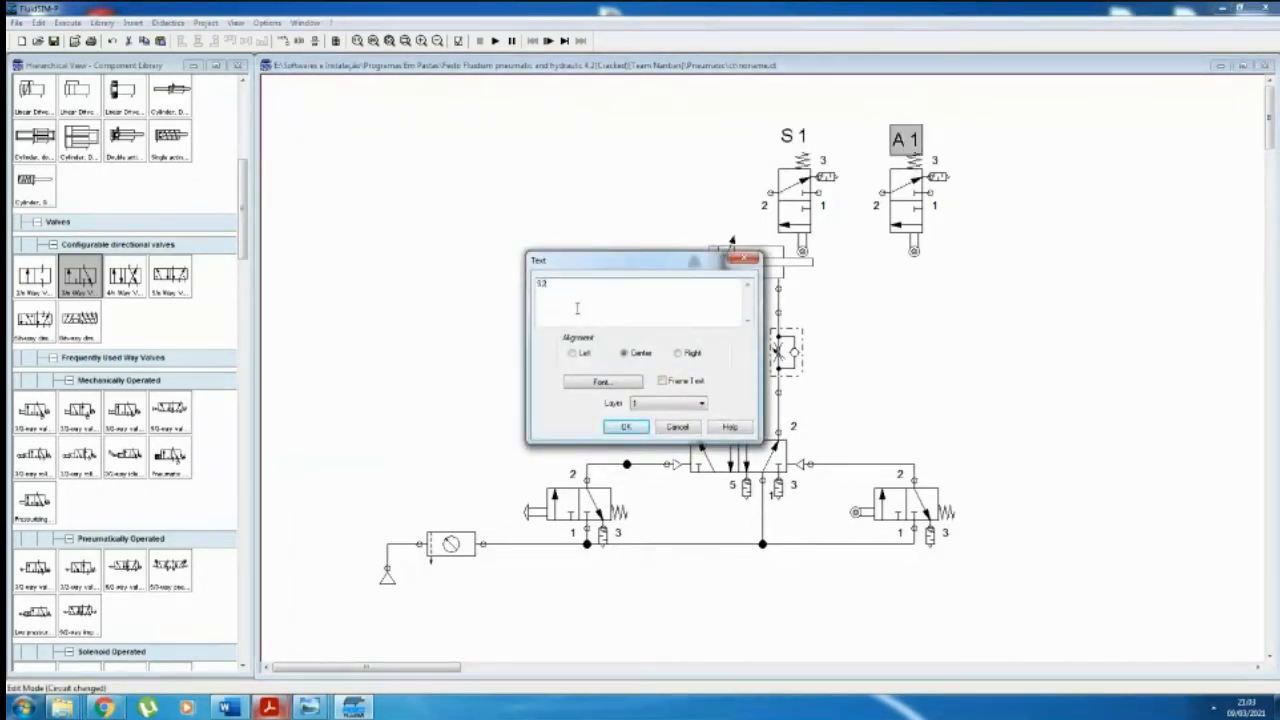
pyautogui.click(624, 427)
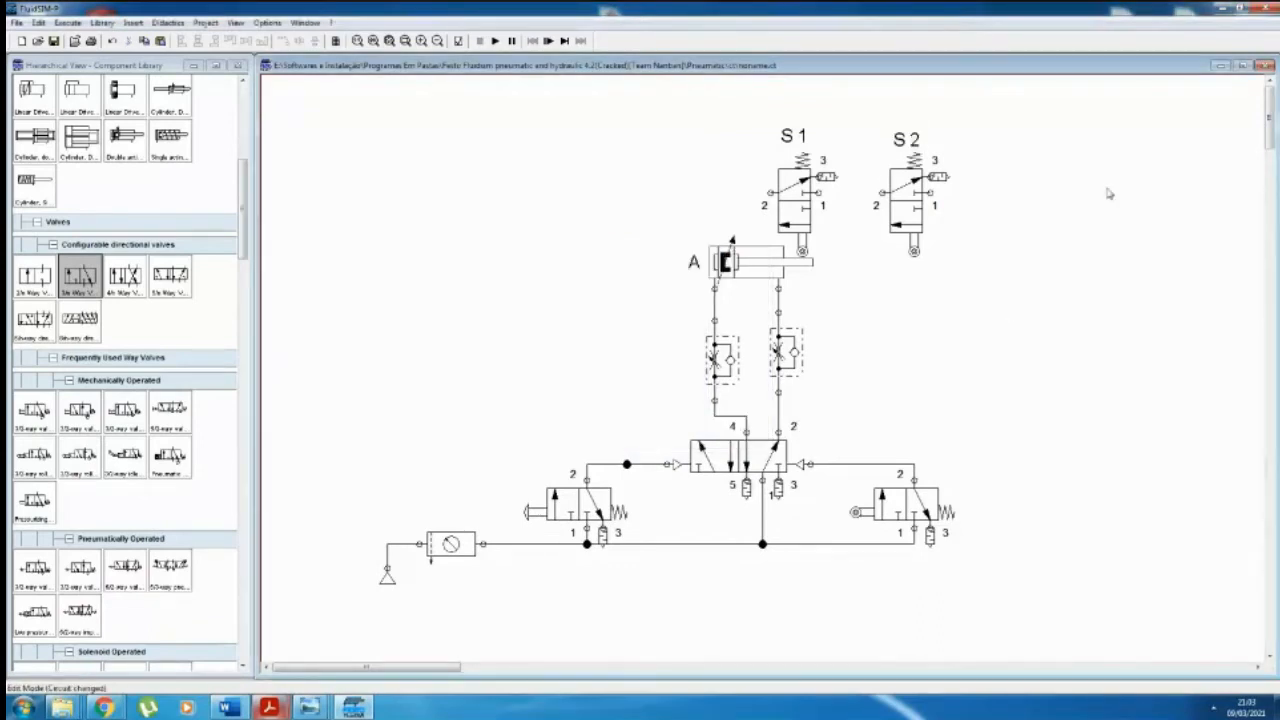
# Step: Duplicate cylinder A and place the copy level with it, to the right of the S2 roller valve
pyautogui.click(775, 267)
pyautogui.hotkey('ctrl', 'c')
pyautogui.hotkey('ctrl', 'v')
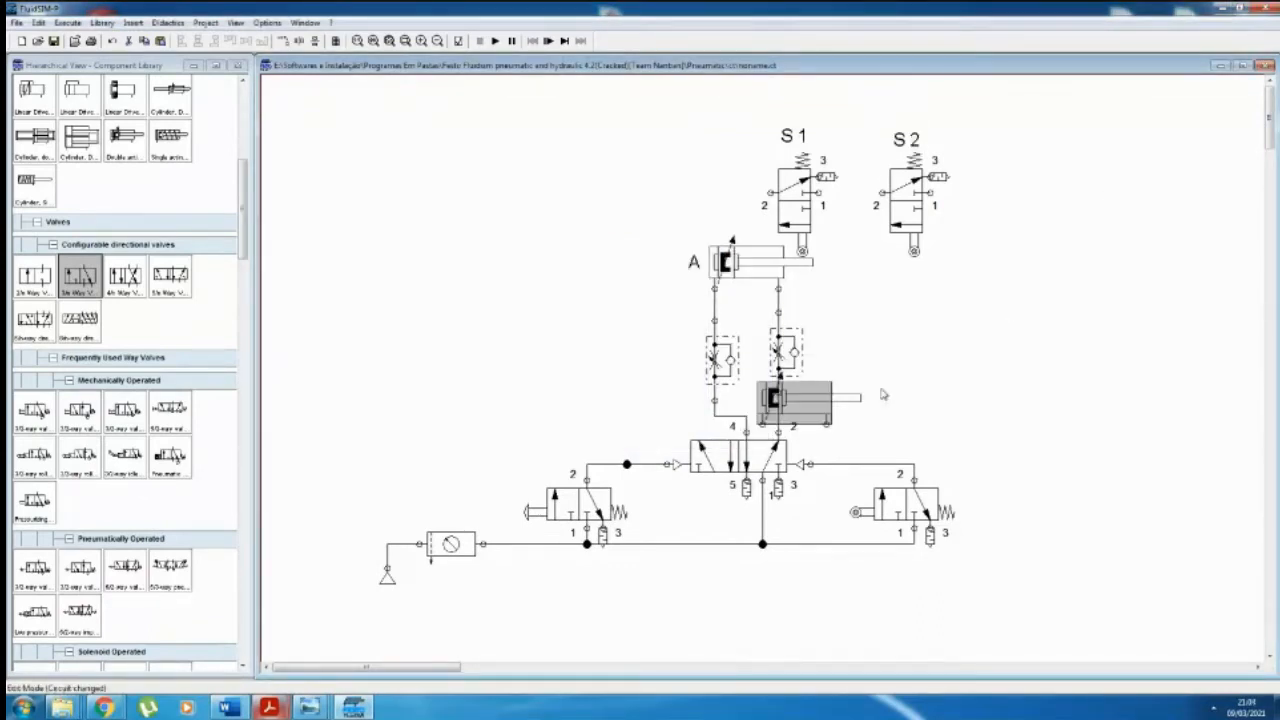
pyautogui.moveTo(795, 400); pyautogui.dragTo(1105, 267)
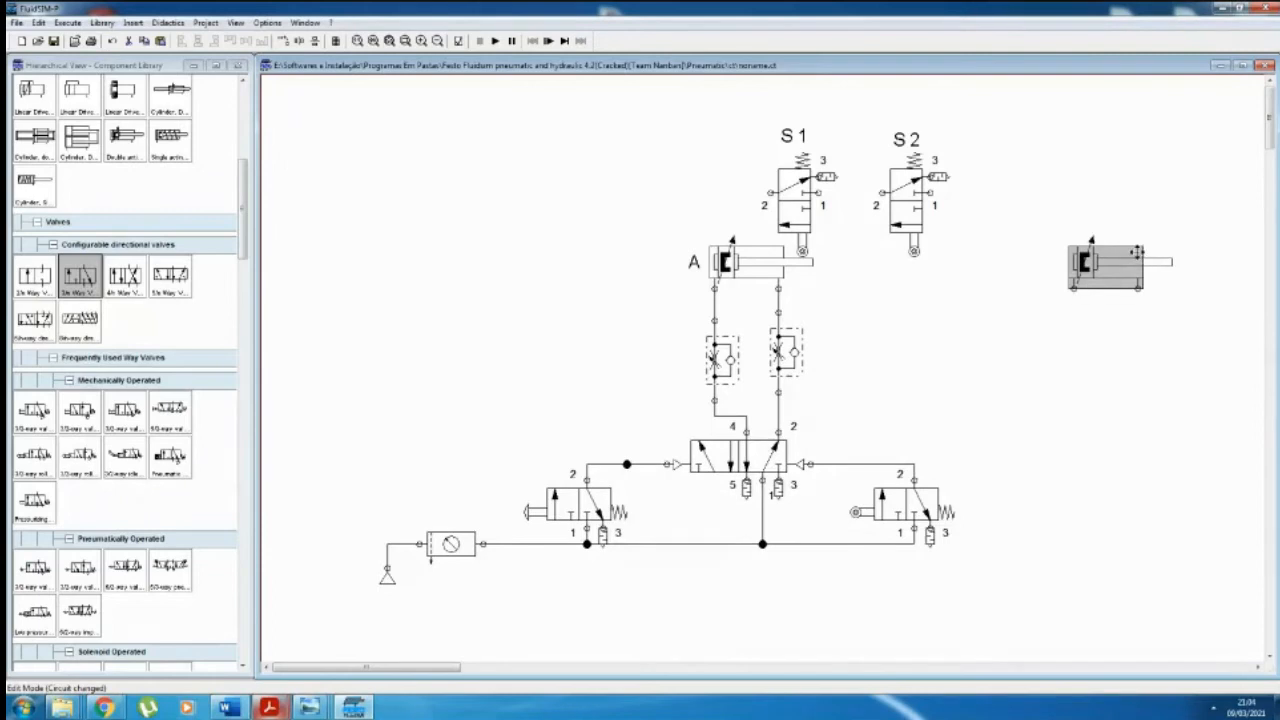
# Step: Duplicate the A label, place the copy just left of the second cylinder and change its text to B
pyautogui.click(694, 262)
pyautogui.hotkey('ctrl', 'c')
pyautogui.hotkey('ctrl', 'v')
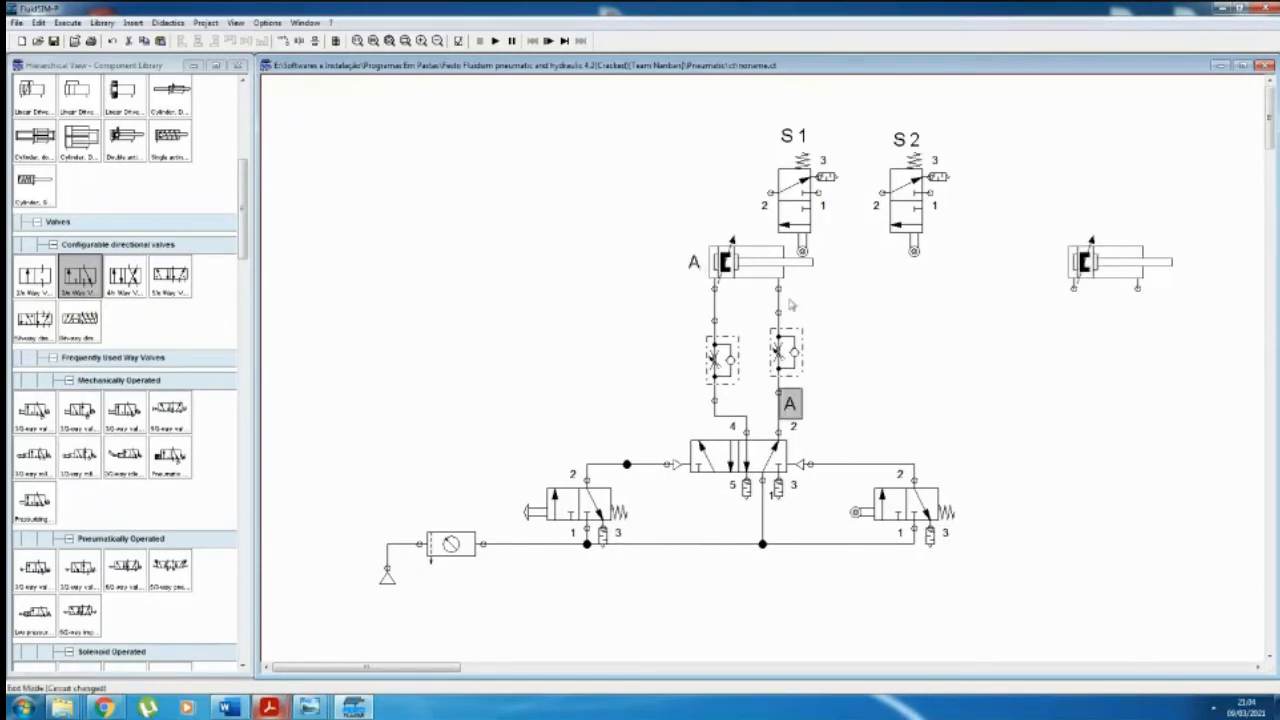
pyautogui.moveTo(800, 398); pyautogui.dragTo(1063, 258)
pyautogui.doubleClick(1058, 260)
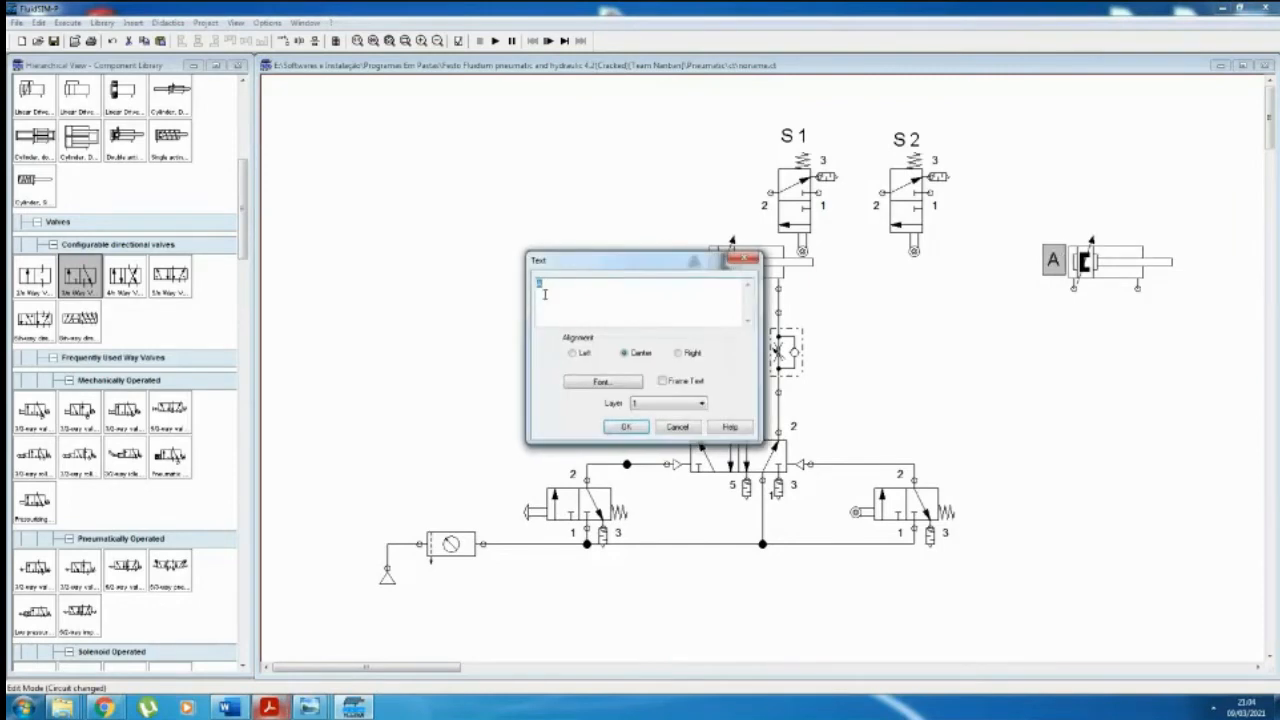
pyautogui.write('B')
pyautogui.click(617, 427)
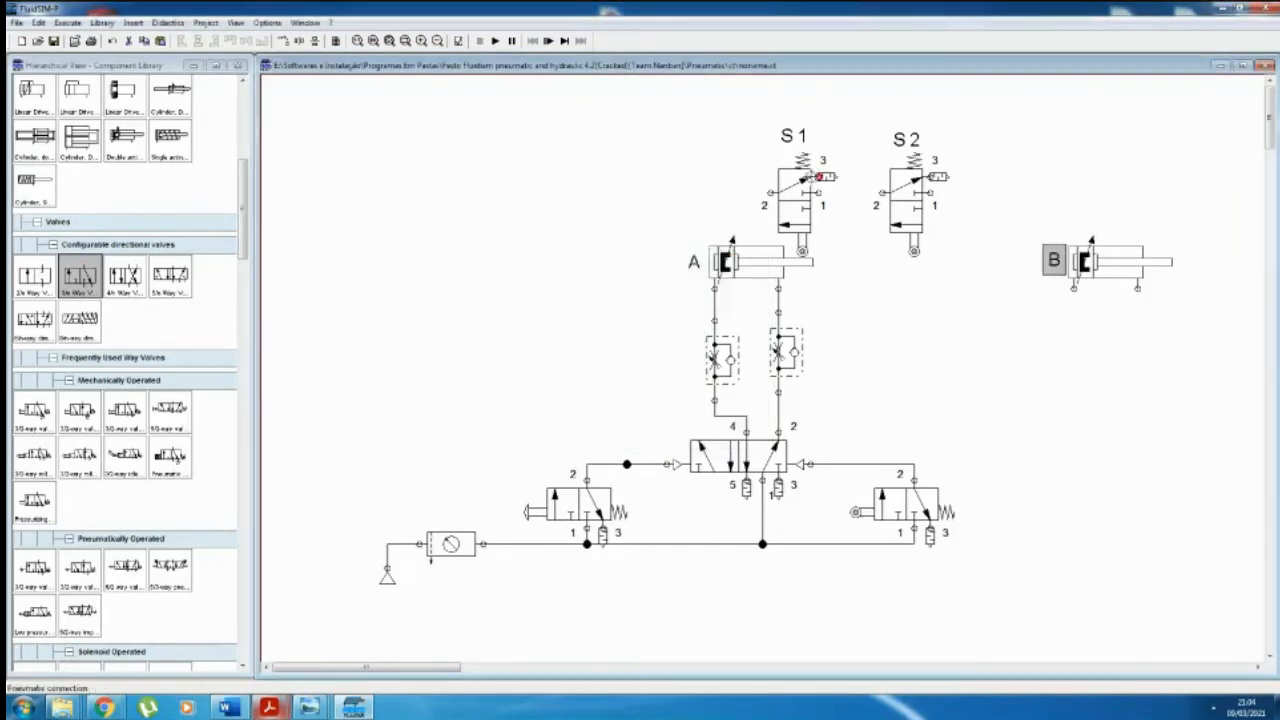
# Step: Duplicate the S1 roller valve with its label above cylinder B's rod and change the copied label to S3
pyautogui.click(798, 190)
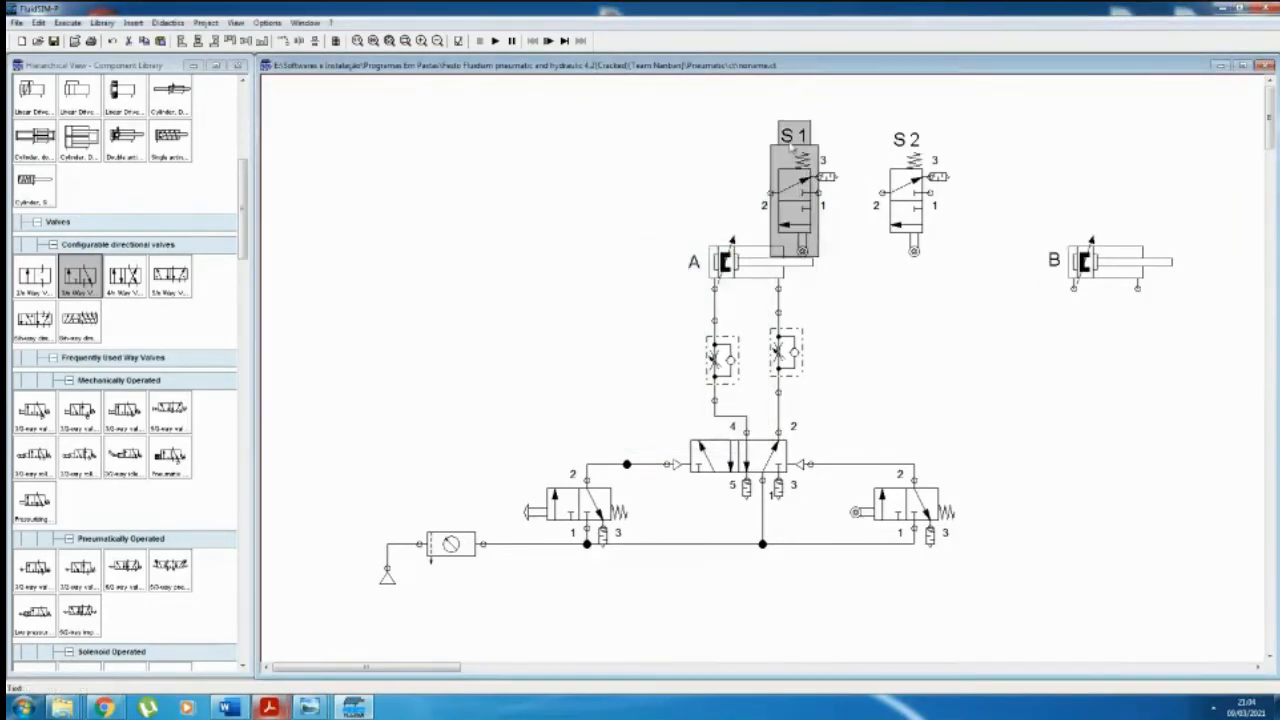
pyautogui.moveTo(793, 147); pyautogui.dragTo(1129, 183)
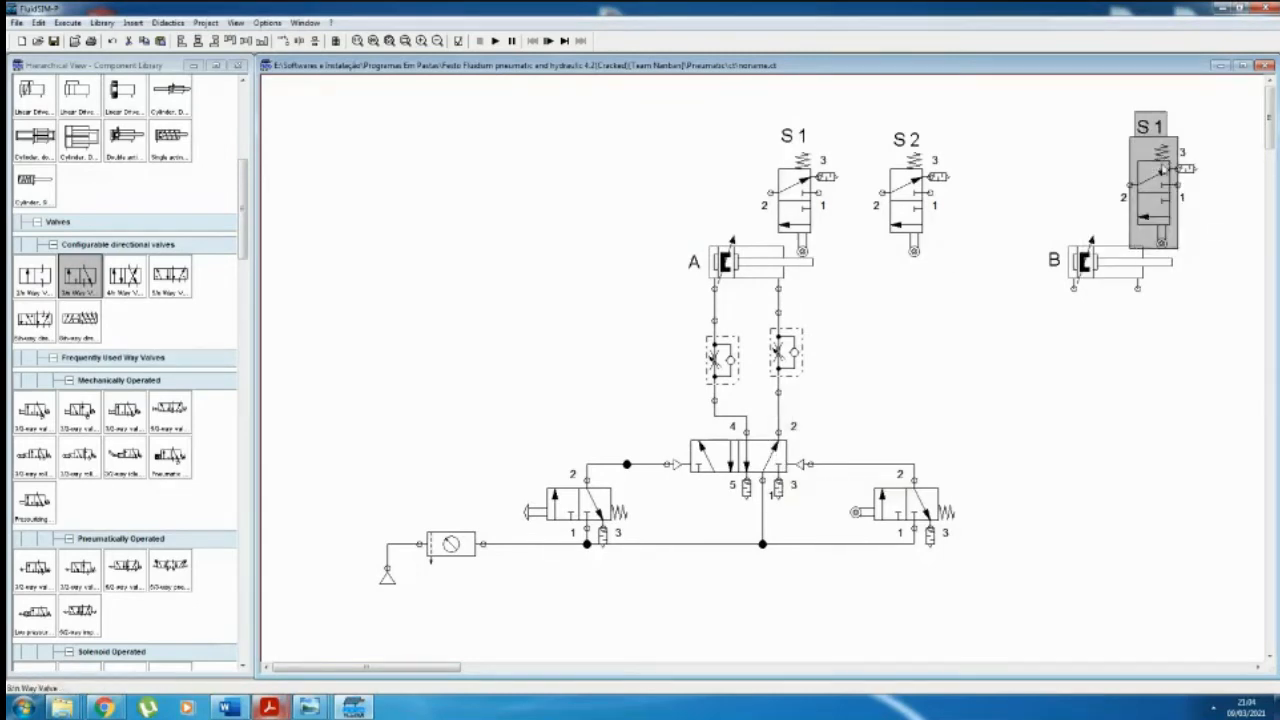
pyautogui.doubleClick(1150, 127)
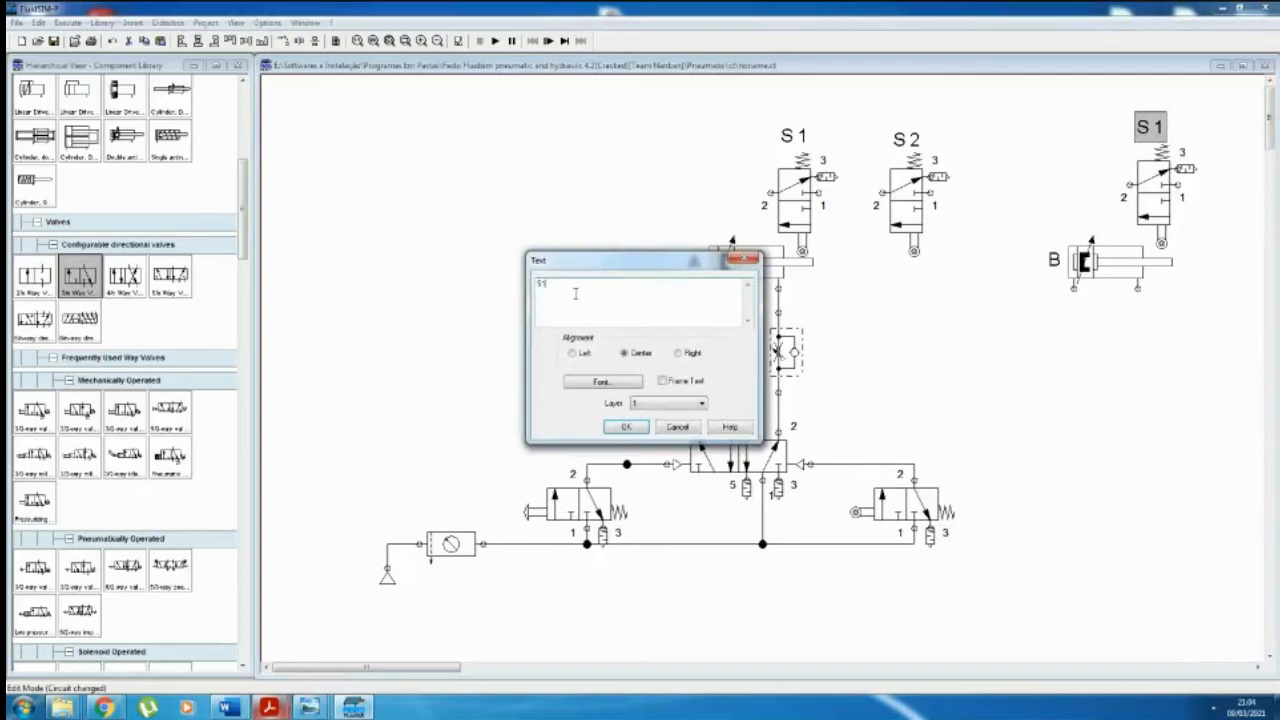
pyautogui.press('BackSpace')
pyautogui.write('3')
pyautogui.press('Return')
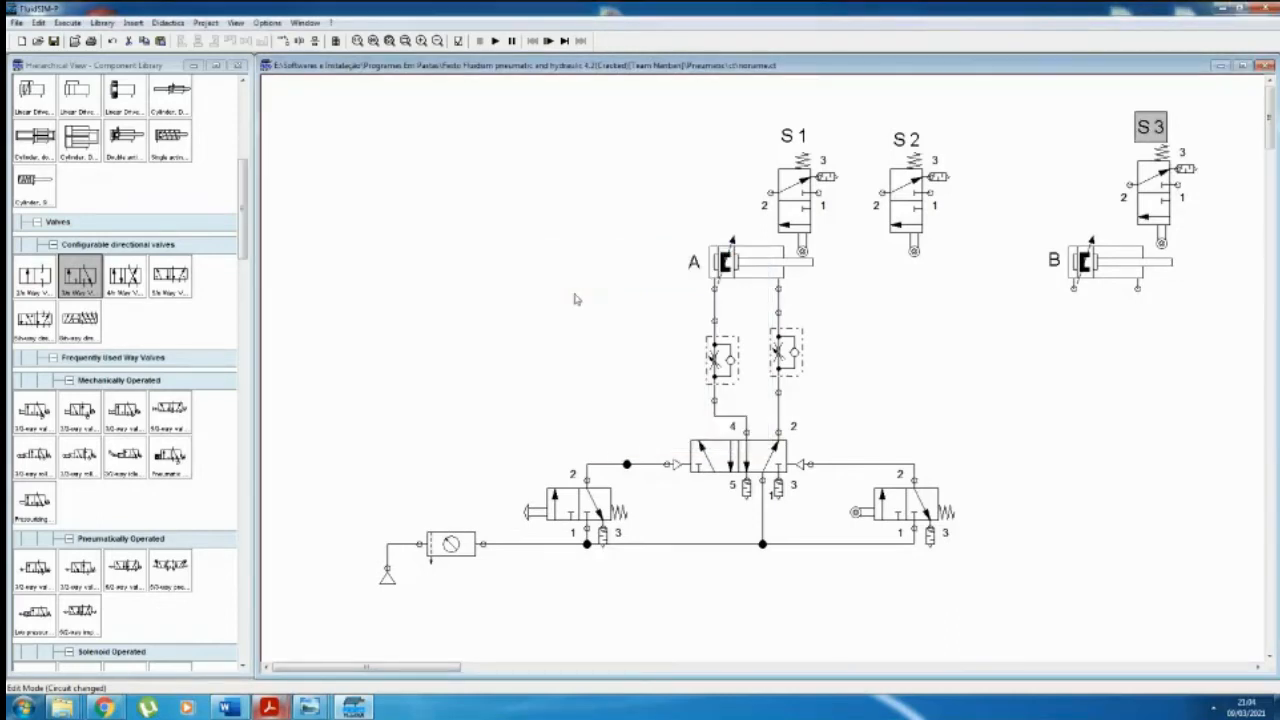
pyautogui.click(1199, 422)
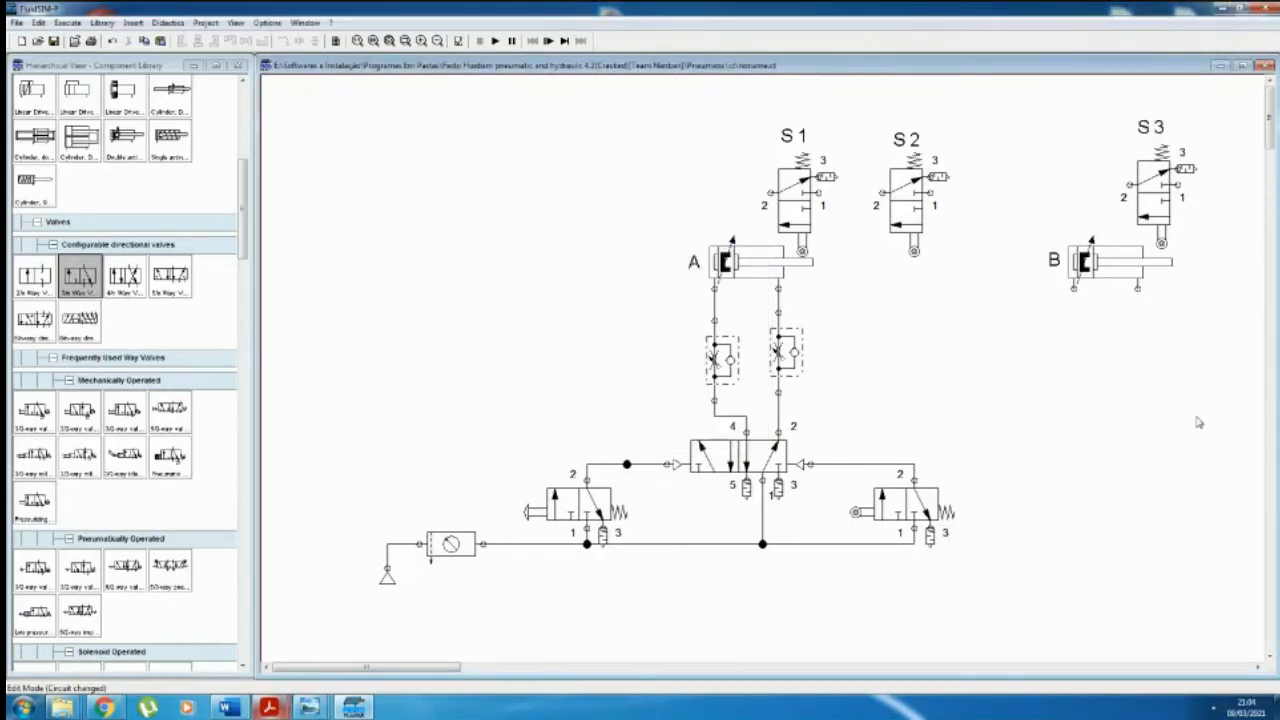
# Step: Change the S1 and S2 labels of cylinder A's roller valves to A0 and A1
pyautogui.doubleClick(794, 135)
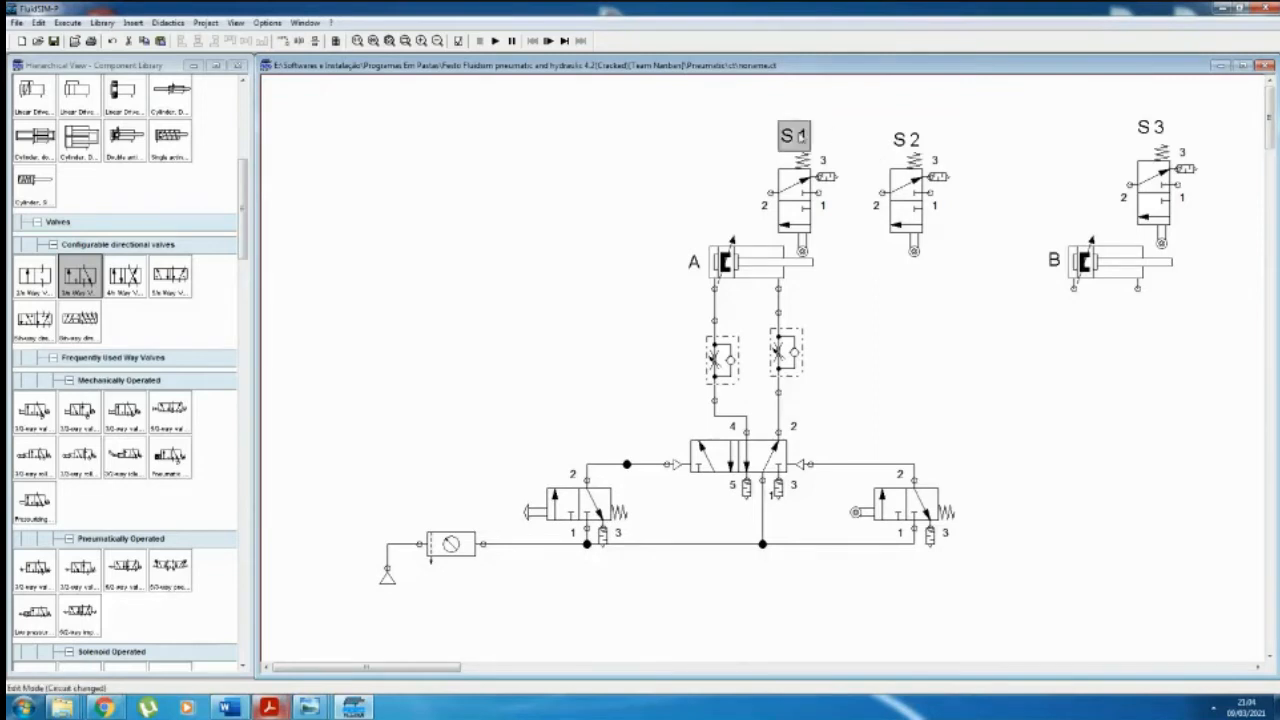
pyautogui.write('A ')
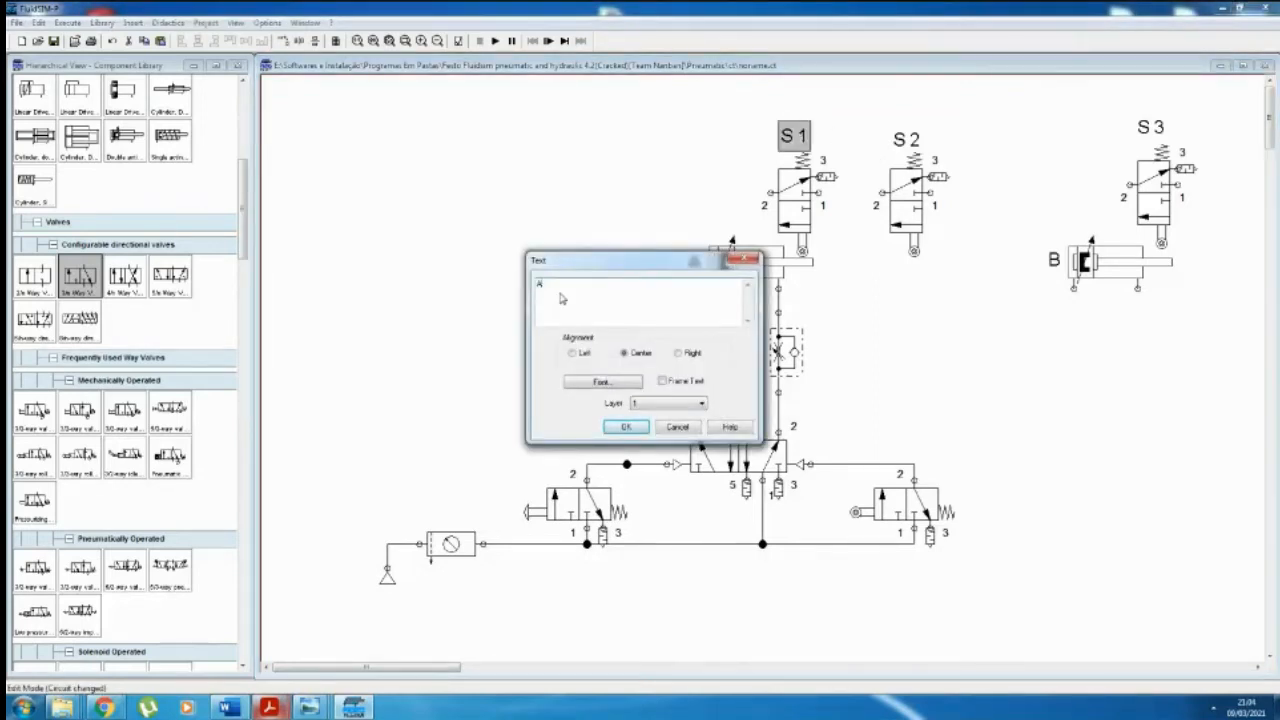
pyautogui.write('0')
pyautogui.click(626, 427)
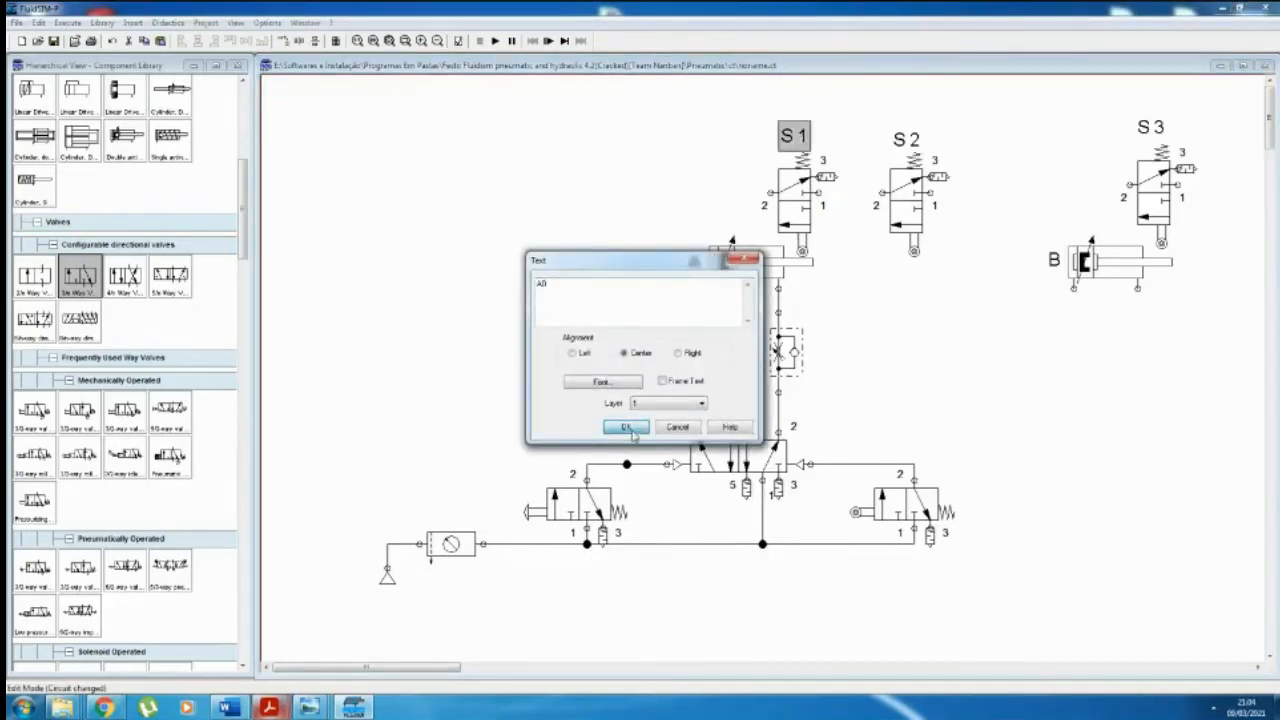
pyautogui.doubleClick(906, 139)
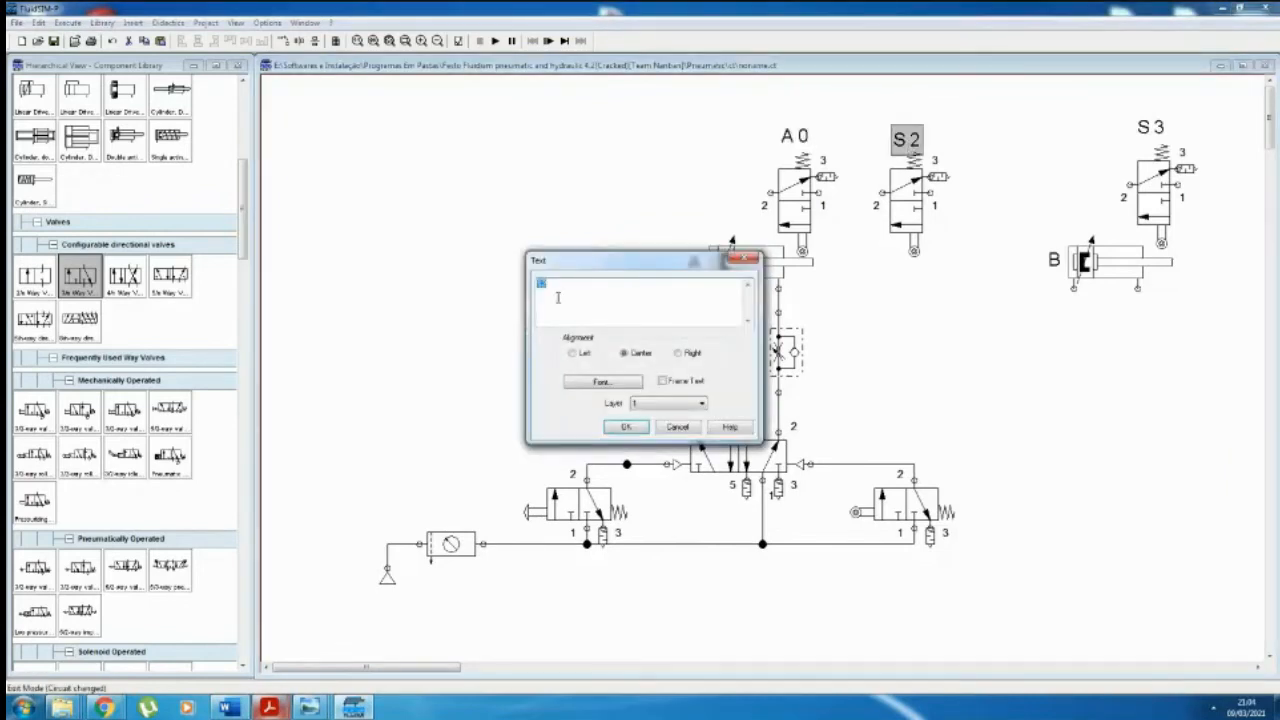
pyautogui.write('A1')
pyautogui.click(626, 427)
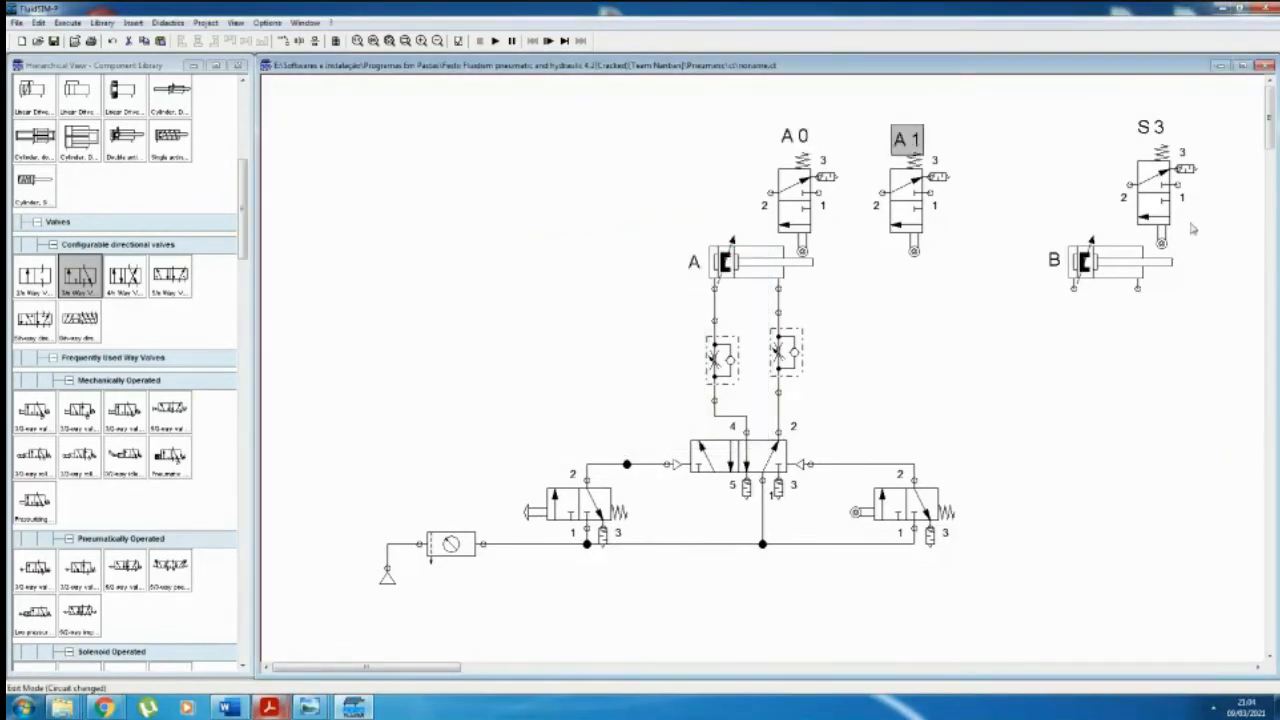
# Step: Change the S3 label above cylinder B's roller valve to B0
pyautogui.doubleClick(1151, 127)
pyautogui.write('B0')
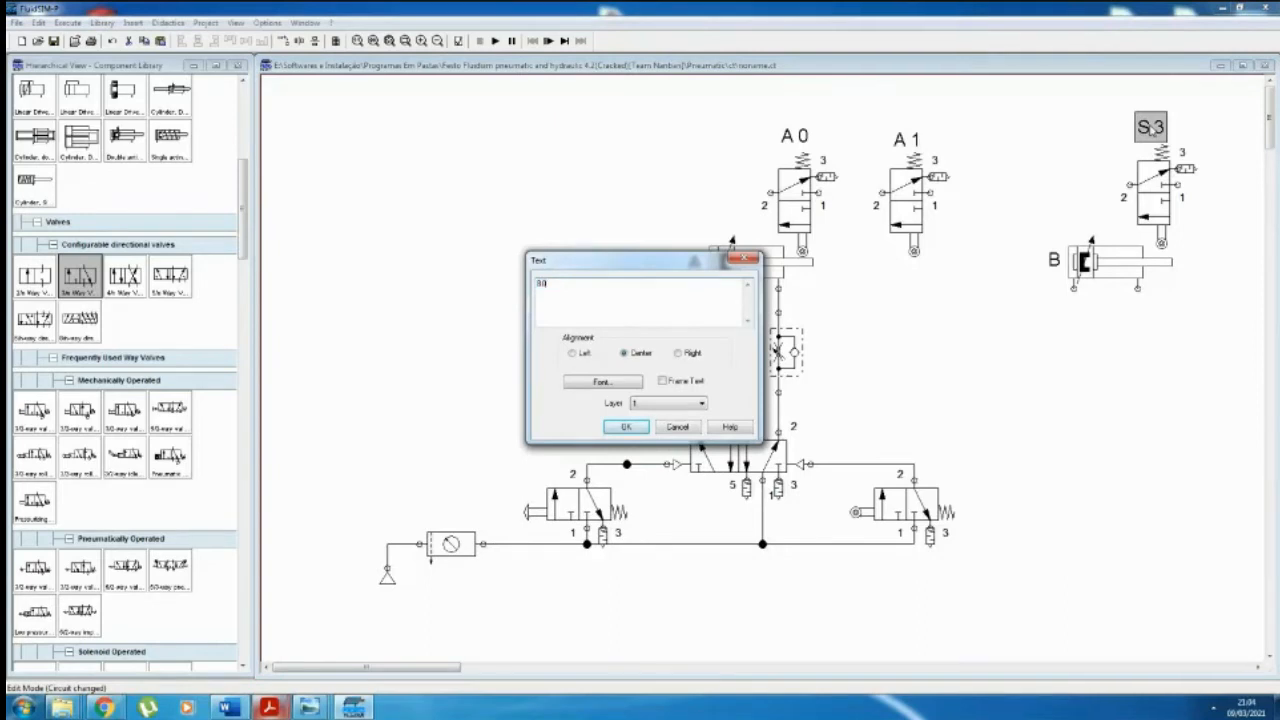
pyautogui.click(626, 427)
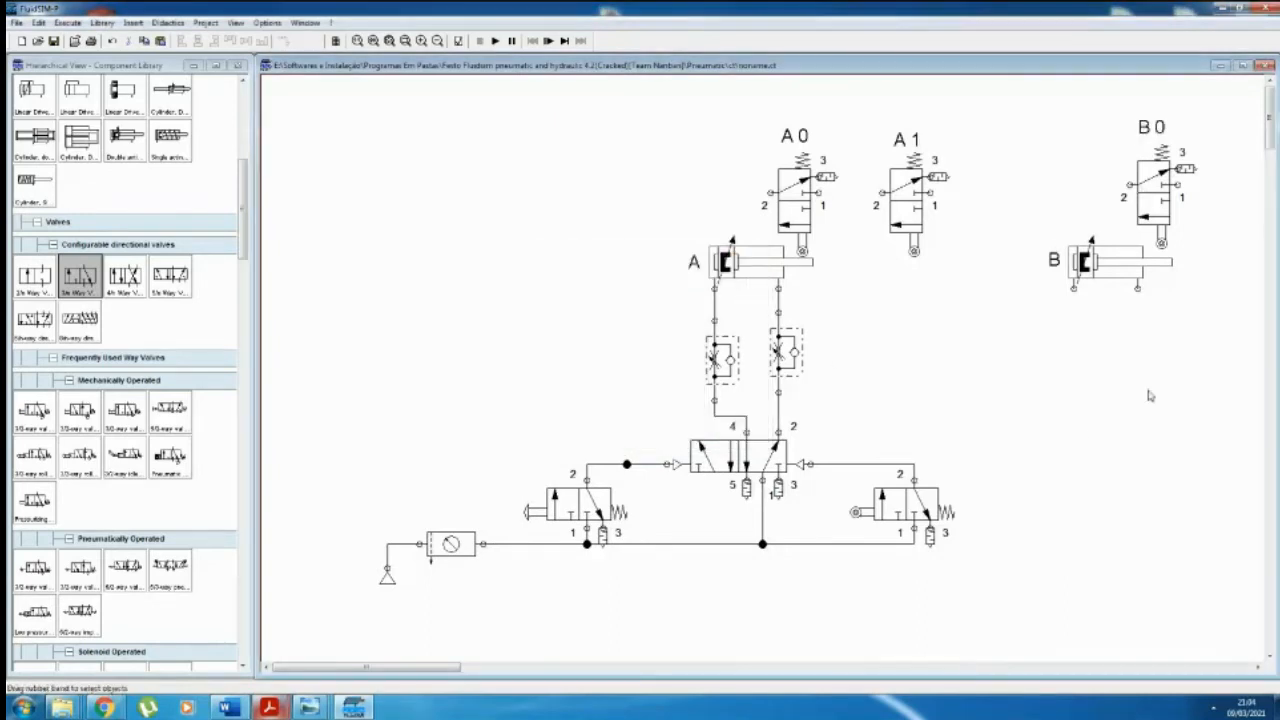
# Step: Duplicate the B0 roller valve with its label beyond cylinder B's rod and change the copied label to B1
pyautogui.moveTo(446, 668); pyautogui.dragTo(460, 667)
pyautogui.click(1072, 130)
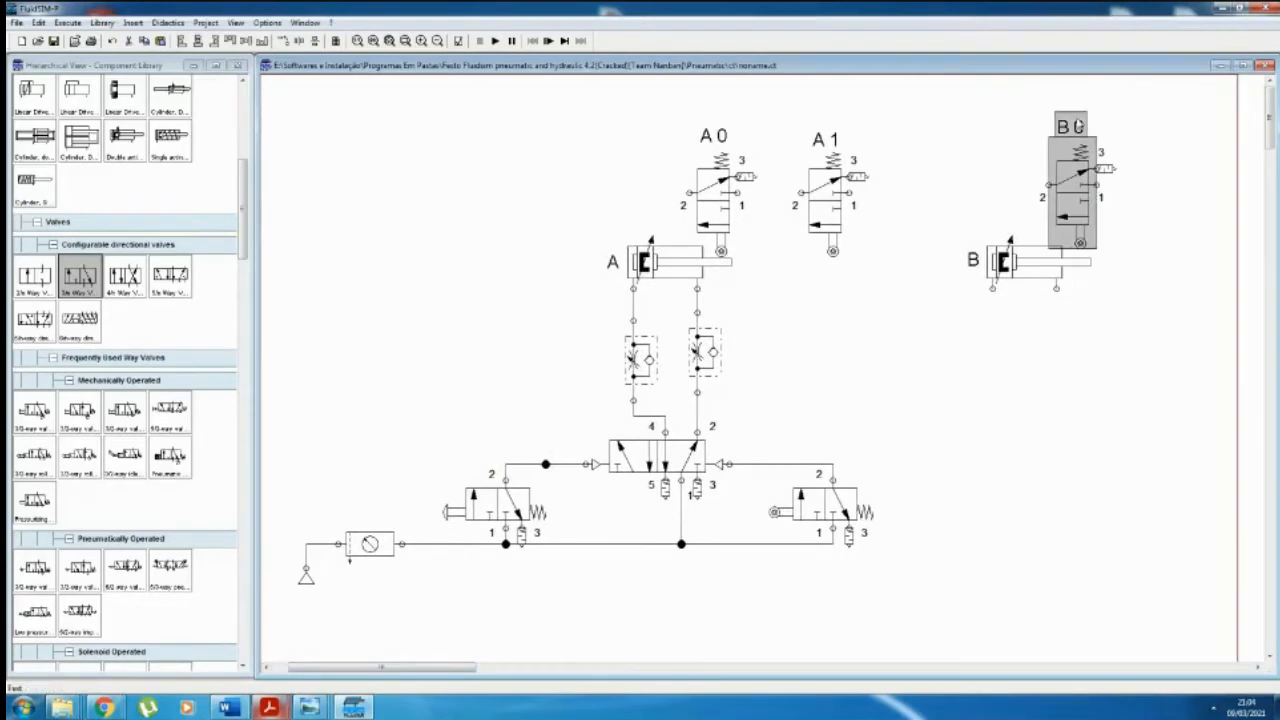
pyautogui.moveTo(1080, 130); pyautogui.dragTo(1180, 160)
pyautogui.doubleClick(1172, 130)
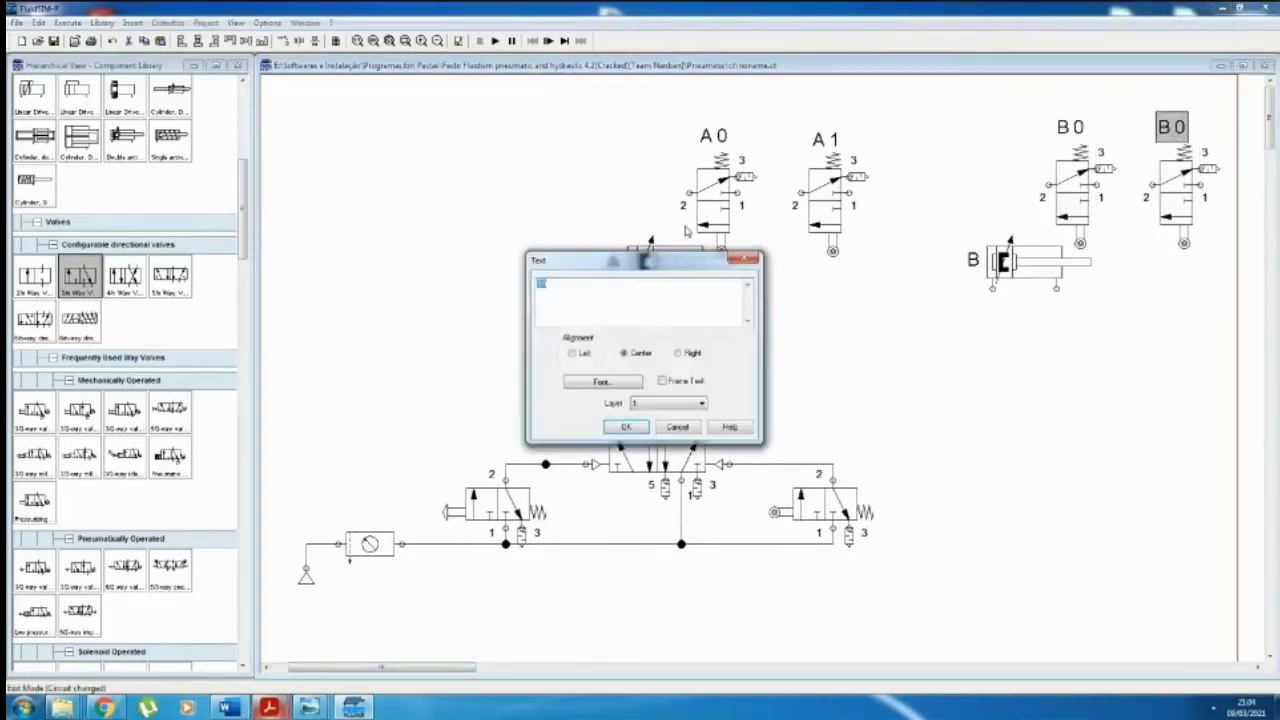
pyautogui.write('B1')
pyautogui.click(625, 427)
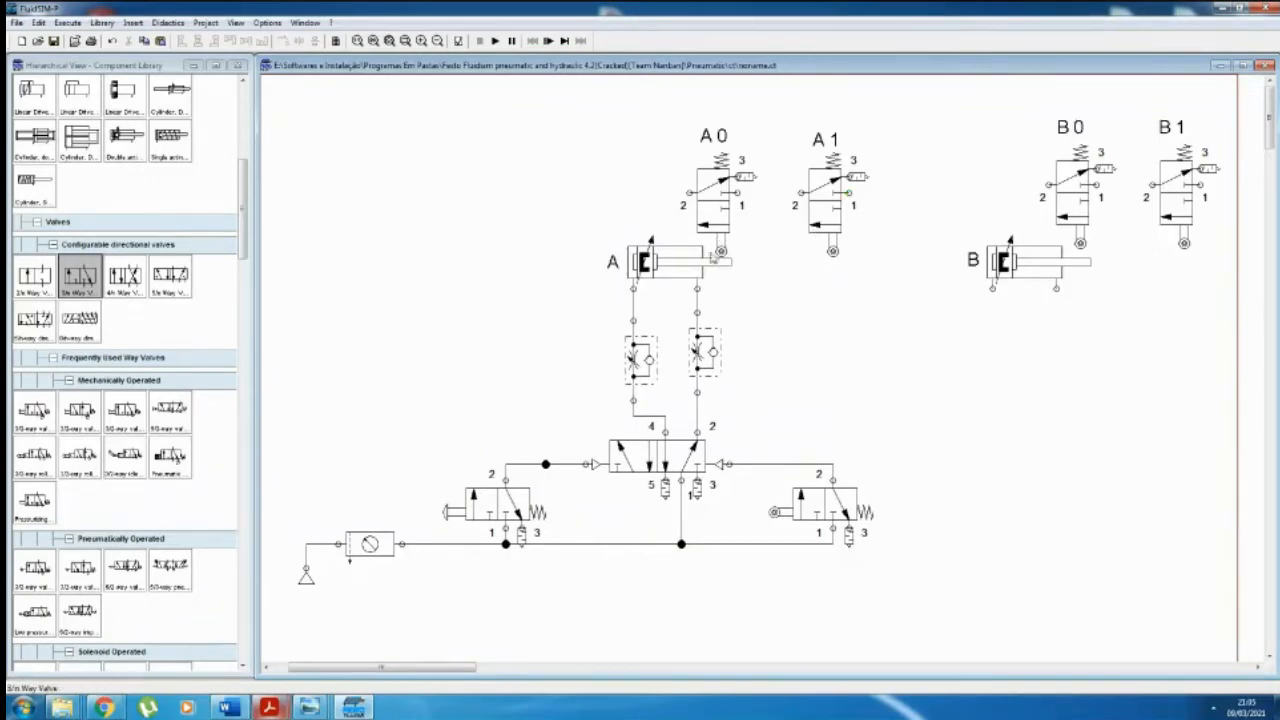
# Step: Delete the A0 and A1 roller valves above cylinder A together with their labels
pyautogui.click(708, 208)
pyautogui.press('Delete')
pyautogui.click(716, 129)
pyautogui.press('Delete')
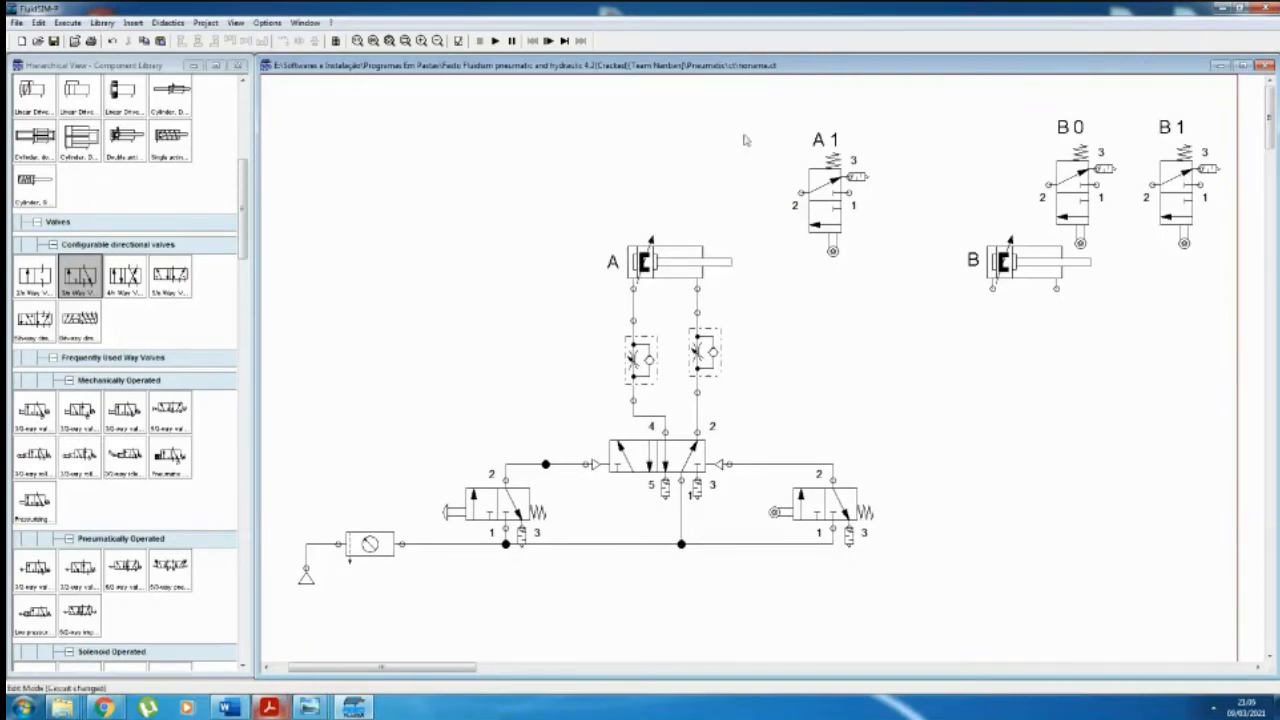
pyautogui.click(816, 149)
pyautogui.press('Delete')
pyautogui.click(829, 209)
pyautogui.press('Delete')
# Step: Delete the second cylinder and its B label
pyautogui.click(1005, 256)
pyautogui.press('Delete')
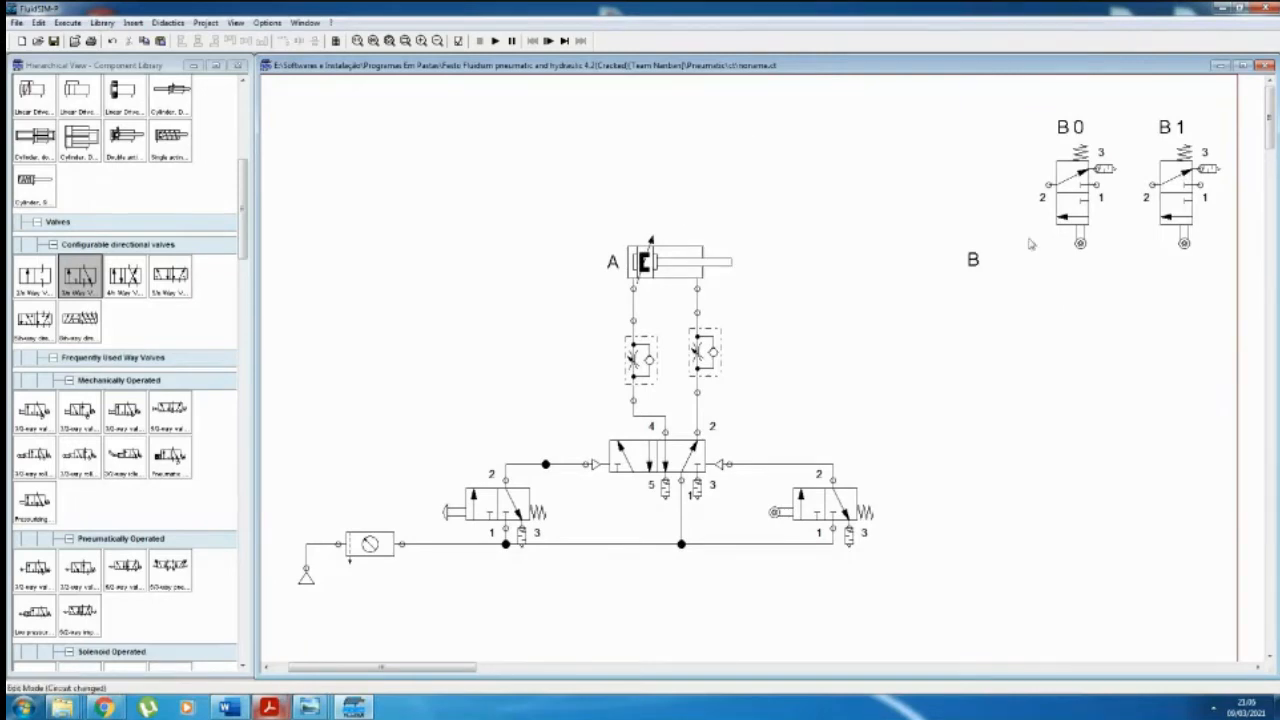
pyautogui.click(974, 262)
pyautogui.press('Delete')
# Step: Delete the B0 and B1 roller valves together with their labels
pyautogui.click(1065, 202)
pyautogui.press('Delete')
pyautogui.click(1070, 127)
pyautogui.press('Delete')
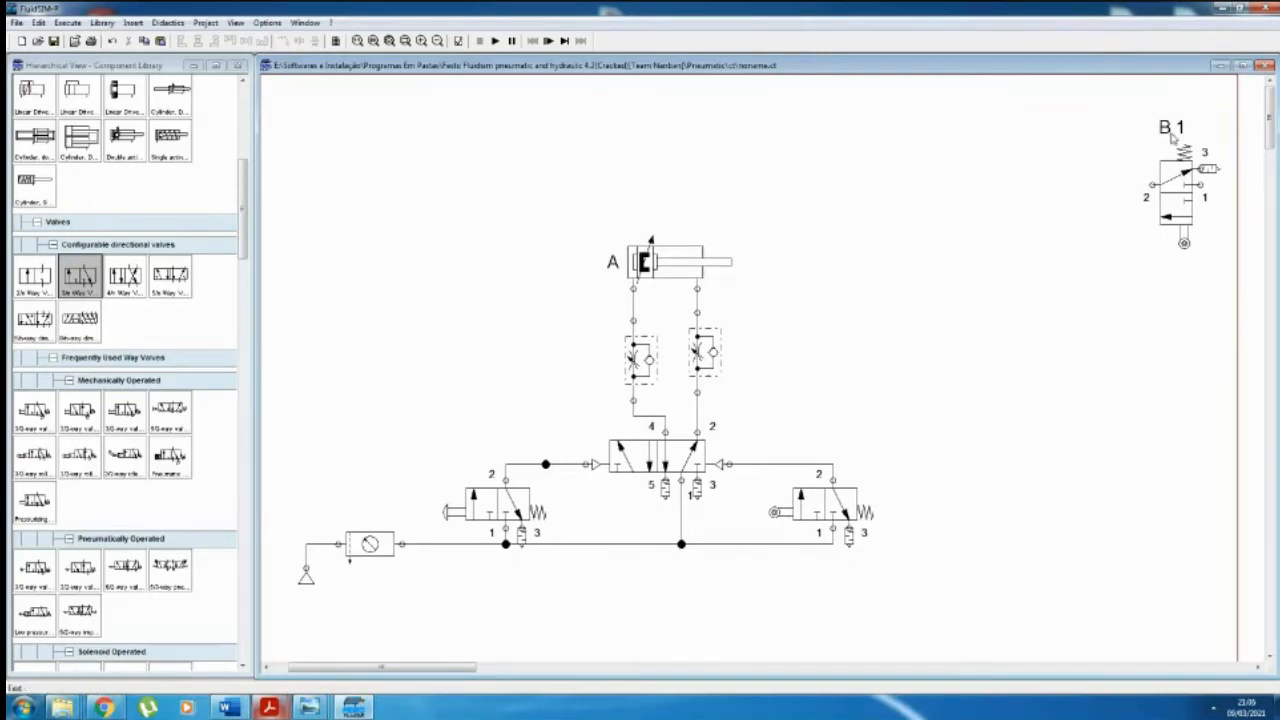
pyautogui.click(1172, 127)
pyautogui.press('Delete')
pyautogui.click(1190, 203)
pyautogui.press('Delete')
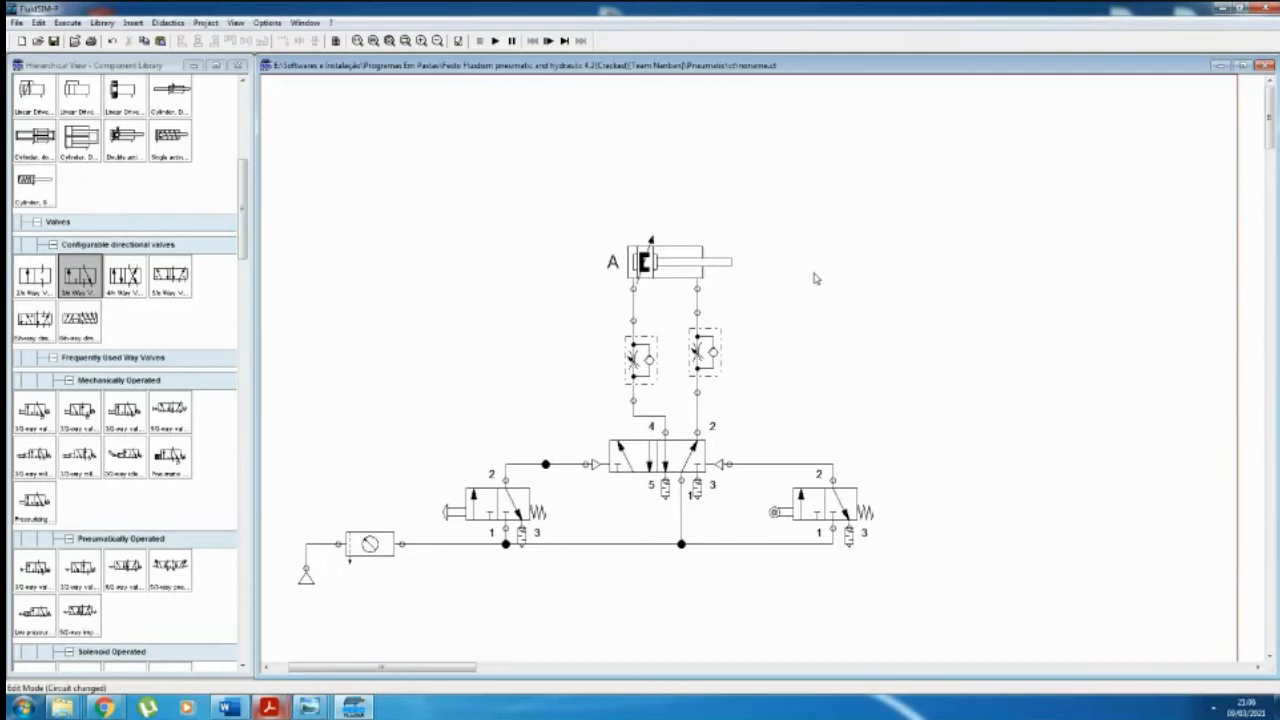
pyautogui.click(800, 512)
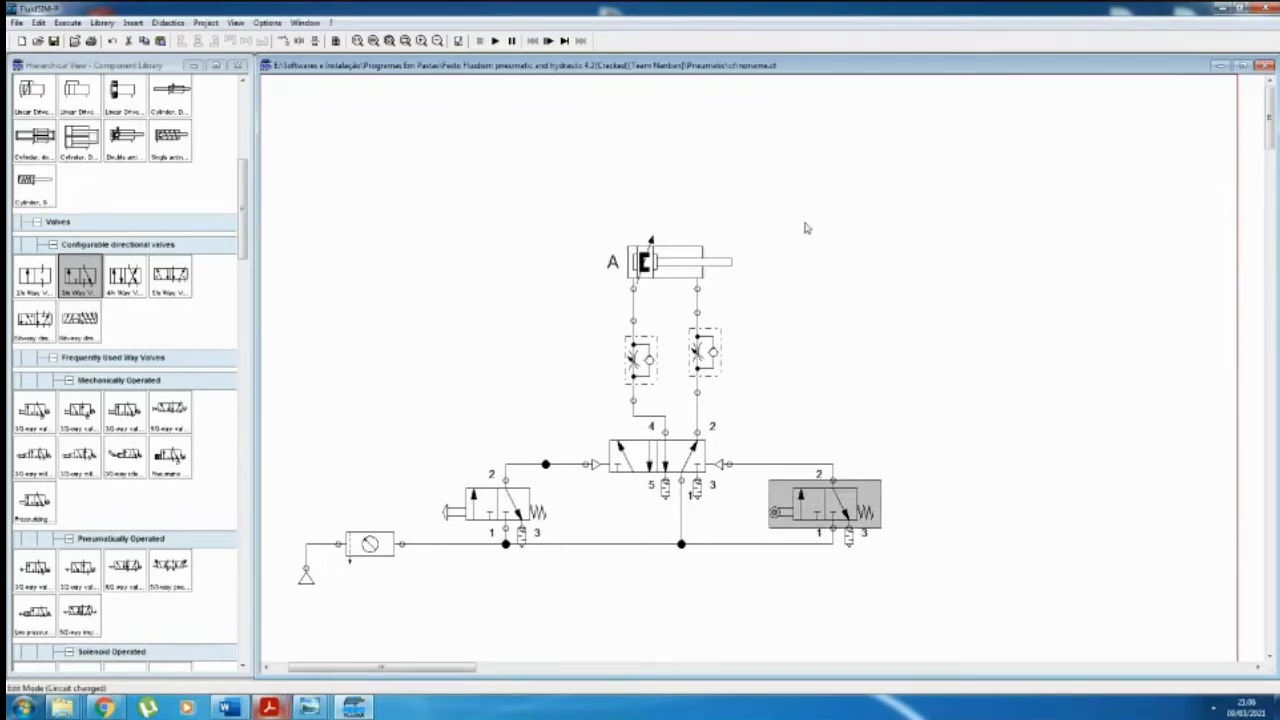
pyautogui.click(834, 566)
pyautogui.click(805, 520)
pyautogui.click(1004, 551)
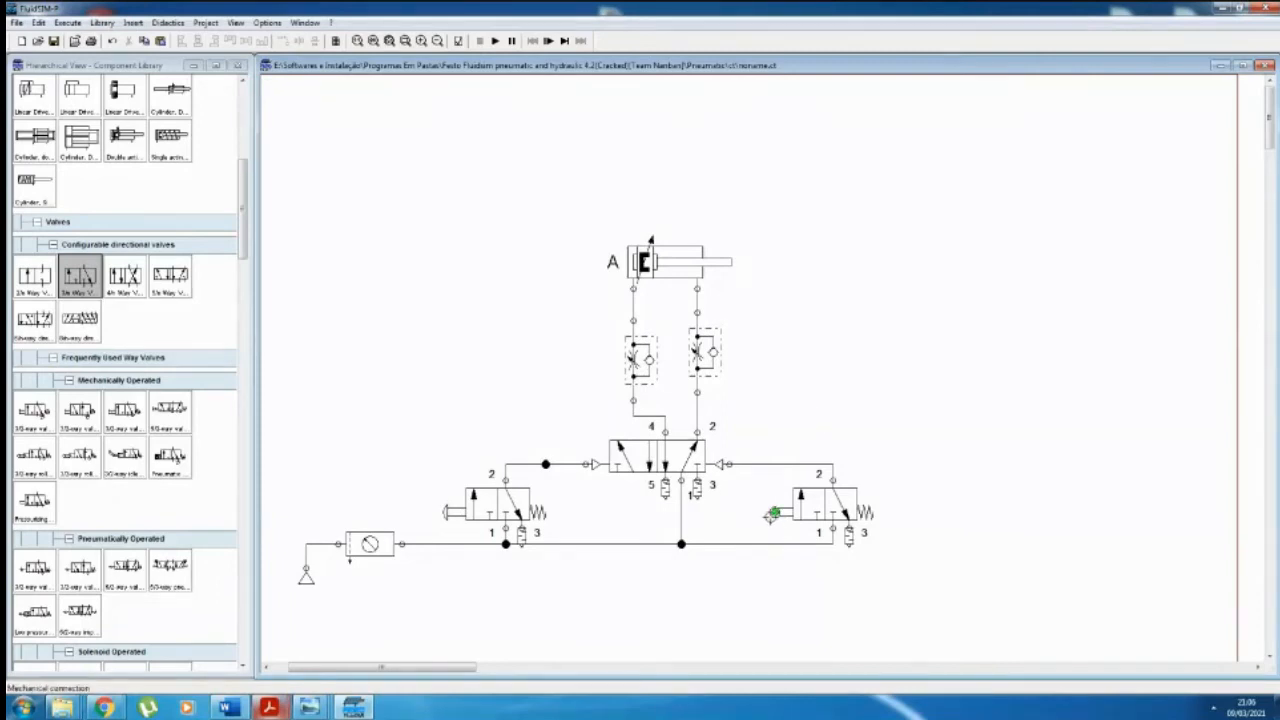
pyautogui.doubleClick(773, 514)
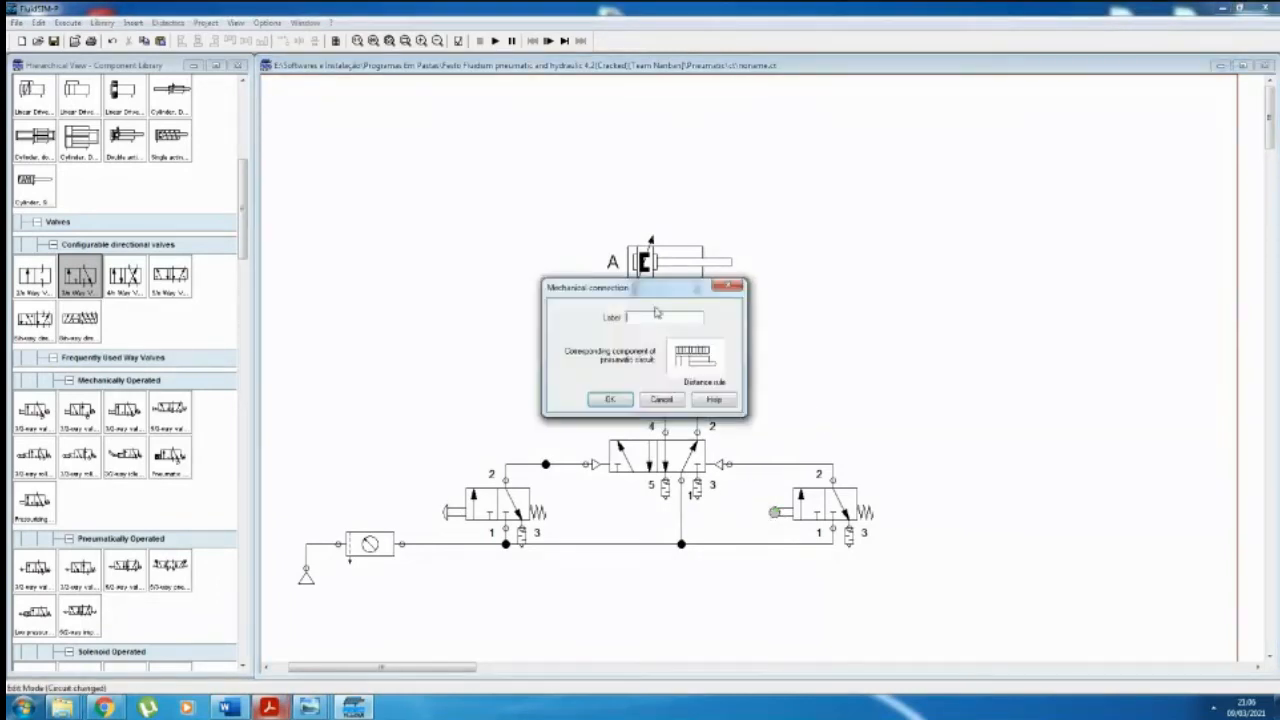
pyautogui.moveTo(550, 282); pyautogui.dragTo(910, 282)
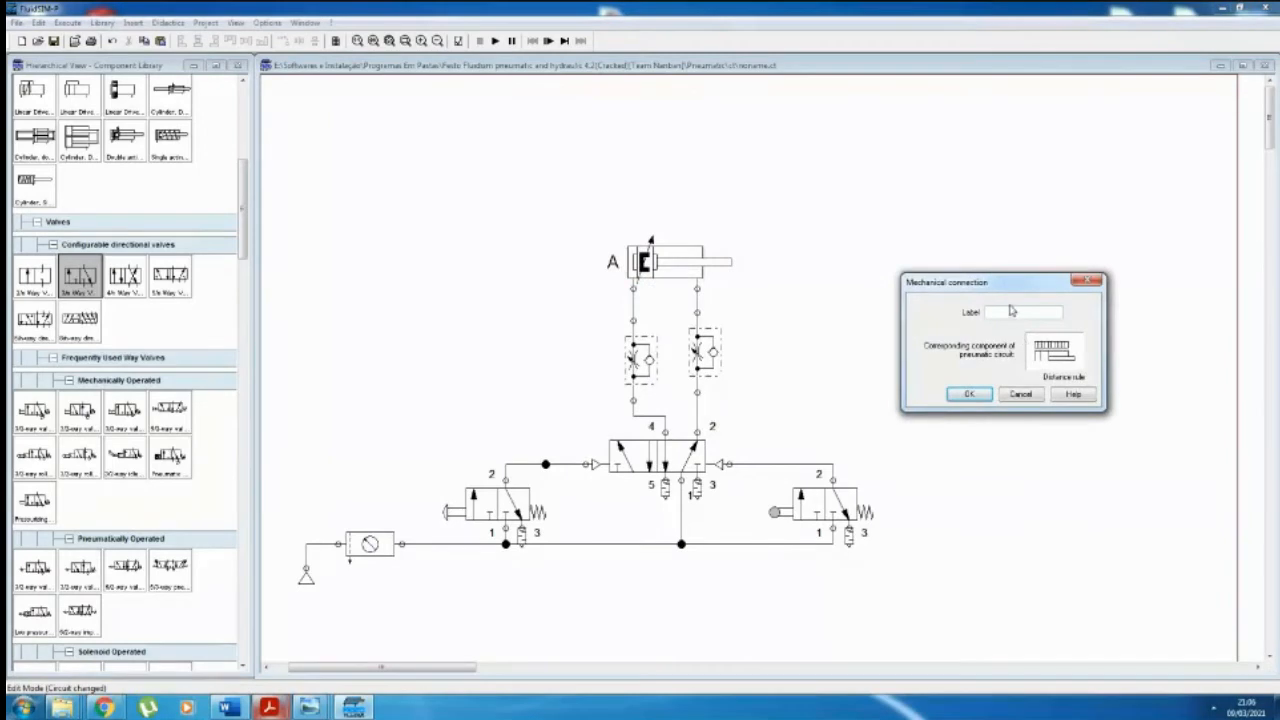
pyautogui.click(1092, 278)
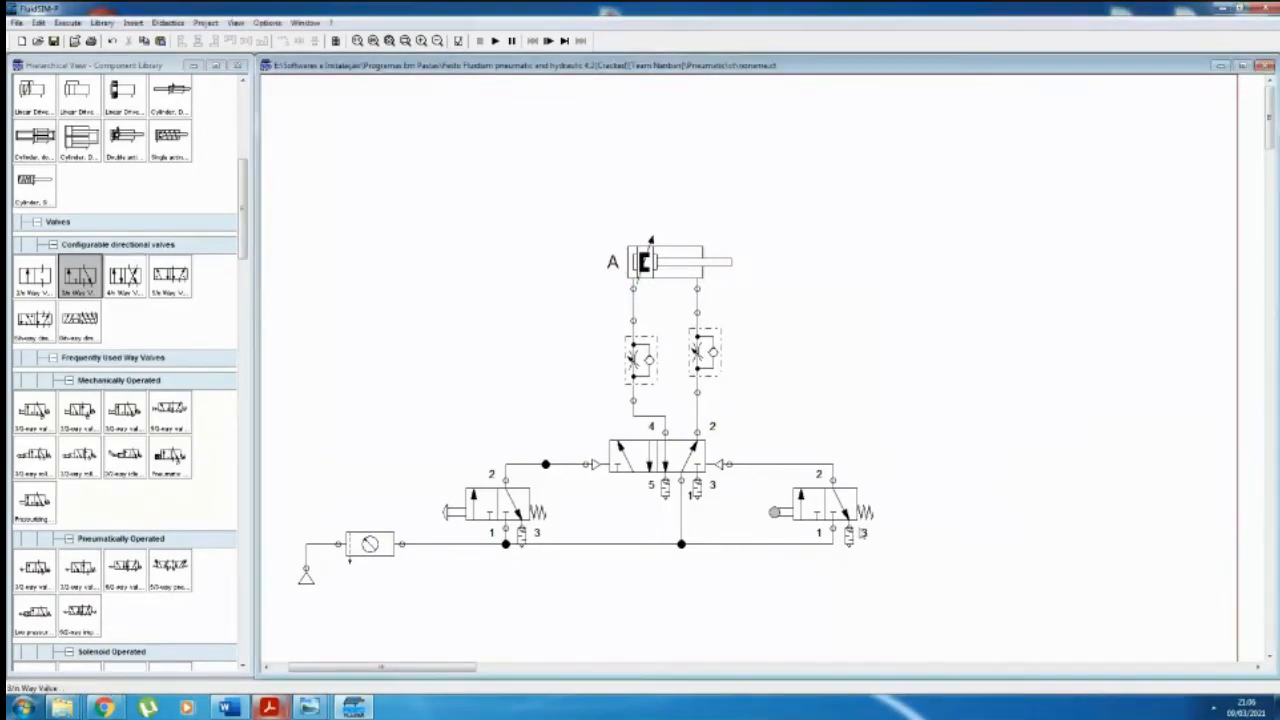
# Step: Label the roller valve's mechanical connection A1
pyautogui.doubleClick(773, 514)
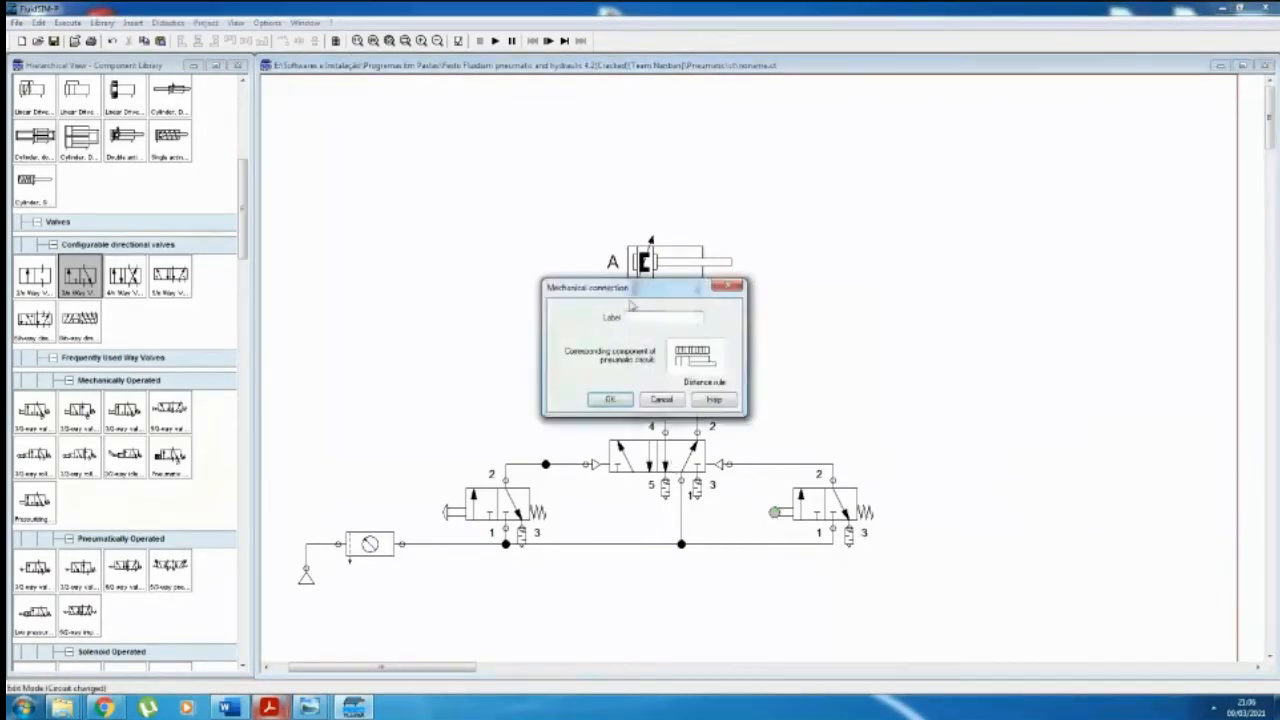
pyautogui.moveTo(636, 284); pyautogui.dragTo(952, 250)
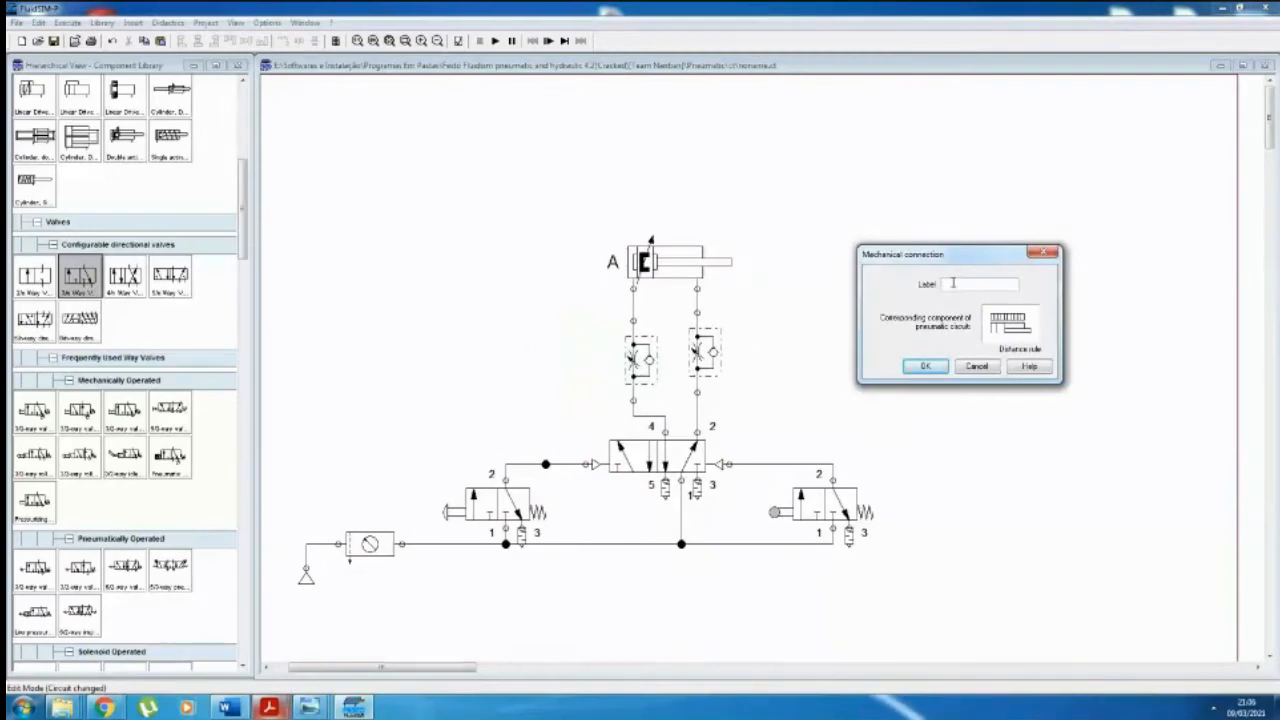
pyautogui.write('A1')
pyautogui.click(928, 369)
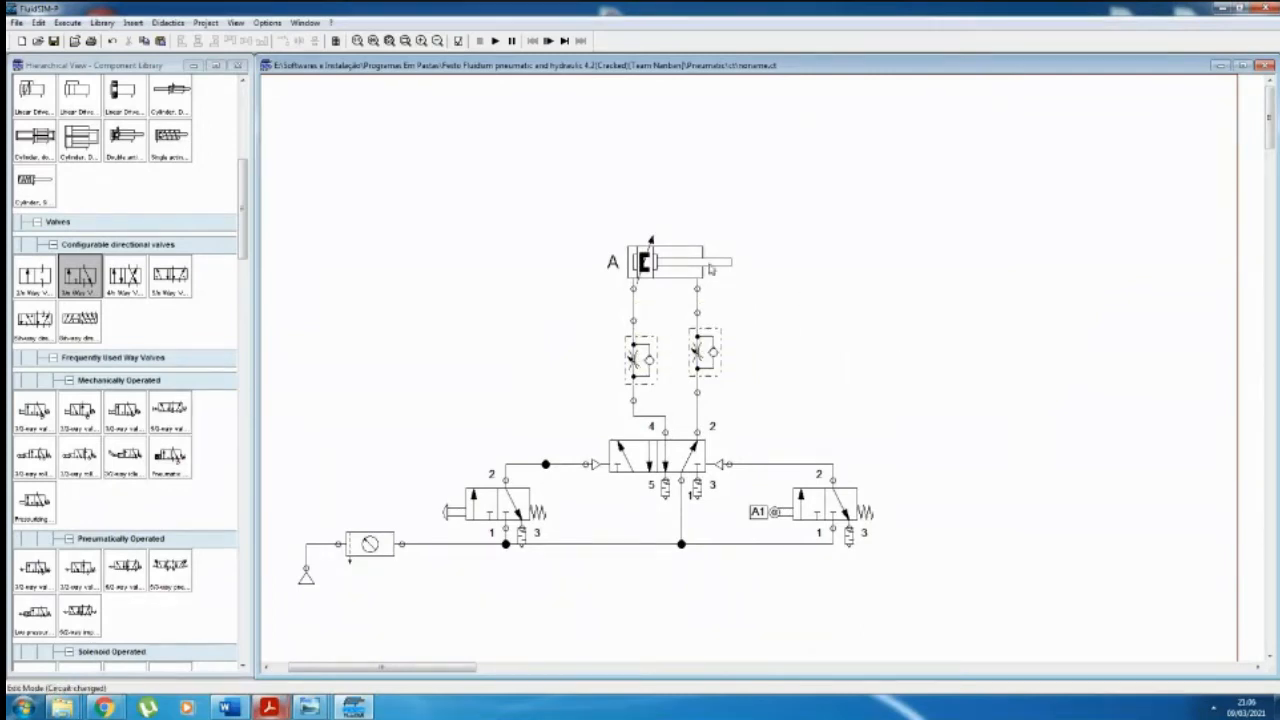
# Step: Give cylinder A an actuating label A1 with begin and end positions both at 100 mm
pyautogui.moveTo(684, 258)
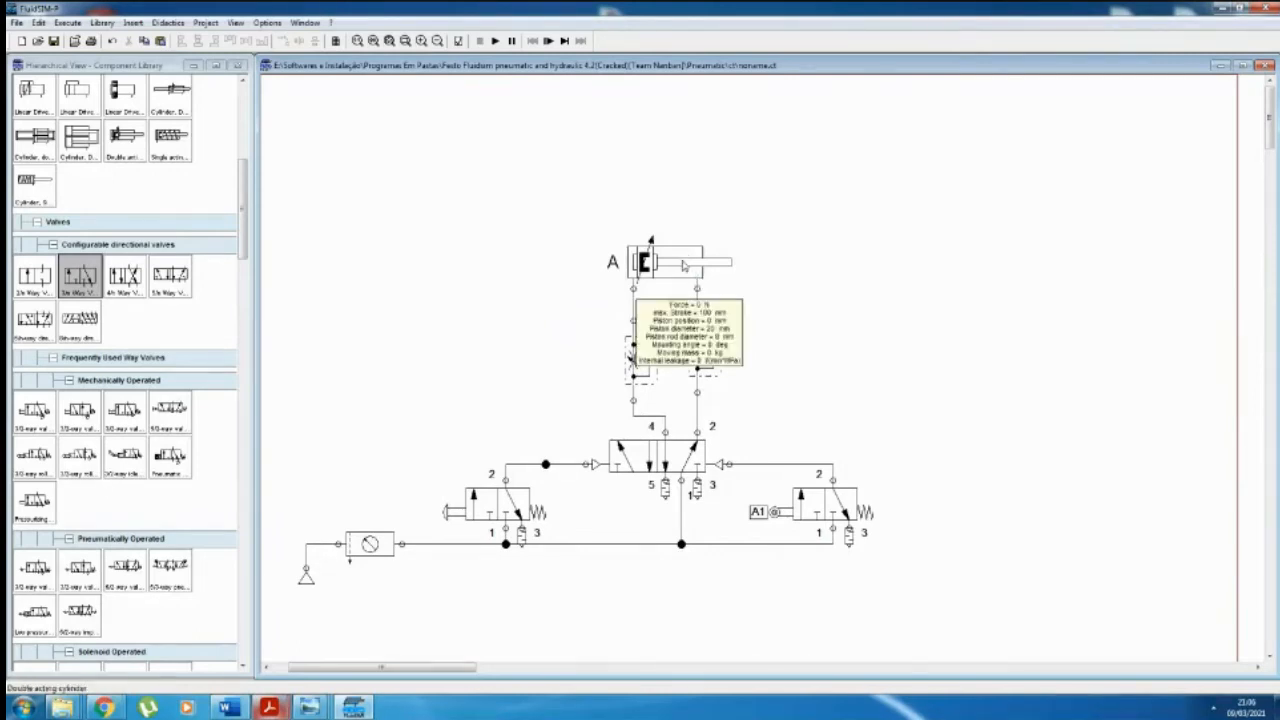
pyautogui.doubleClick(684, 264)
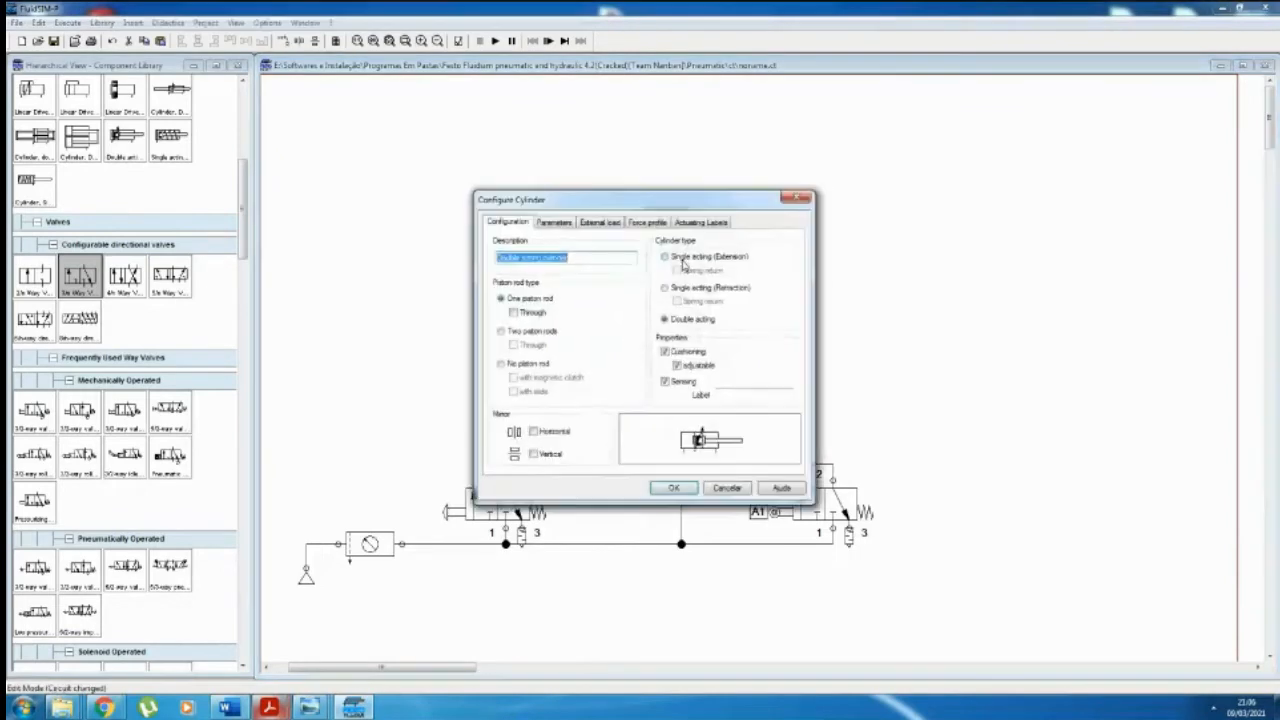
pyautogui.moveTo(684, 212); pyautogui.dragTo(982, 140)
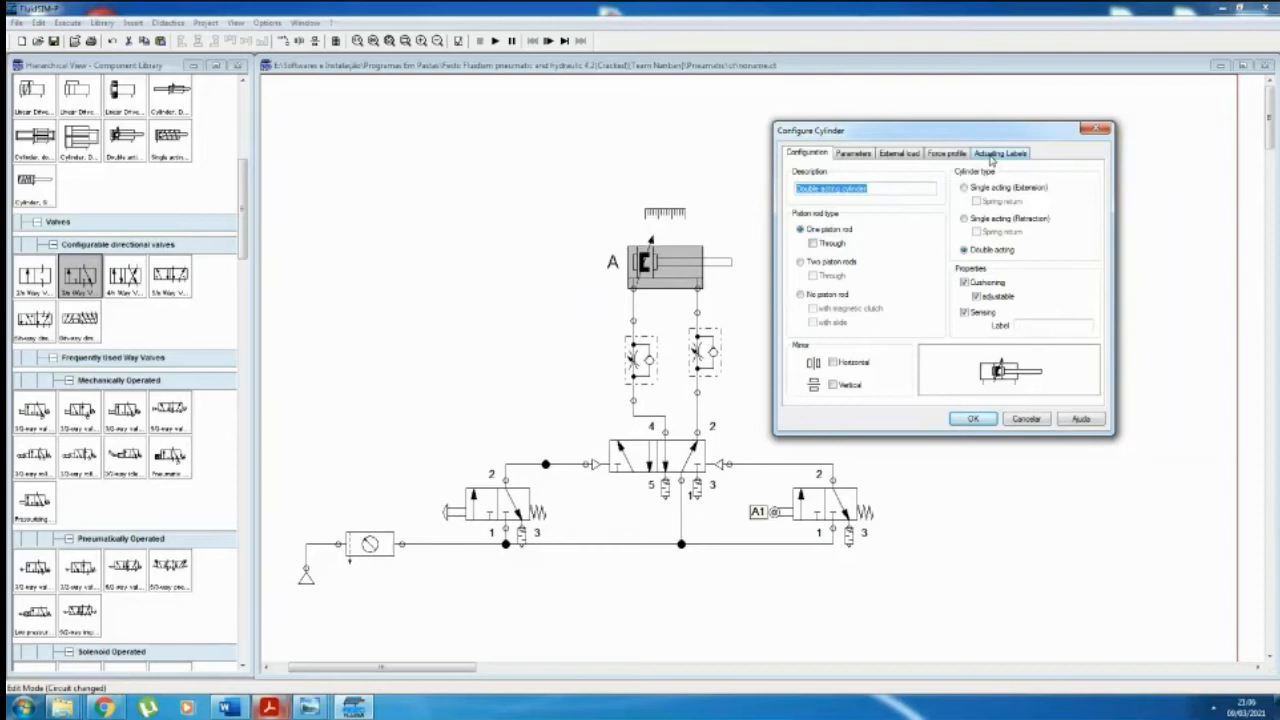
pyautogui.click(993, 155)
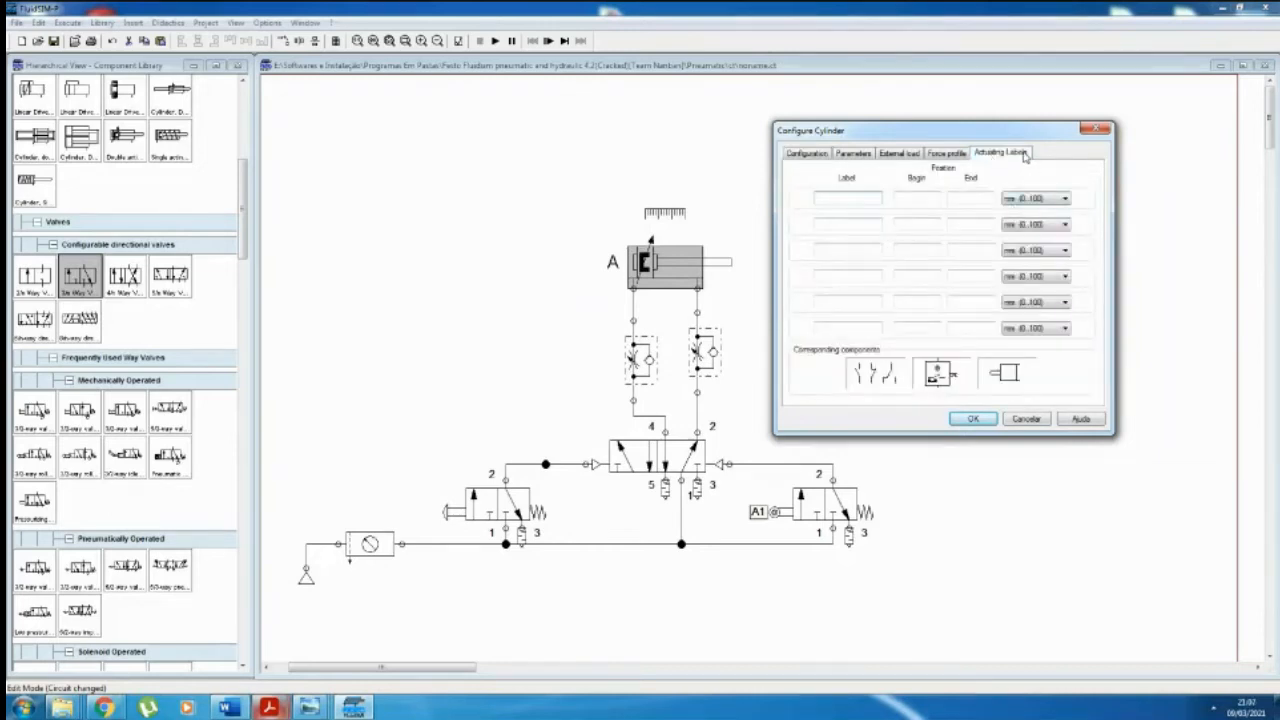
pyautogui.click(833, 199)
pyautogui.click(910, 201)
pyautogui.write('100')
pyautogui.click(978, 199)
pyautogui.write('100100')
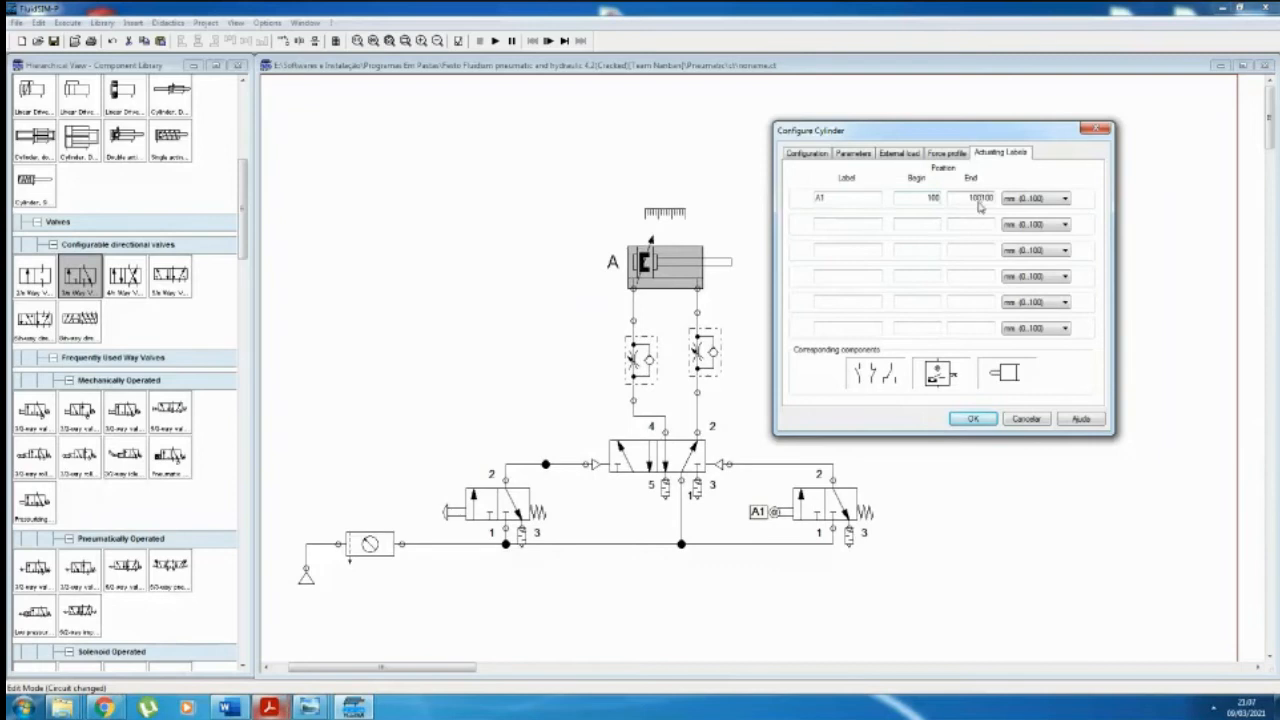
pyautogui.press('BackSpace')
pyautogui.press('BackSpace')
pyautogui.press('BackSpace')
pyautogui.moveTo(911, 137); pyautogui.dragTo(1011, 139)
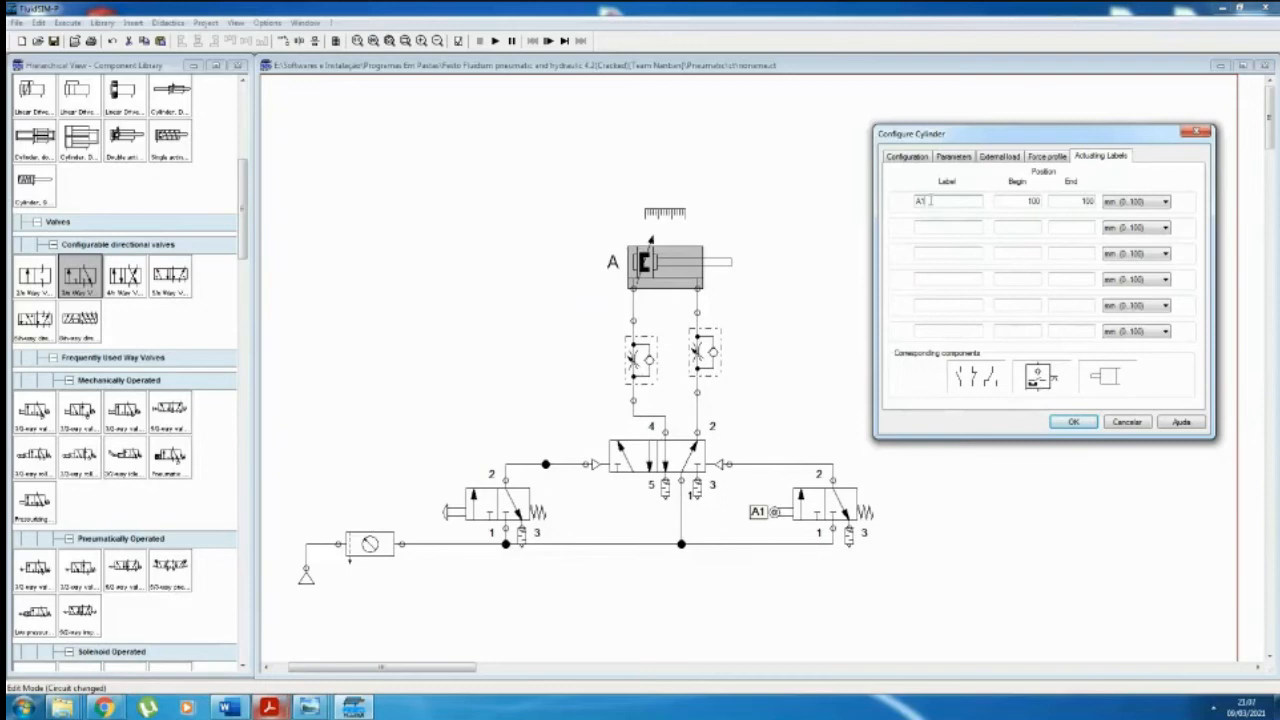
# Step: Try a second actuating label A0 with begin and end positions at 0 mm, and clear that row
pyautogui.click(940, 229)
pyautogui.write('A0')
pyautogui.click(1010, 228)
pyautogui.write('0')
pyautogui.click(1074, 229)
pyautogui.write('0')
pyautogui.doubleClick(1036, 228)
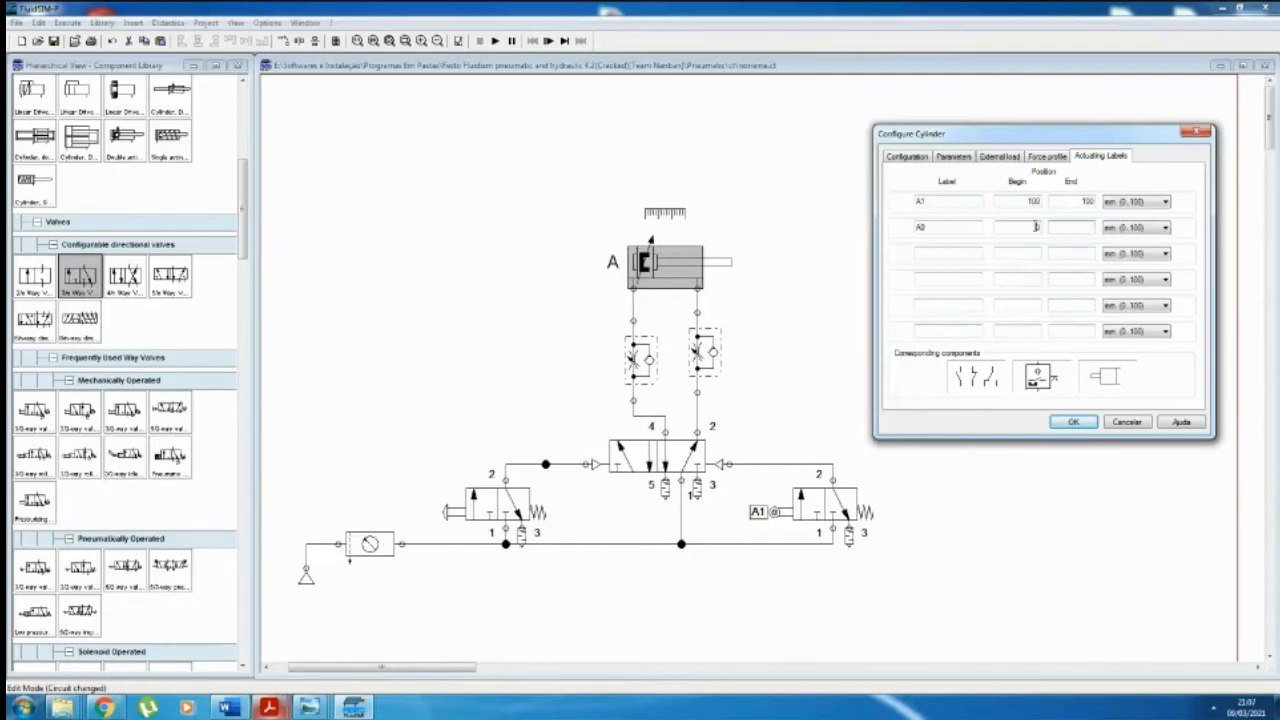
pyautogui.press('Delete')
pyautogui.click(932, 228)
pyautogui.press('BackSpace')
pyautogui.press('BackSpace')
# Step: Apply the actuating label configuration to cylinder A
pyautogui.click(1078, 424)
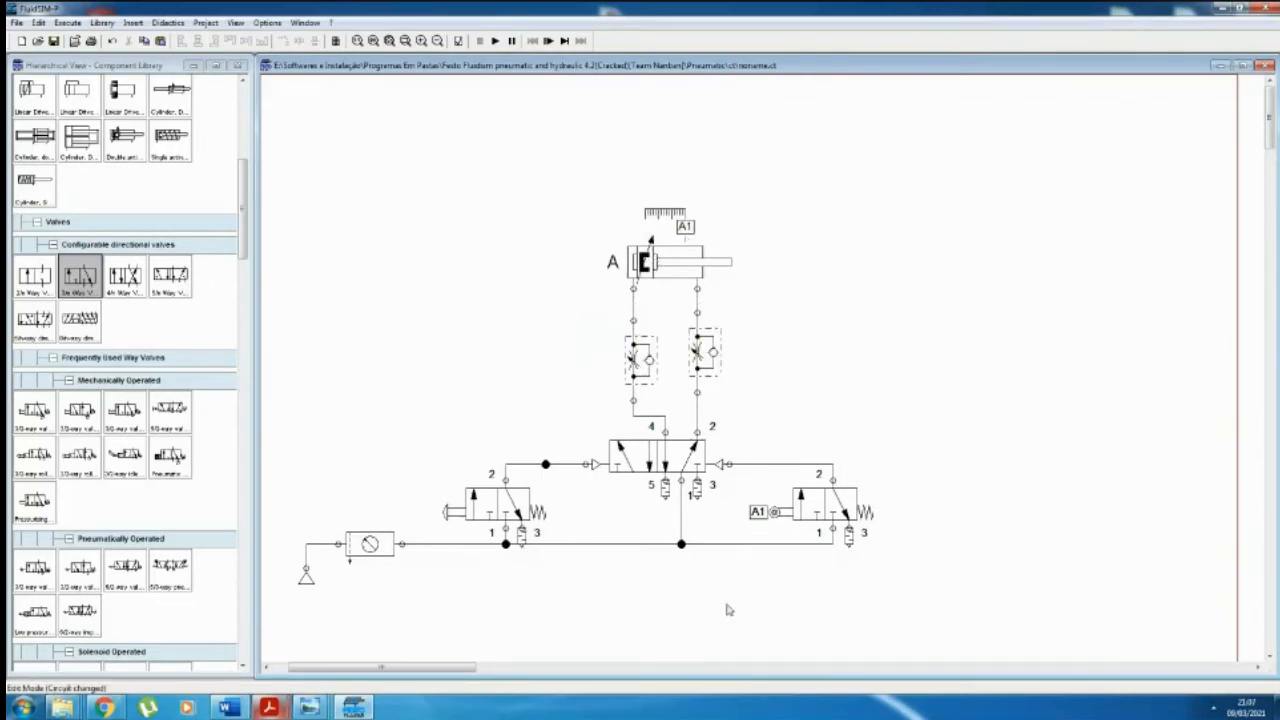
pyautogui.moveTo(437, 667); pyautogui.dragTo(420, 678)
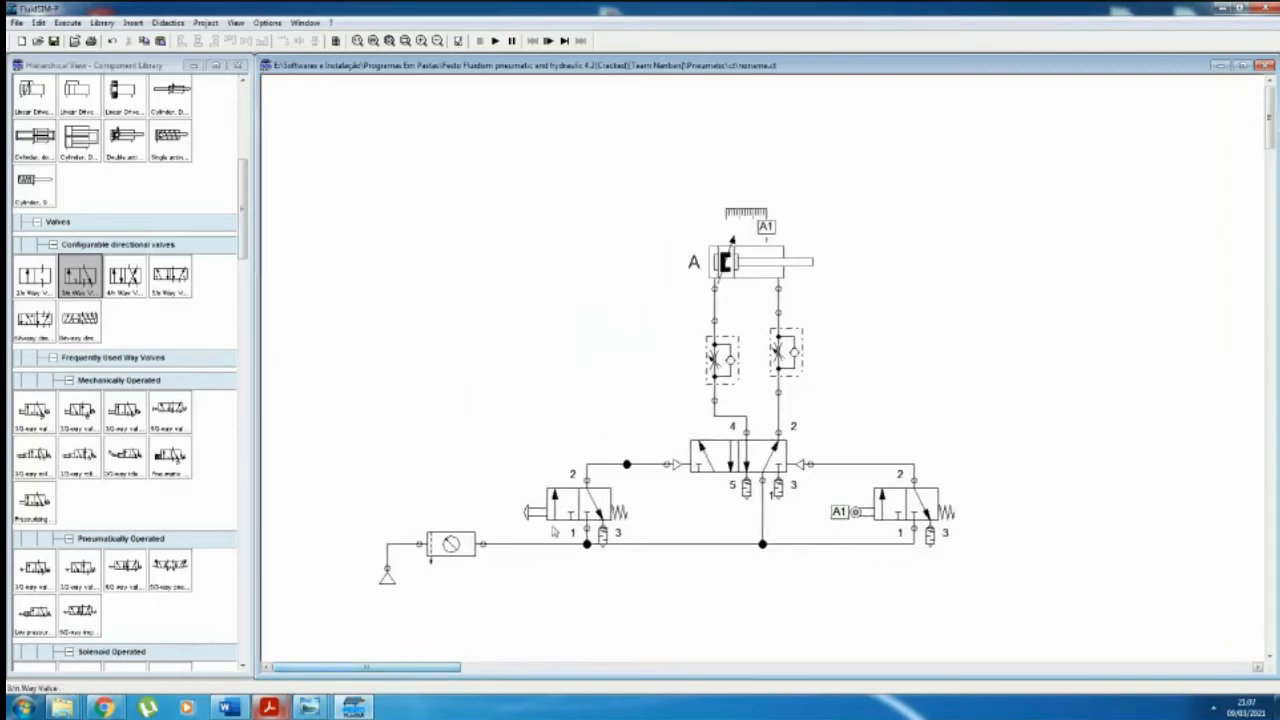
pyautogui.scroll(-1, 590, 525)
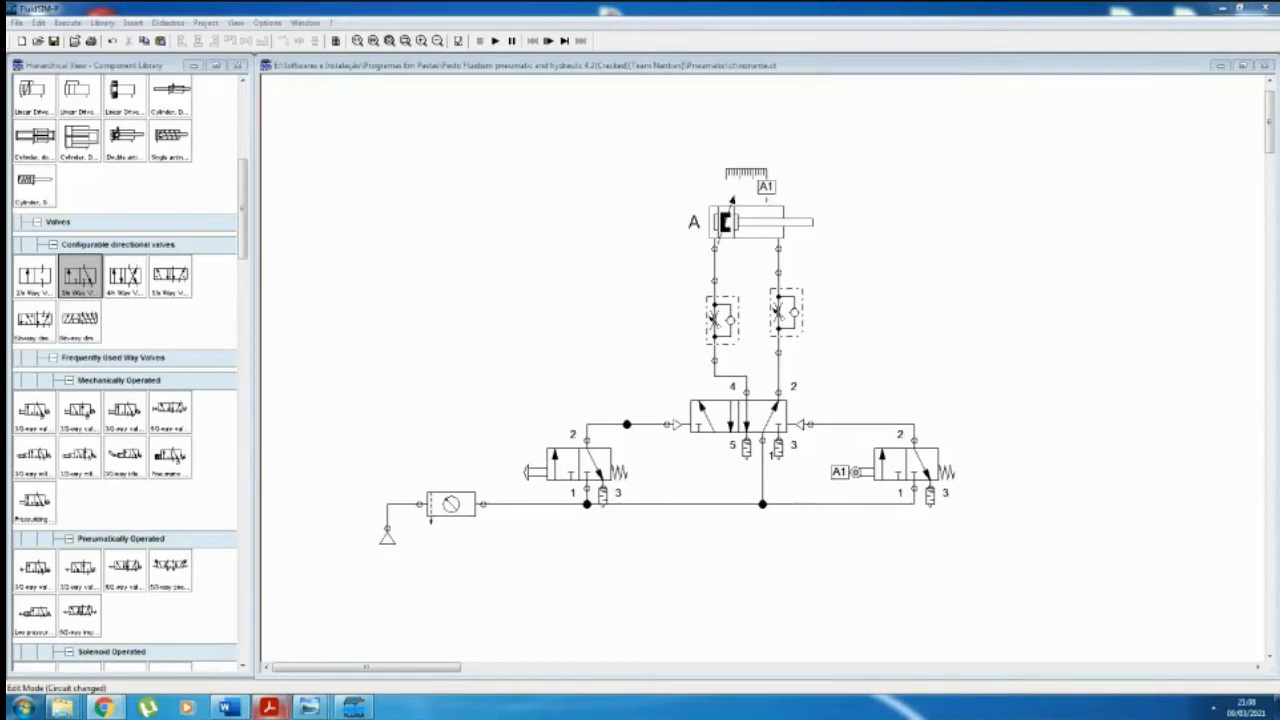
# Step: Dismiss the meeting presentation notification
pyautogui.click(716, 314)
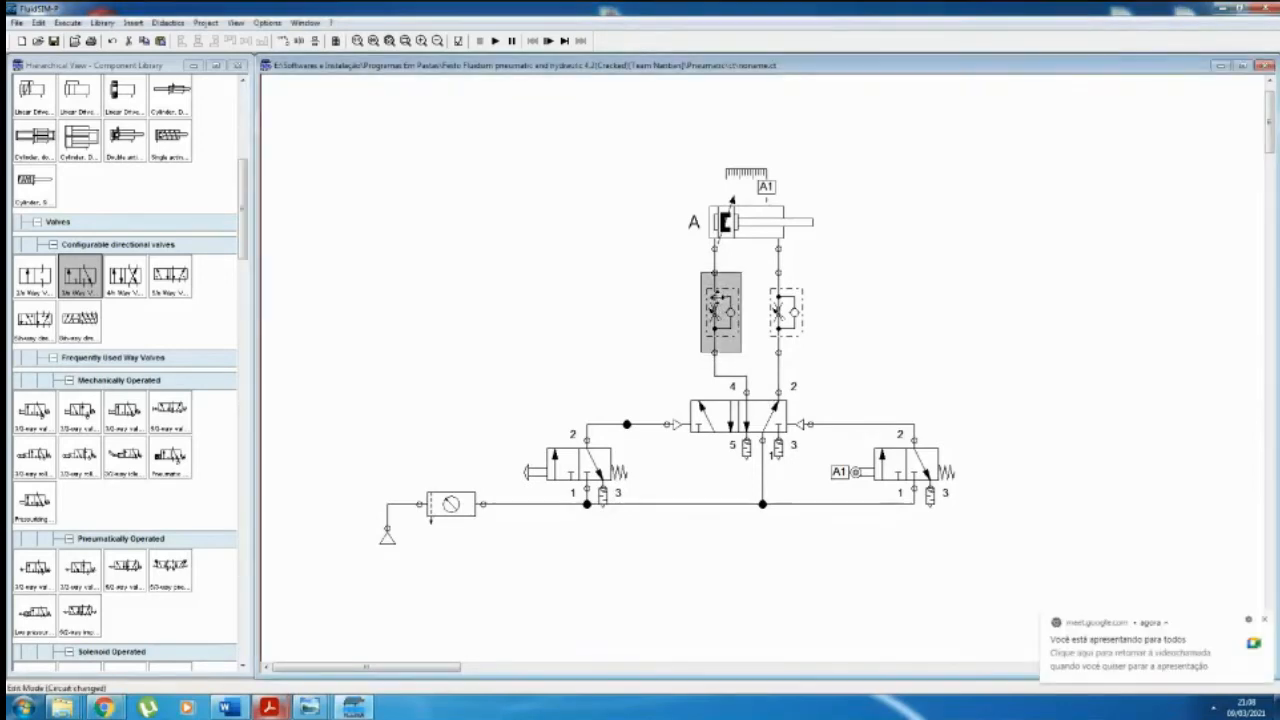
pyautogui.click(840, 306)
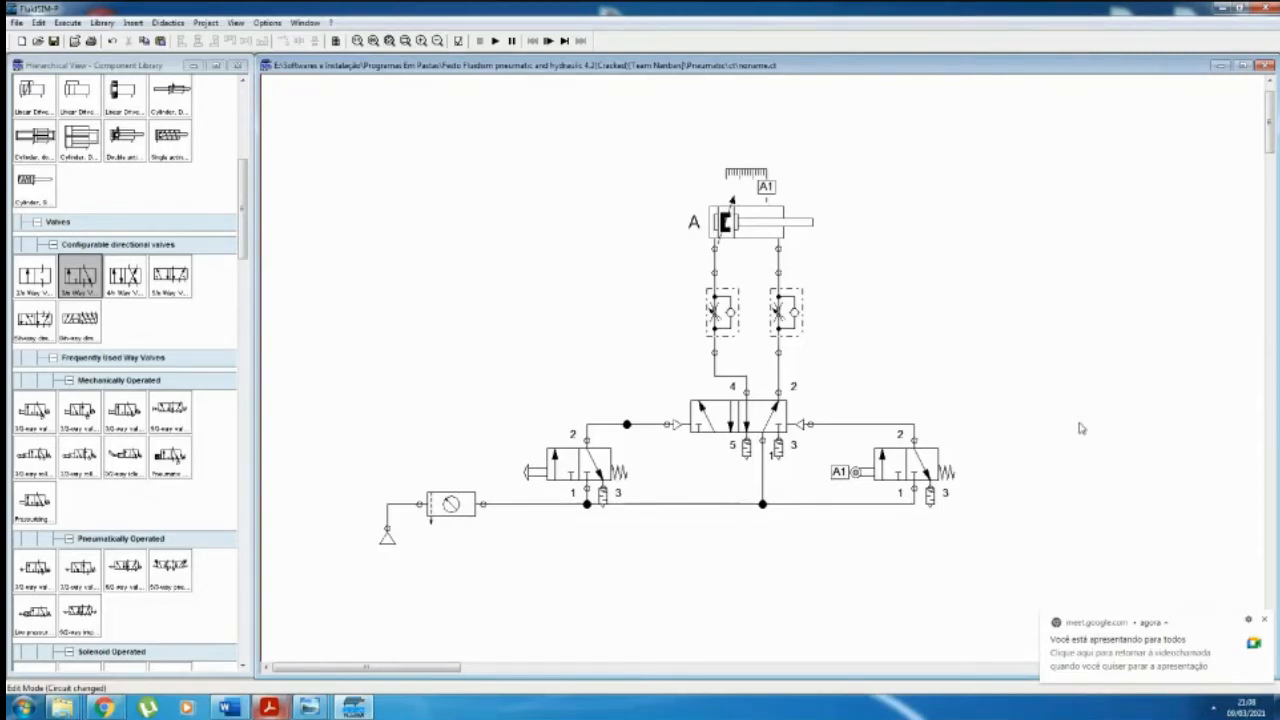
pyautogui.click(1264, 621)
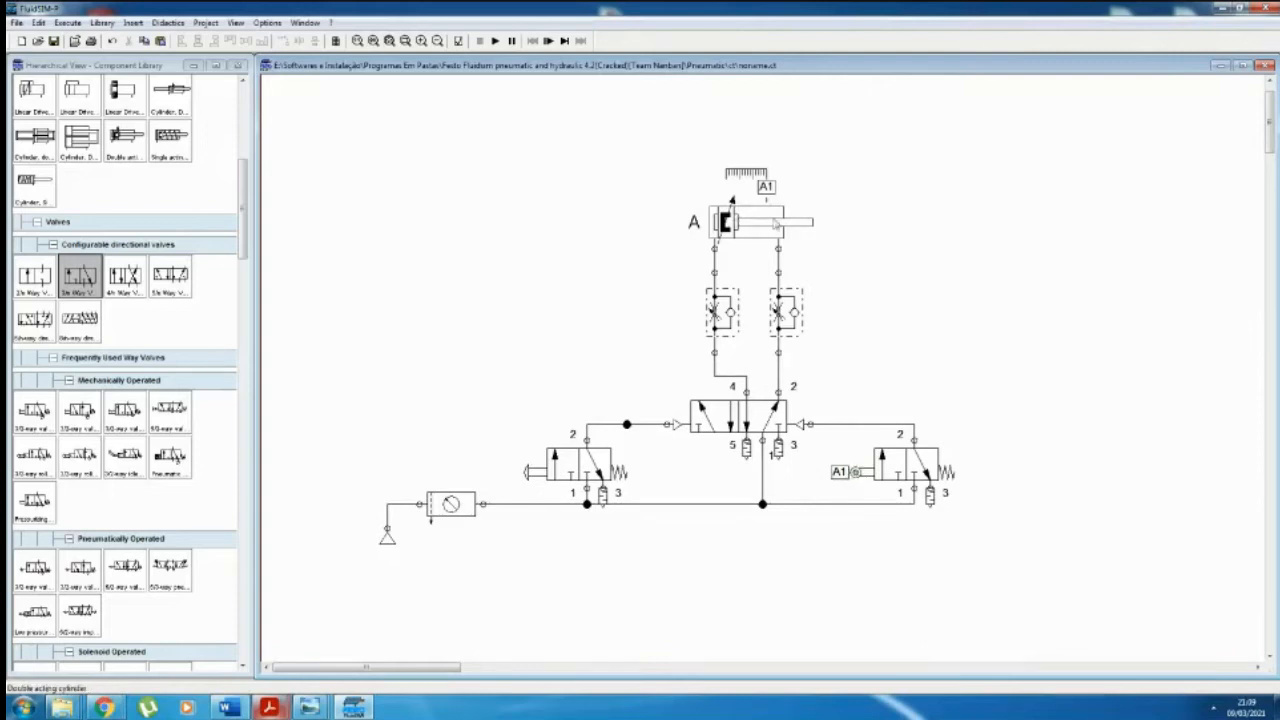
# Step: Try inserting a text object in the empty area beside cylinder A and change its text to A
pyautogui.moveTo(765, 223)
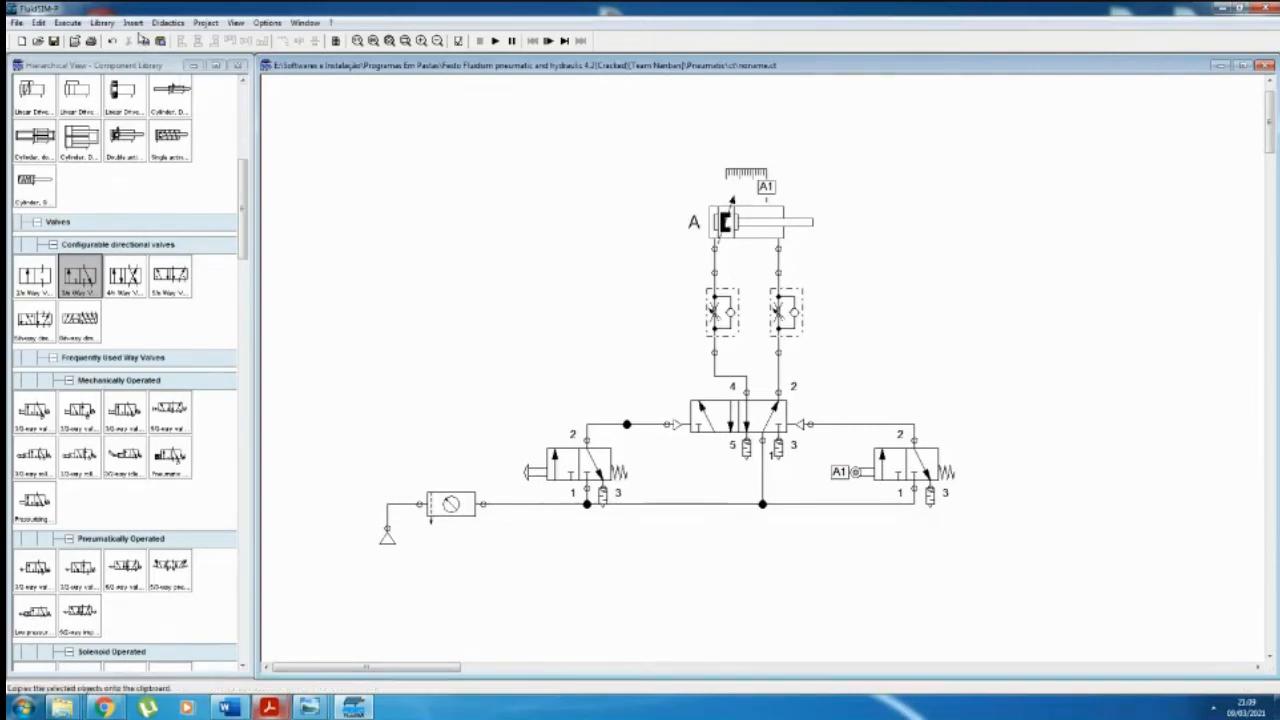
pyautogui.click(133, 23)
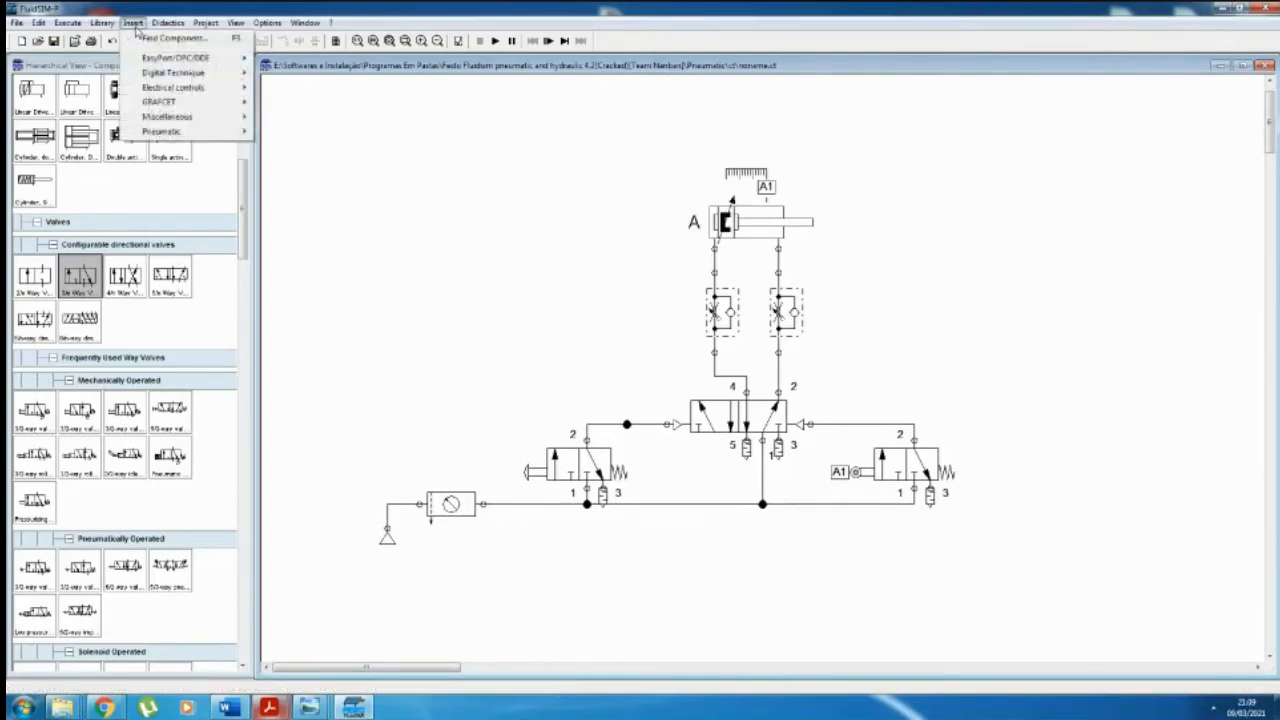
pyautogui.moveTo(199, 119)
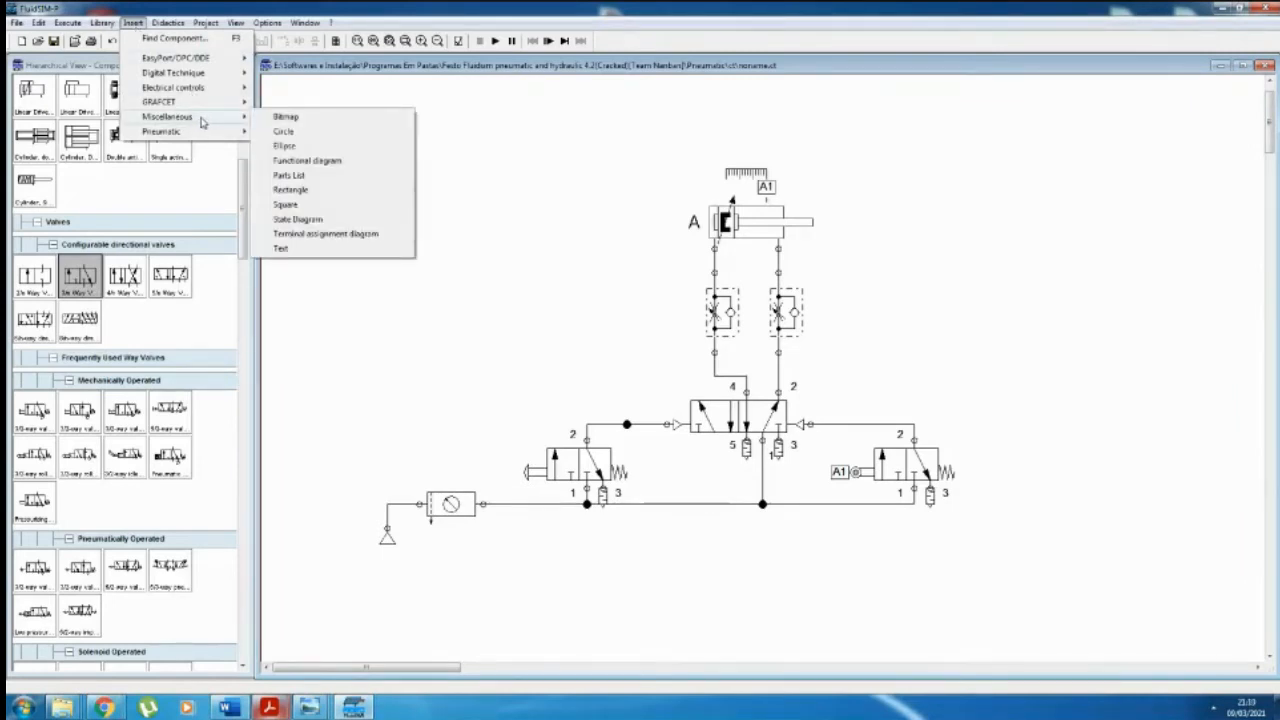
pyautogui.click(293, 251)
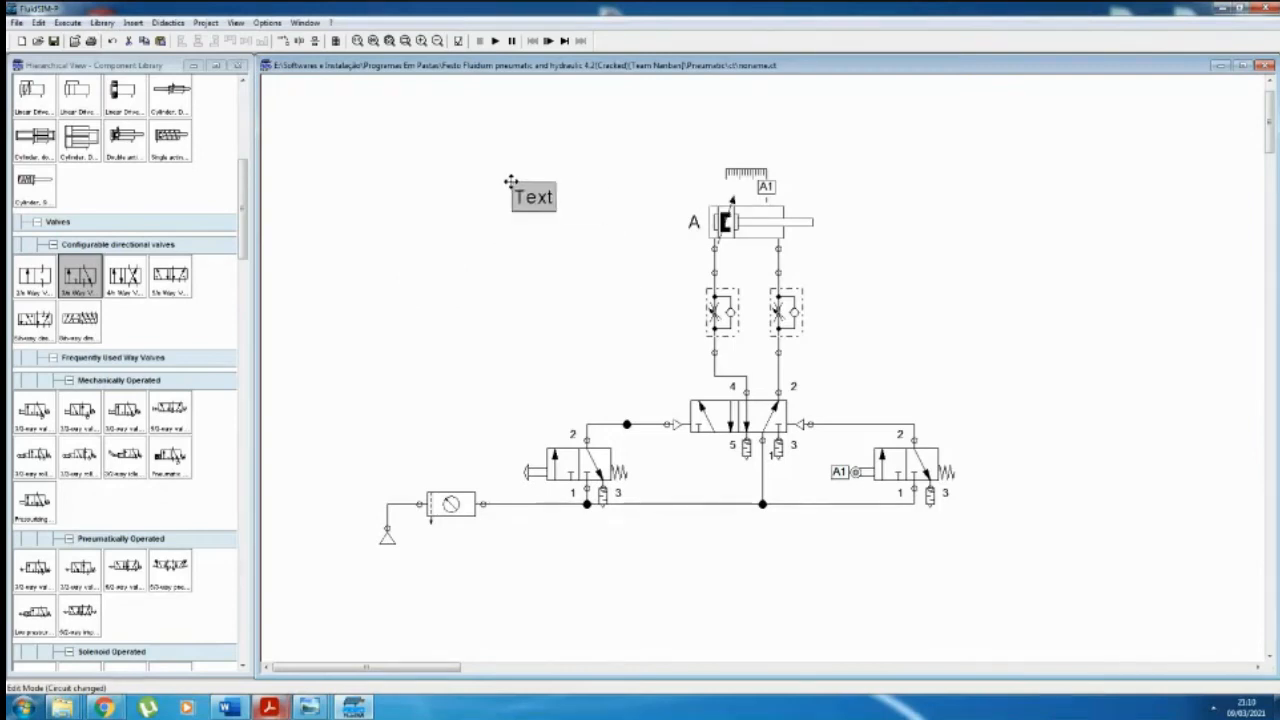
pyautogui.click(512, 184)
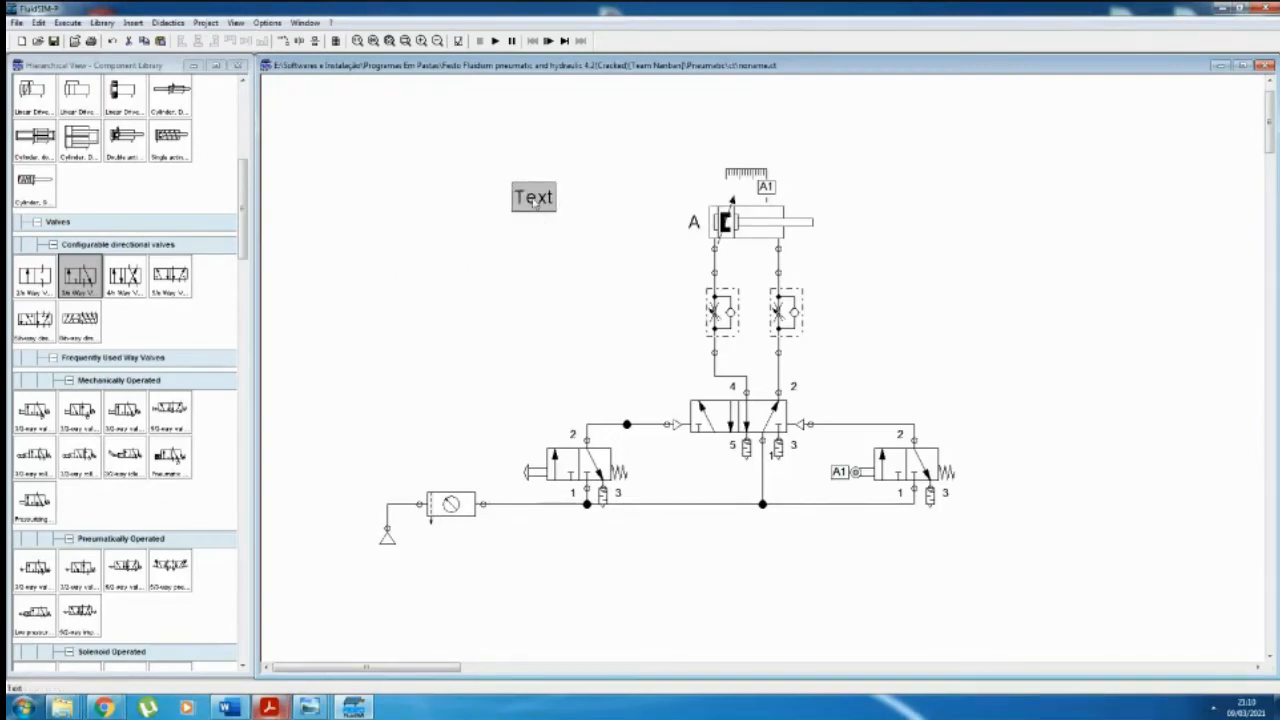
pyautogui.doubleClick(534, 197)
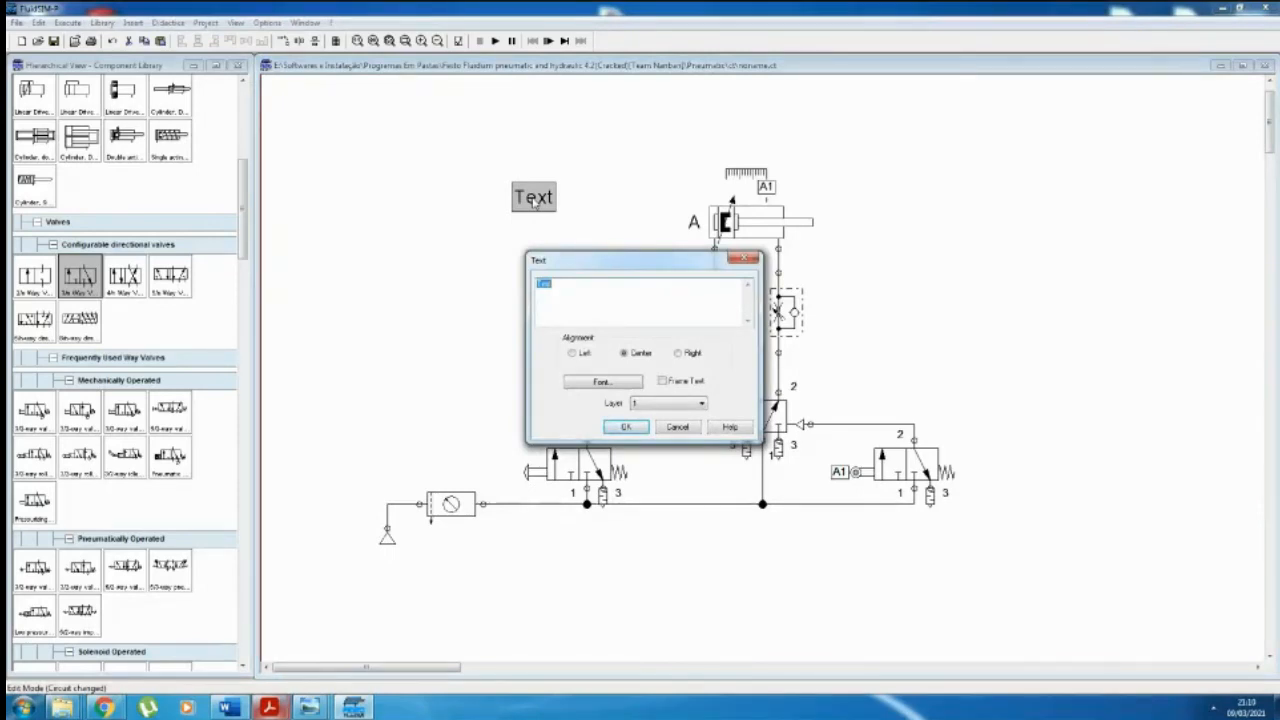
pyautogui.write('A')
pyautogui.click(627, 430)
pyautogui.moveTo(543, 204)
pyautogui.mouseDown()
pyautogui.moveTo(697, 216)
pyautogui.moveTo(562, 219)
pyautogui.mouseUp()
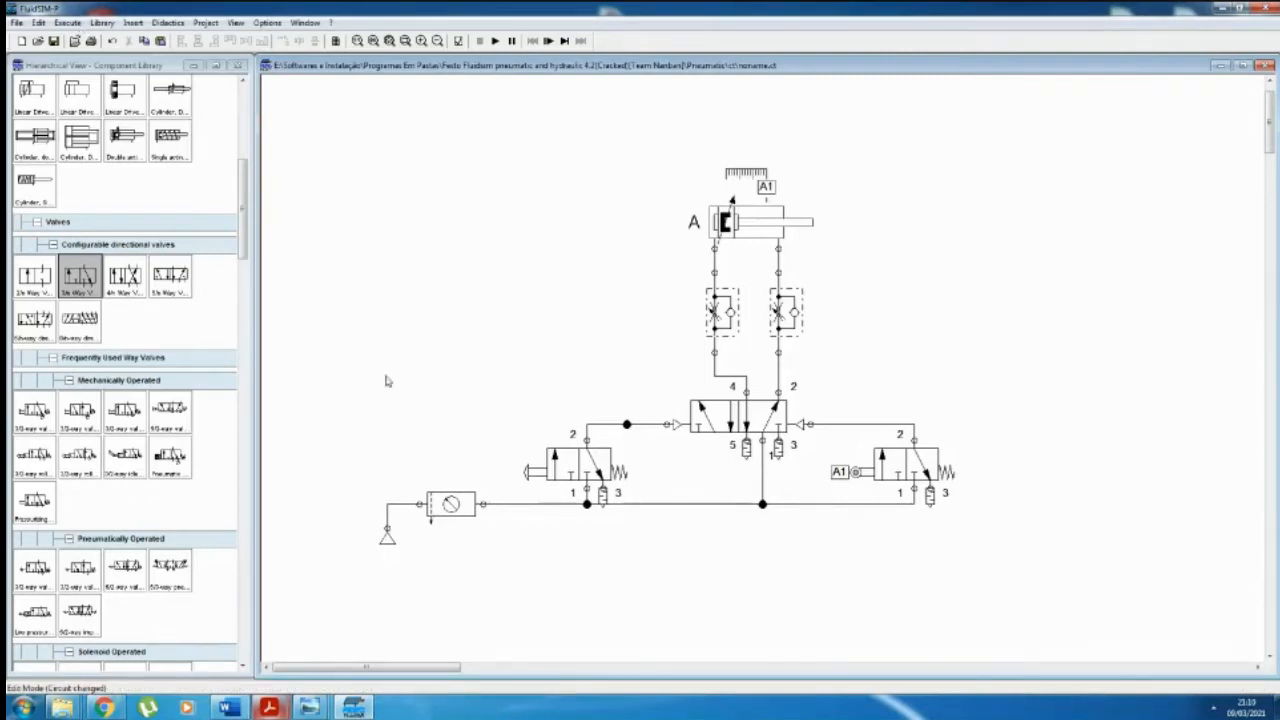
# Step: Simulate the circuit, operate the push-button valve repeatedly to cycle cylinder A, and return to edit mode
pyautogui.click(68, 22)
pyautogui.click(81, 73)
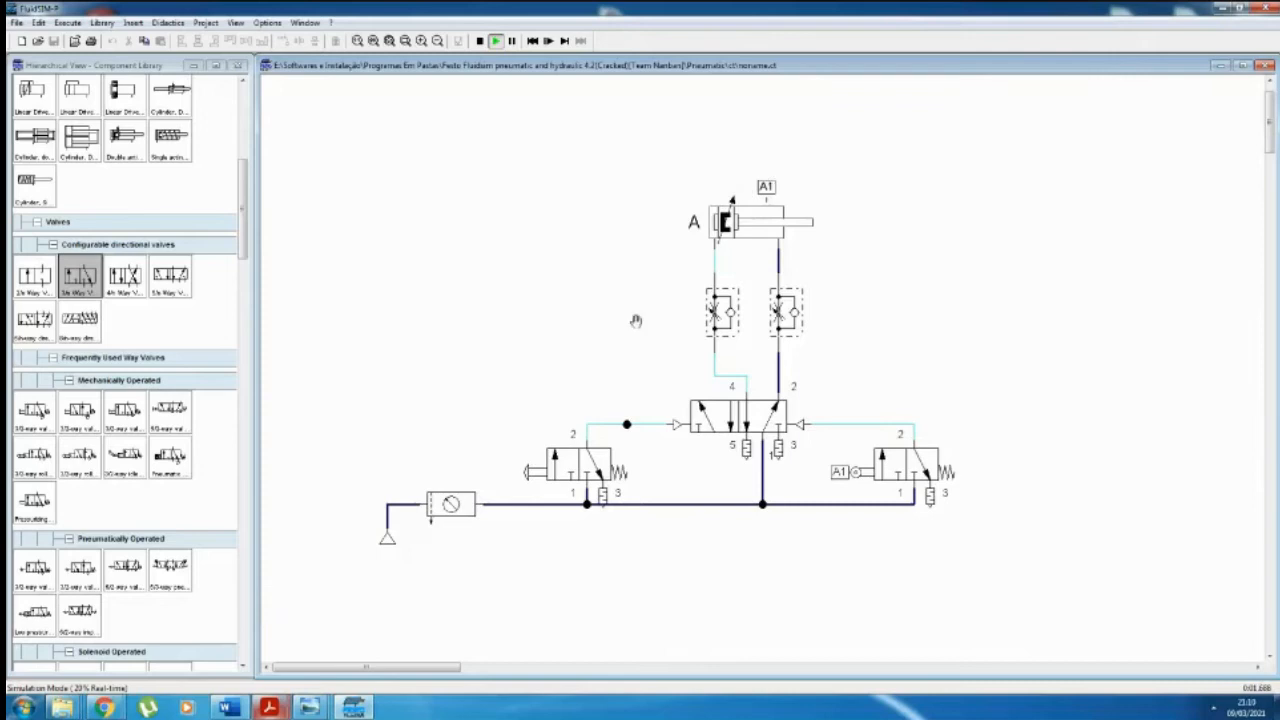
pyautogui.click(538, 466)
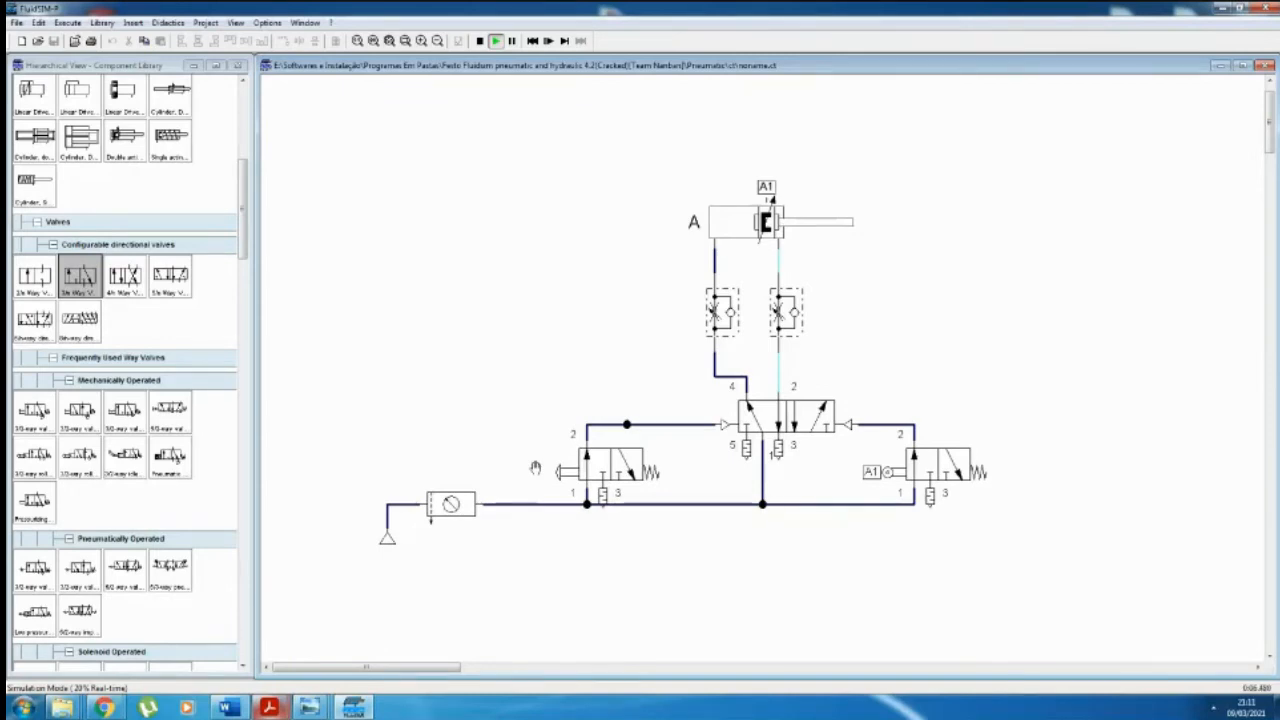
pyautogui.click(535, 468)
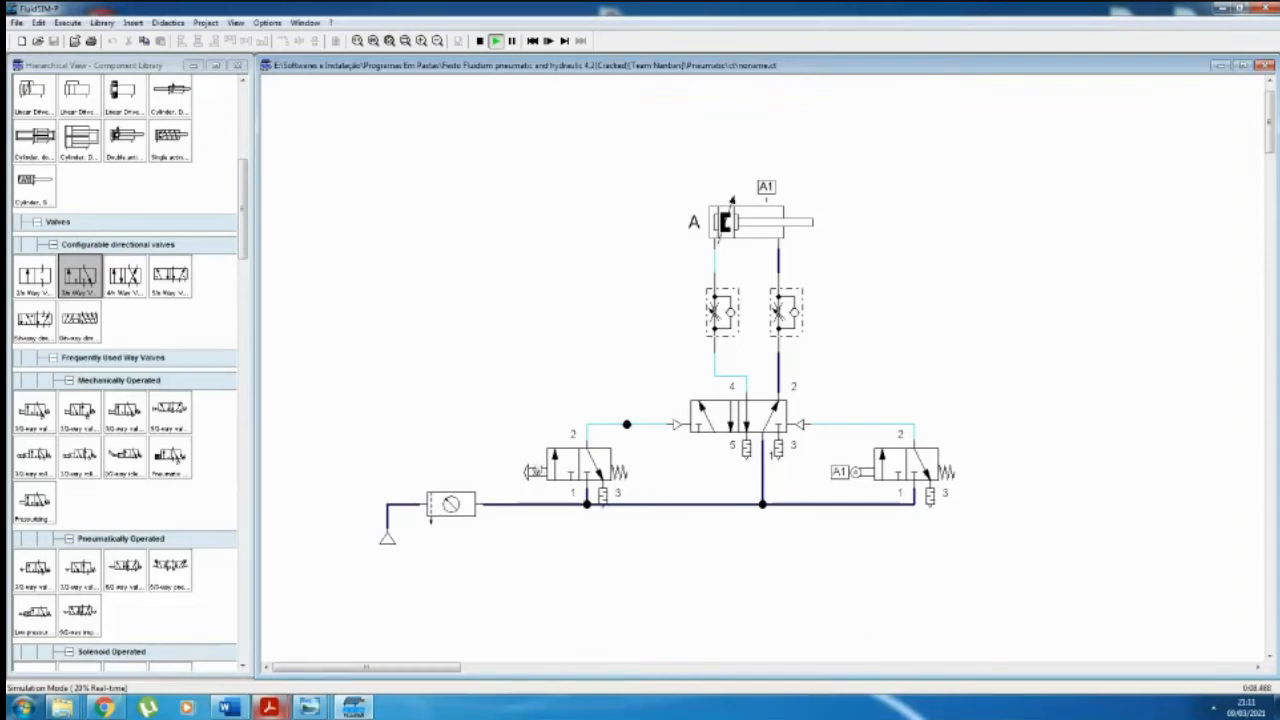
pyautogui.click(536, 468)
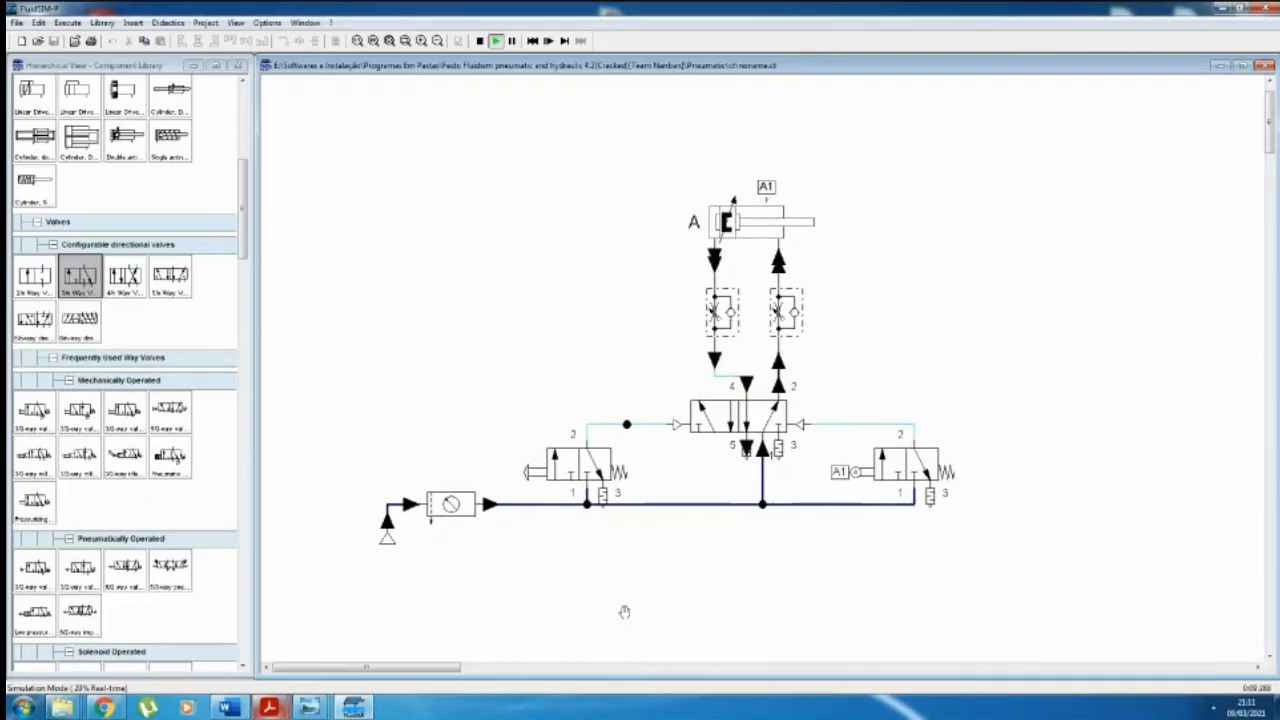
pyautogui.click(541, 464)
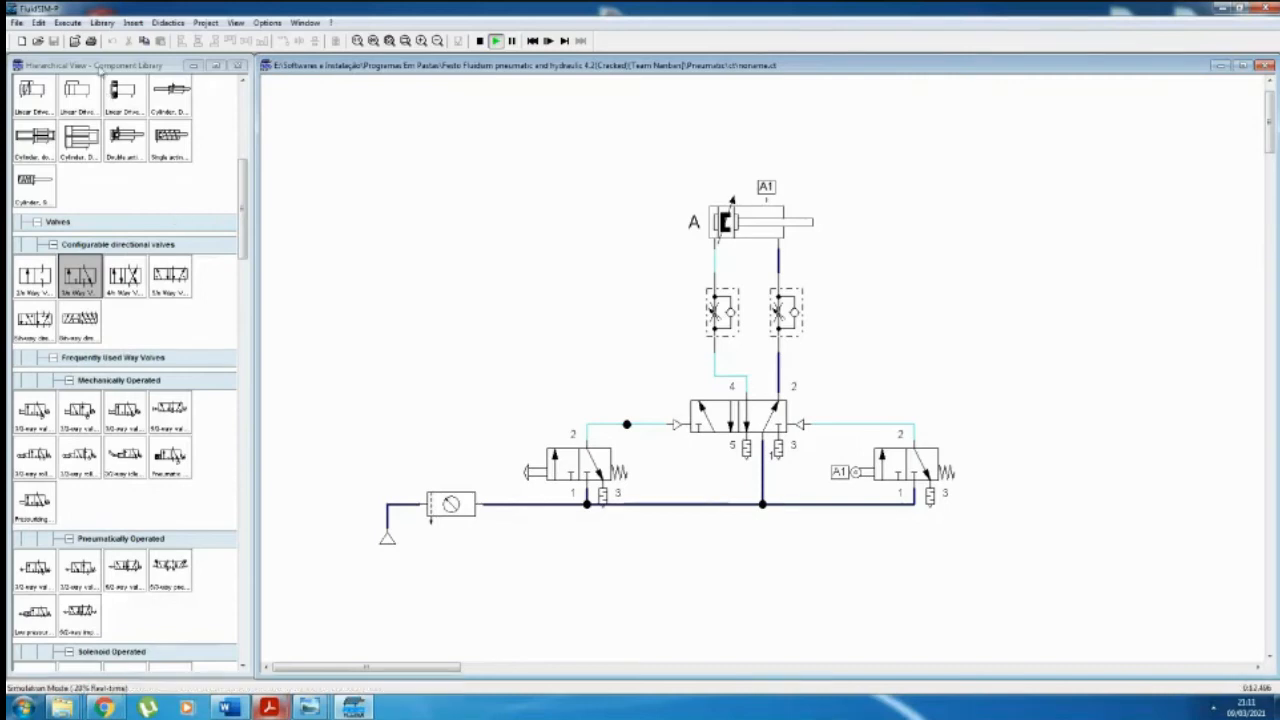
pyautogui.click(68, 21)
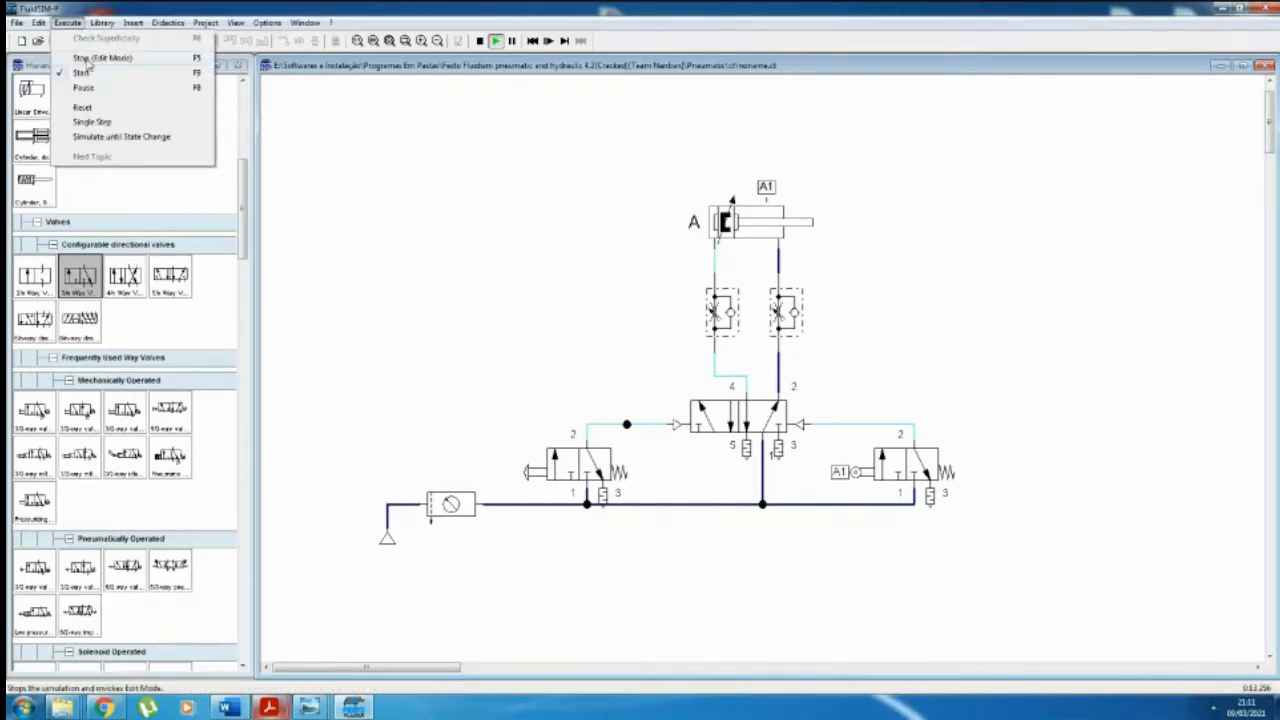
pyautogui.click(90, 58)
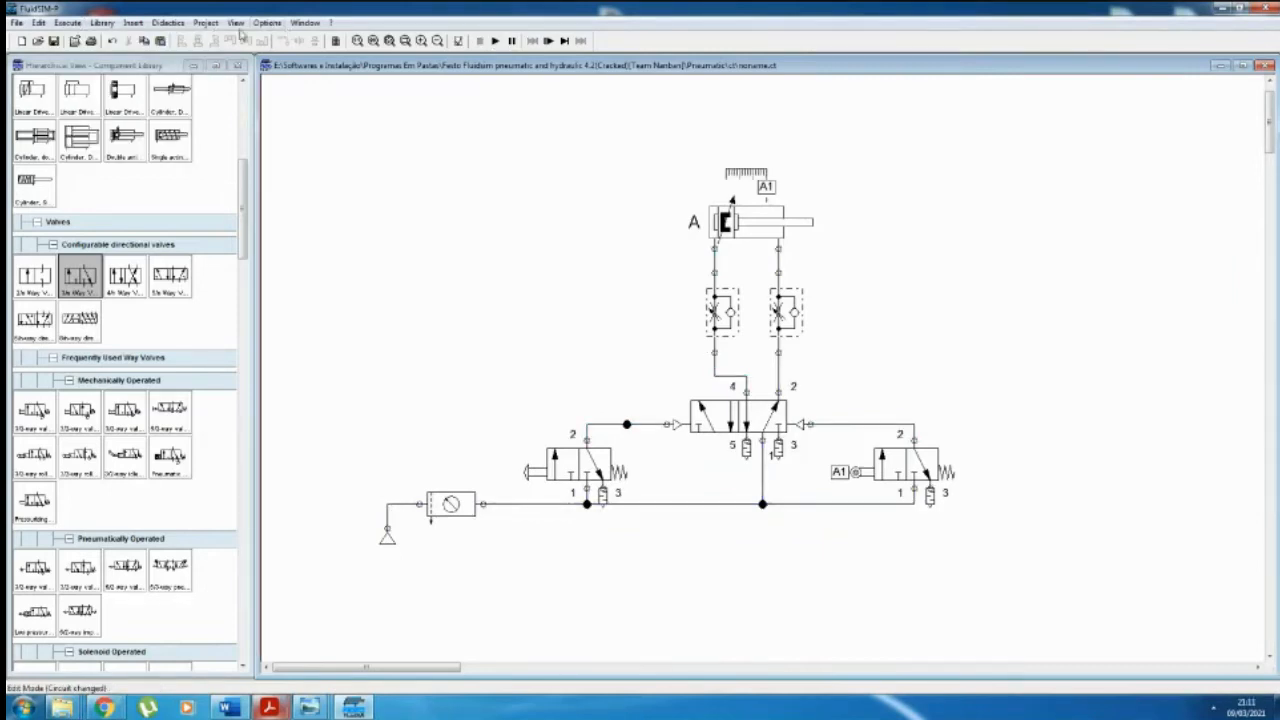
# Step: Set the simulation speed to a slow motion factor of 1:1 in the simulation options
pyautogui.click(267, 22)
pyautogui.click(282, 39)
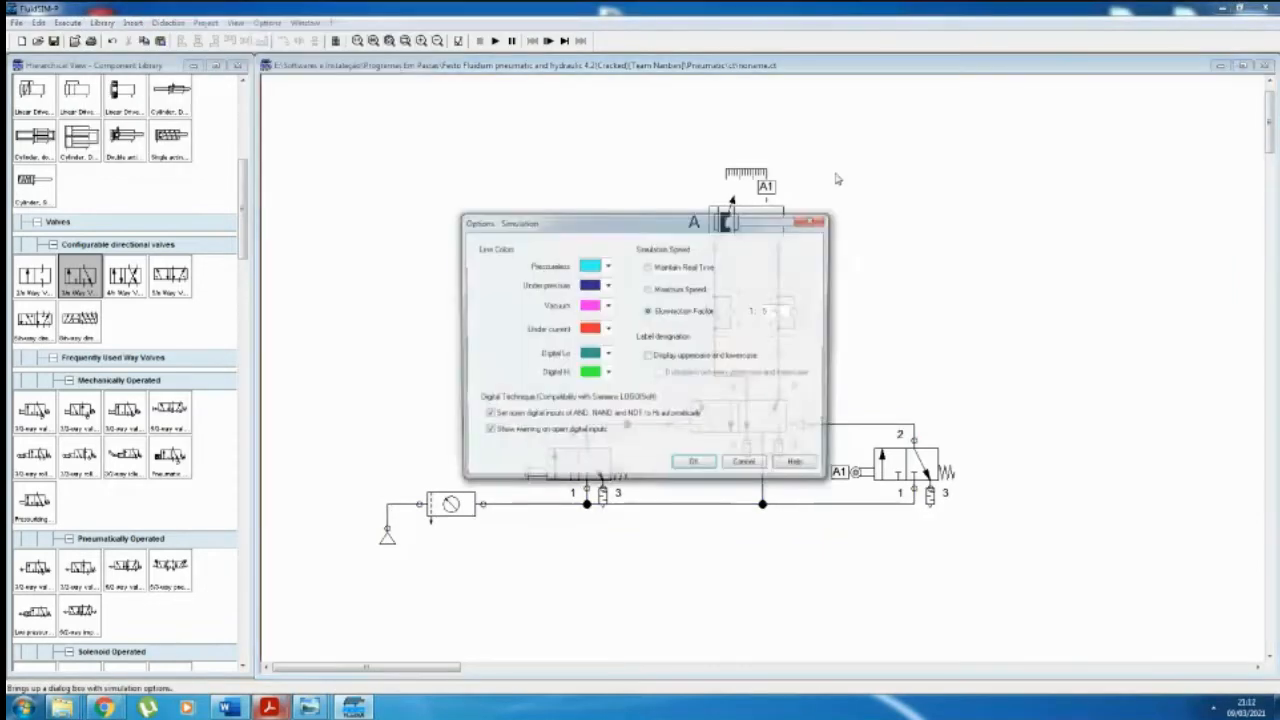
pyautogui.click(716, 312)
pyautogui.write('1')
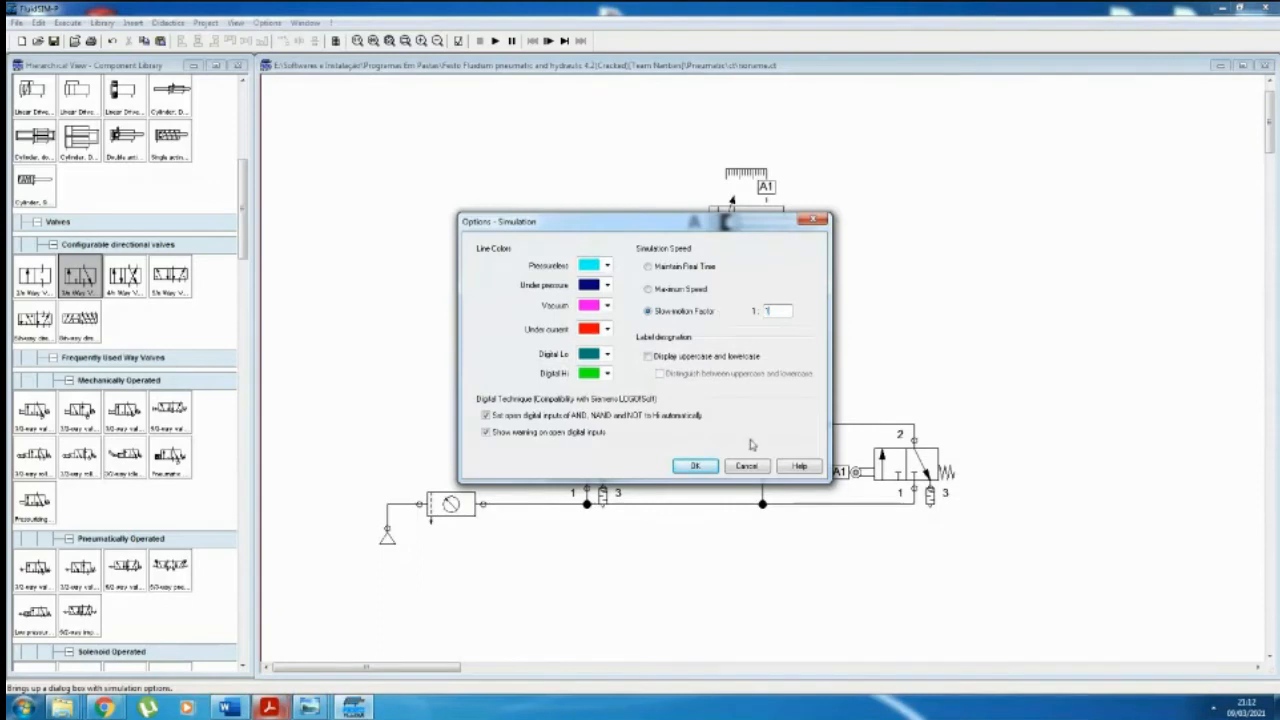
pyautogui.click(692, 466)
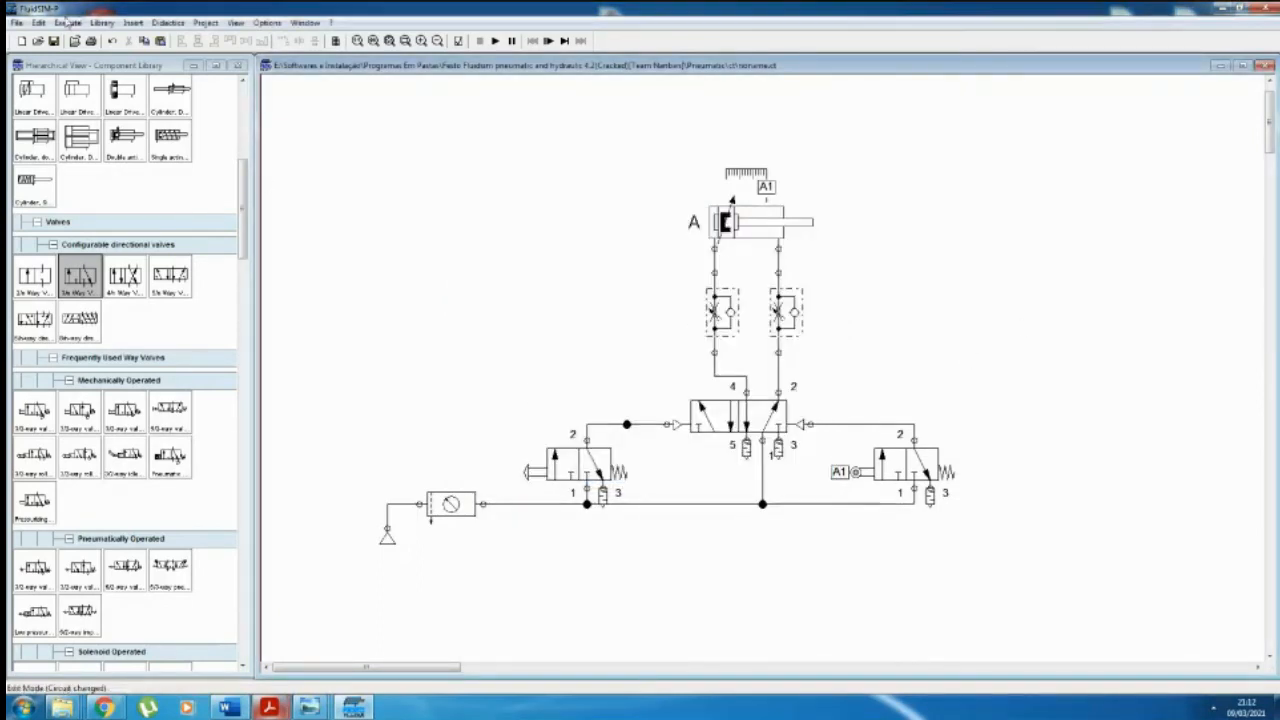
# Step: Simulate the circuit at the new speed, operate the push-button valve to cycle cylinder A, and return to edit mode
pyautogui.click(67, 22)
pyautogui.click(100, 63)
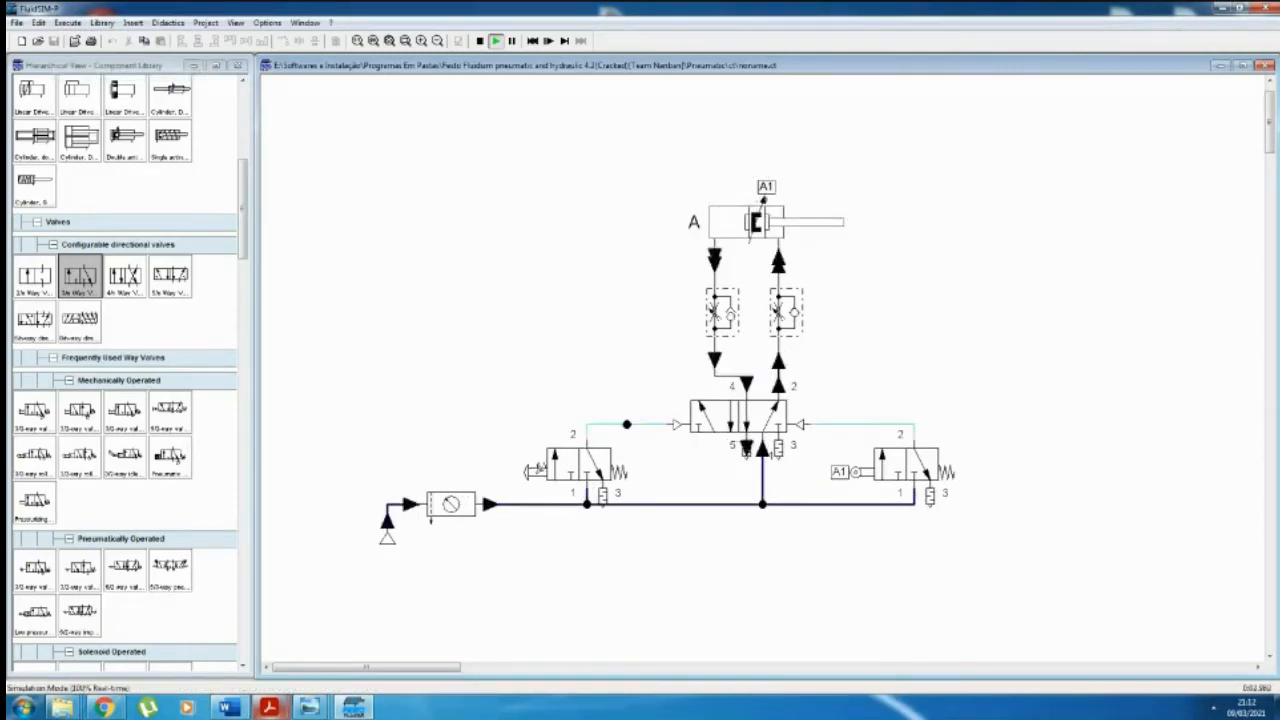
pyautogui.click(540, 468)
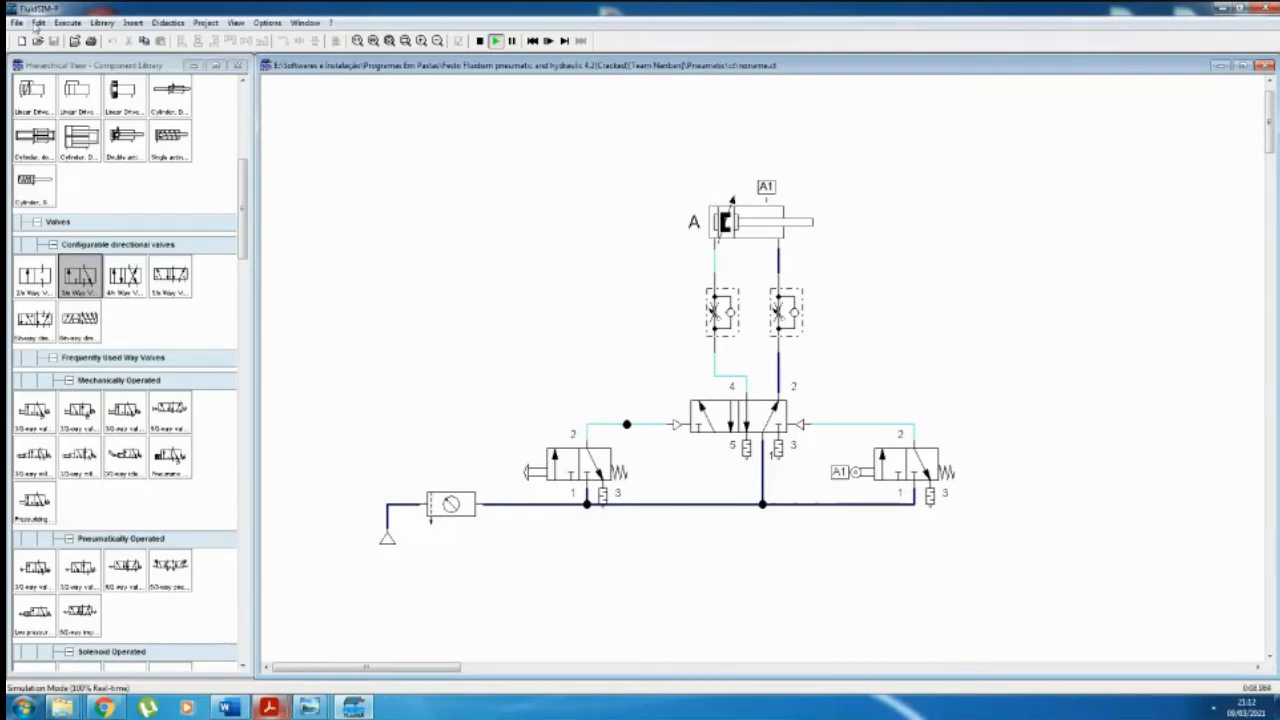
pyautogui.click(67, 22)
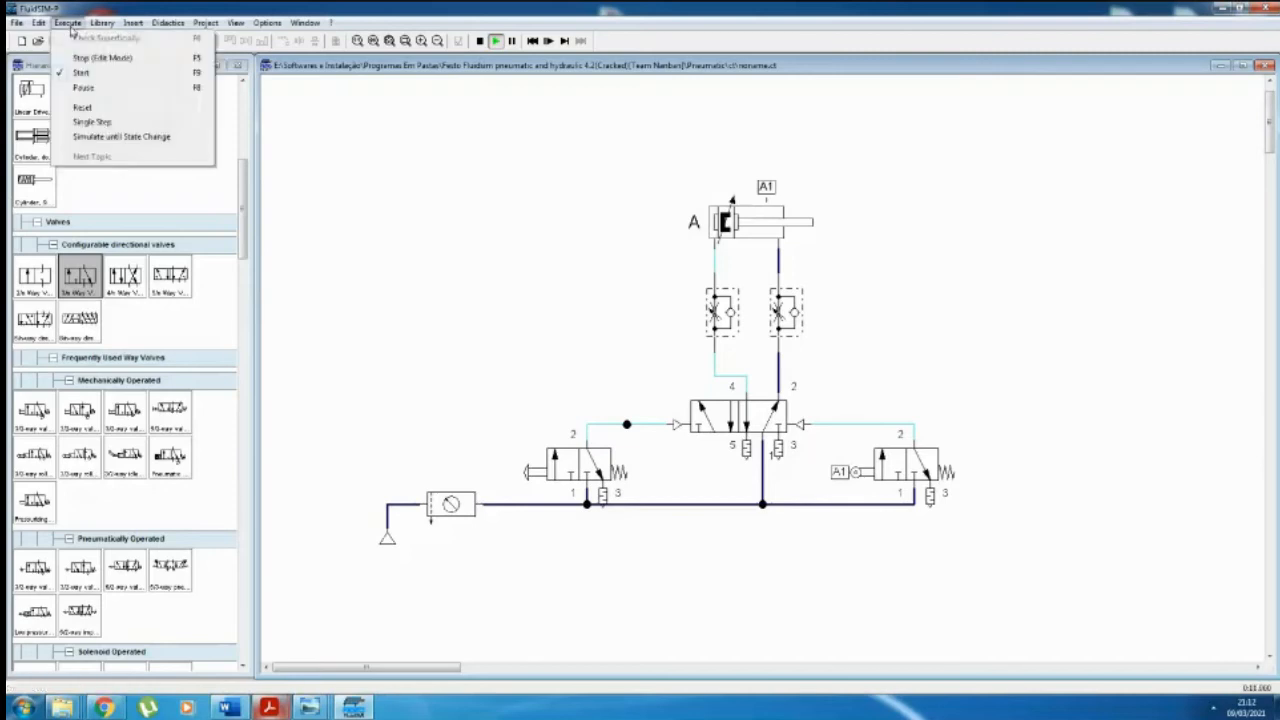
pyautogui.click(82, 38)
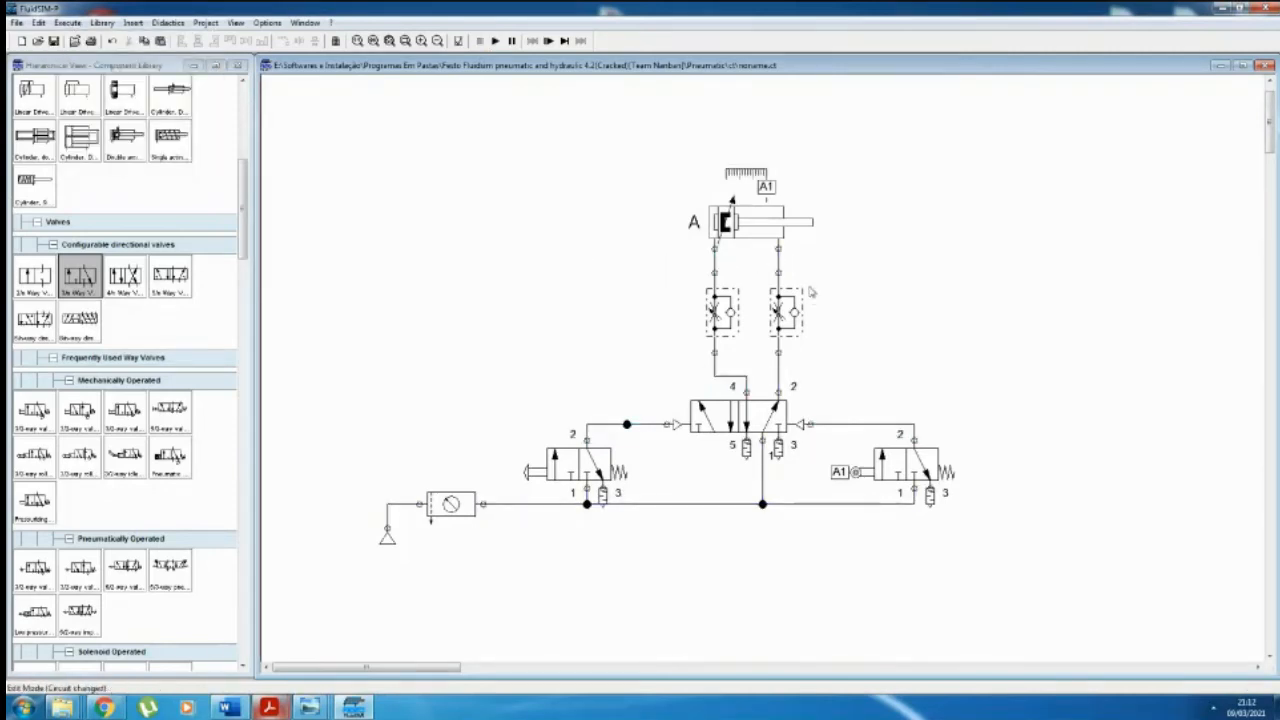
# Step: Set the opening level of the one-way flow control valve on cylinder A's left port to 10%
pyautogui.click(735, 313)
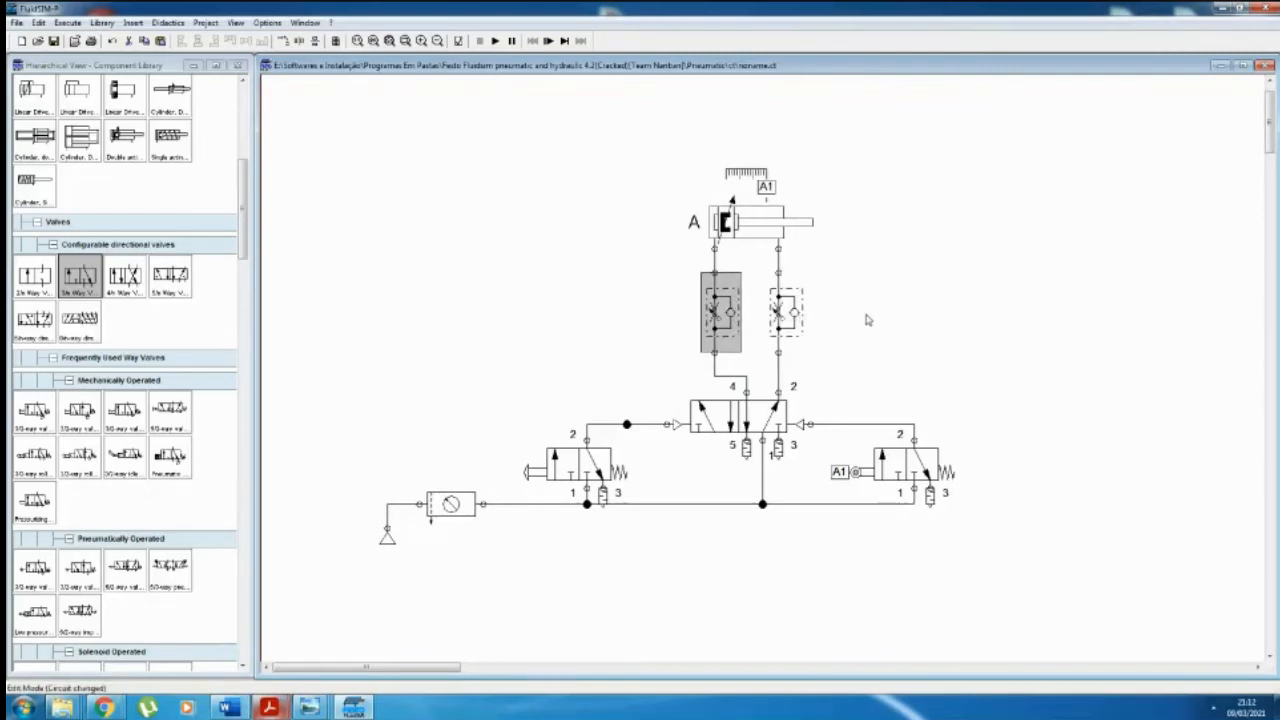
pyautogui.click(930, 288)
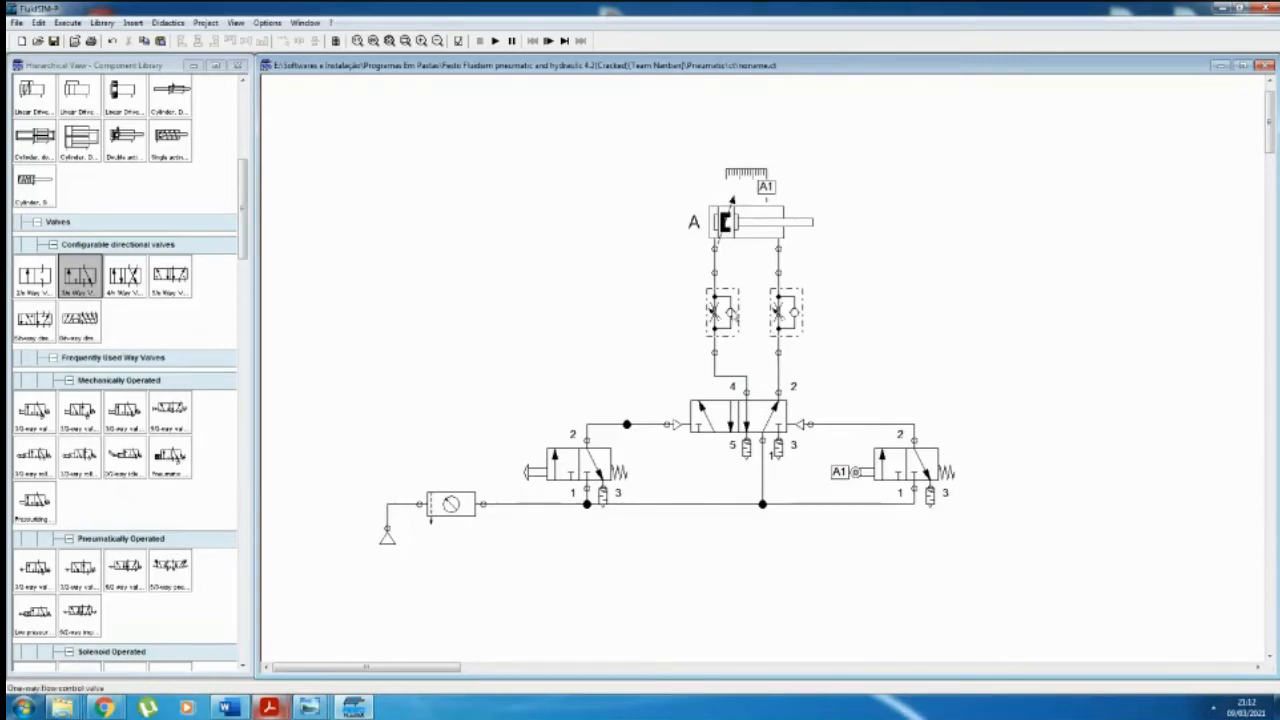
pyautogui.doubleClick(726, 320)
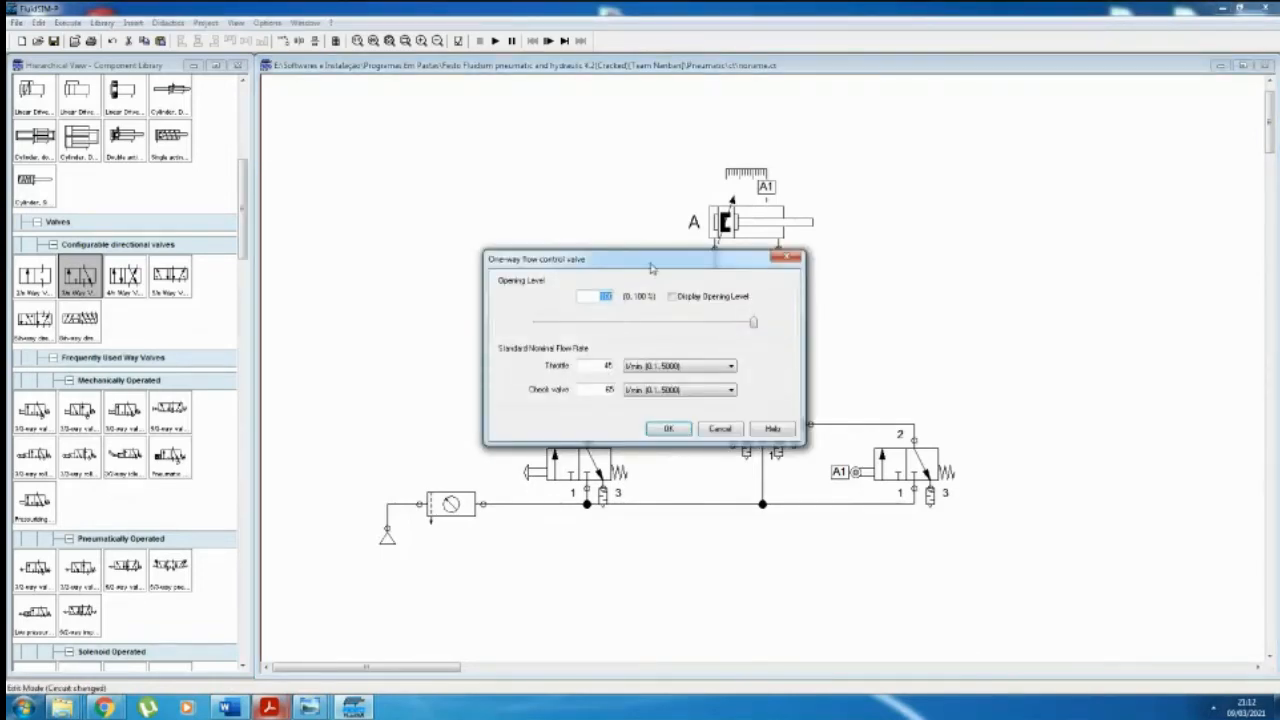
pyautogui.moveTo(650, 262); pyautogui.dragTo(999, 219)
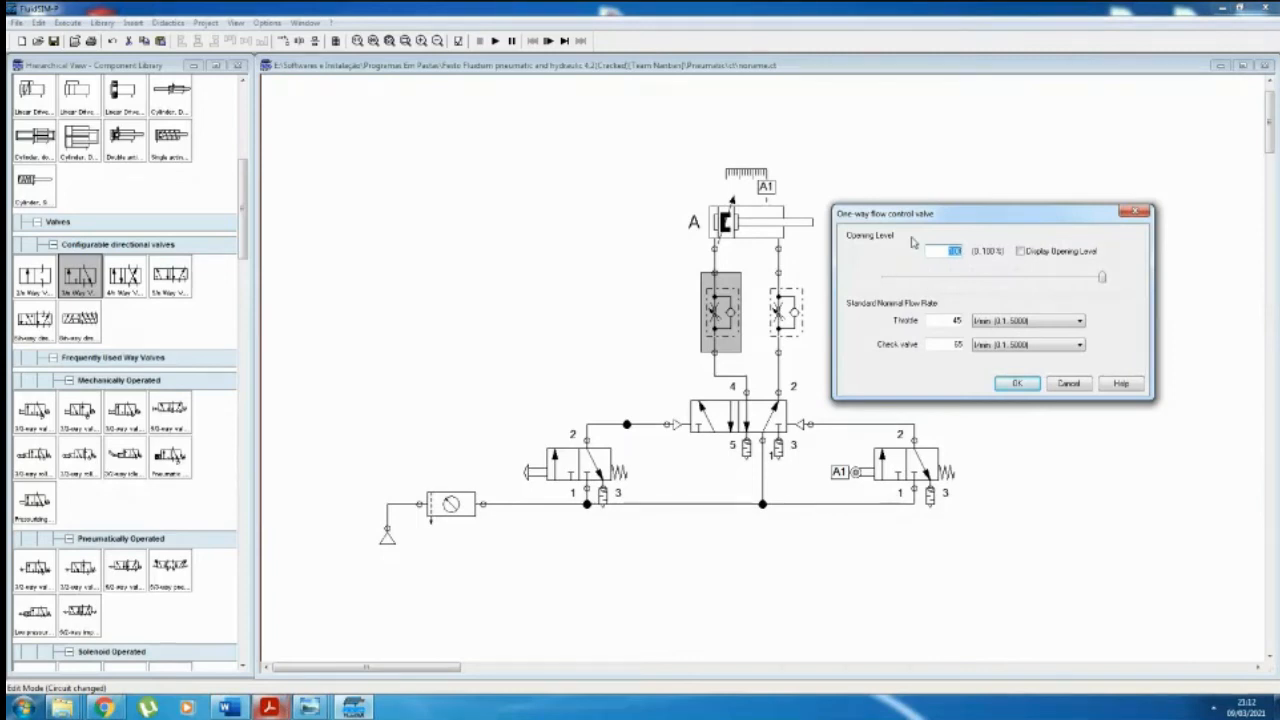
pyautogui.moveTo(913, 216); pyautogui.dragTo(935, 199)
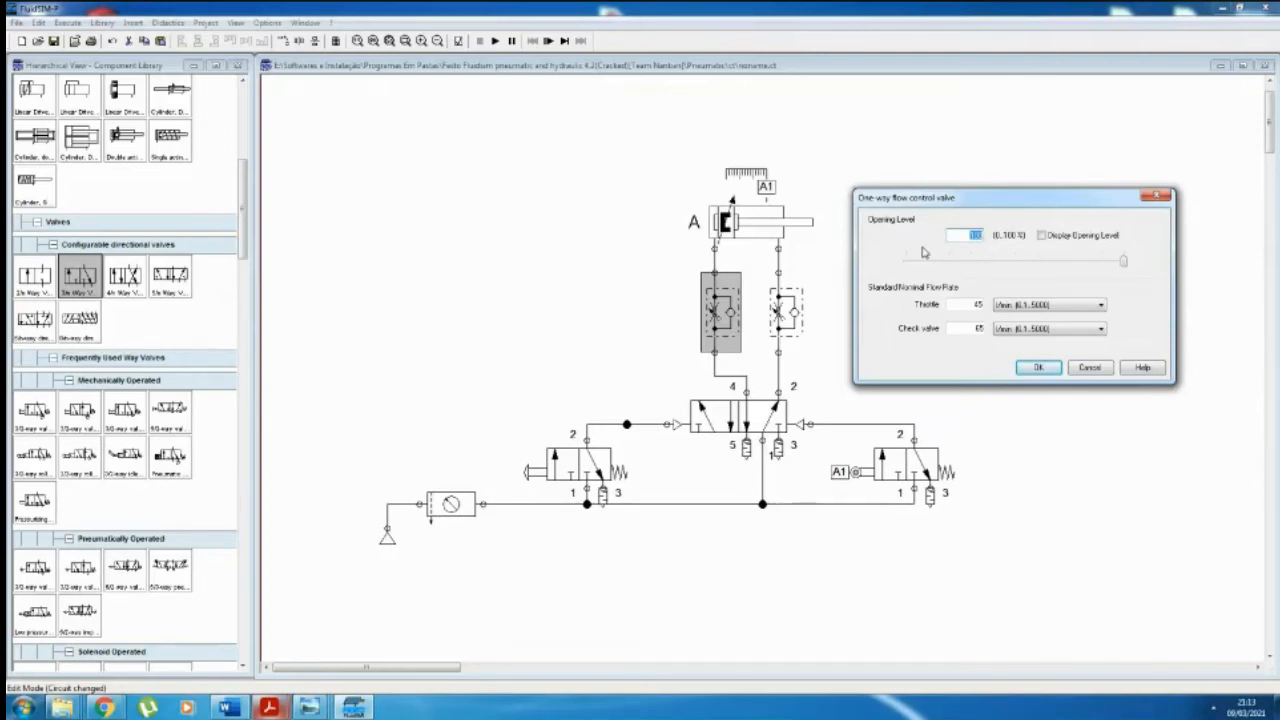
pyautogui.write('10')
pyautogui.click(1039, 368)
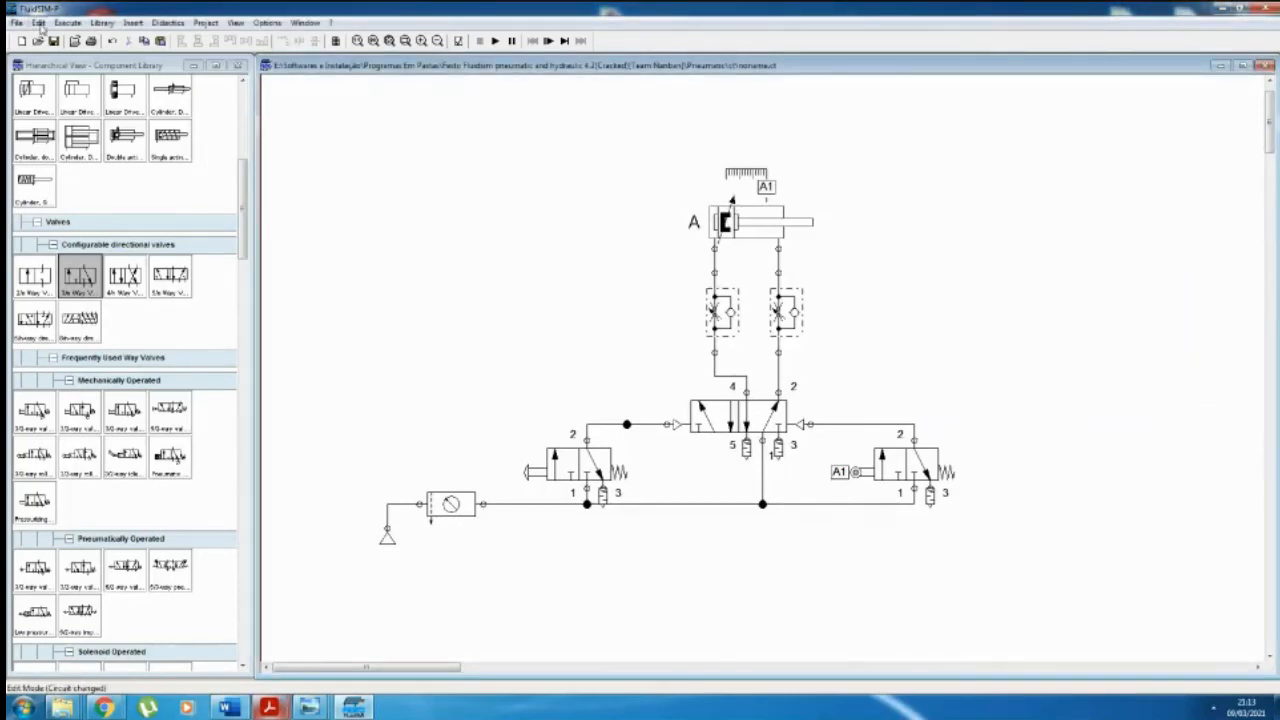
# Step: Simulate the throttled circuit, operate the push-button valve to watch cylinder A's stroke, and stop the simulation
pyautogui.click(67, 22)
pyautogui.click(82, 73)
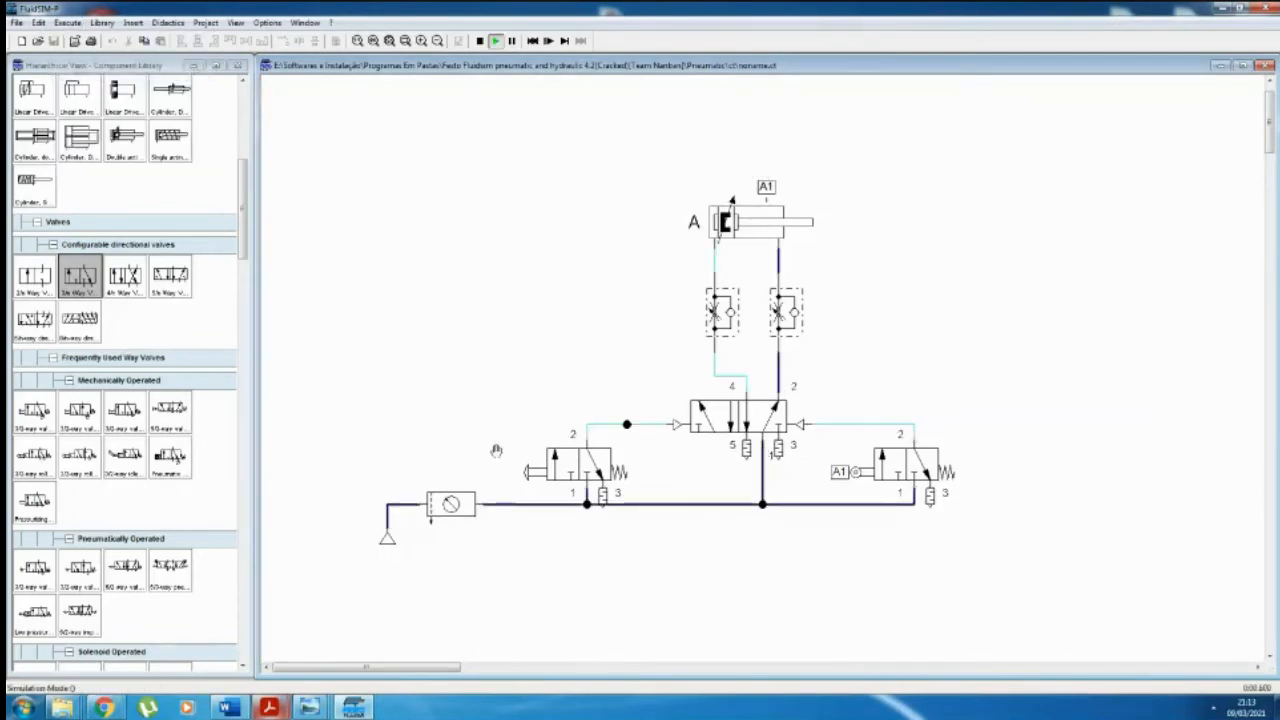
pyautogui.click(536, 468)
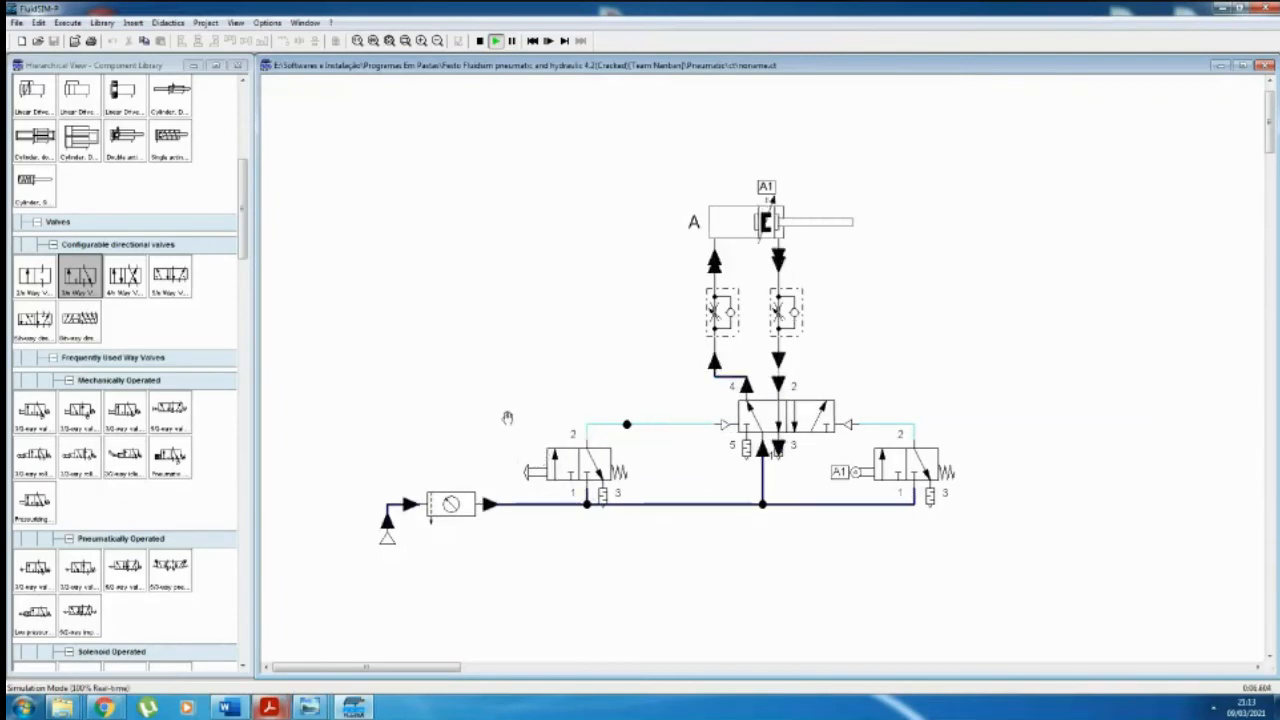
pyautogui.click(553, 453)
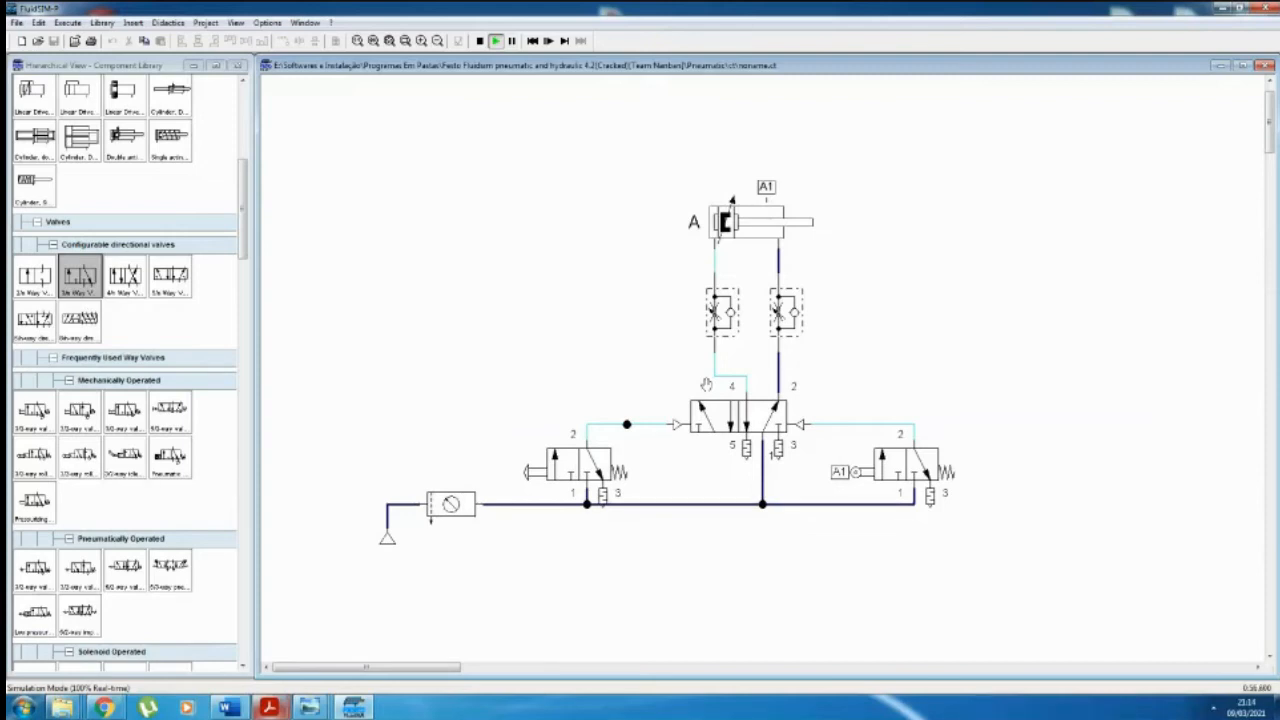
pyautogui.click(68, 22)
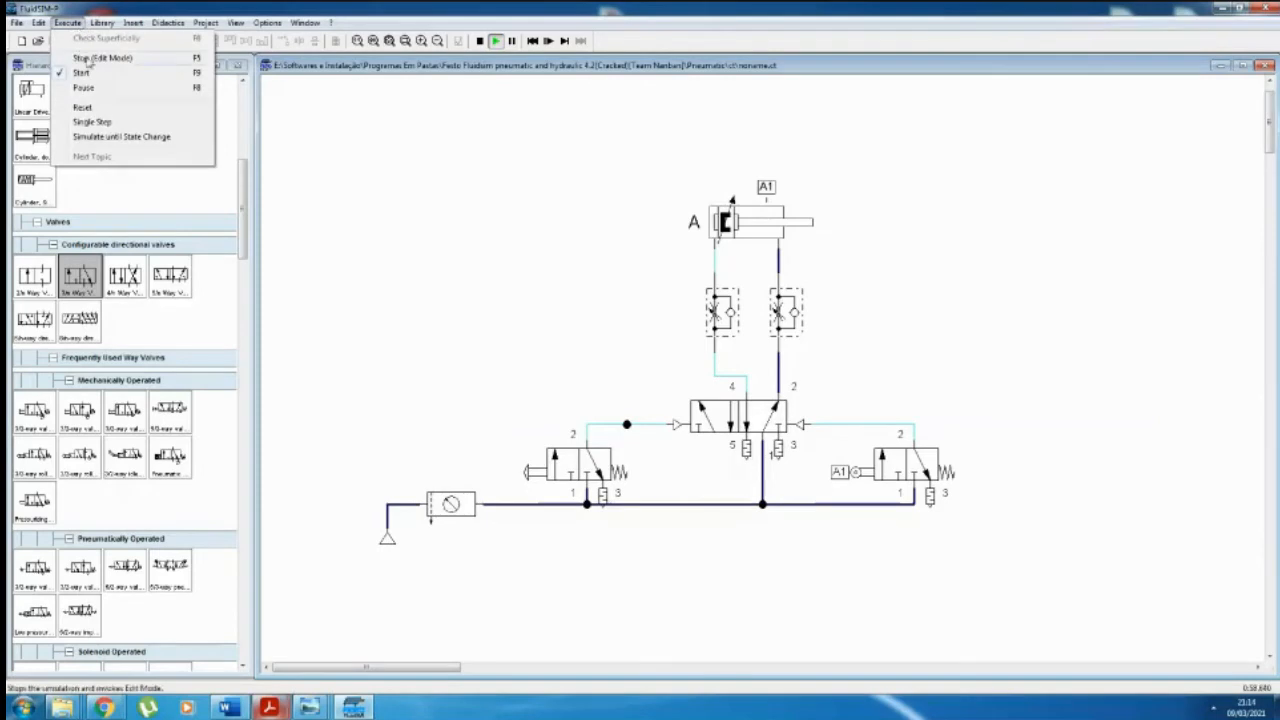
pyautogui.click(86, 58)
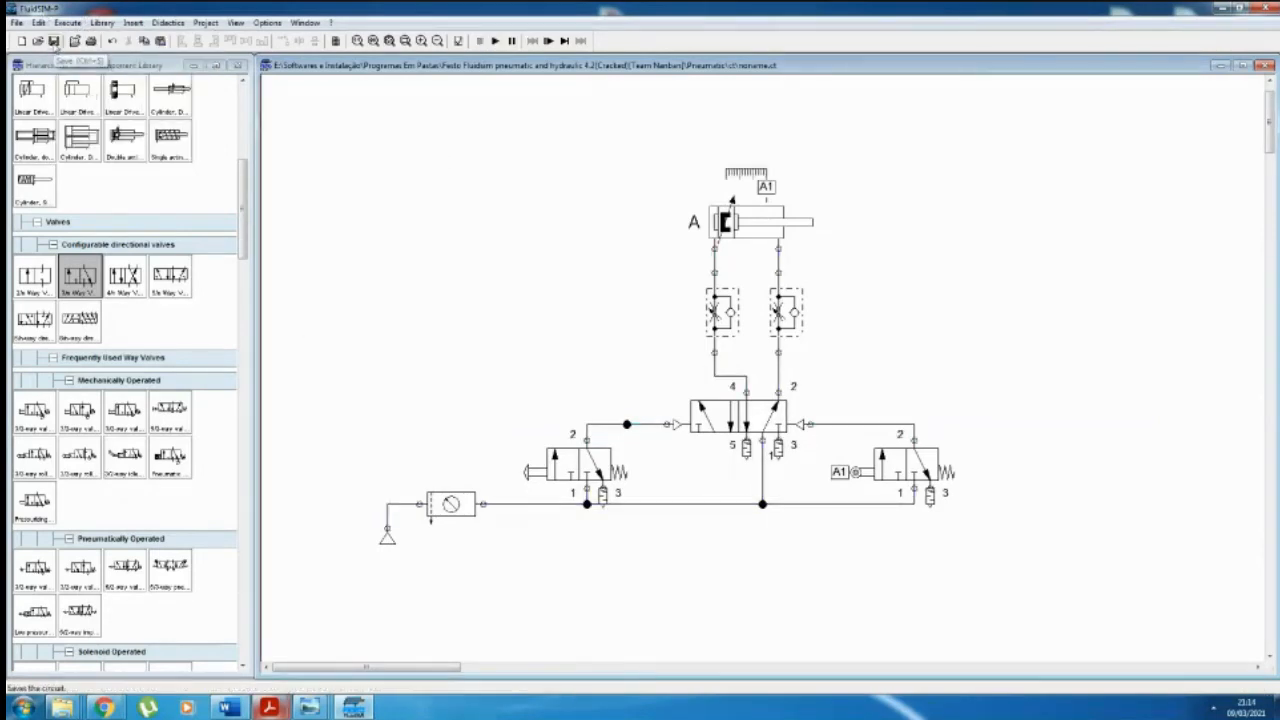
# Step: Save the circuit under the file name Fim de curso 1
pyautogui.click(54, 41)
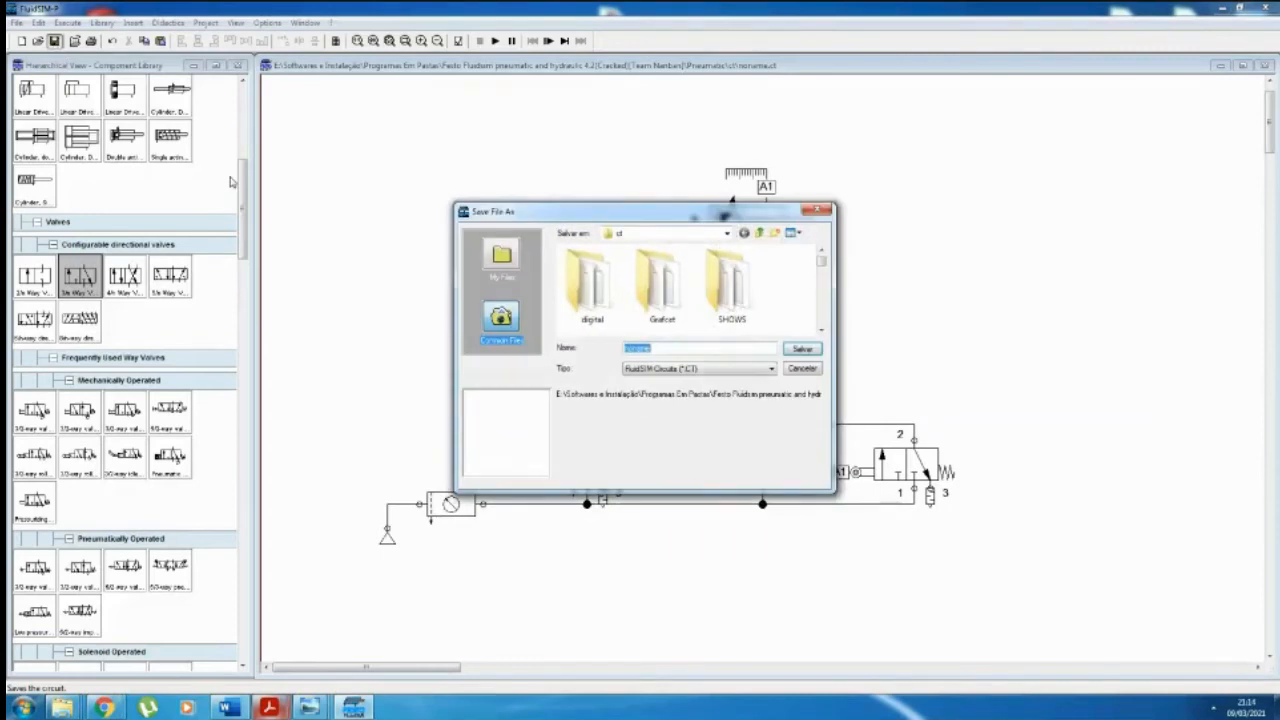
pyautogui.write('Fim de curso 1')
pyautogui.press('Return')
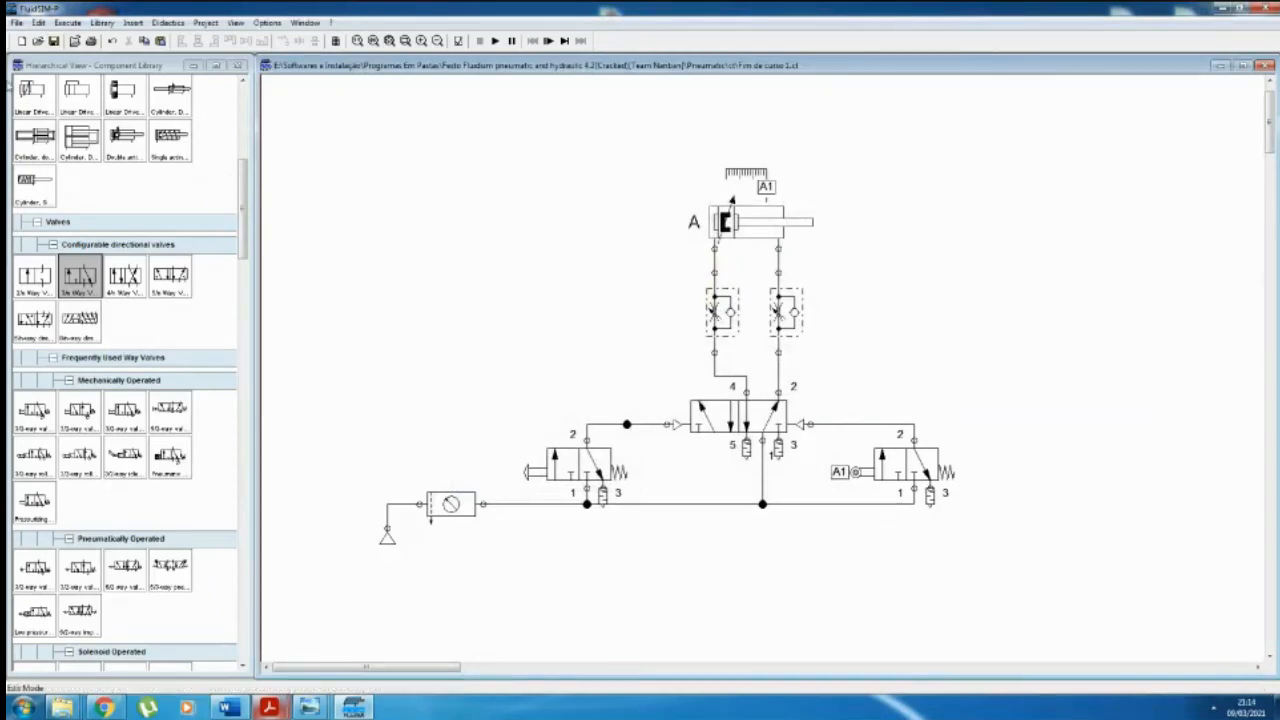
# Step: Start a new circuit and place a double-acting cylinder in the upper middle of the drawing
pyautogui.click(21, 41)
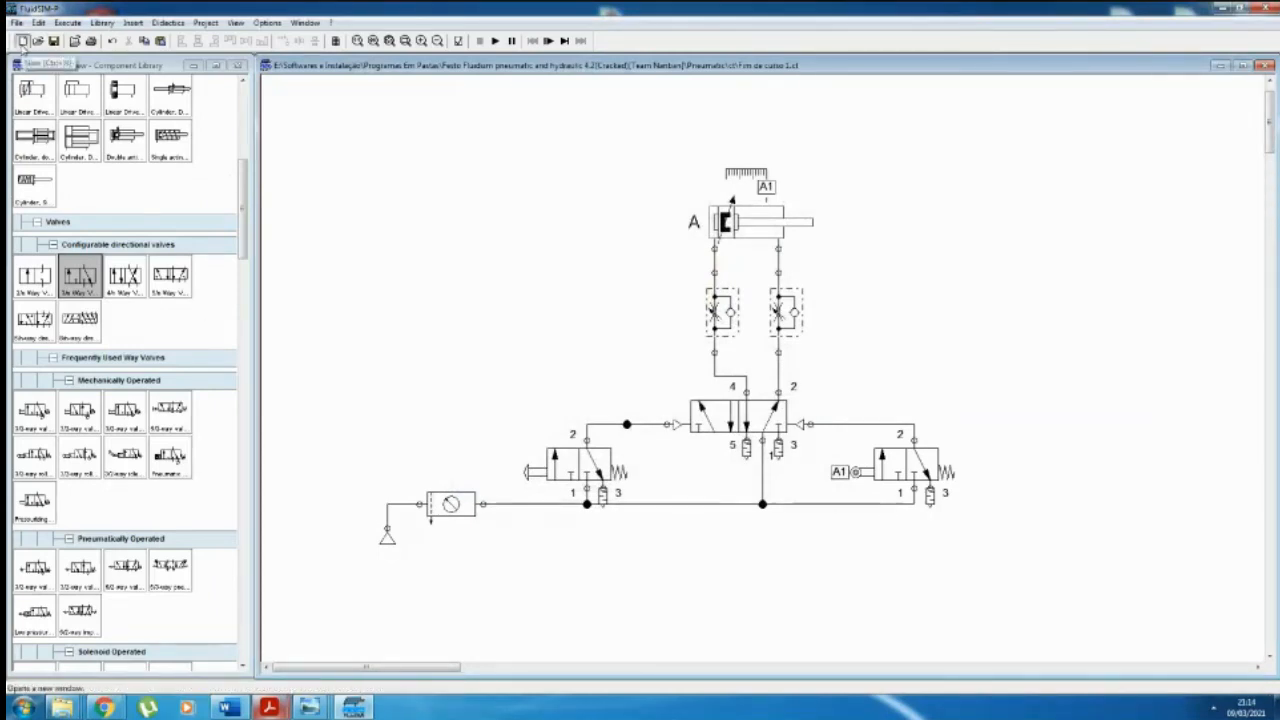
pyautogui.moveTo(268, 708)
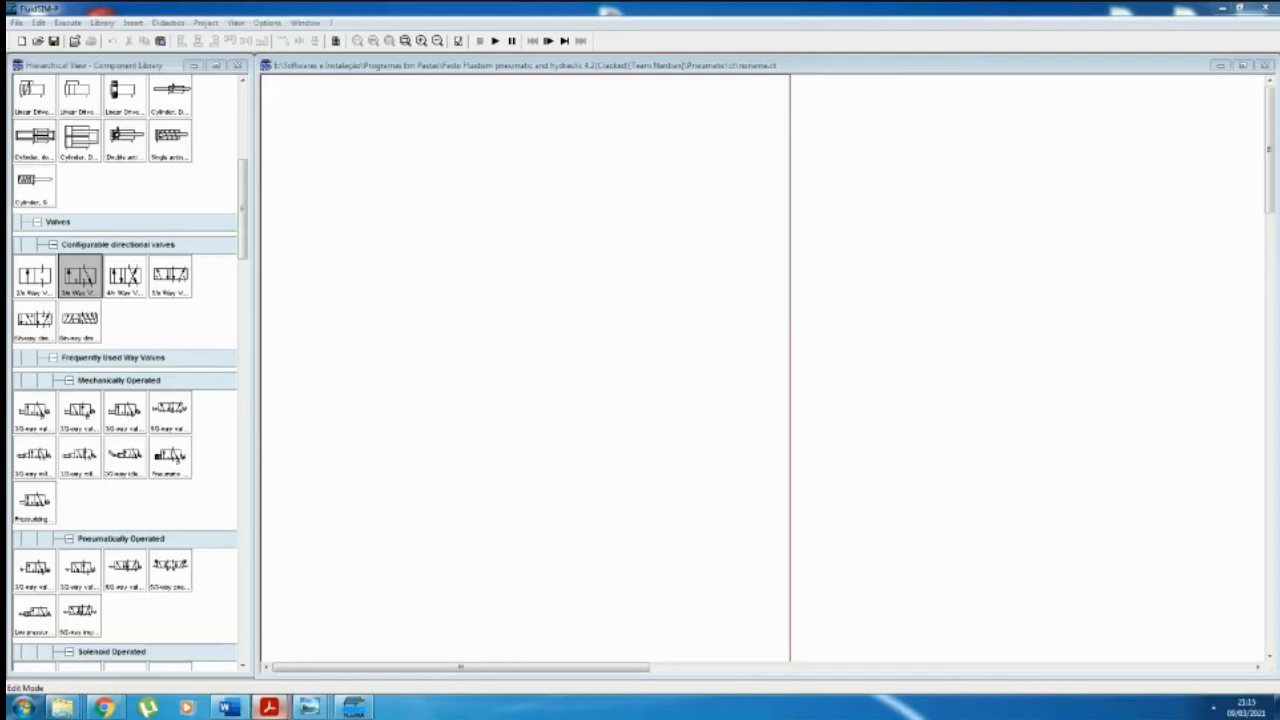
pyautogui.click(67, 22)
pyautogui.click(431, 160)
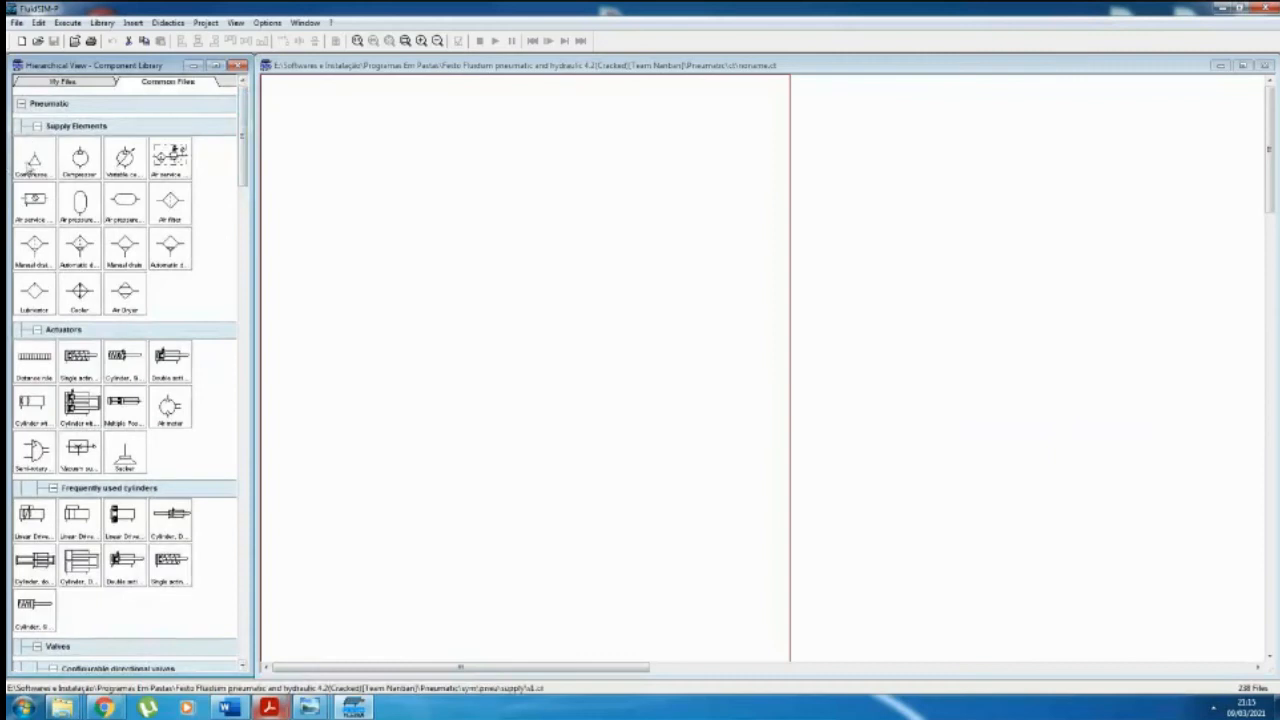
pyautogui.moveTo(170, 360); pyautogui.dragTo(453, 226)
pyautogui.scroll(2, 405, 294)
pyautogui.scroll(-3, 449, 394)
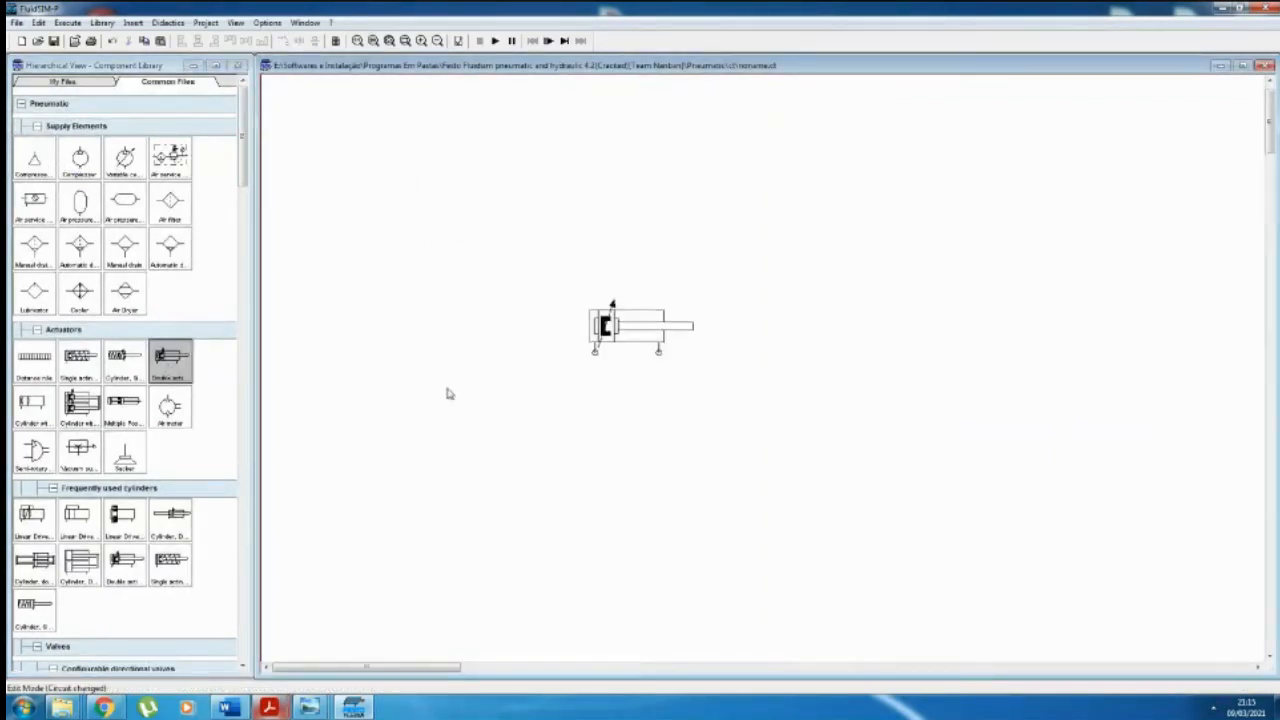
pyautogui.moveTo(661, 200); pyautogui.dragTo(733, 165)
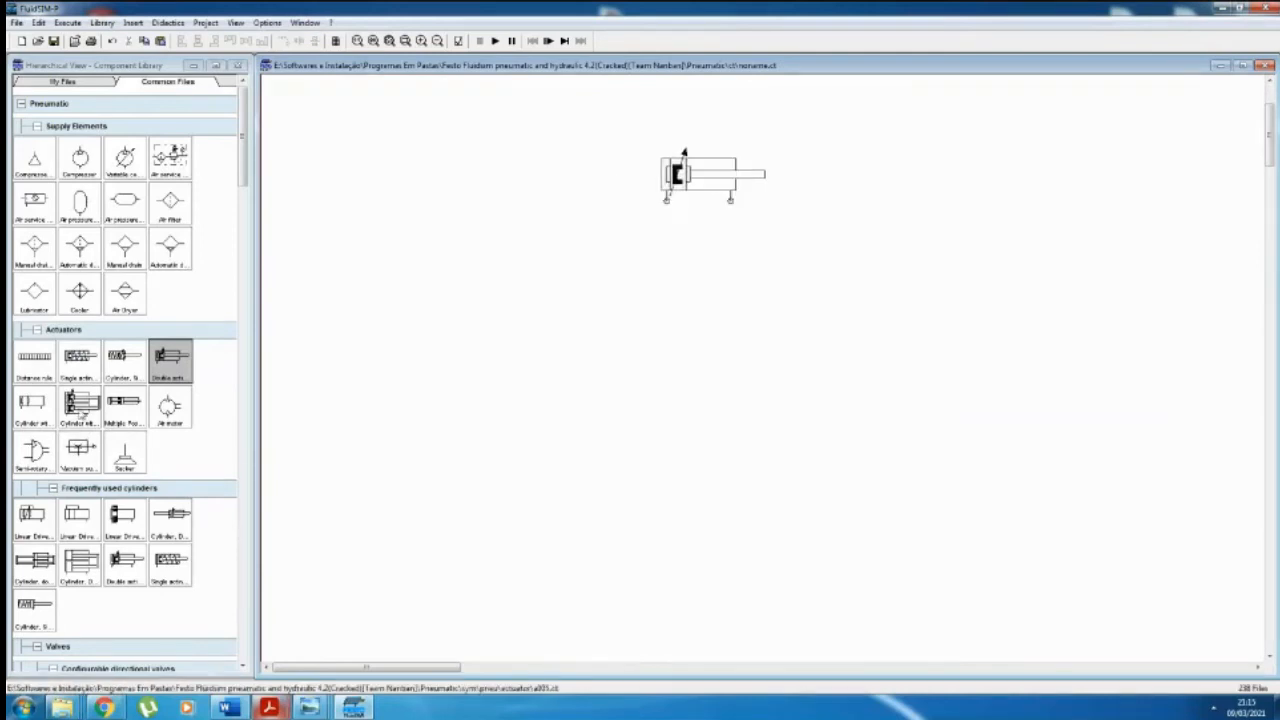
# Step: Add a one-way flow control valve below the cylinder, rotate it 90°, and connect it to the cylinder's left port
pyautogui.moveTo(243, 125); pyautogui.dragTo(240, 300)
pyautogui.moveTo(125, 318); pyautogui.dragTo(650, 312)
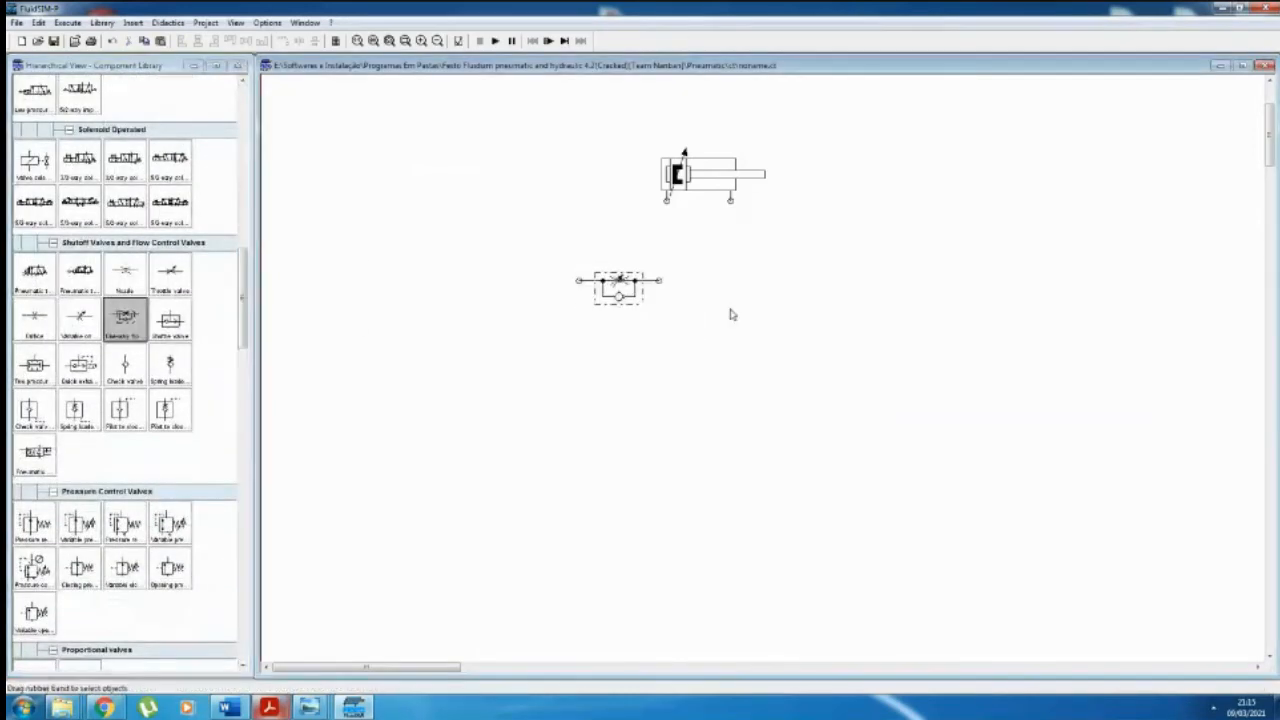
pyautogui.rightClick(636, 288)
pyautogui.moveTo(712, 410)
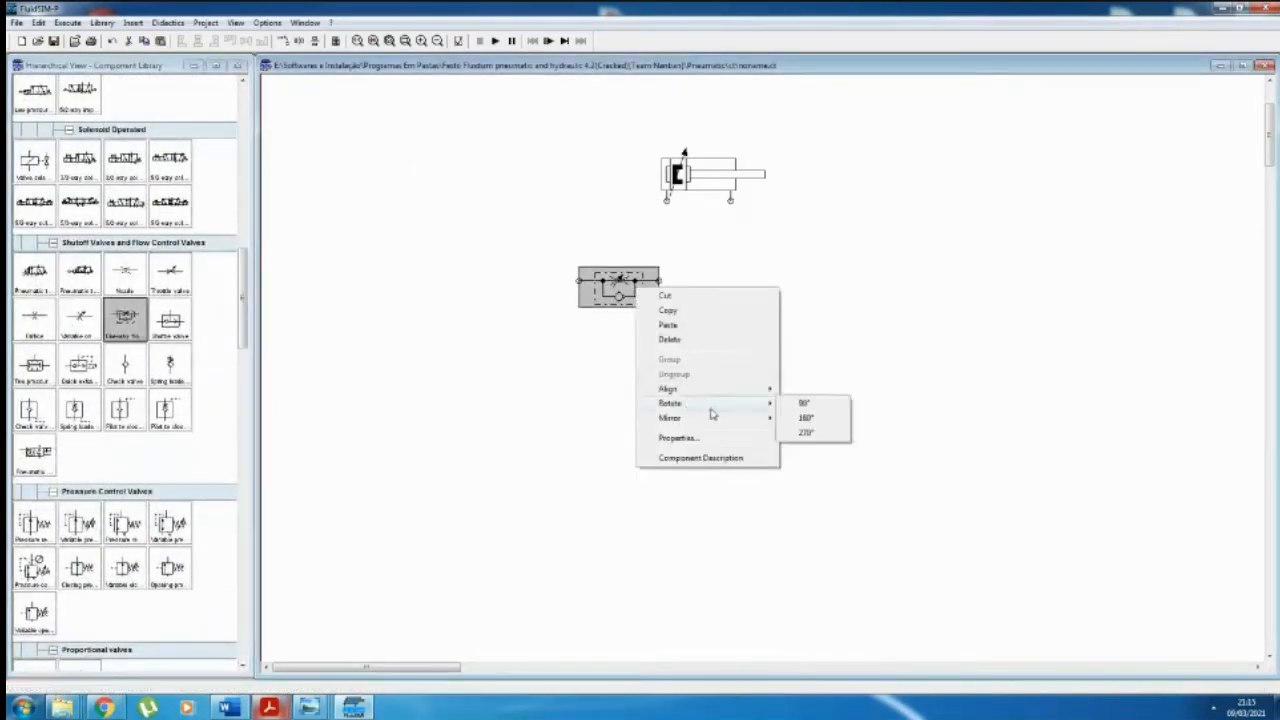
pyautogui.click(803, 403)
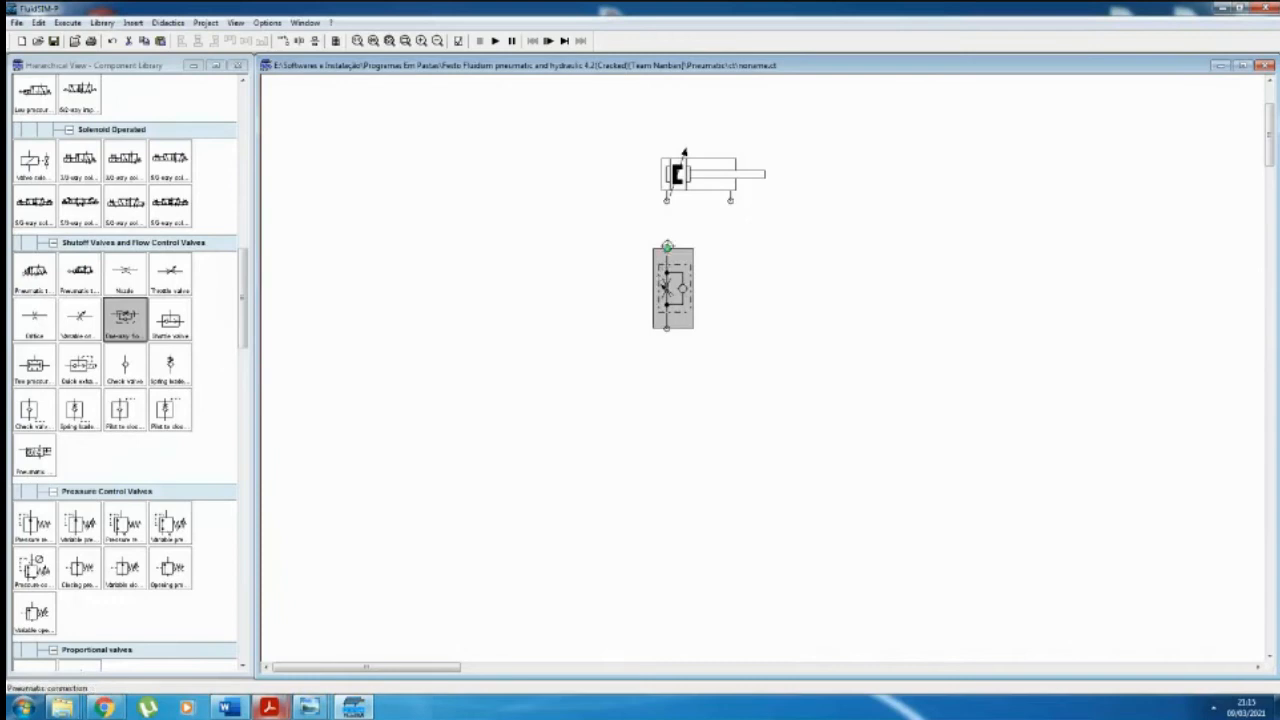
pyautogui.moveTo(667, 248); pyautogui.dragTo(667, 200)
# Step: Duplicate the rotated flow control valve and connect the copy to the cylinder's right port
pyautogui.click(684, 289)
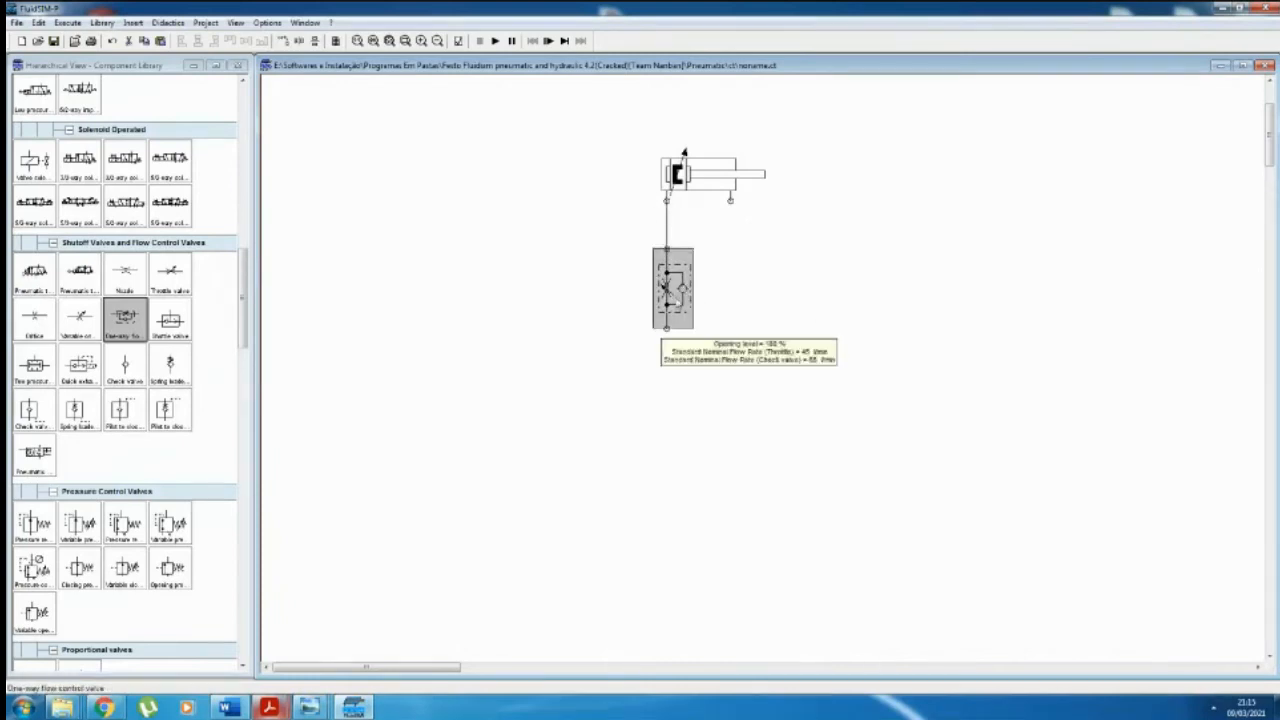
pyautogui.hotkey('ctrl', 'c')
pyautogui.hotkey('ctrl', 'v')
pyautogui.moveTo(774, 378); pyautogui.dragTo(730, 200)
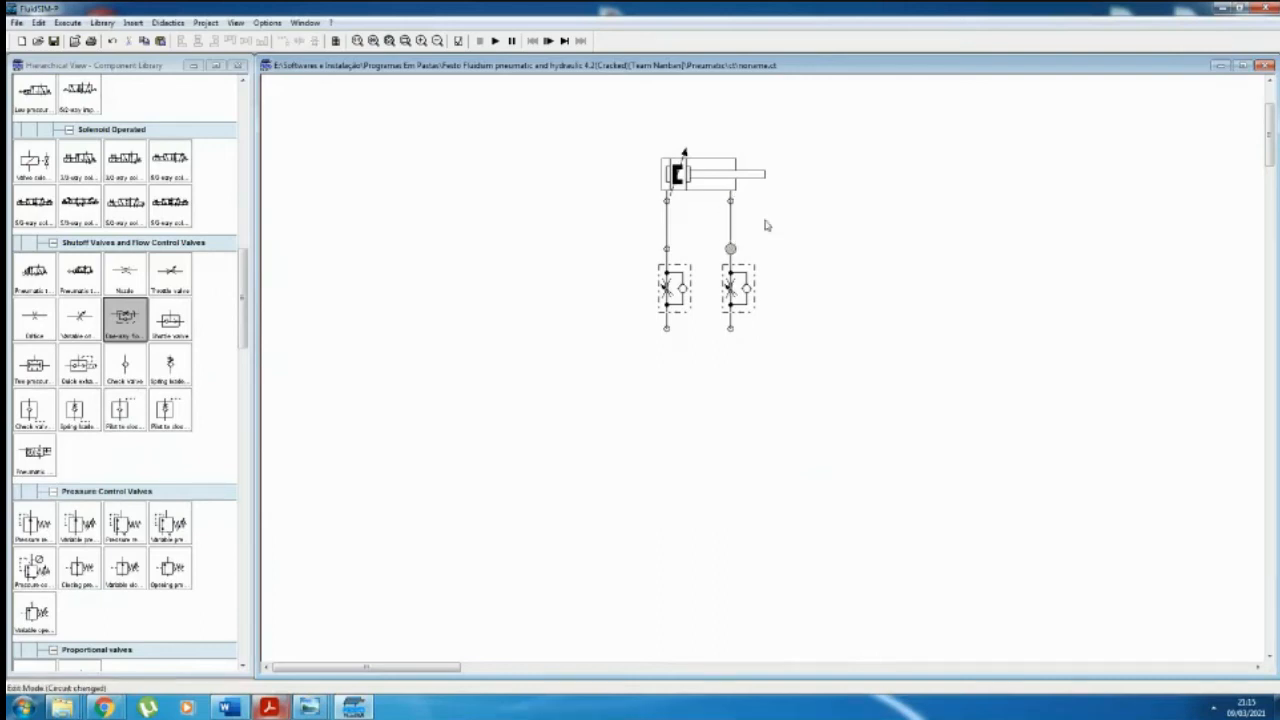
# Step: Place a compressed air supply and a simplified air service unit at the lower left of the drawing and connect them
pyautogui.moveTo(268, 708)
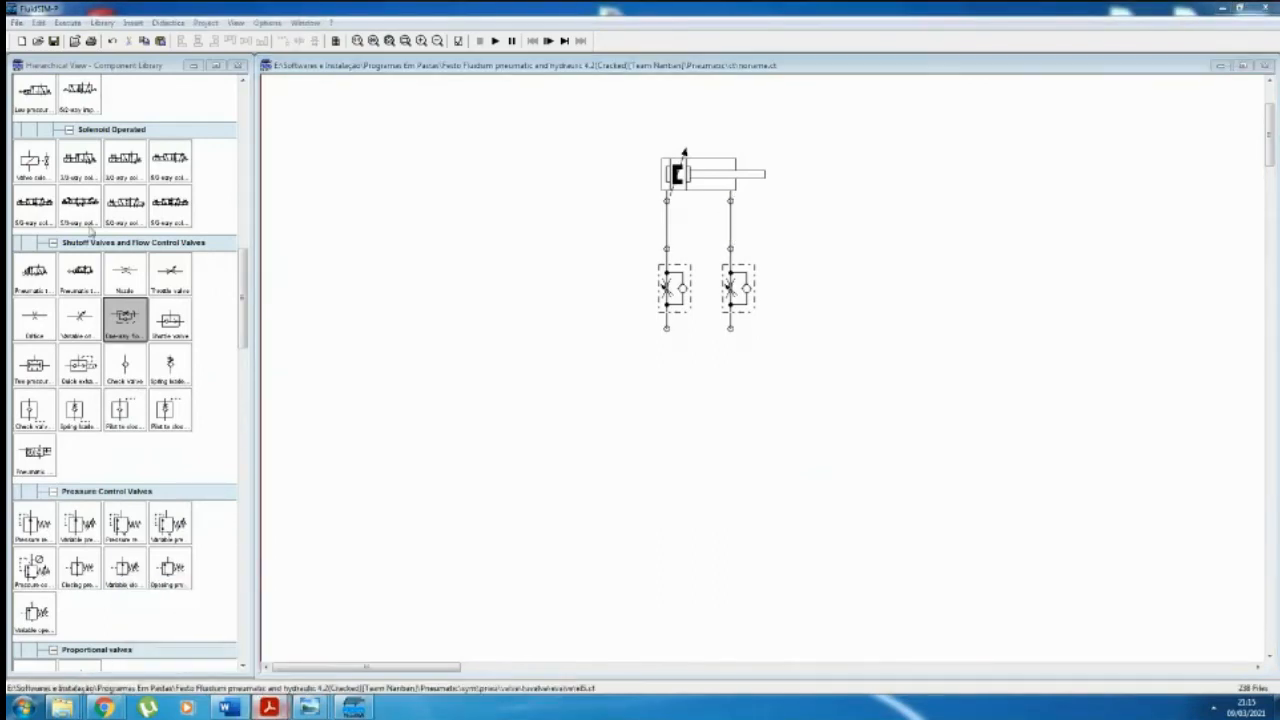
pyautogui.moveTo(243, 271); pyautogui.dragTo(238, 100)
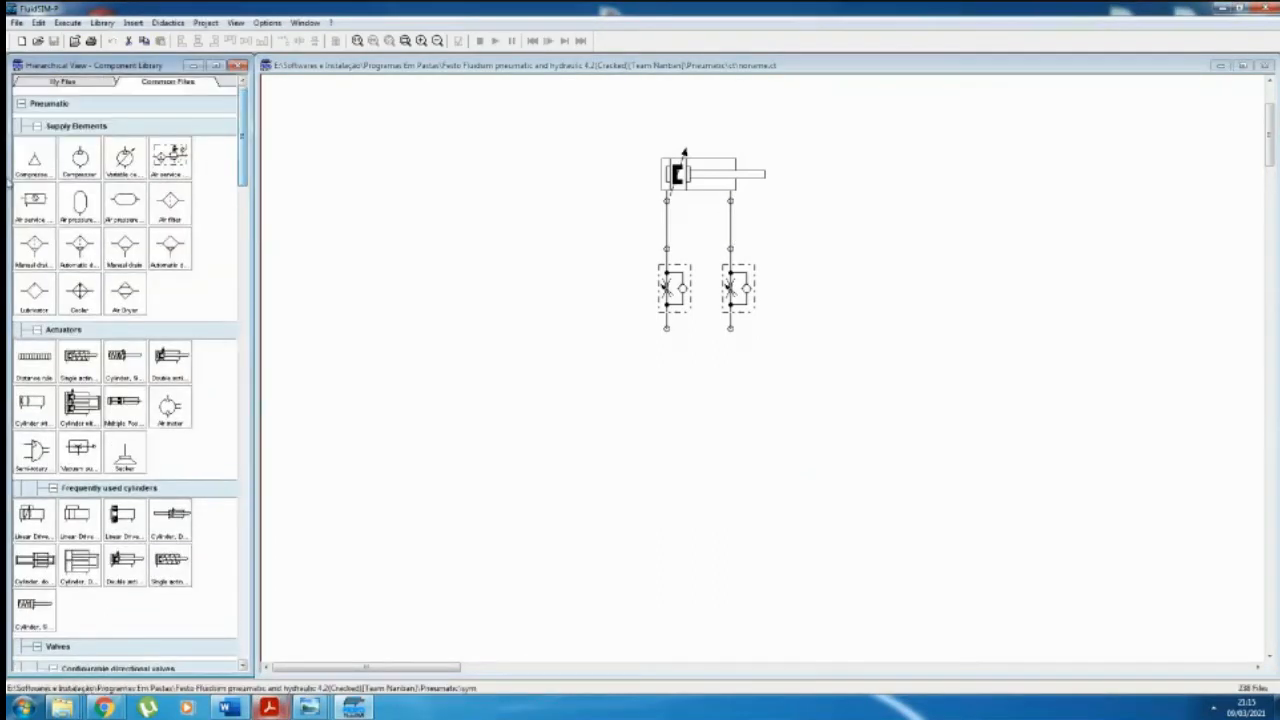
pyautogui.moveTo(34, 158); pyautogui.dragTo(370, 578)
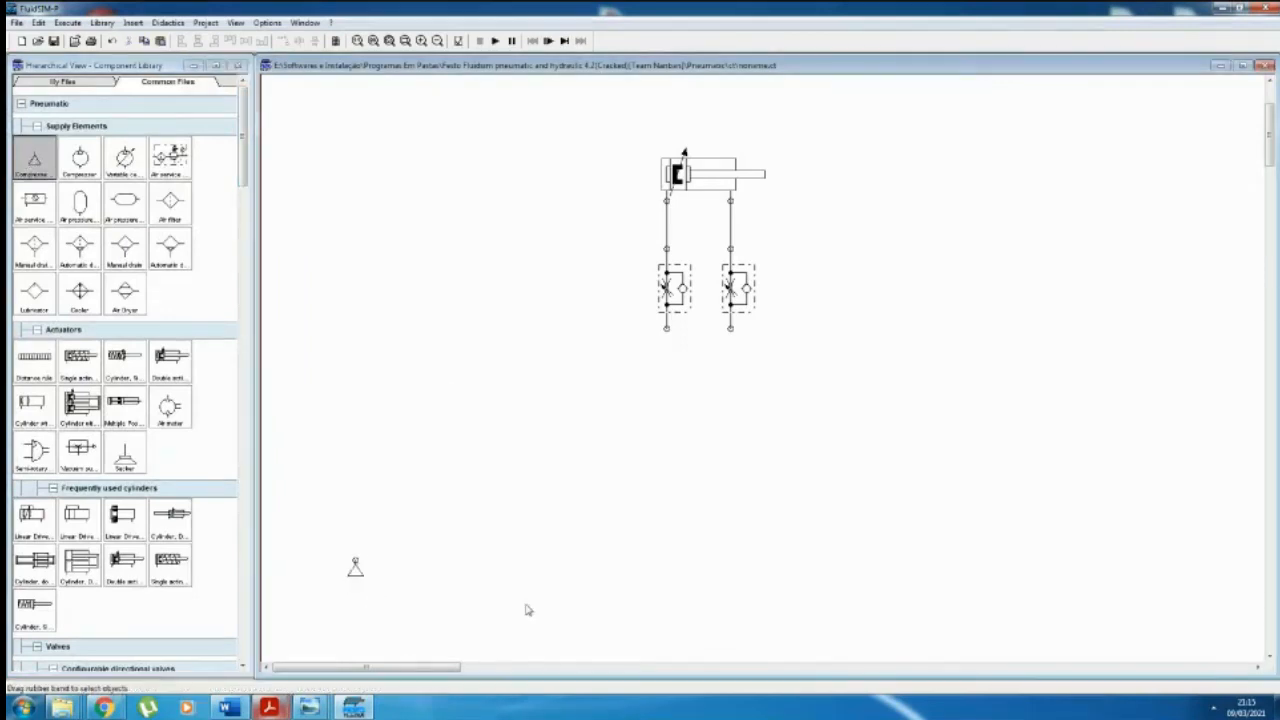
pyautogui.moveTo(34, 200); pyautogui.dragTo(427, 563)
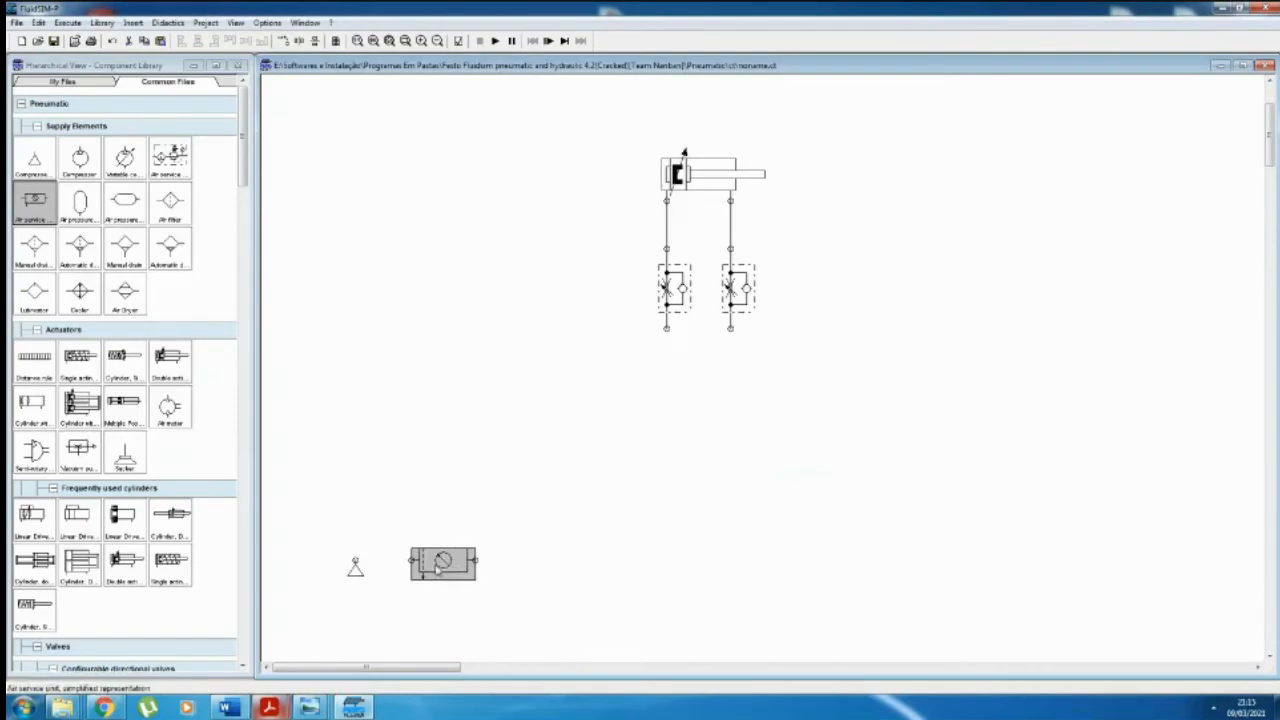
pyautogui.moveTo(355, 560); pyautogui.dragTo(411, 560)
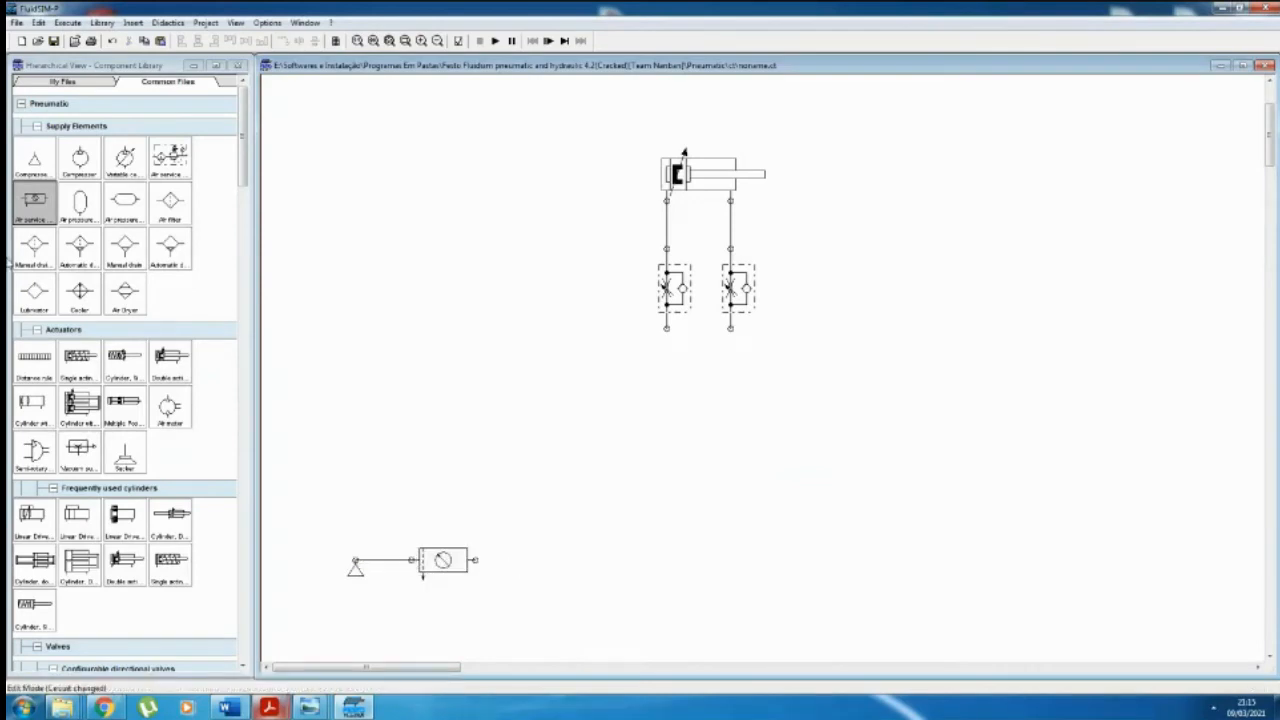
# Step: Place a 5/n way valve below the flow control valves and connect its ports 4 and 2 to them
pyautogui.scroll(-3, 248, 150)
pyautogui.scroll(-5, 248, 150)
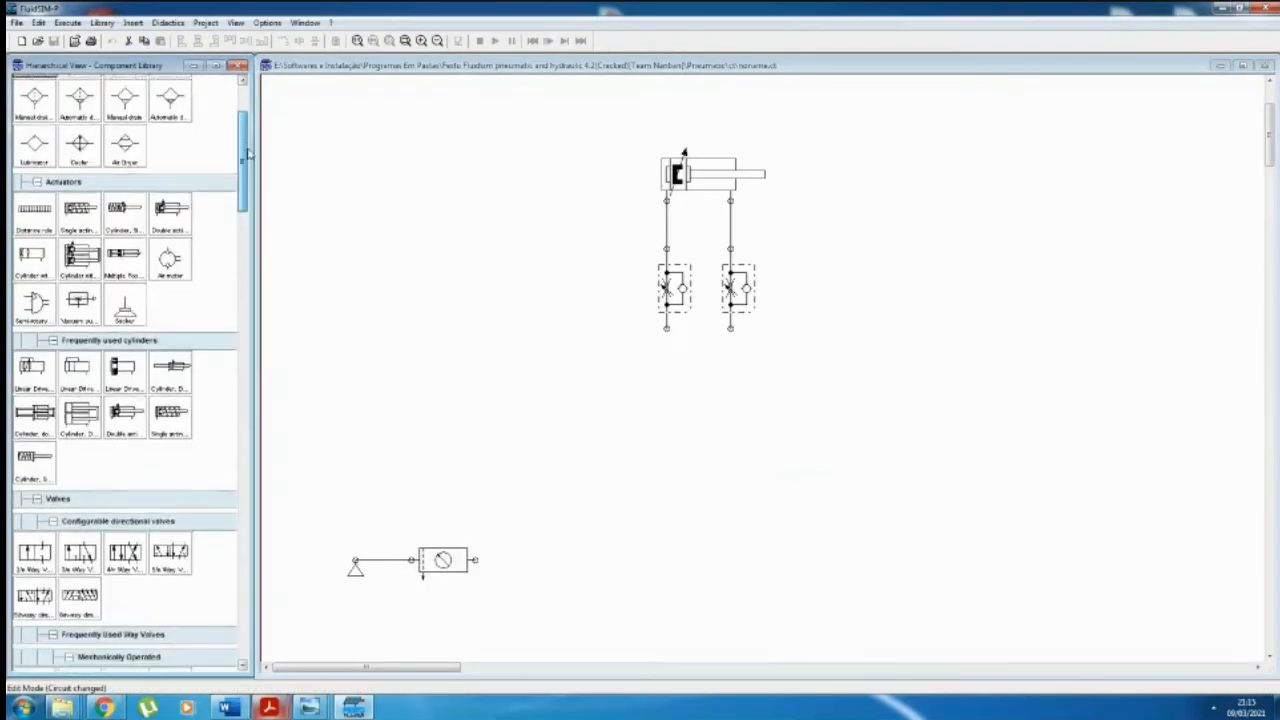
pyautogui.moveTo(176, 368); pyautogui.dragTo(730, 327)
pyautogui.moveTo(697, 379); pyautogui.dragTo(666, 327)
# Step: Configure the 5/n way valve with pneumatic actuation on both sides and connect its port 1 to the air service unit
pyautogui.rightClick(706, 413)
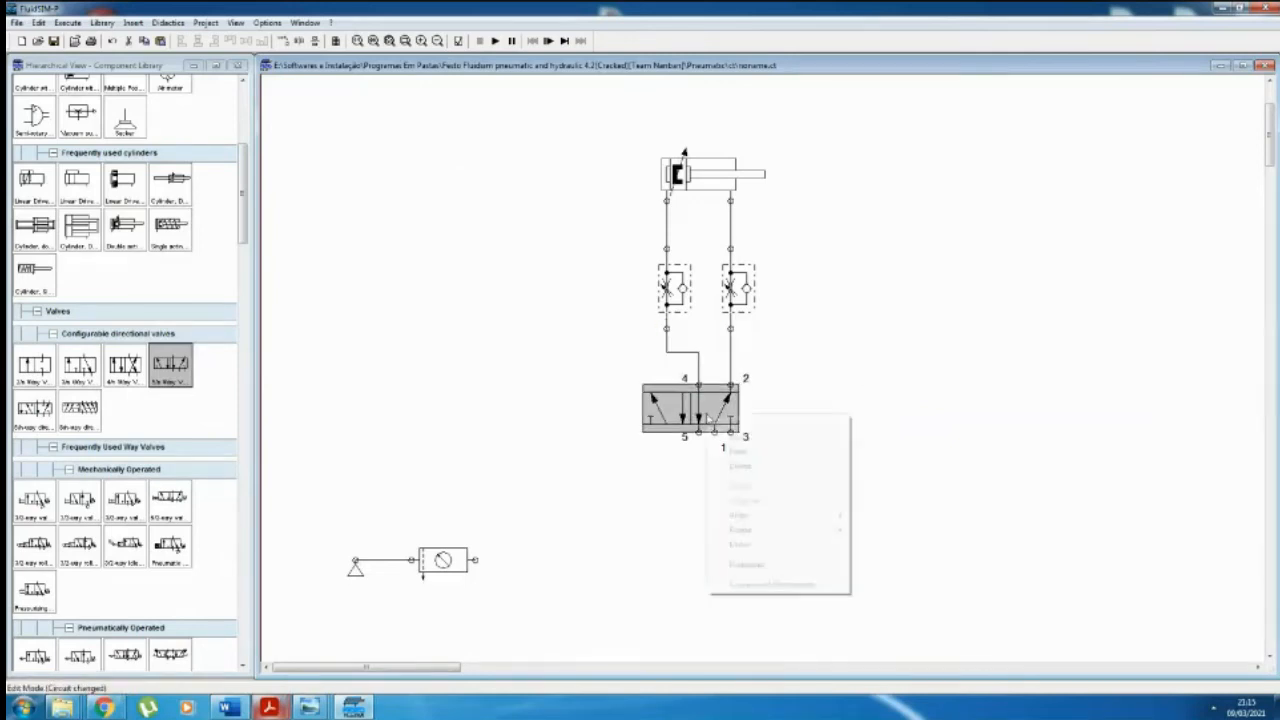
pyautogui.click(752, 564)
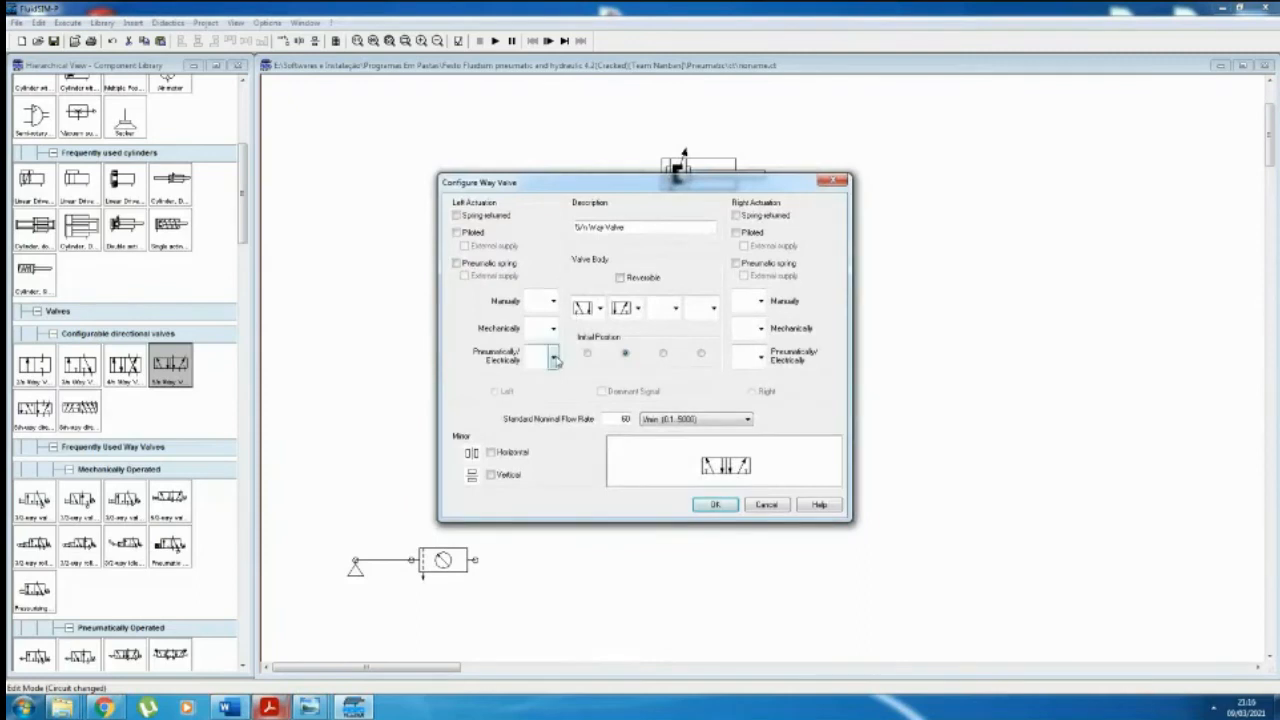
pyautogui.click(553, 356)
pyautogui.click(536, 405)
pyautogui.click(761, 356)
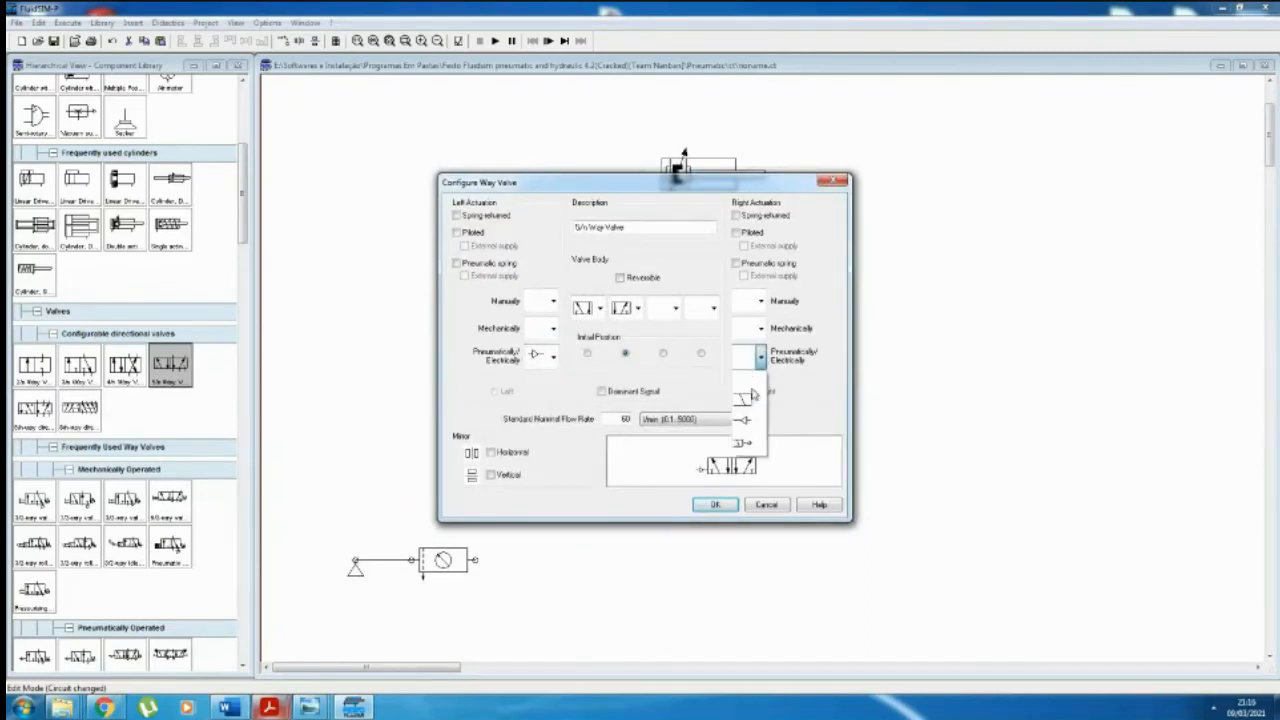
pyautogui.click(748, 405)
pyautogui.click(725, 504)
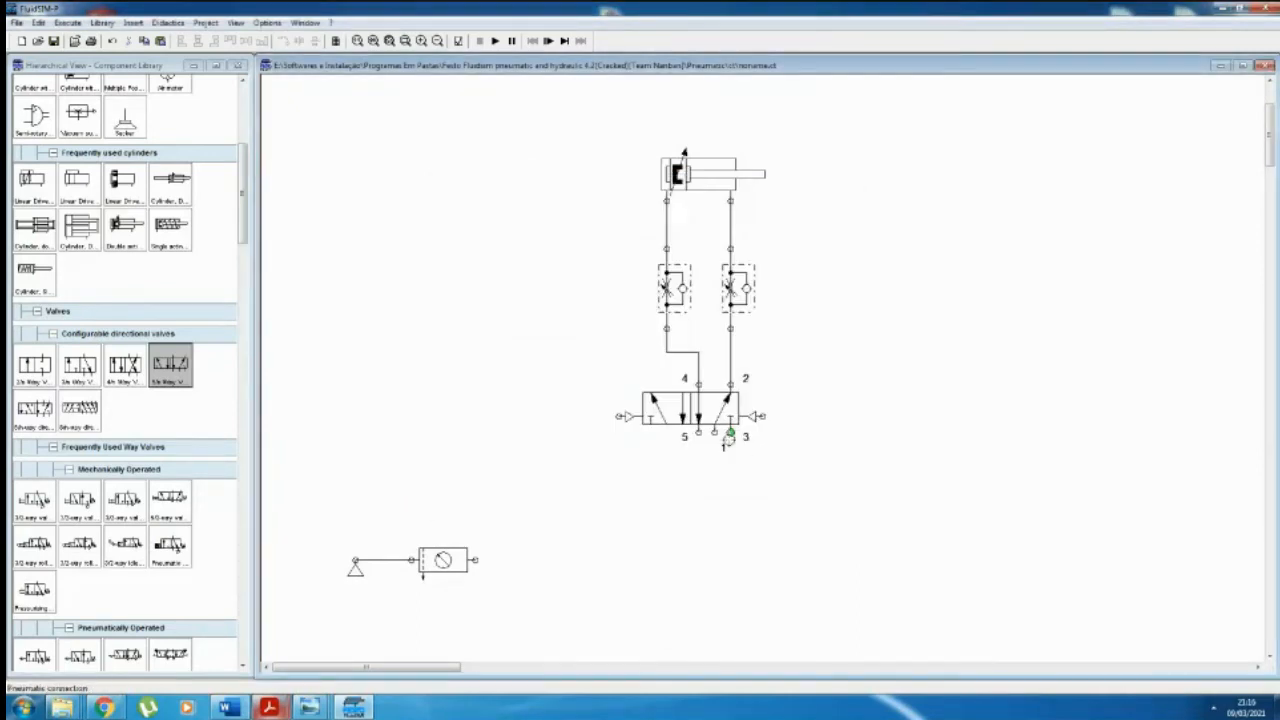
pyautogui.moveTo(714, 432); pyautogui.dragTo(476, 560)
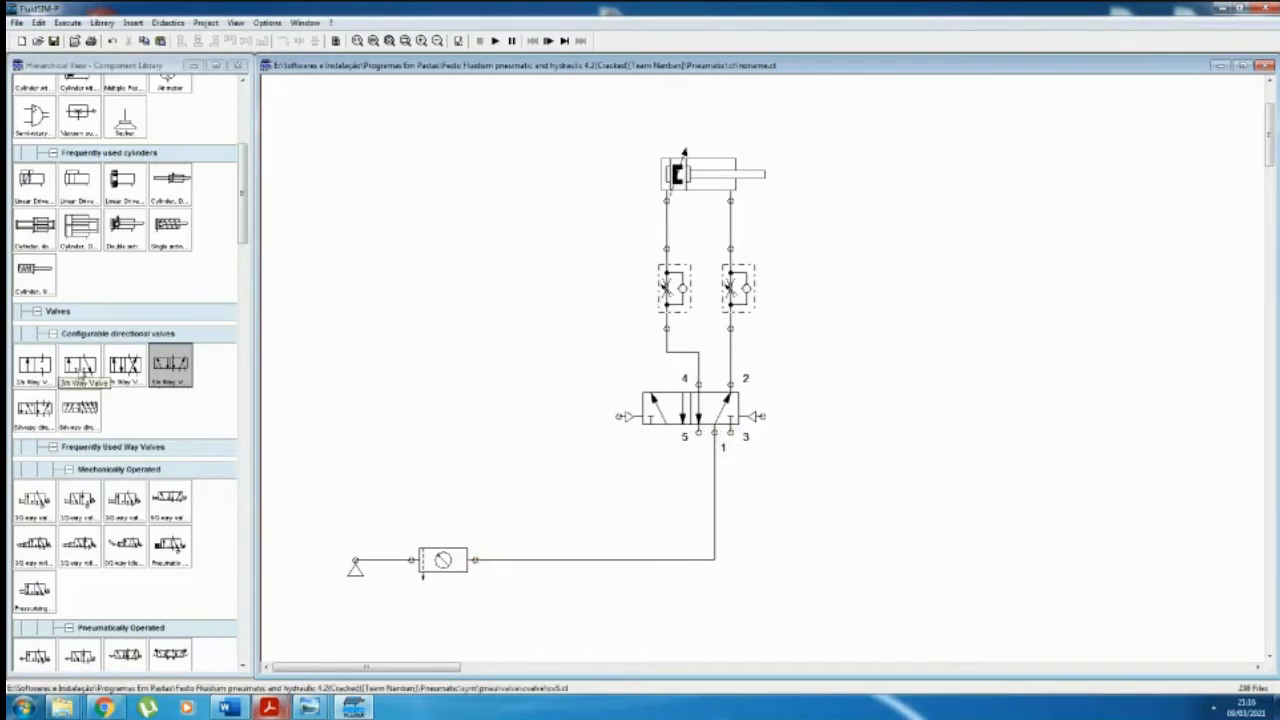
# Step: Attach a 3/n way valve to the supply line and configure it with general manual actuation on the left and spring return on the right
pyautogui.moveTo(80, 370)
pyautogui.mouseDown()
pyautogui.moveTo(557, 477)
pyautogui.moveTo(530, 450)
pyautogui.moveTo(570, 473)
pyautogui.moveTo(570, 560)
pyautogui.mouseUp()
pyautogui.rightClick(574, 490)
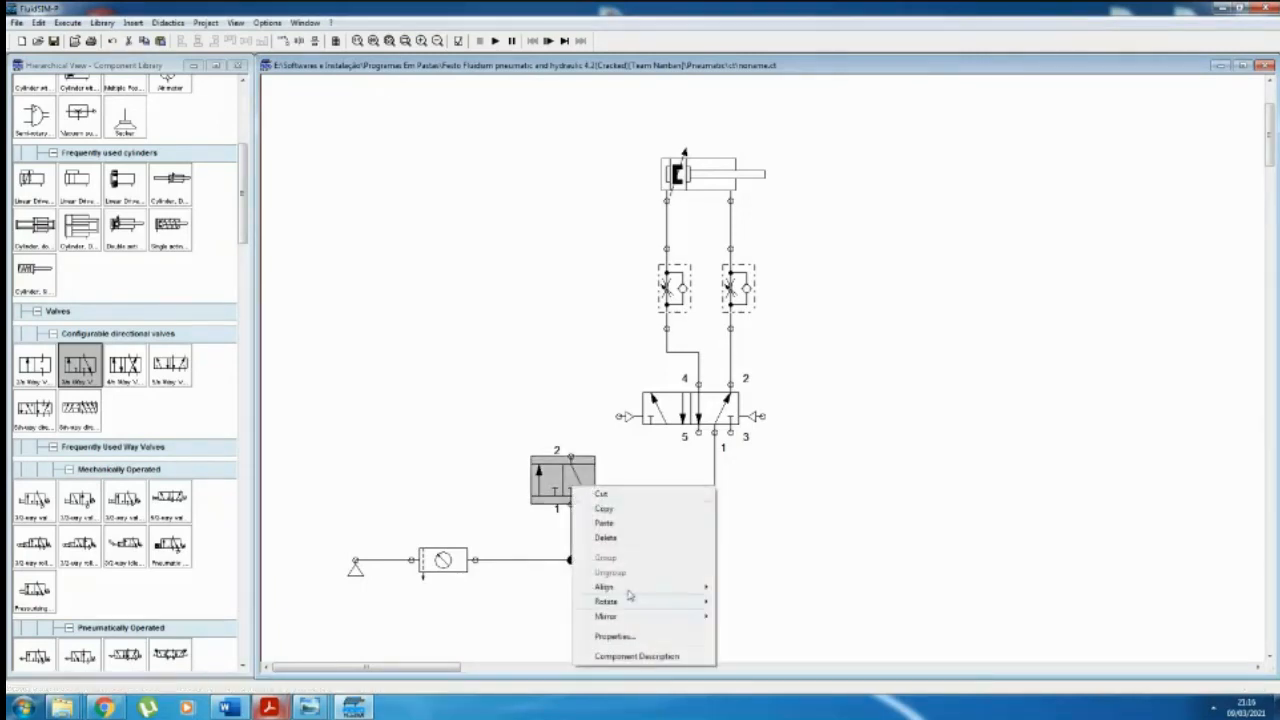
pyautogui.click(620, 636)
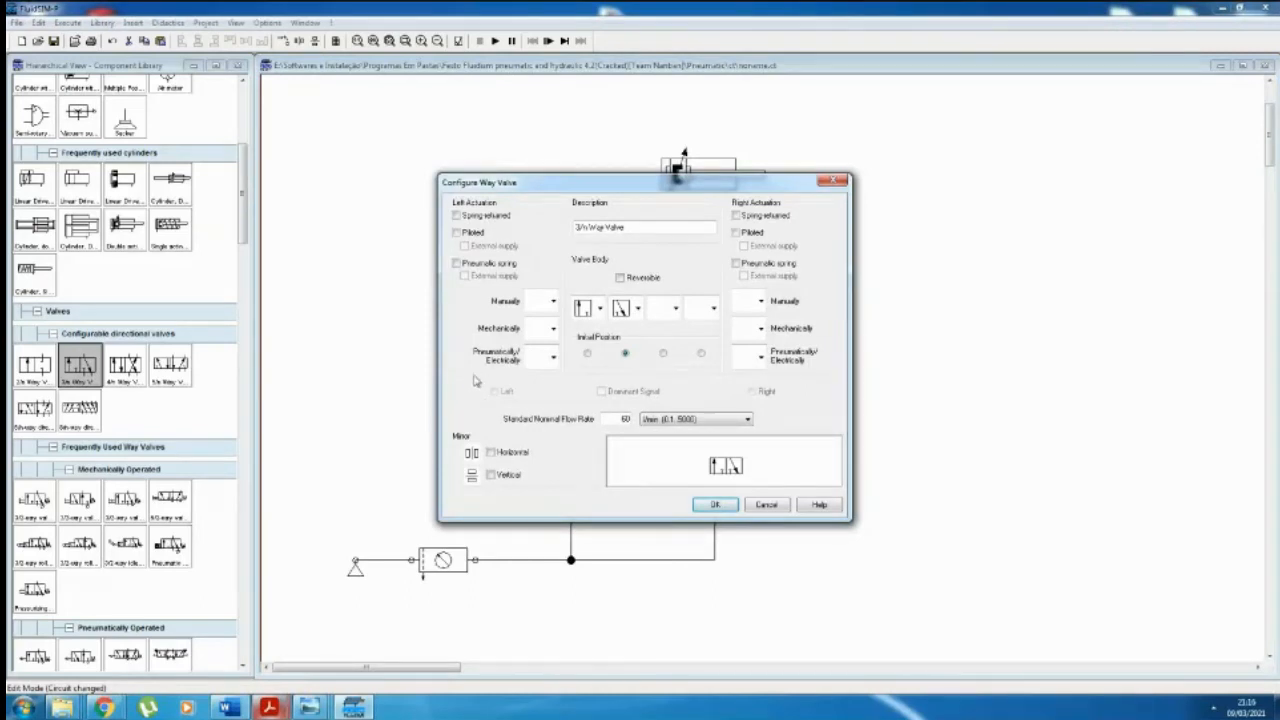
pyautogui.click(555, 330)
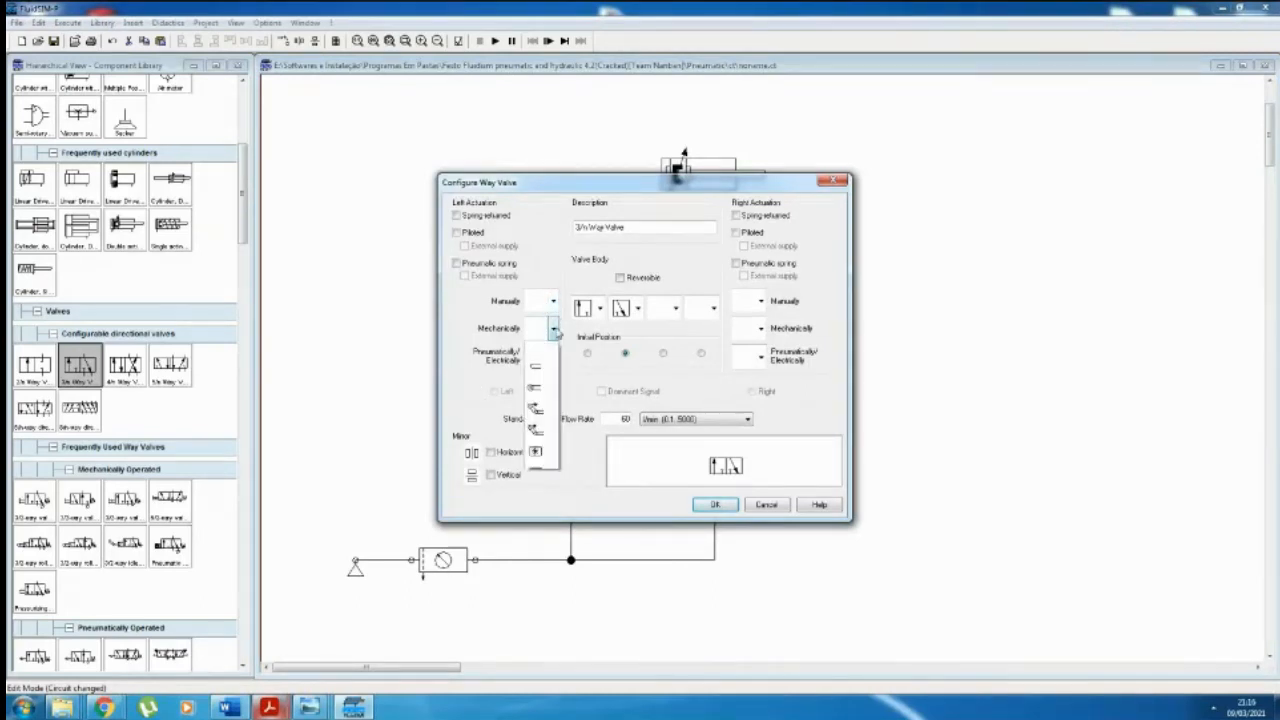
pyautogui.click(553, 301)
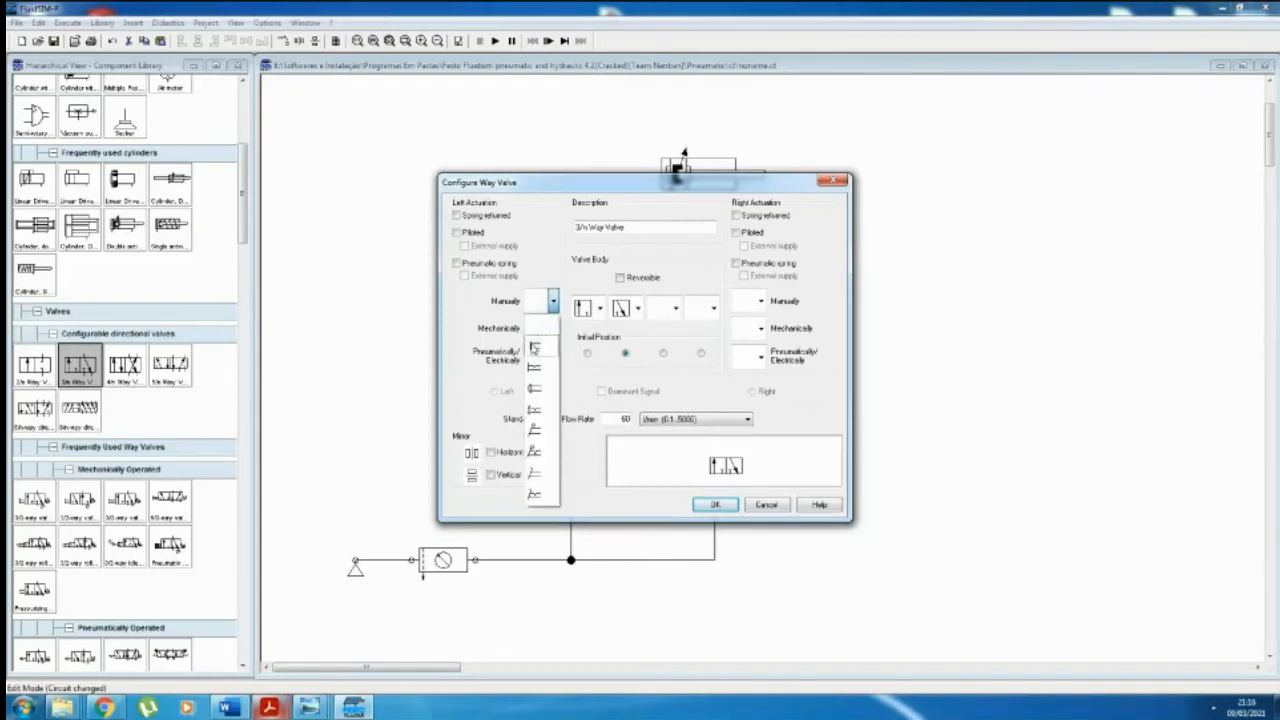
pyautogui.click(536, 392)
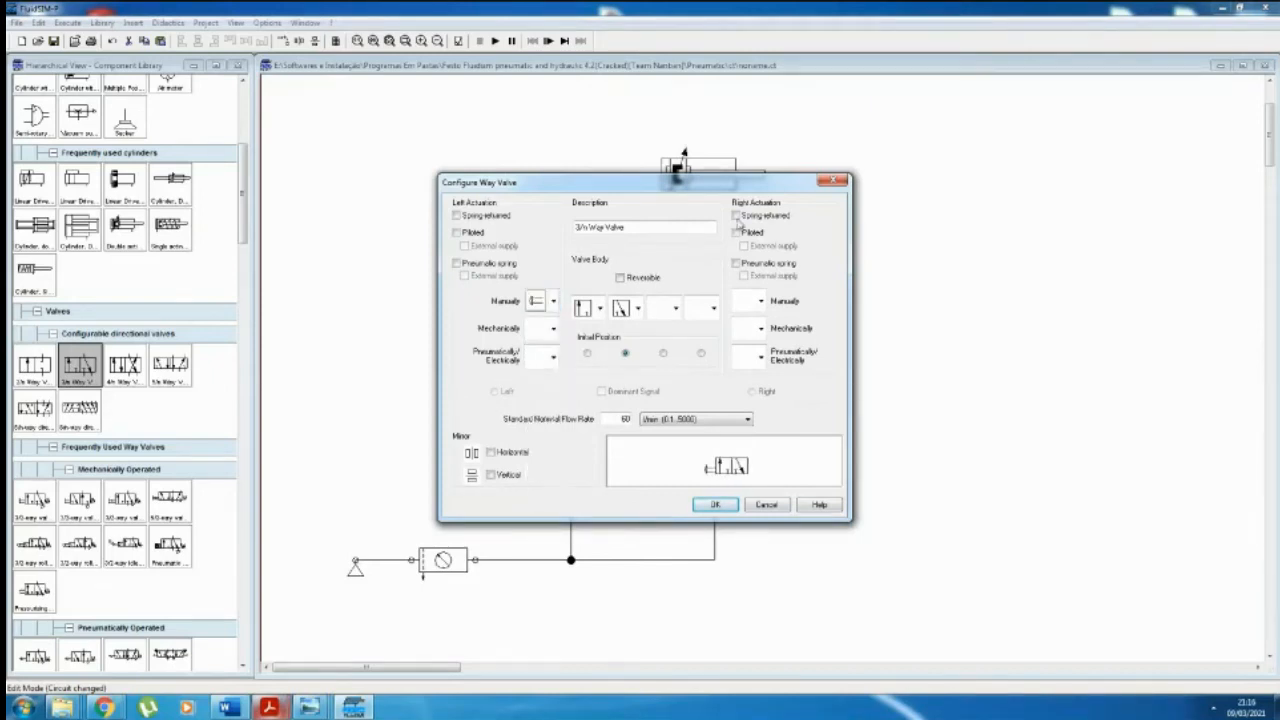
pyautogui.click(553, 301)
pyautogui.click(540, 341)
pyautogui.click(738, 216)
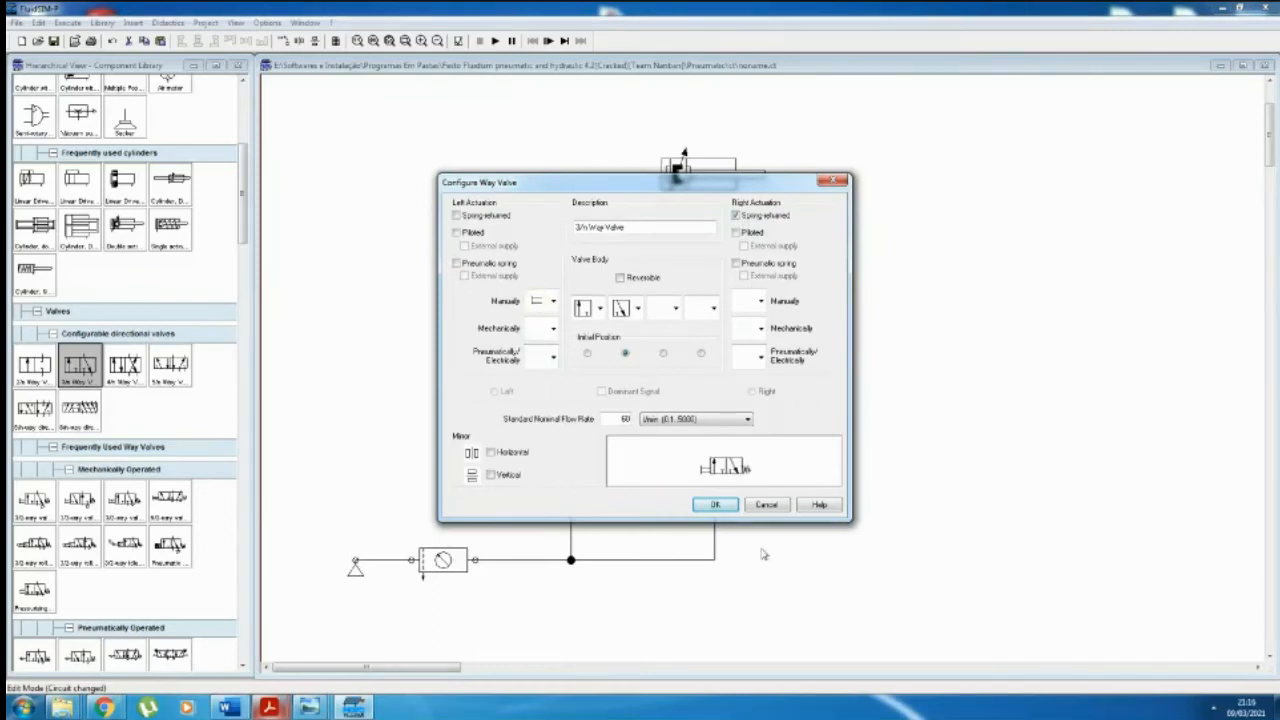
pyautogui.click(715, 504)
# Step: Connect the manual valve's port 2 to the 5/n way valve's left pilot port and place a copy of the manual valve at the lower right
pyautogui.moveTo(568, 457); pyautogui.dragTo(621, 416)
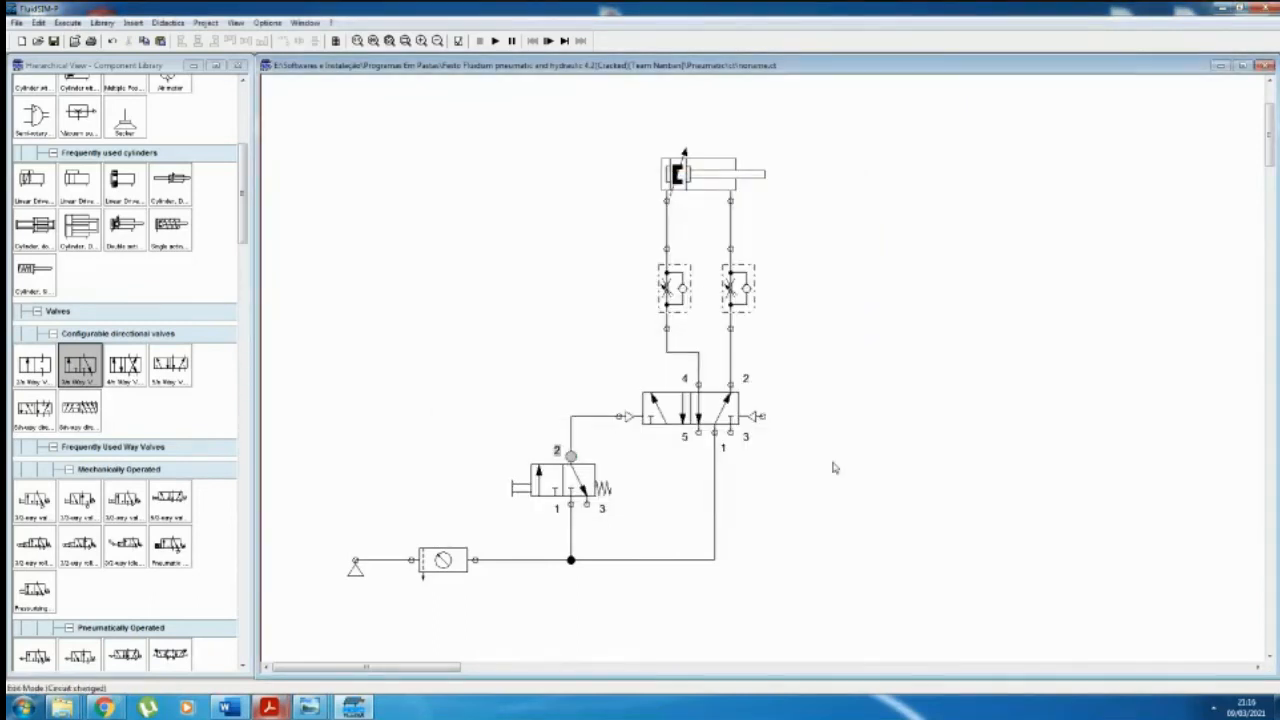
pyautogui.click(583, 490)
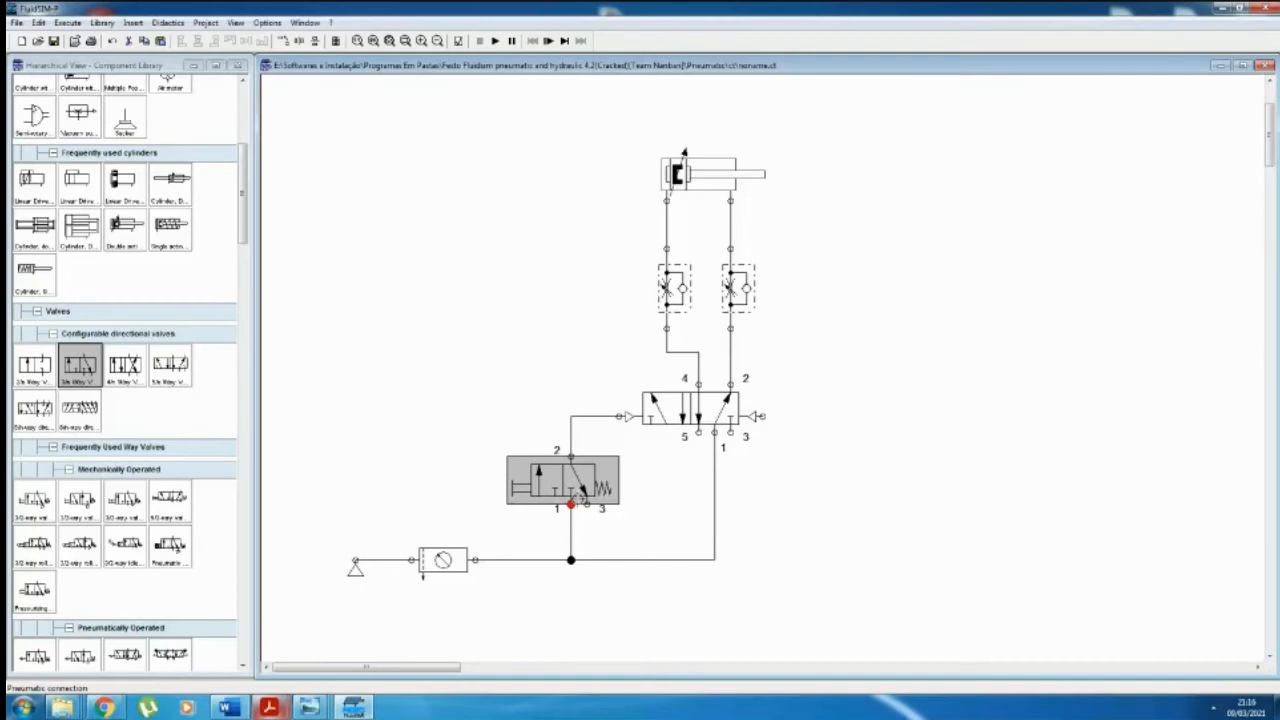
pyautogui.hotkey('ctrl', 'c')
pyautogui.hotkey('ctrl', 'v')
pyautogui.moveTo(818, 420); pyautogui.dragTo(878, 491)
# Step: Replace the copied valve's manual actuation with mechanical roller actuation
pyautogui.doubleClick(878, 490)
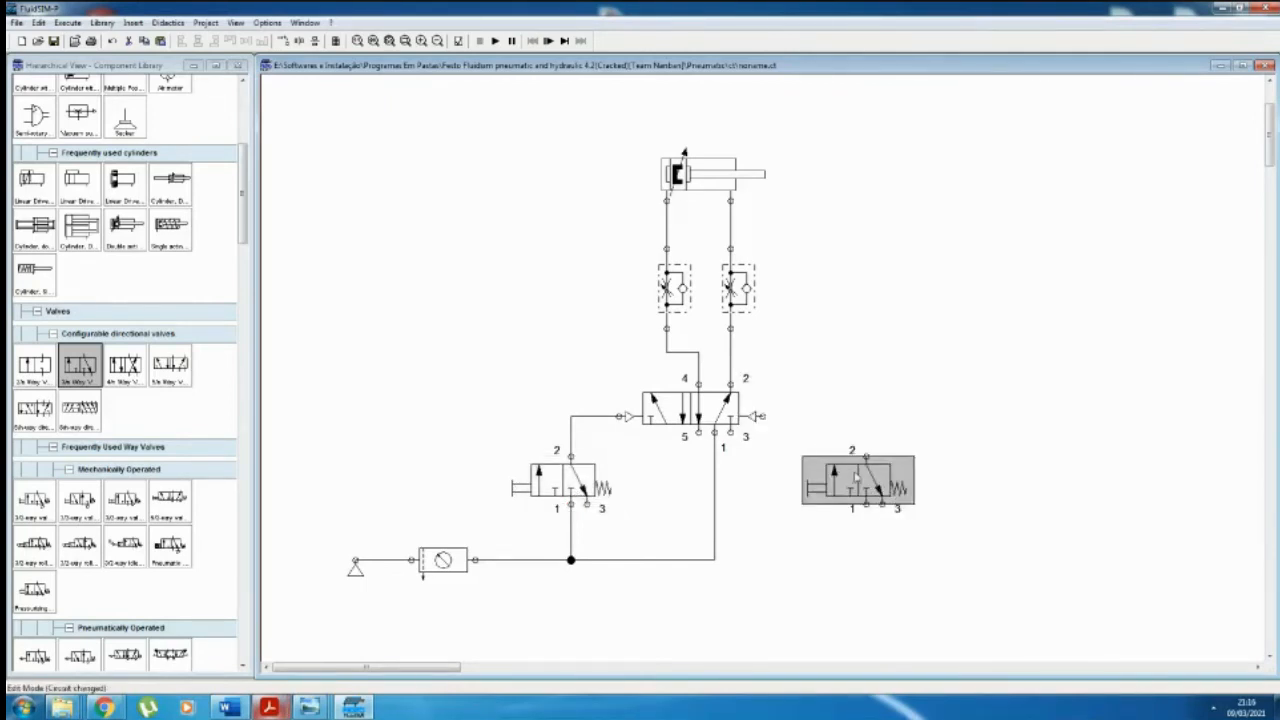
pyautogui.click(553, 300)
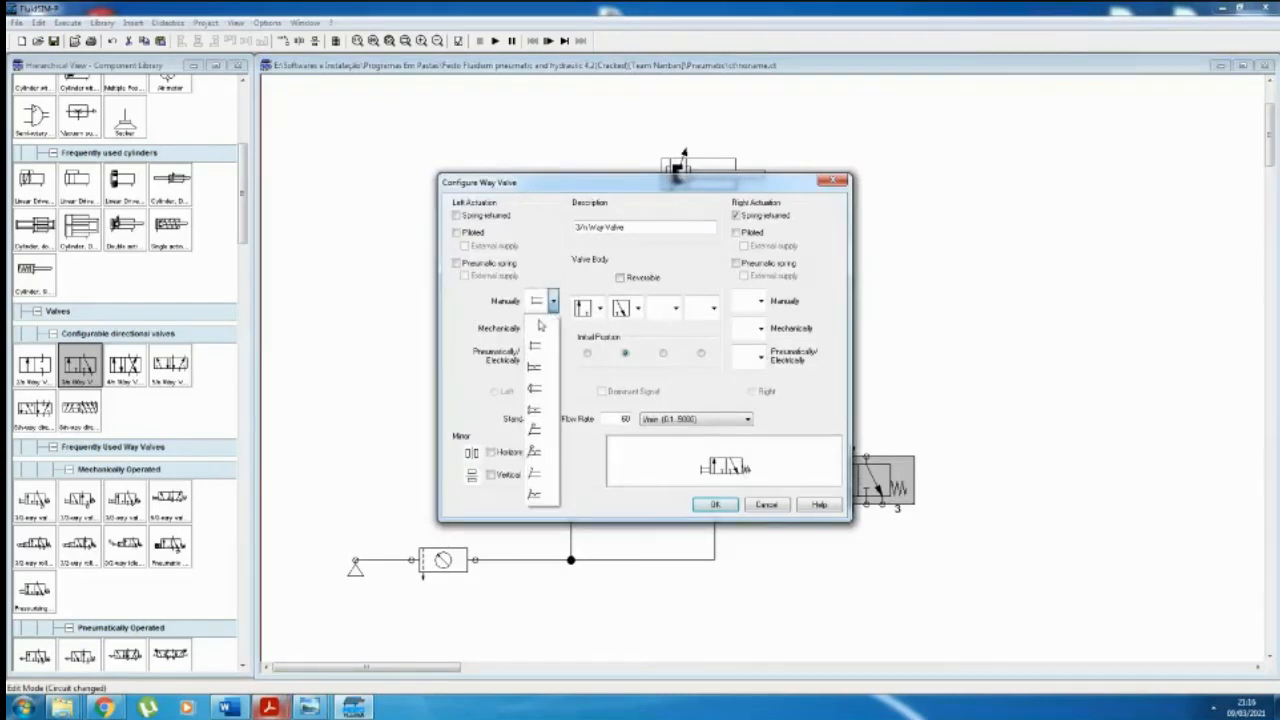
pyautogui.click(548, 330)
pyautogui.click(553, 328)
pyautogui.click(535, 398)
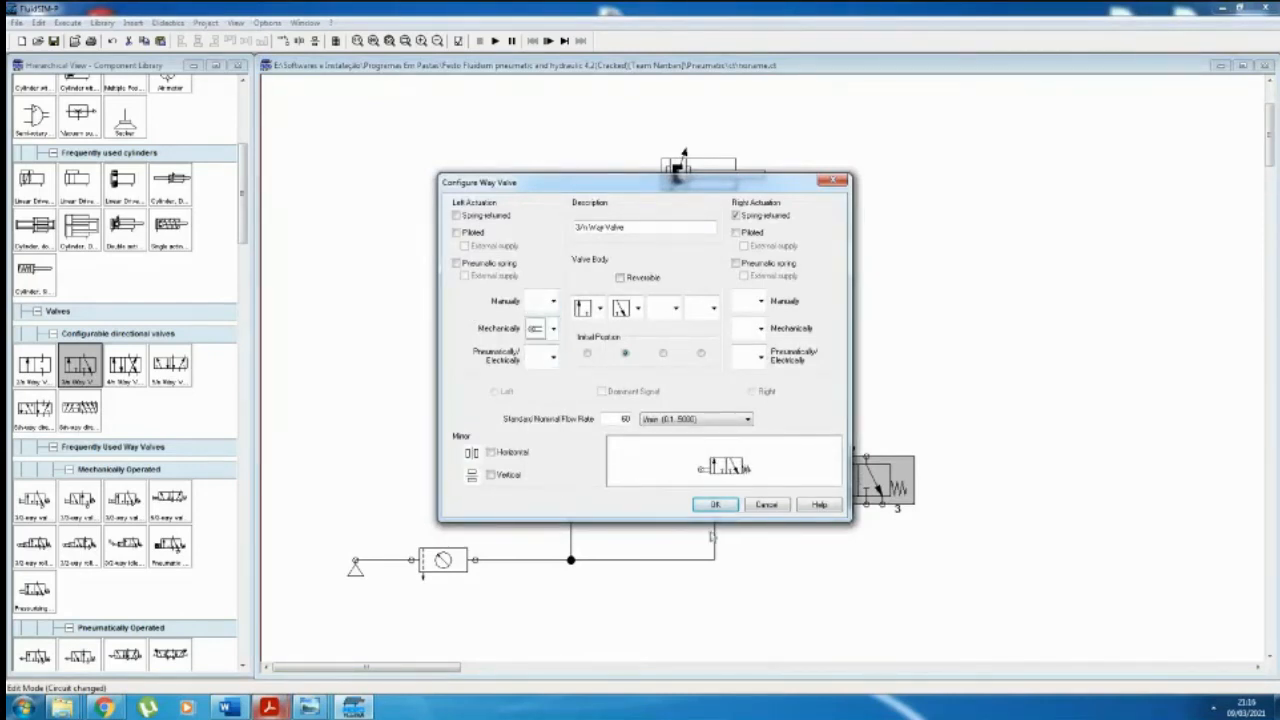
pyautogui.click(735, 507)
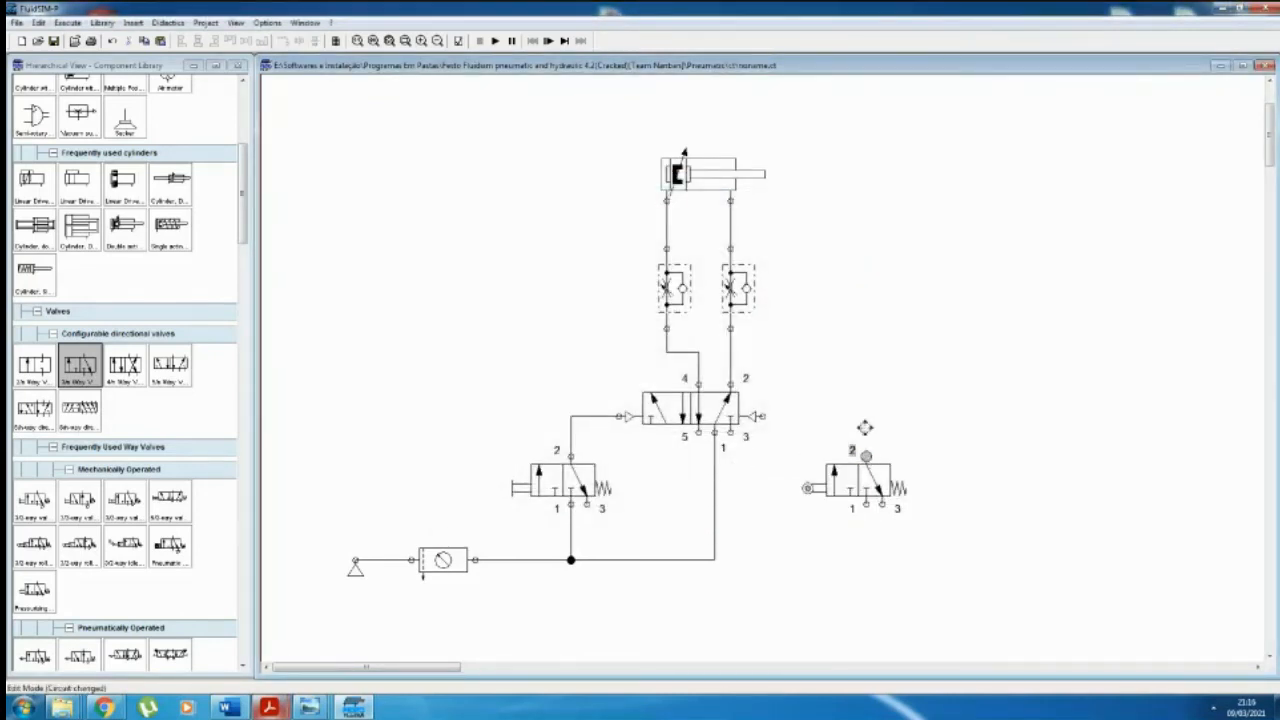
# Step: Move the roller valve lower, without a pilot line to the 5/n way valve, and connect its port 1 to the supply line
pyautogui.moveTo(772, 416); pyautogui.dragTo(866, 455)
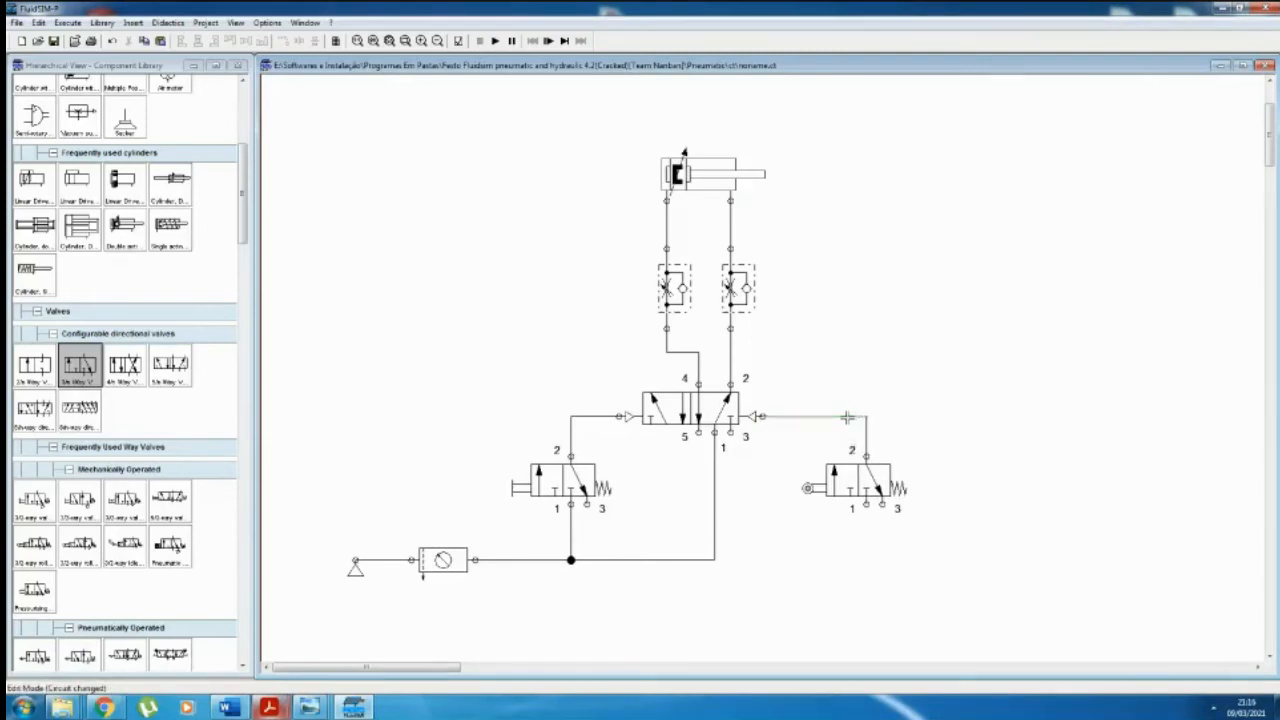
pyautogui.press('Delete')
pyautogui.moveTo(859, 481); pyautogui.dragTo(714, 560)
pyautogui.click(870, 565)
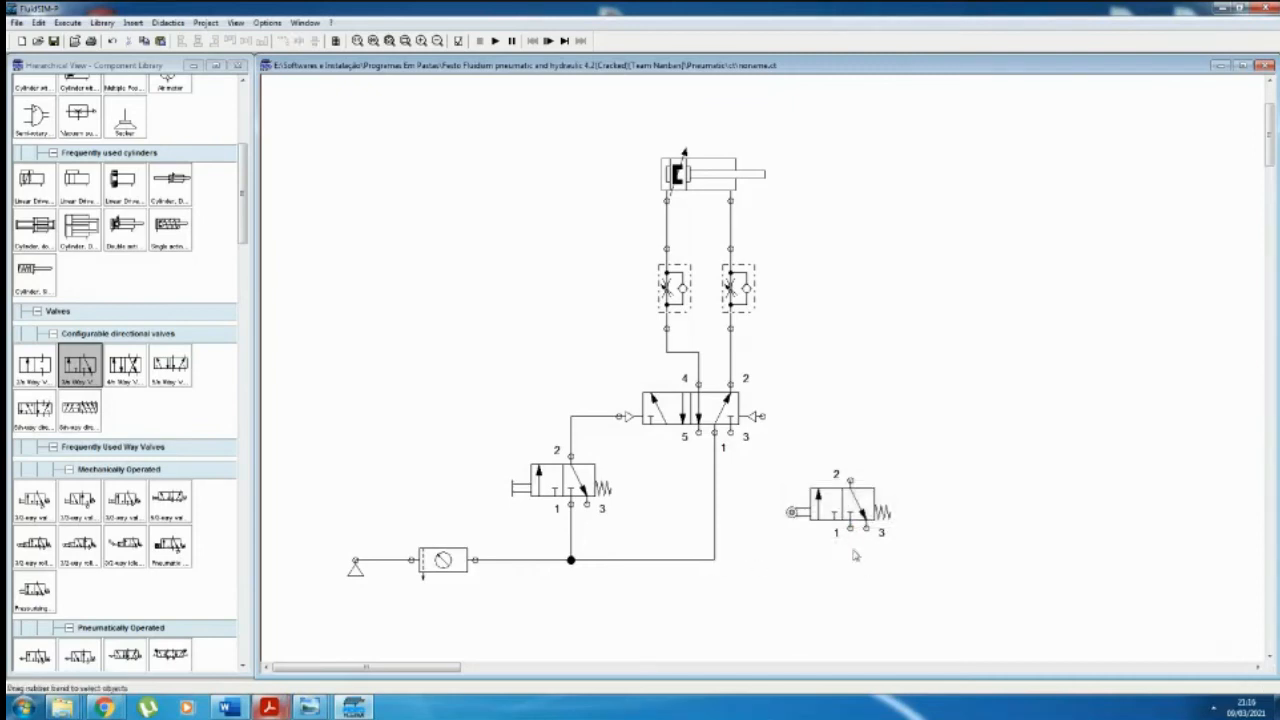
pyautogui.moveTo(851, 527); pyautogui.dragTo(714, 560)
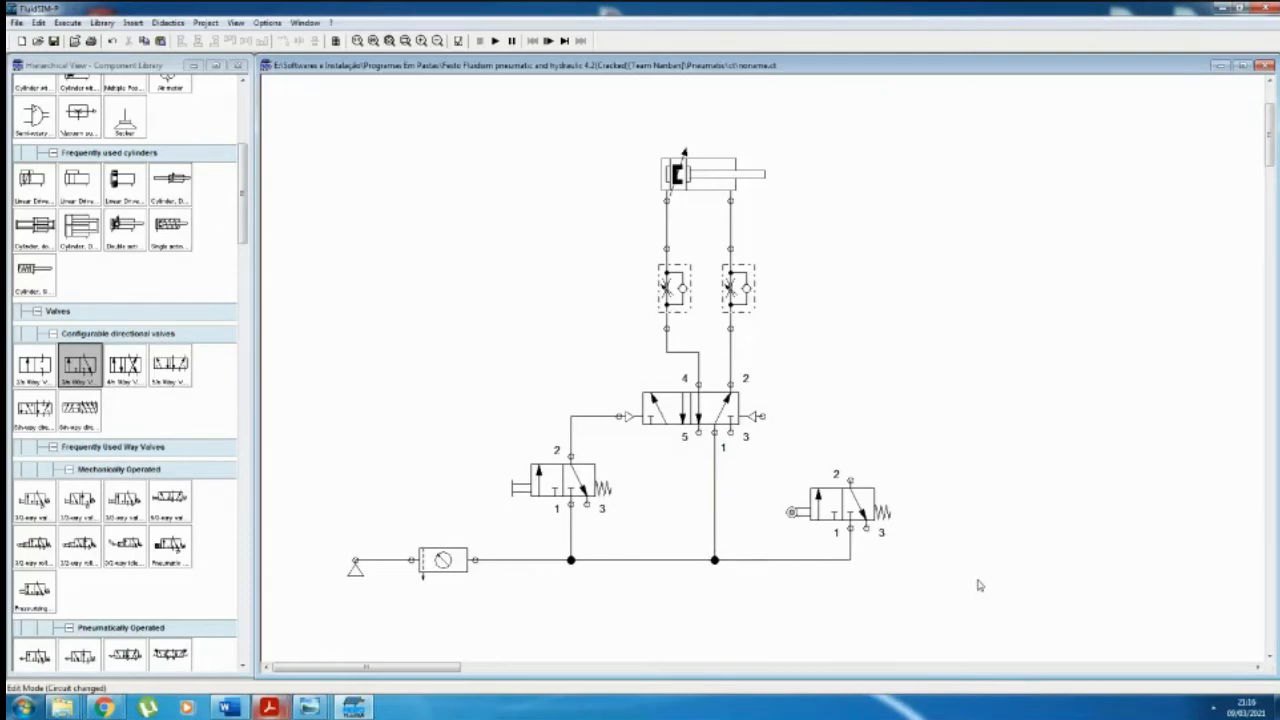
pyautogui.moveTo(836, 508)
pyautogui.mouseDown()
pyautogui.moveTo(838, 524)
pyautogui.moveTo(900, 530)
pyautogui.moveTo(820, 510)
pyautogui.mouseUp()
pyautogui.click(1041, 545)
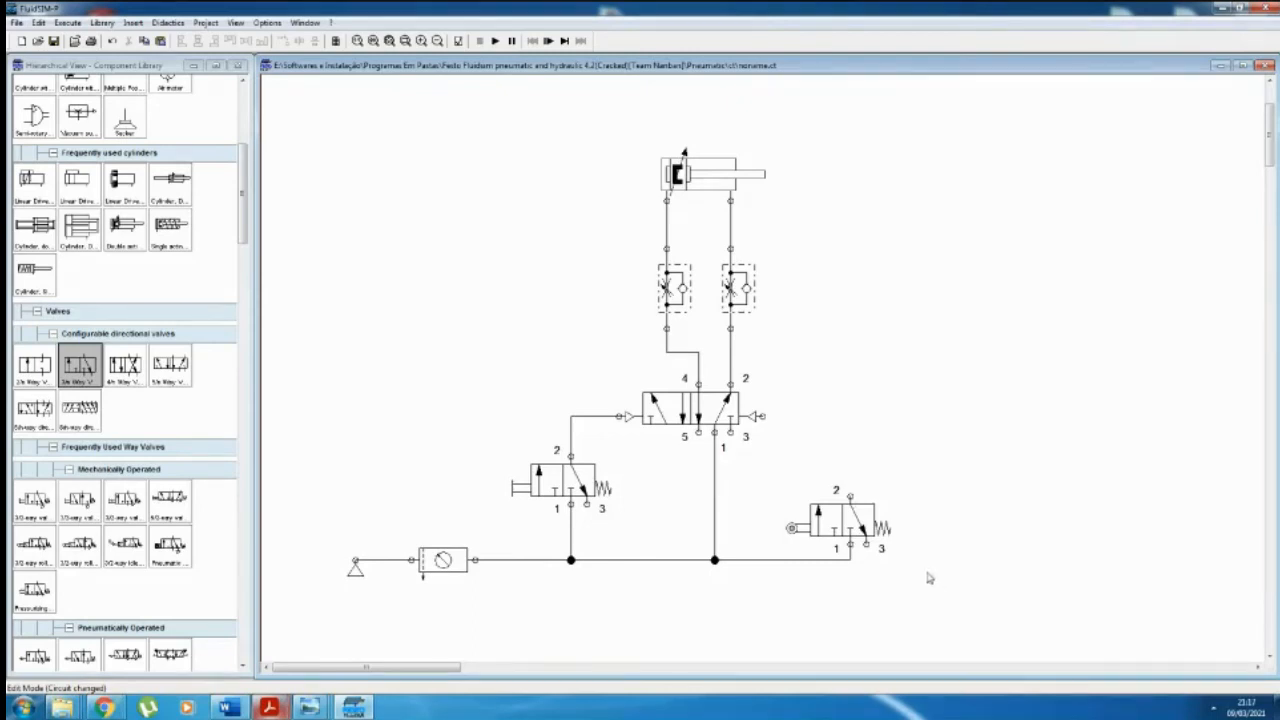
# Step: Place another copy of the manual valve beside the roller valve and connect its port 1 to the supply line
pyautogui.click(560, 485)
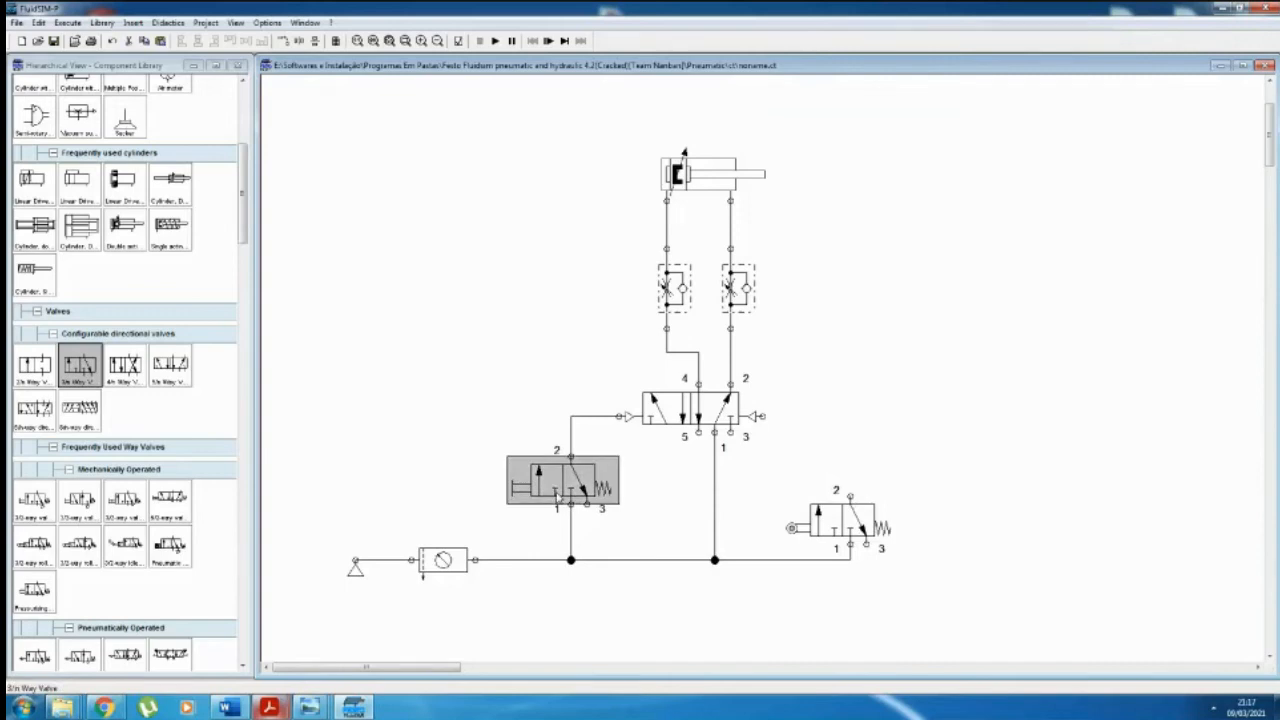
pyautogui.hotkey('ctrl', 'c')
pyautogui.hotkey('ctrl', 'v')
pyautogui.moveTo(834, 386); pyautogui.dragTo(1018, 506)
pyautogui.click(1062, 570)
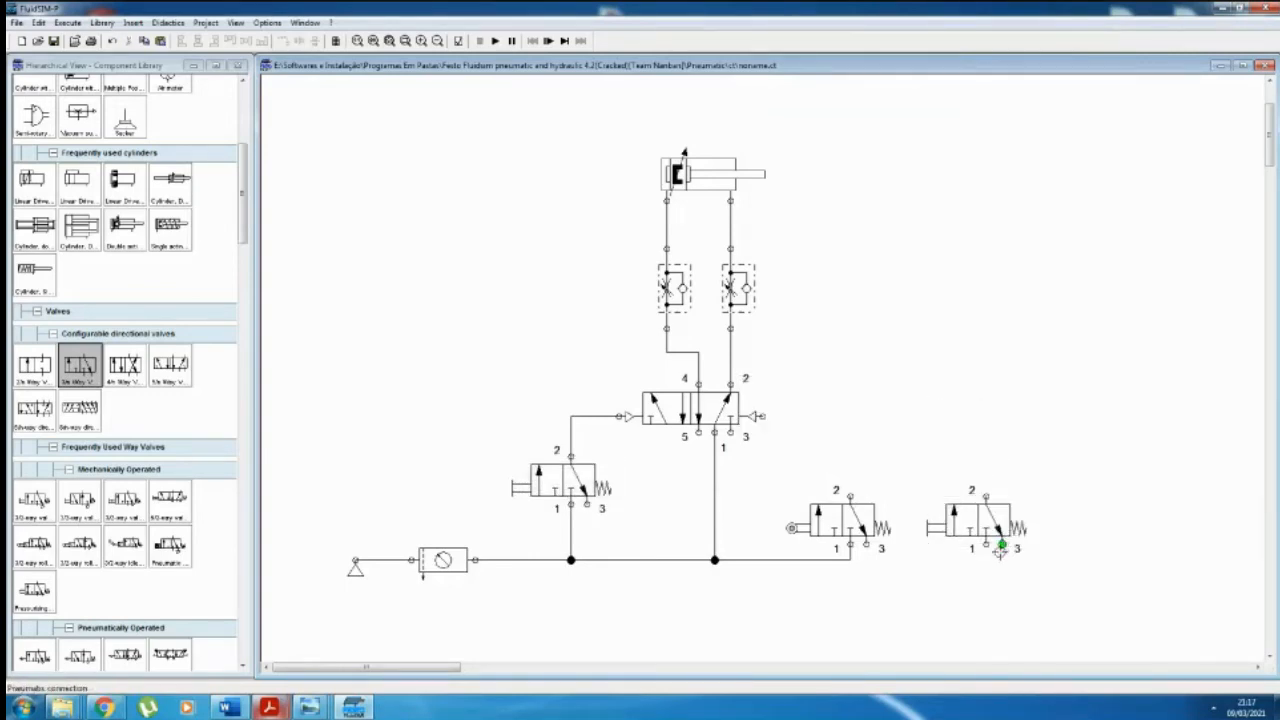
pyautogui.moveTo(850, 548); pyautogui.dragTo(986, 545)
# Step: Change the rightmost valve's manual actuation to a pushbutton with detent
pyautogui.doubleClick(990, 520)
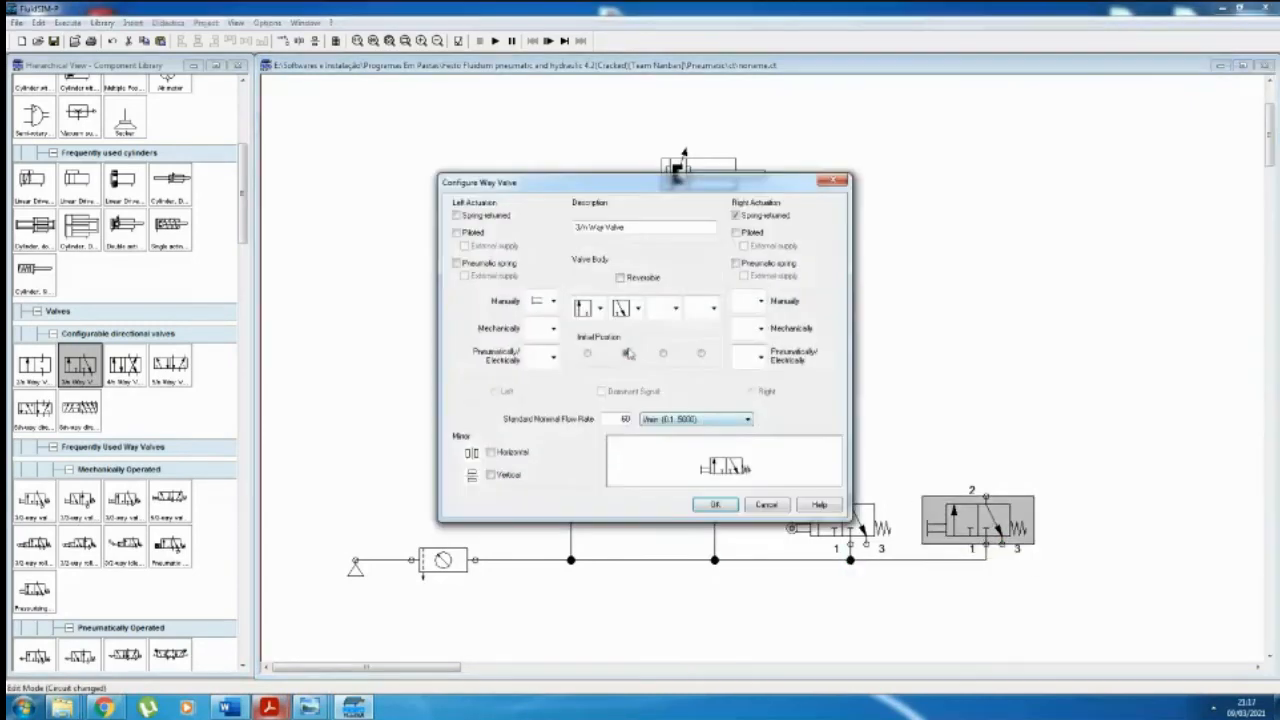
pyautogui.click(552, 302)
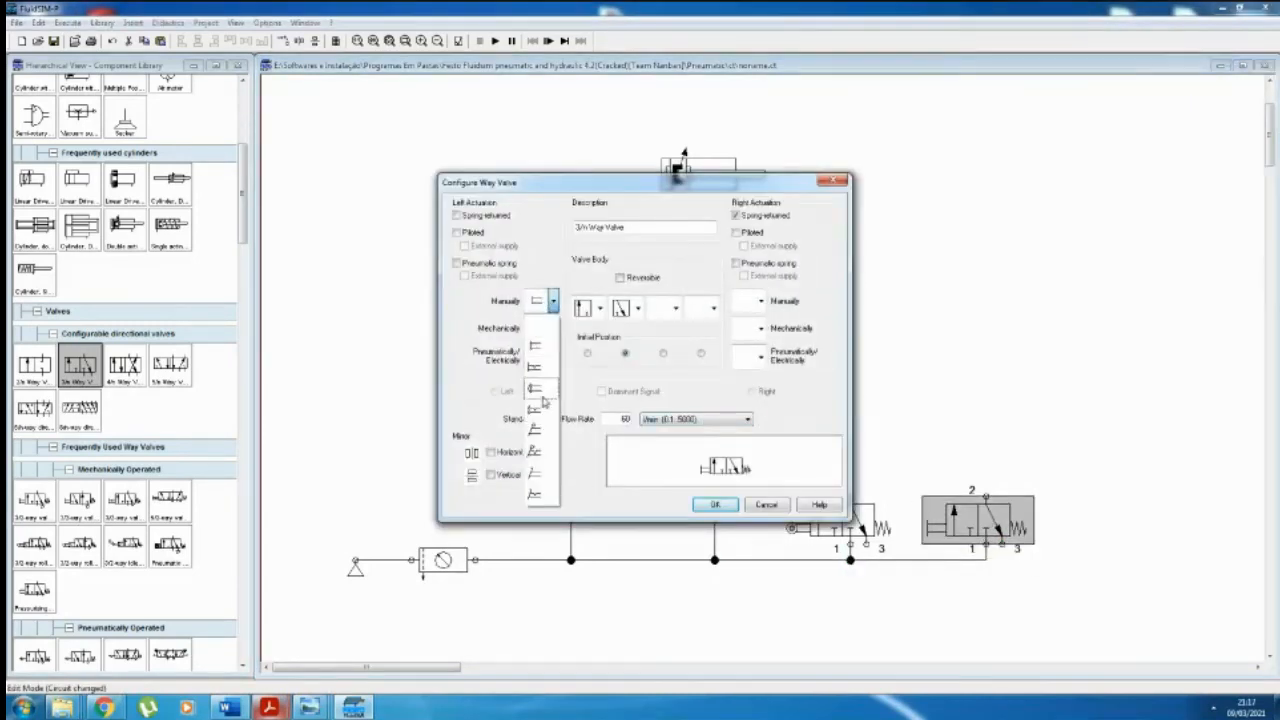
pyautogui.click(535, 410)
pyautogui.click(715, 504)
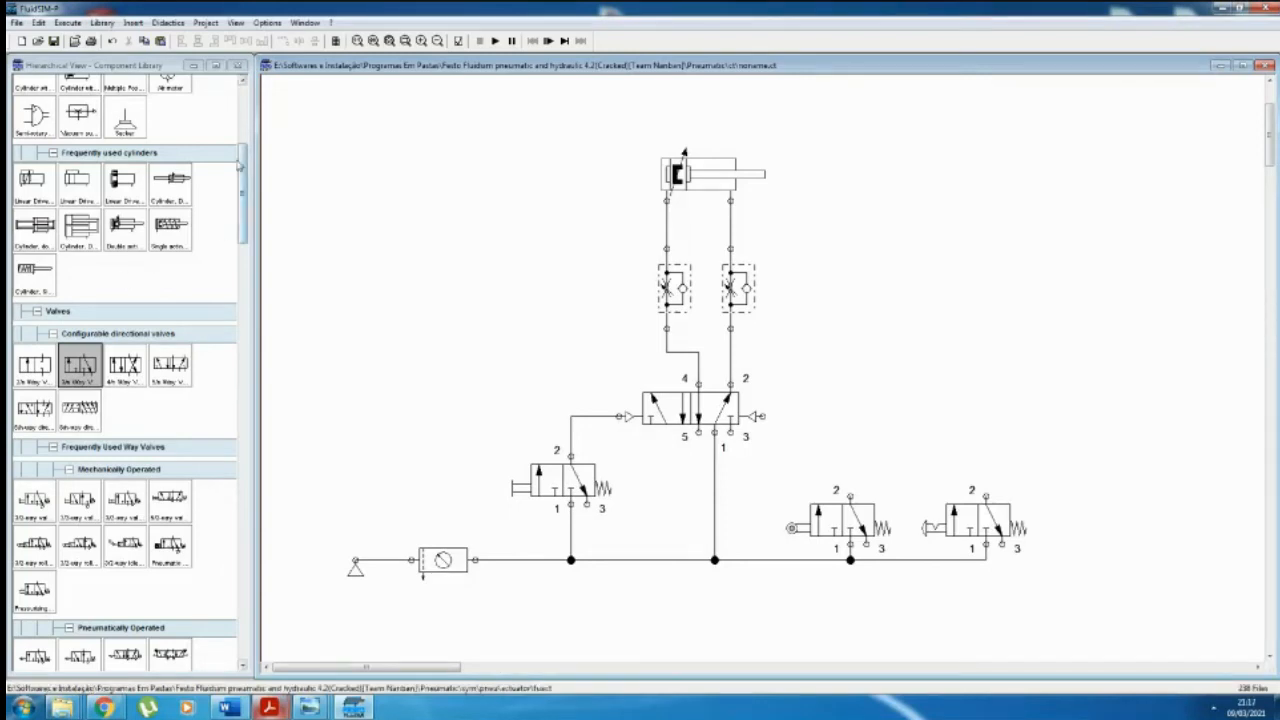
# Step: Place a shuttle valve centred above the roller valve and the detent pushbutton valve
pyautogui.moveTo(240, 170); pyautogui.dragTo(231, 266)
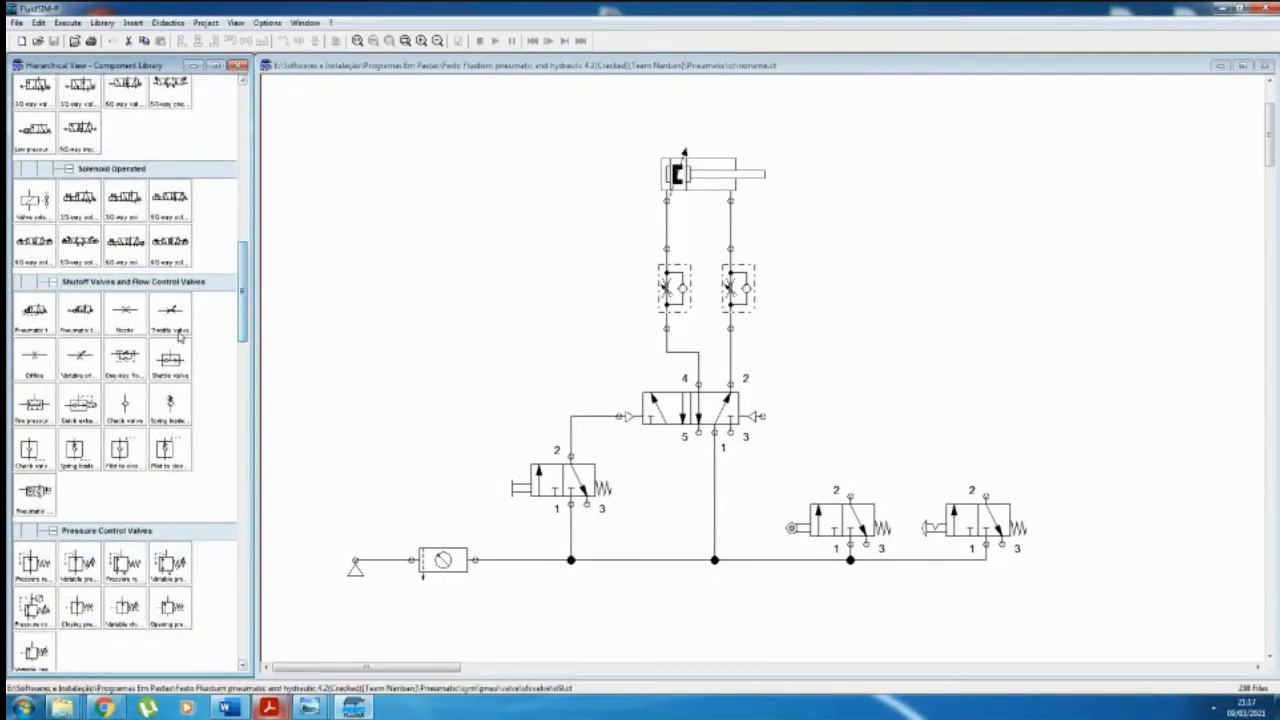
pyautogui.moveTo(172, 366)
pyautogui.mouseDown()
pyautogui.moveTo(980, 395)
pyautogui.moveTo(908, 450)
pyautogui.moveTo(903, 438)
pyautogui.moveTo(912, 462)
pyautogui.moveTo(925, 447)
pyautogui.mouseUp()
pyautogui.click(1108, 469)
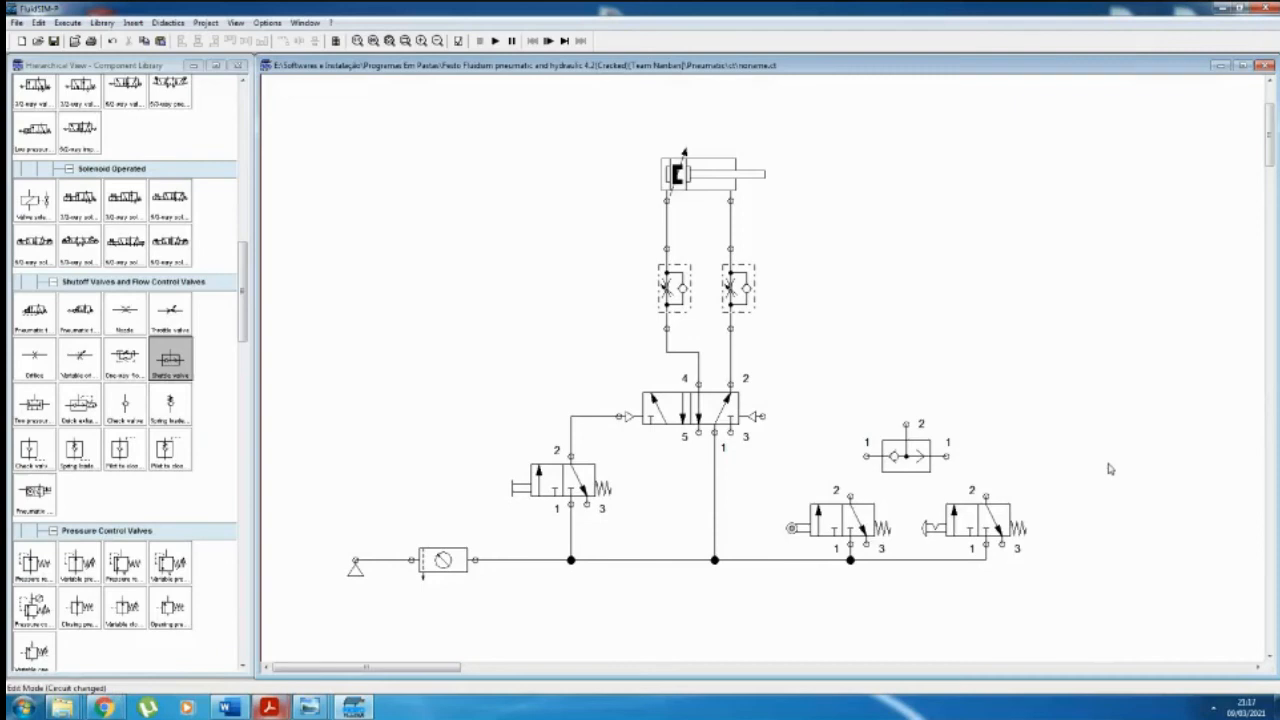
pyautogui.moveTo(904, 459); pyautogui.dragTo(912, 459)
pyautogui.click(1172, 486)
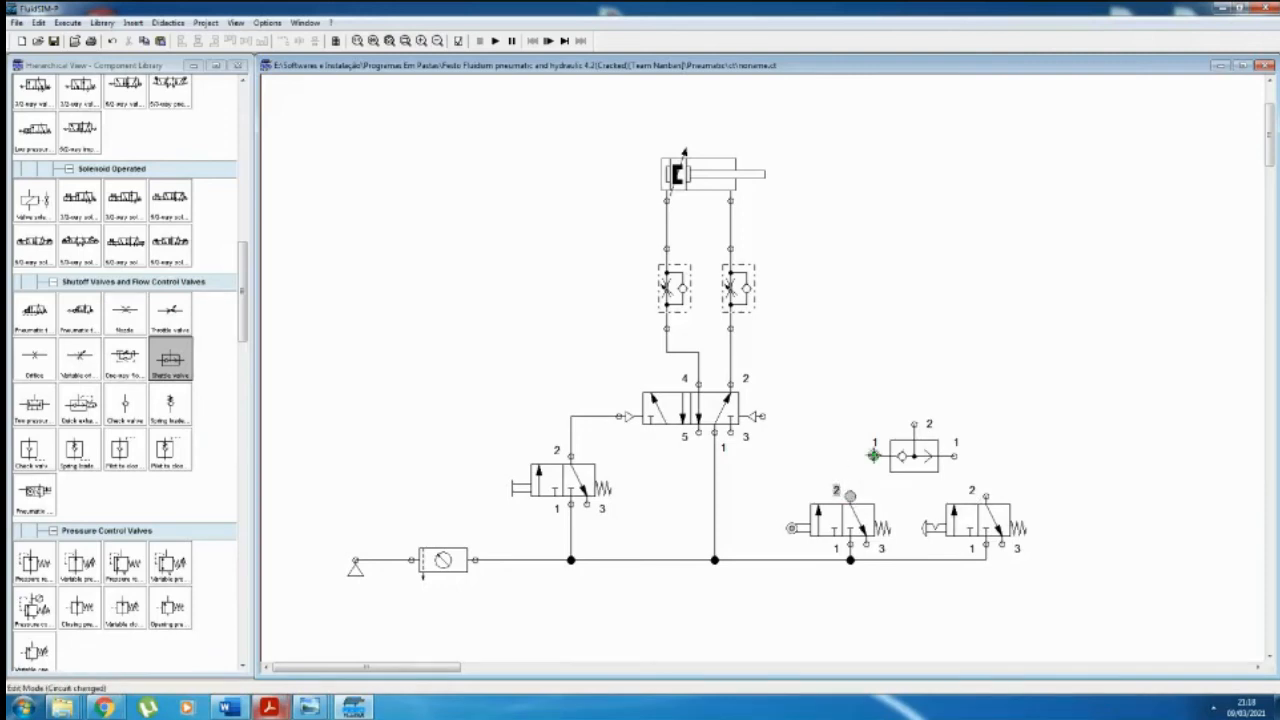
# Step: Connect the shuttle valve's inputs to port 2 of the two valves below and its output to the 5/n way valve's right pilot port
pyautogui.moveTo(873, 456); pyautogui.dragTo(850, 494)
pyautogui.moveTo(986, 494); pyautogui.dragTo(955, 456)
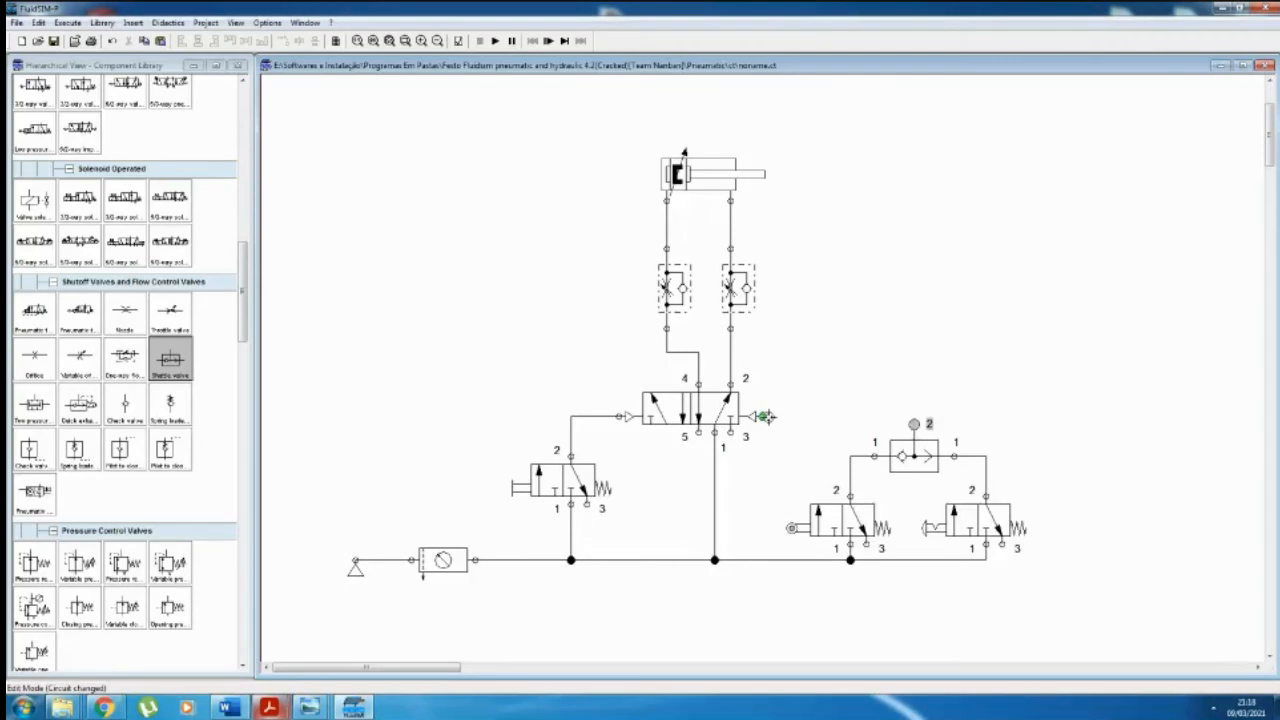
pyautogui.moveTo(766, 416); pyautogui.dragTo(913, 424)
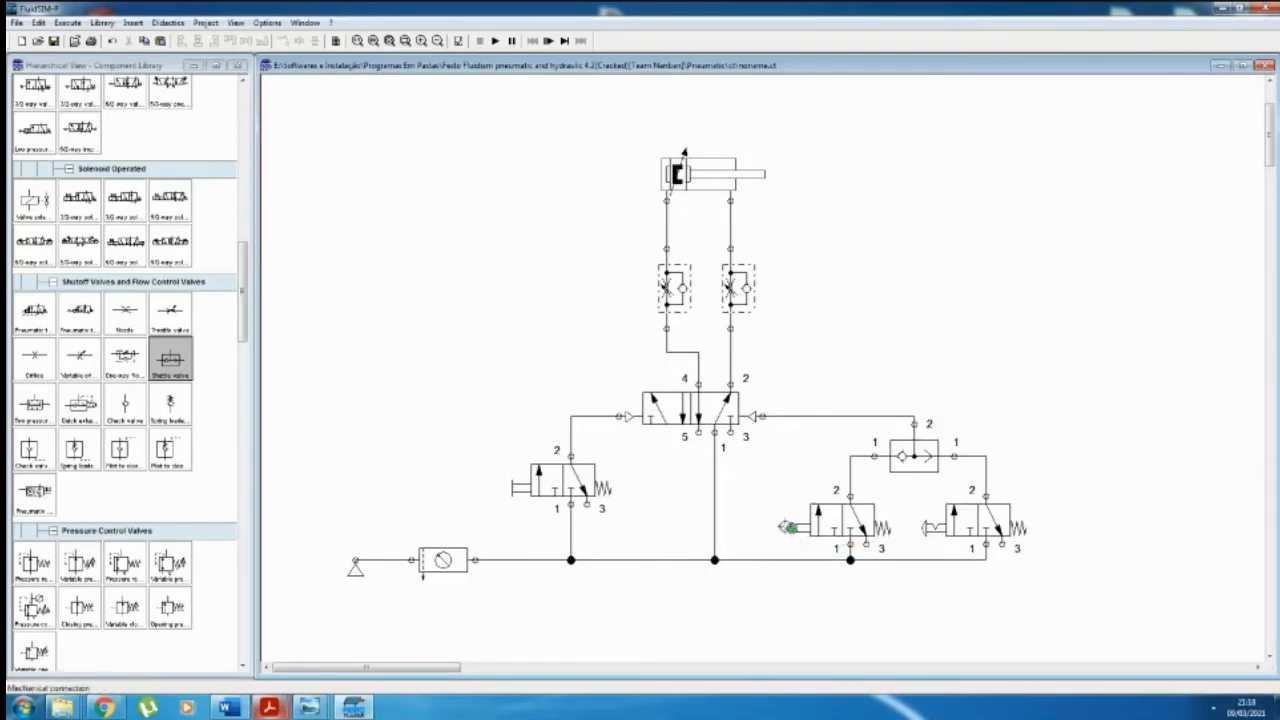
# Step: Insert a text label reading A directly left of the double-acting cylinder
pyautogui.click(133, 22)
pyautogui.moveTo(180, 117)
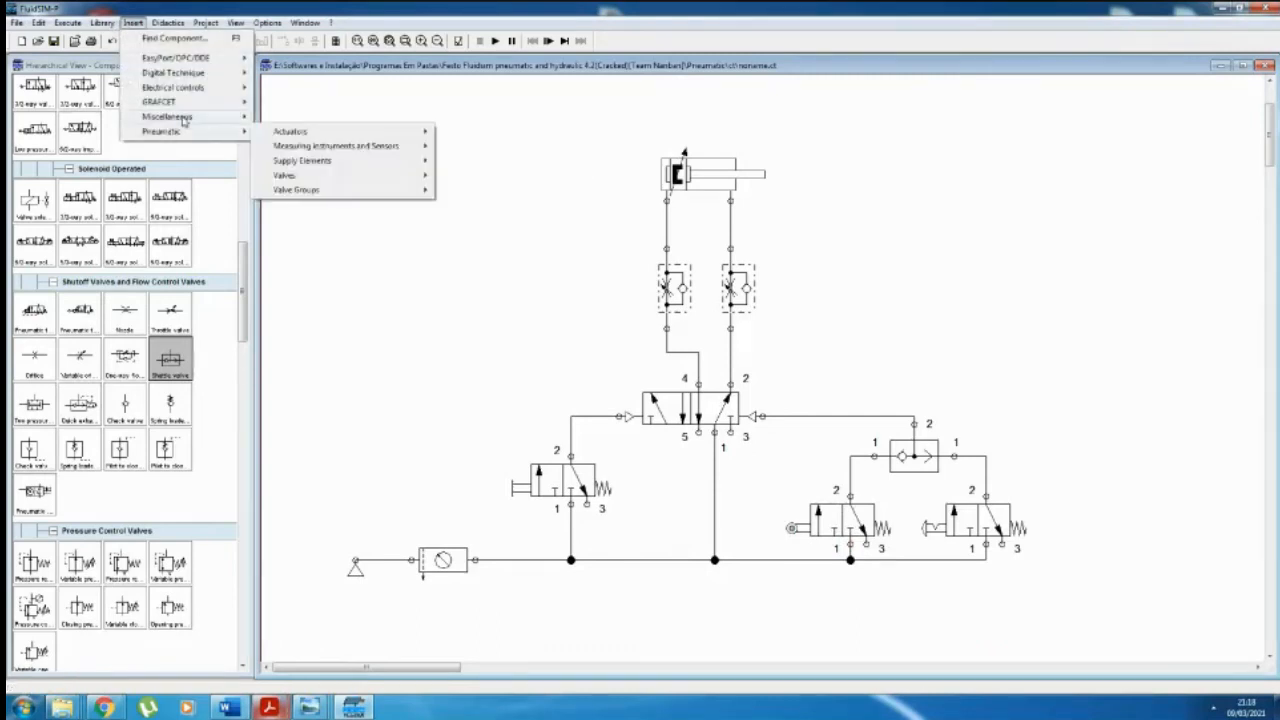
pyautogui.click(281, 248)
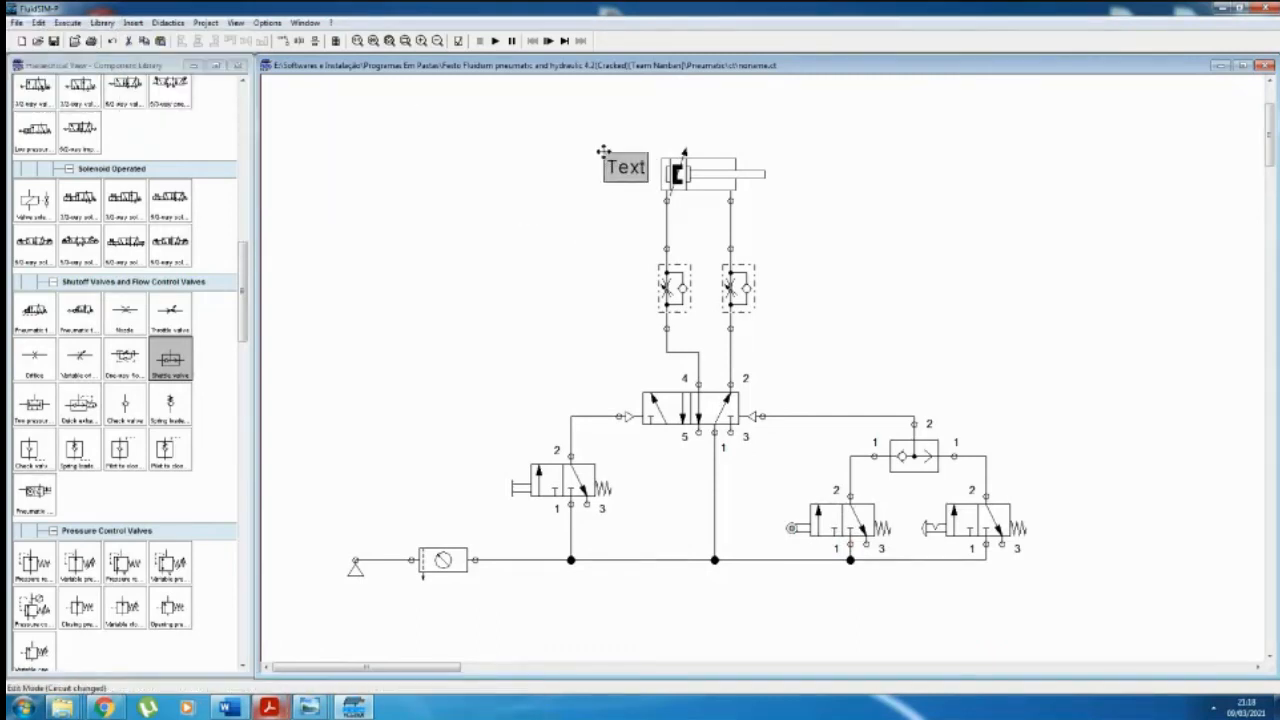
pyautogui.click(616, 164)
pyautogui.doubleClick(628, 177)
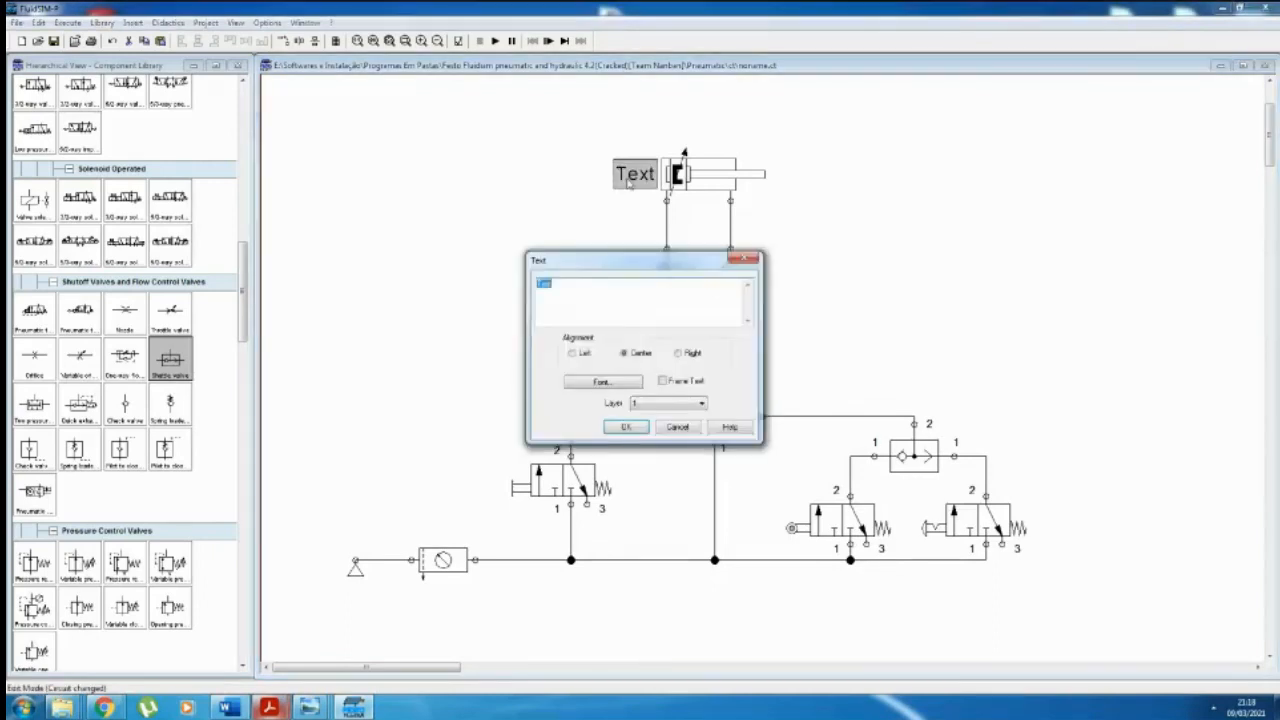
pyautogui.write('a')
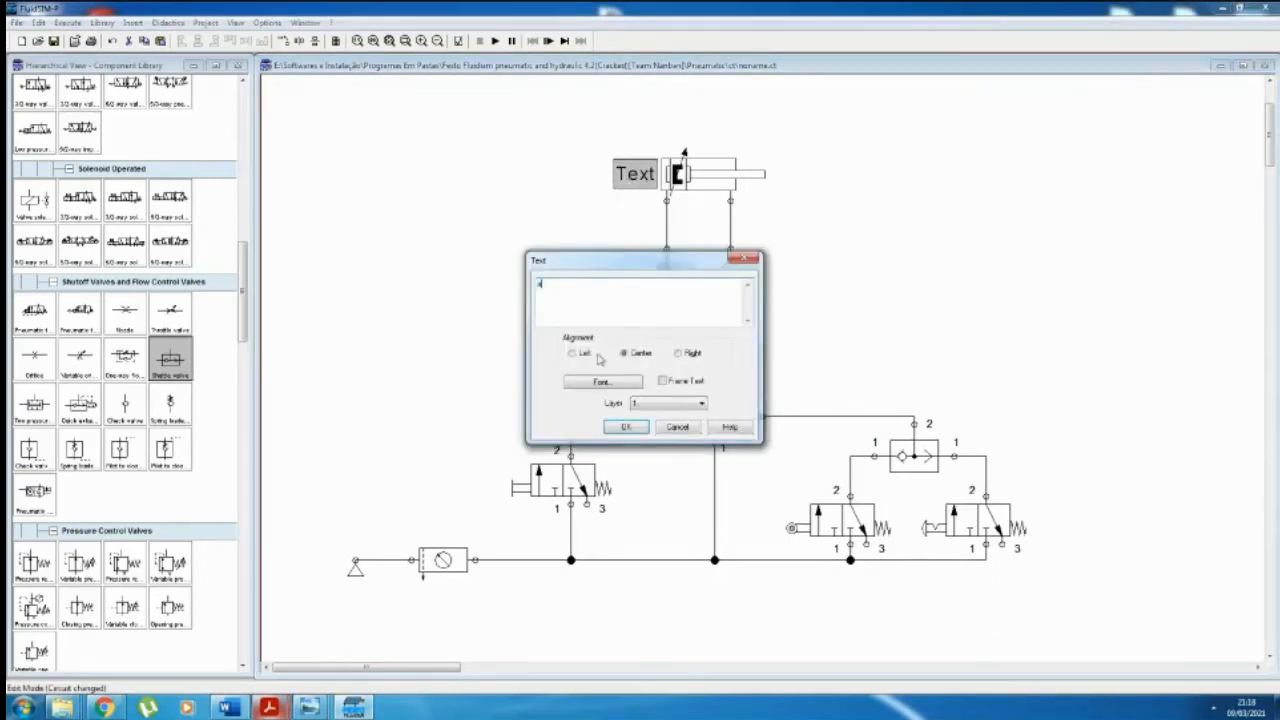
pyautogui.click(627, 427)
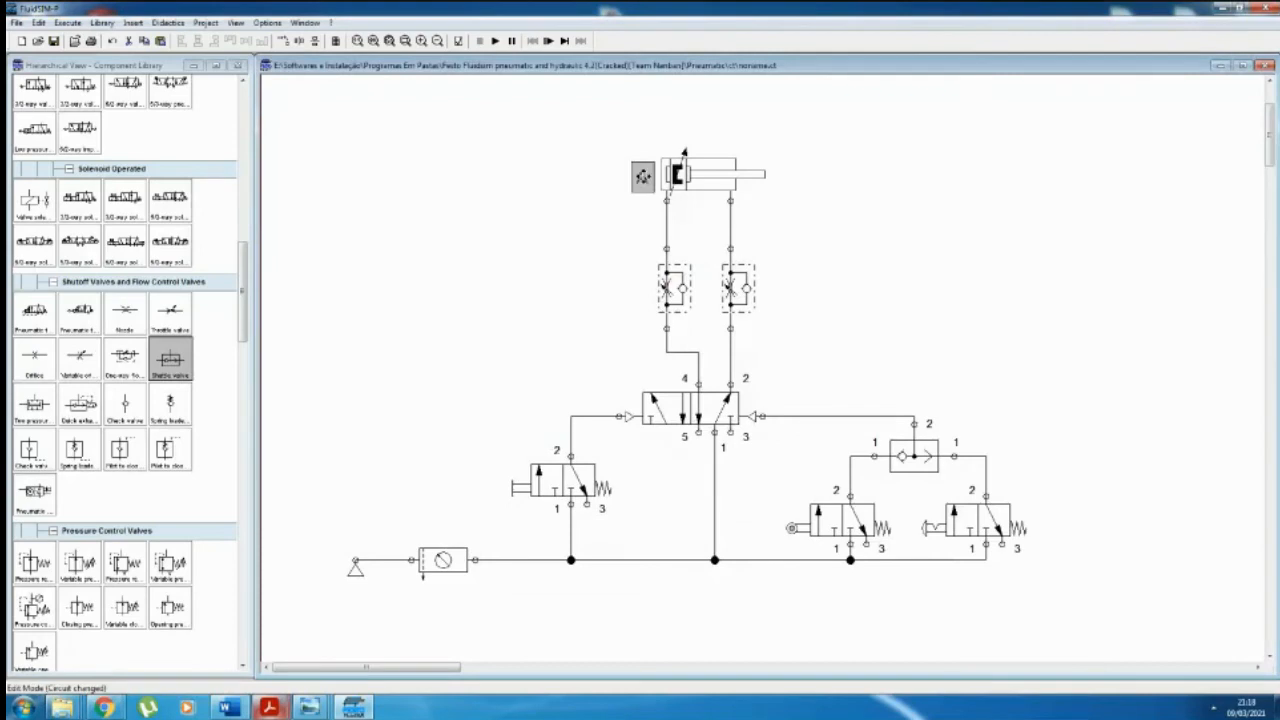
# Step: Give the cylinder an actuating label A1 at 100 mm and assign label A1 to the roller valve's mechanical connection
pyautogui.doubleClick(710, 175)
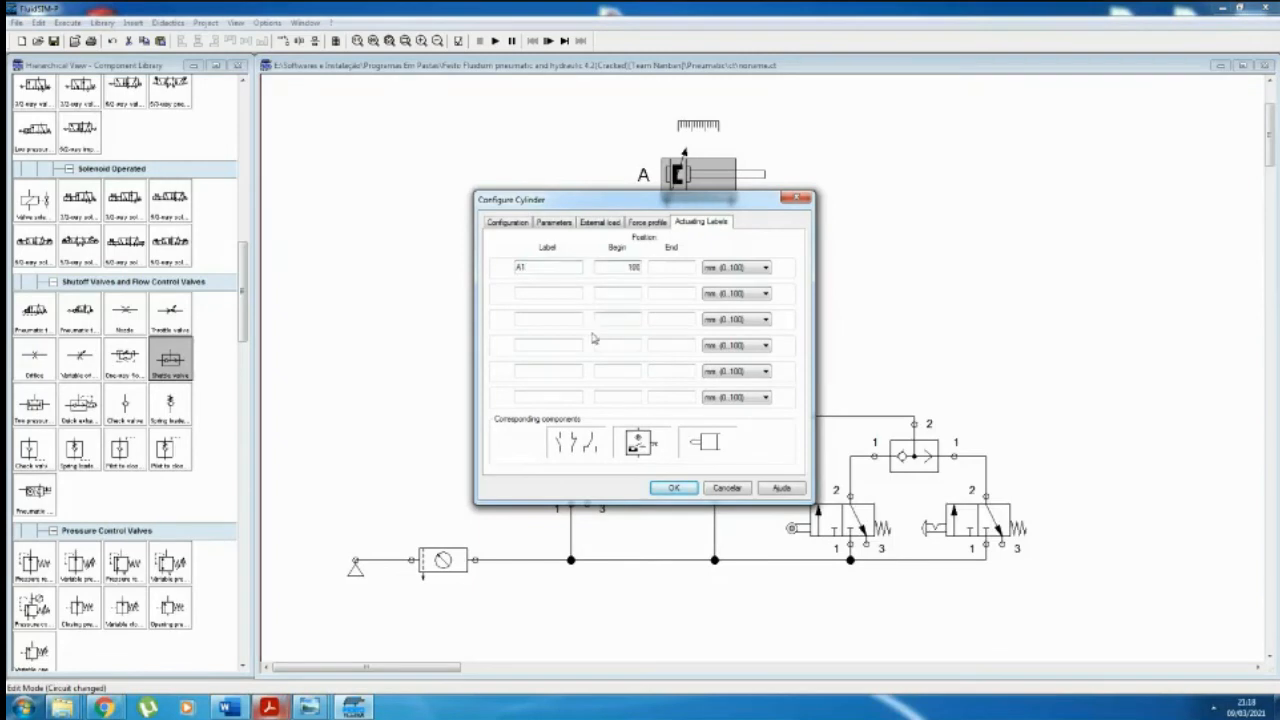
pyautogui.click(677, 489)
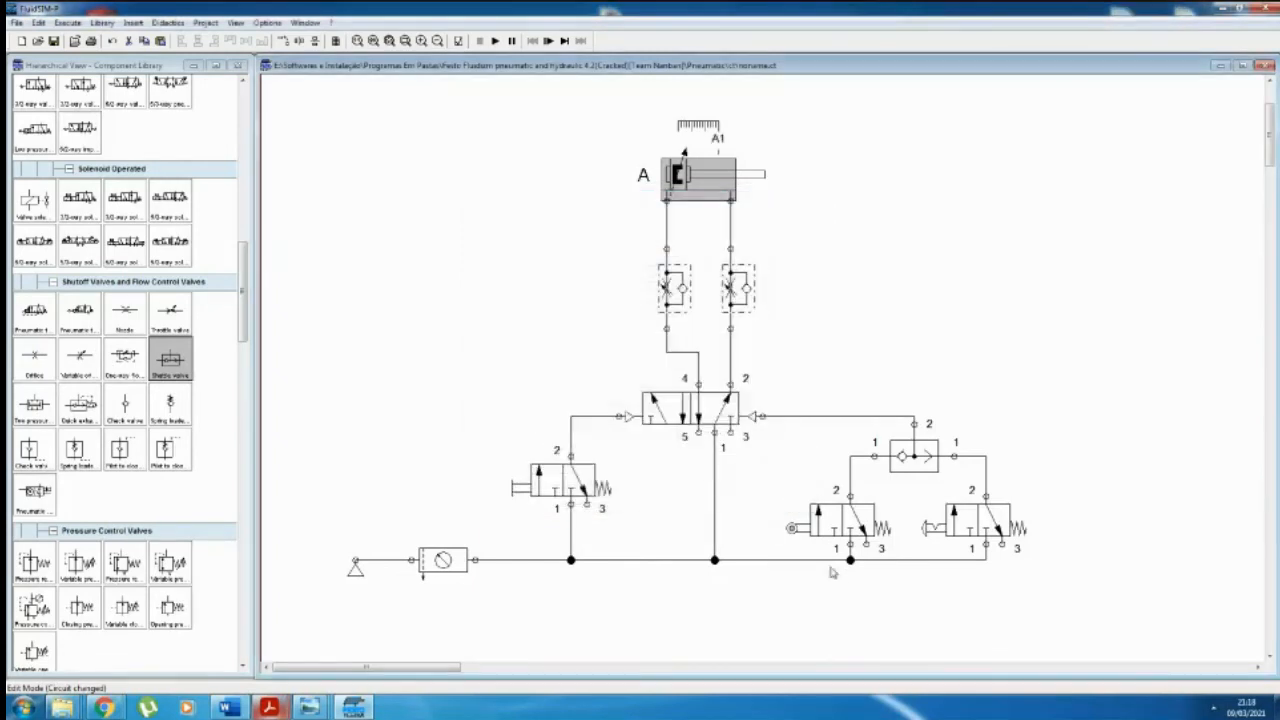
pyautogui.doubleClick(792, 528)
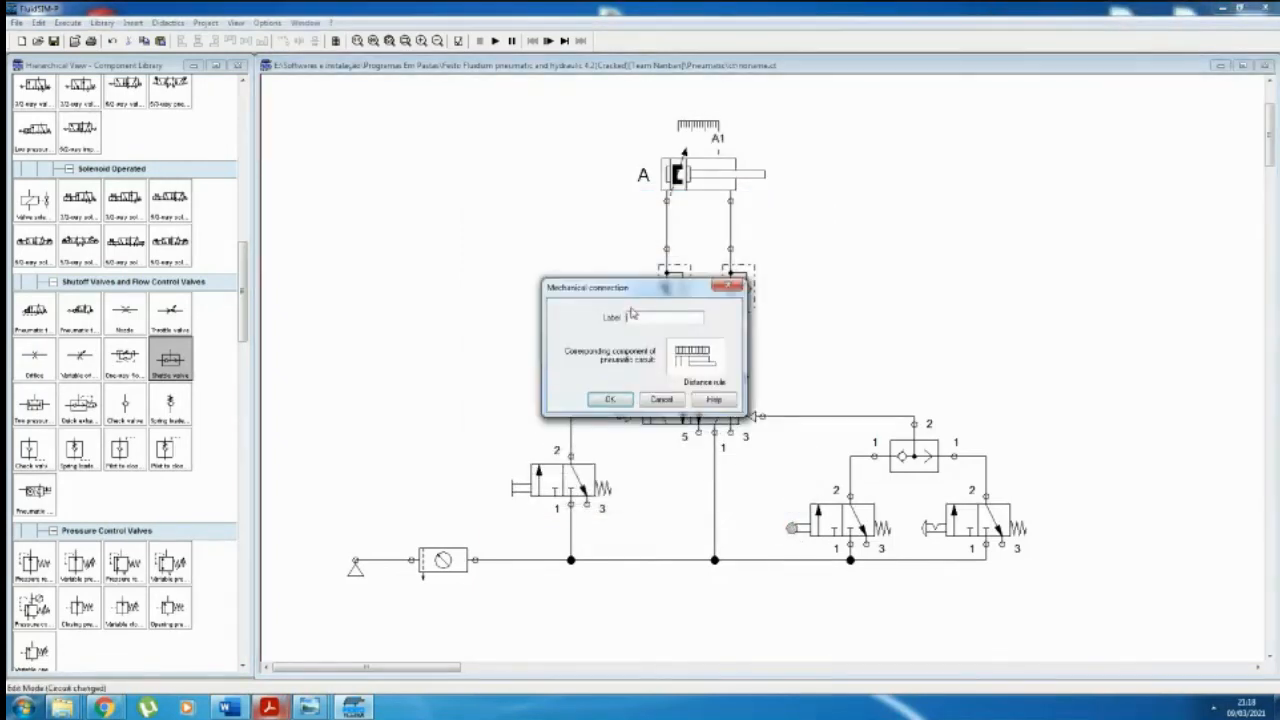
pyautogui.write('a1')
pyautogui.click(618, 399)
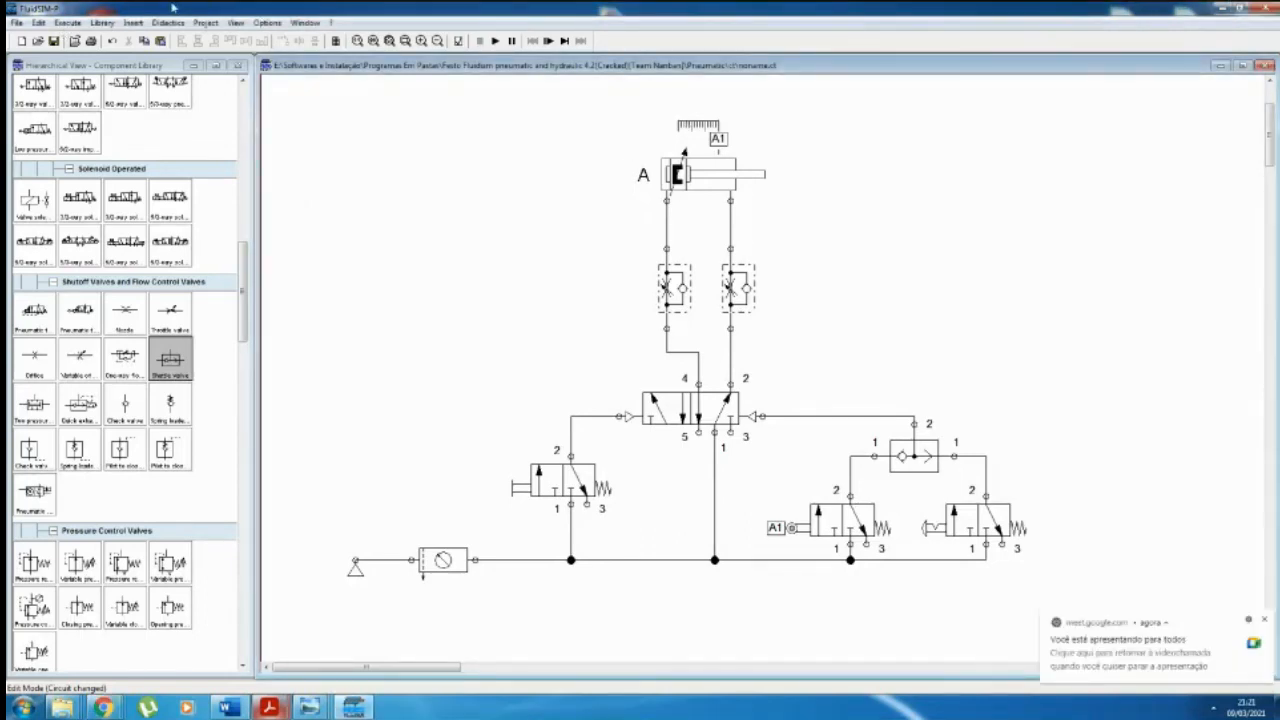
pyautogui.click(67, 22)
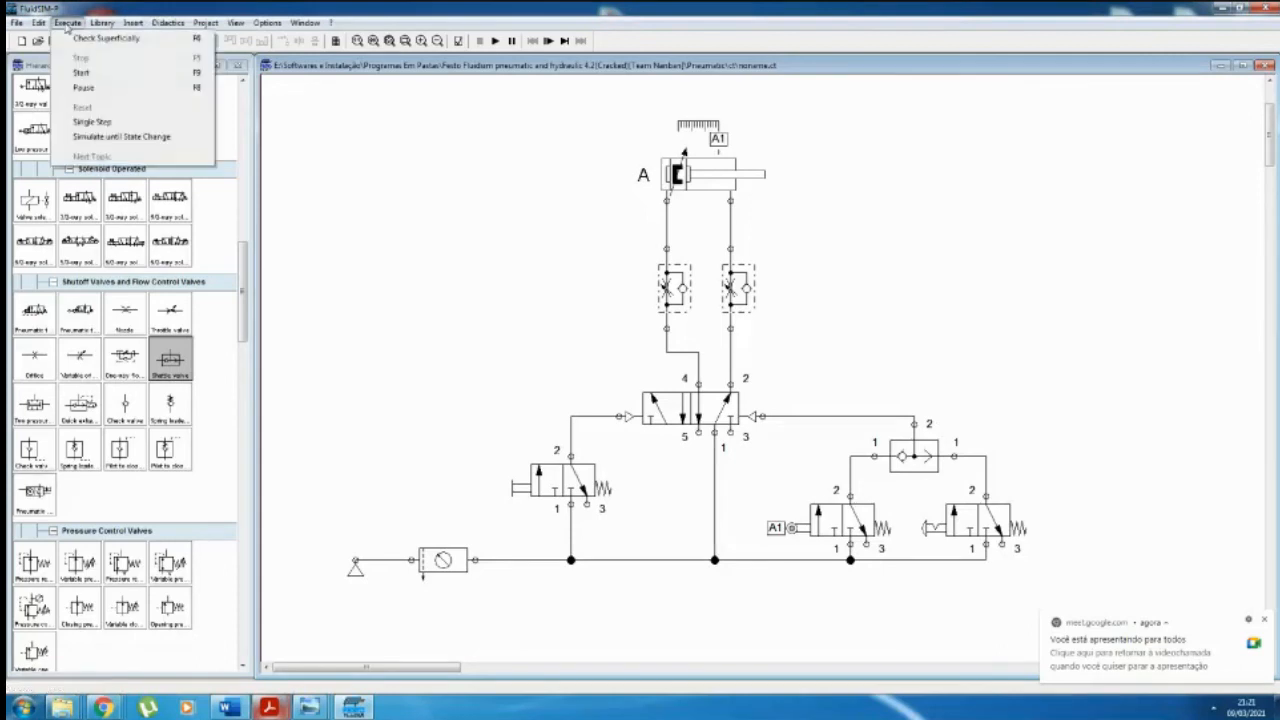
pyautogui.click(85, 73)
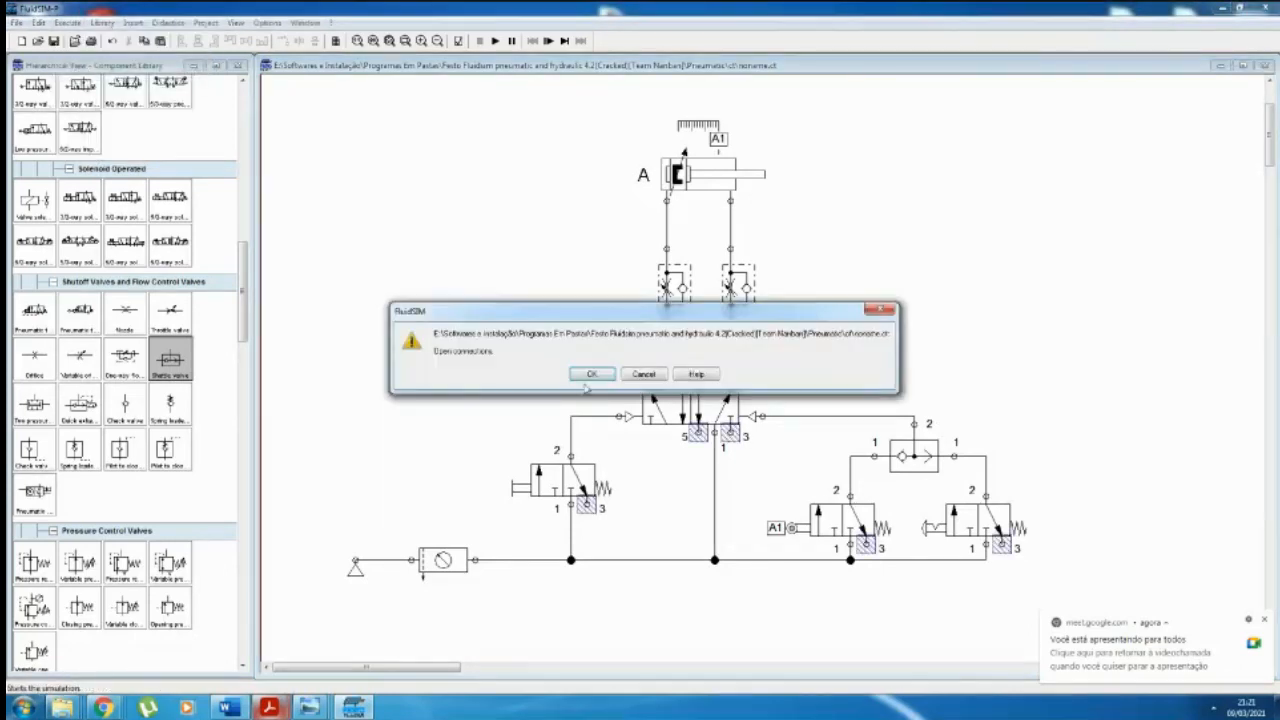
pyautogui.click(655, 374)
# Step: Fit silencer terminators to exhaust ports 5 and 3 of the 5/n way valve
pyautogui.doubleClick(697, 432)
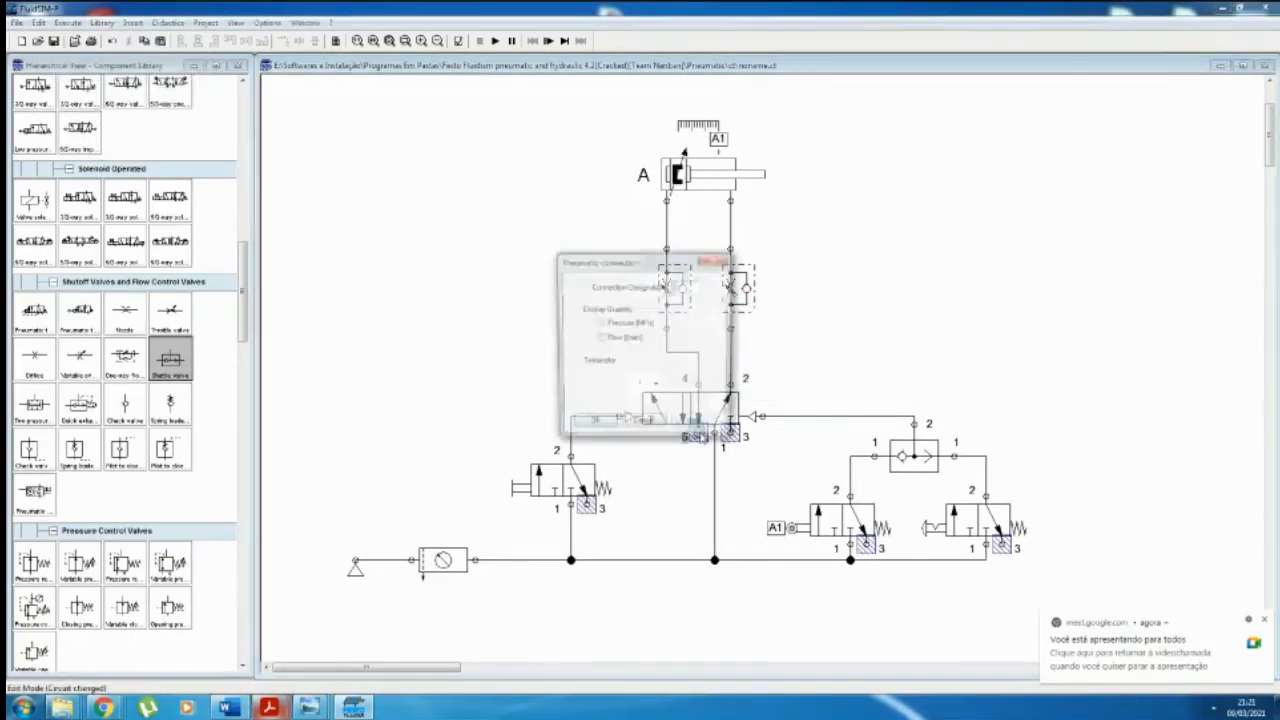
pyautogui.click(657, 388)
pyautogui.click(641, 500)
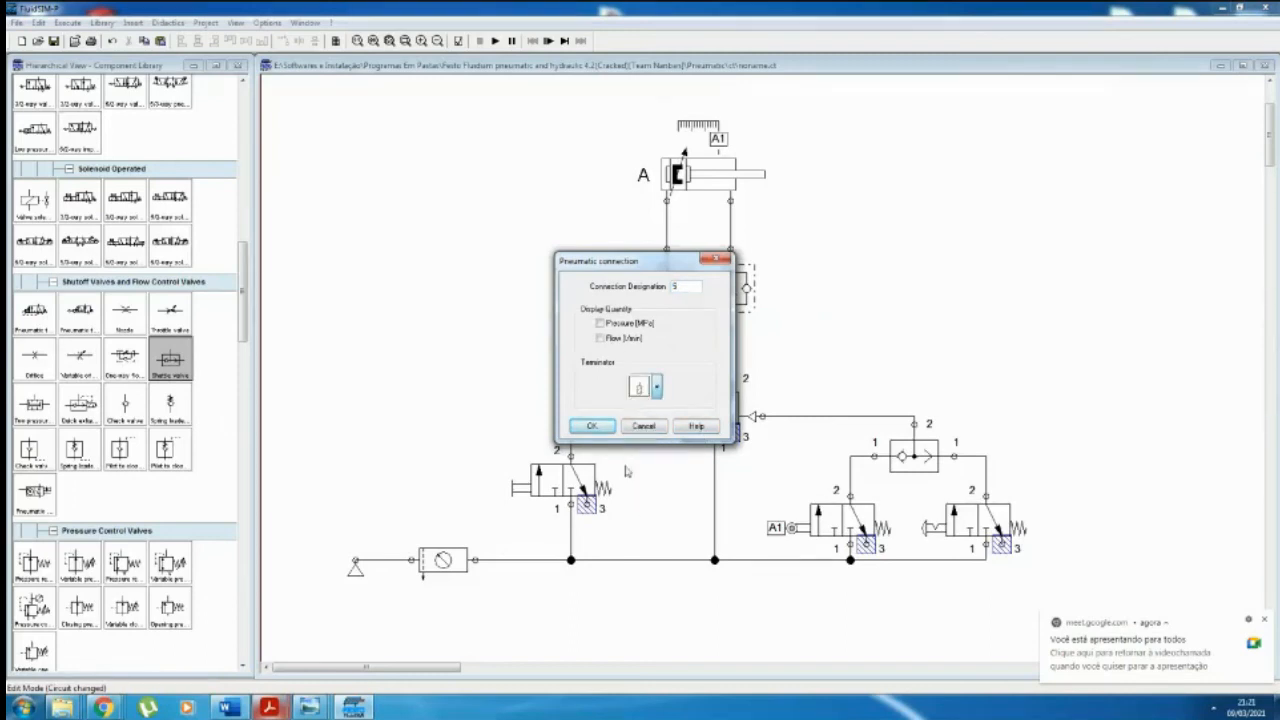
pyautogui.click(593, 427)
pyautogui.doubleClick(728, 432)
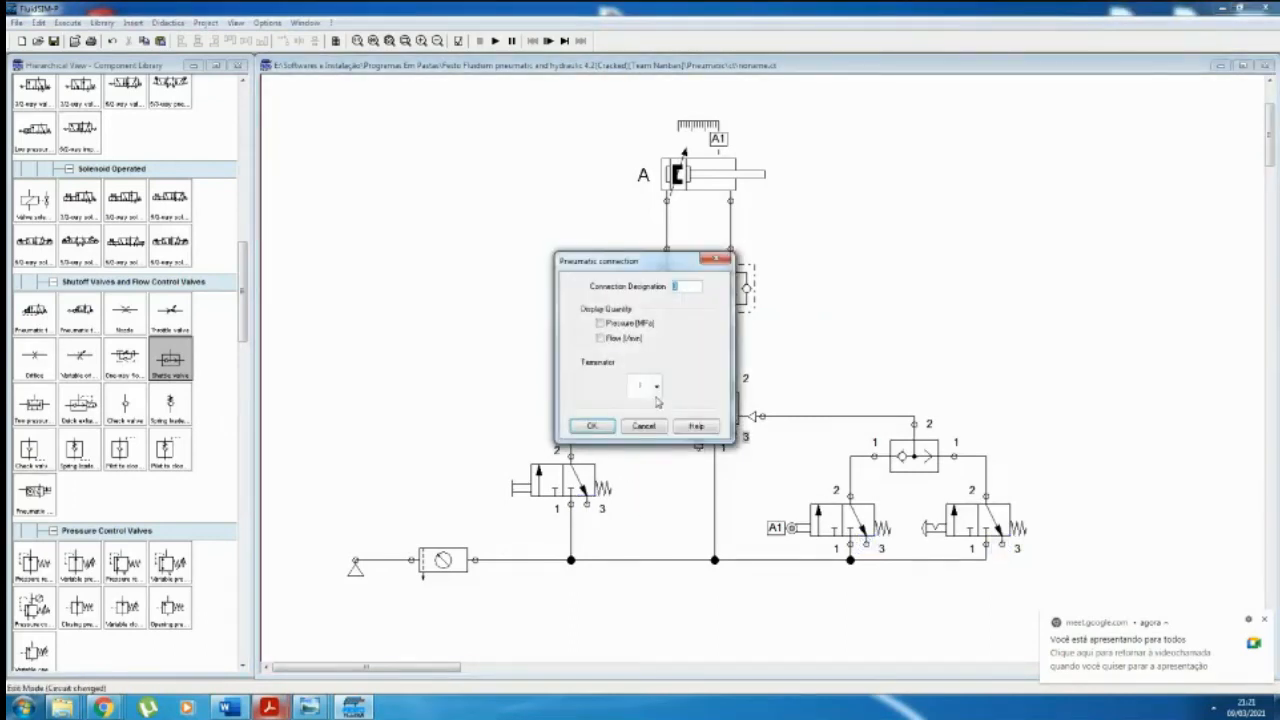
pyautogui.click(657, 388)
pyautogui.click(641, 500)
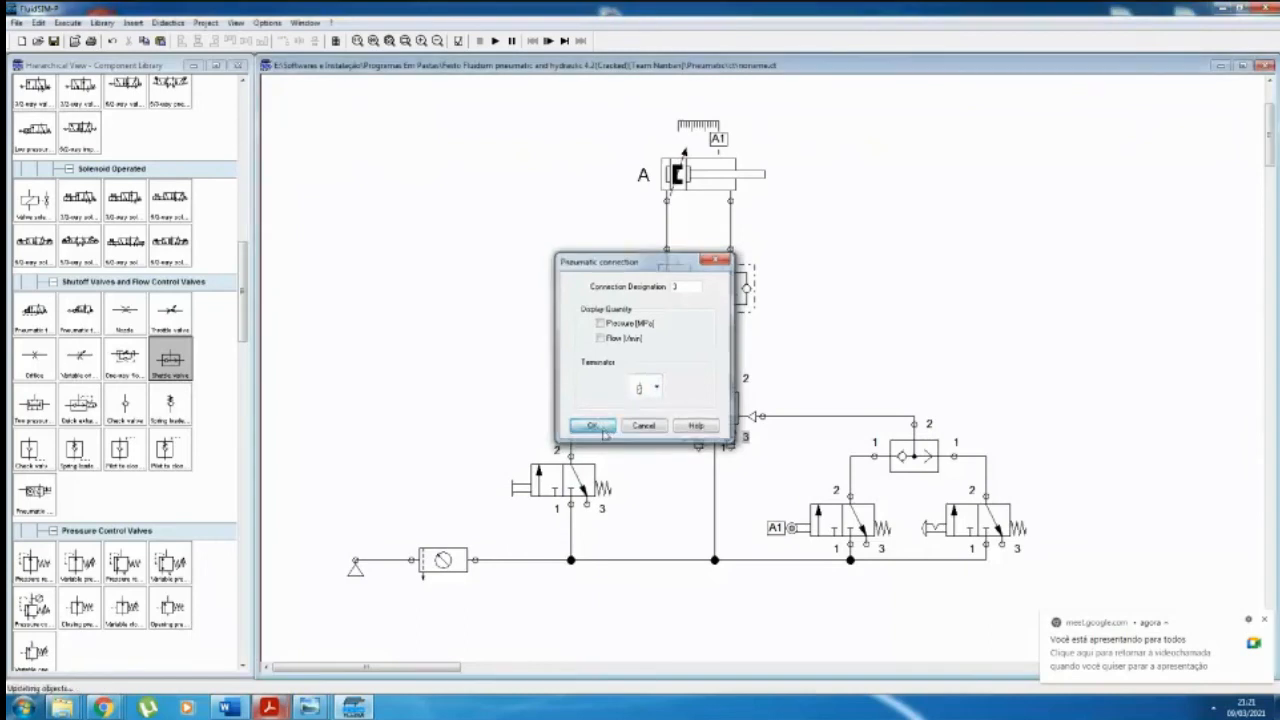
pyautogui.click(593, 427)
# Step: Fit a silencer terminator to exhaust port 3 of the left pushbutton valve
pyautogui.doubleClick(585, 504)
pyautogui.click(657, 388)
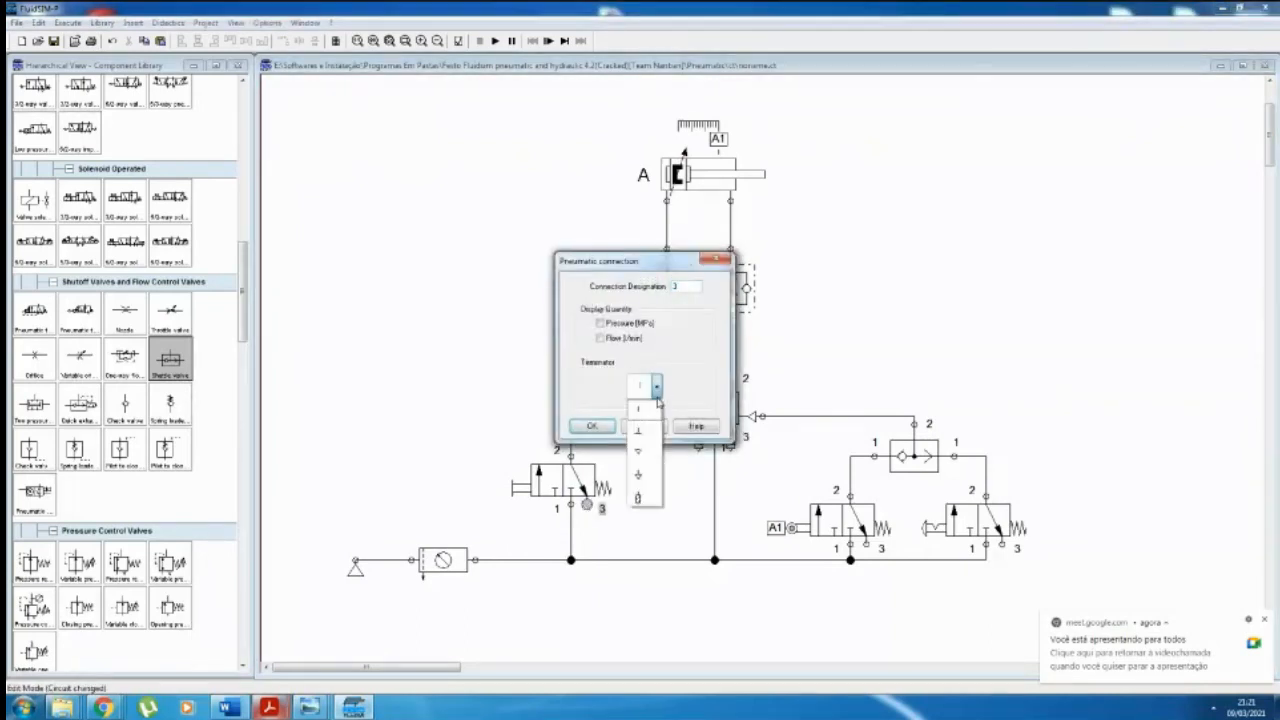
pyautogui.click(641, 498)
pyautogui.click(593, 427)
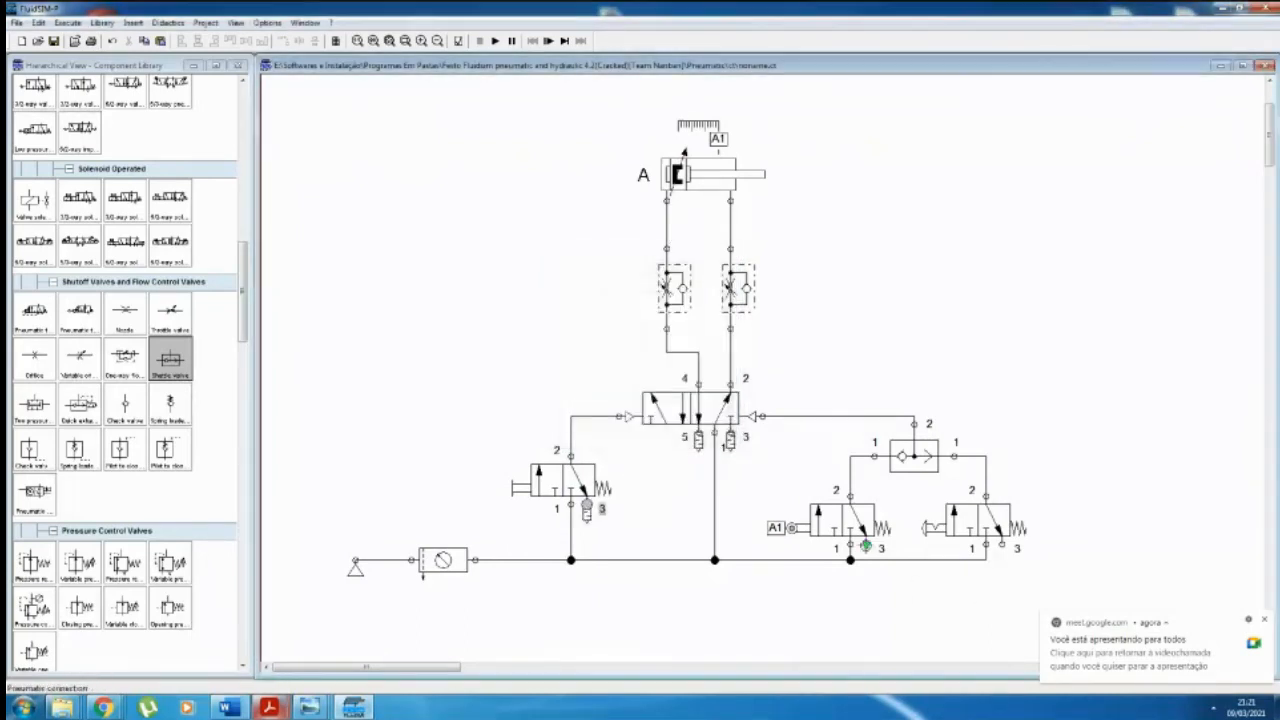
# Step: Fit silencer terminators to exhaust port 3 of the roller valve and of the detent pushbutton valve
pyautogui.doubleClick(866, 546)
pyautogui.click(657, 388)
pyautogui.click(641, 498)
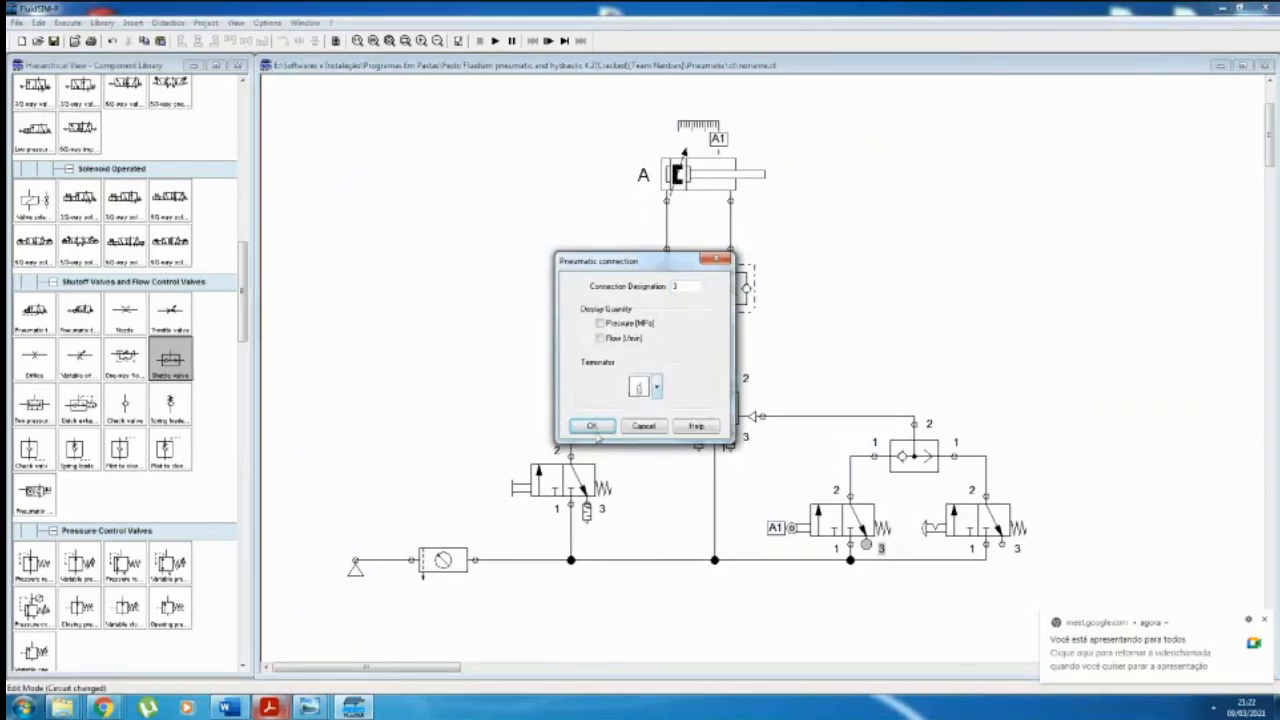
pyautogui.click(593, 427)
pyautogui.doubleClick(1001, 545)
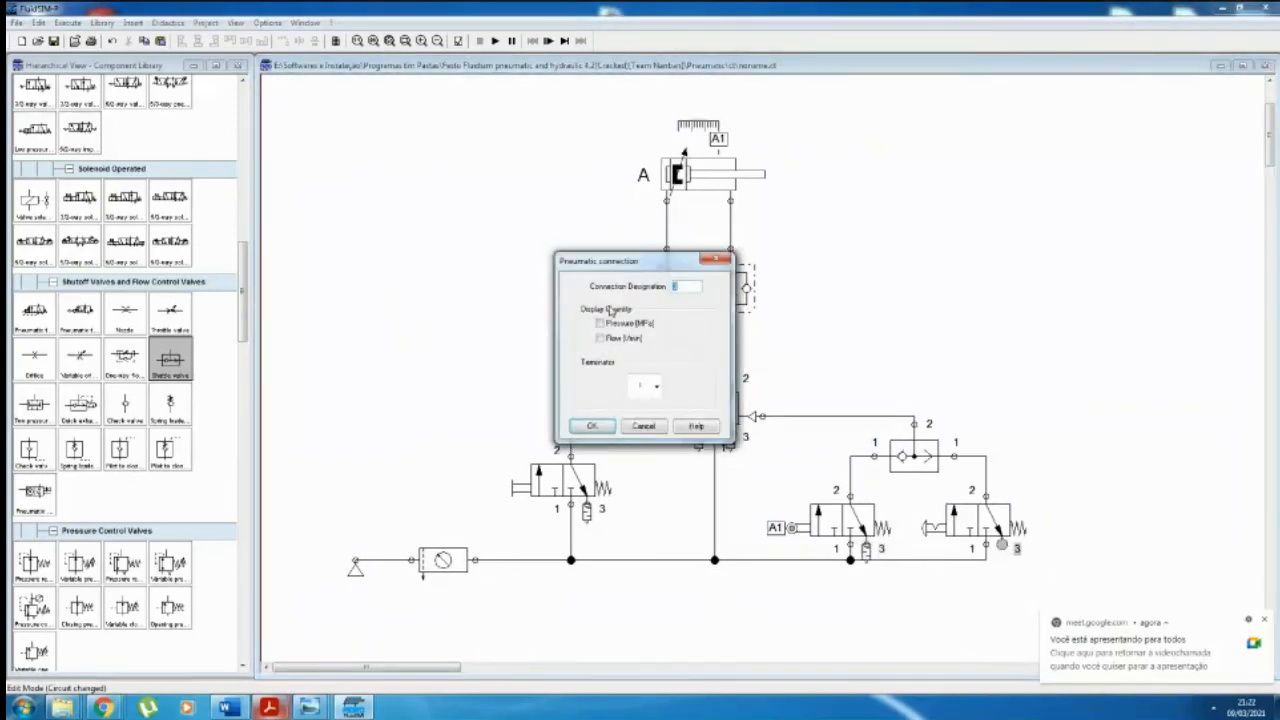
pyautogui.click(657, 388)
pyautogui.click(641, 498)
pyautogui.click(593, 427)
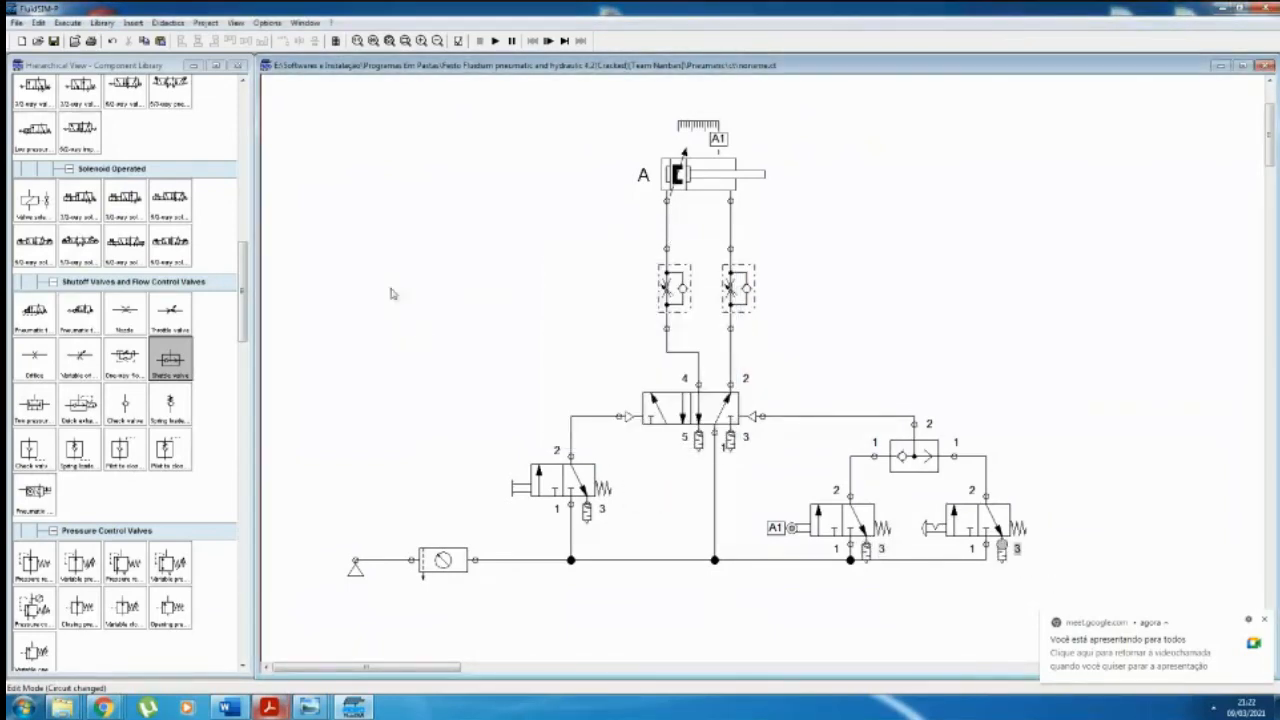
# Step: Start the simulation and actuate the left pushbutton valve to run the cylinder
pyautogui.click(67, 22)
pyautogui.click(94, 72)
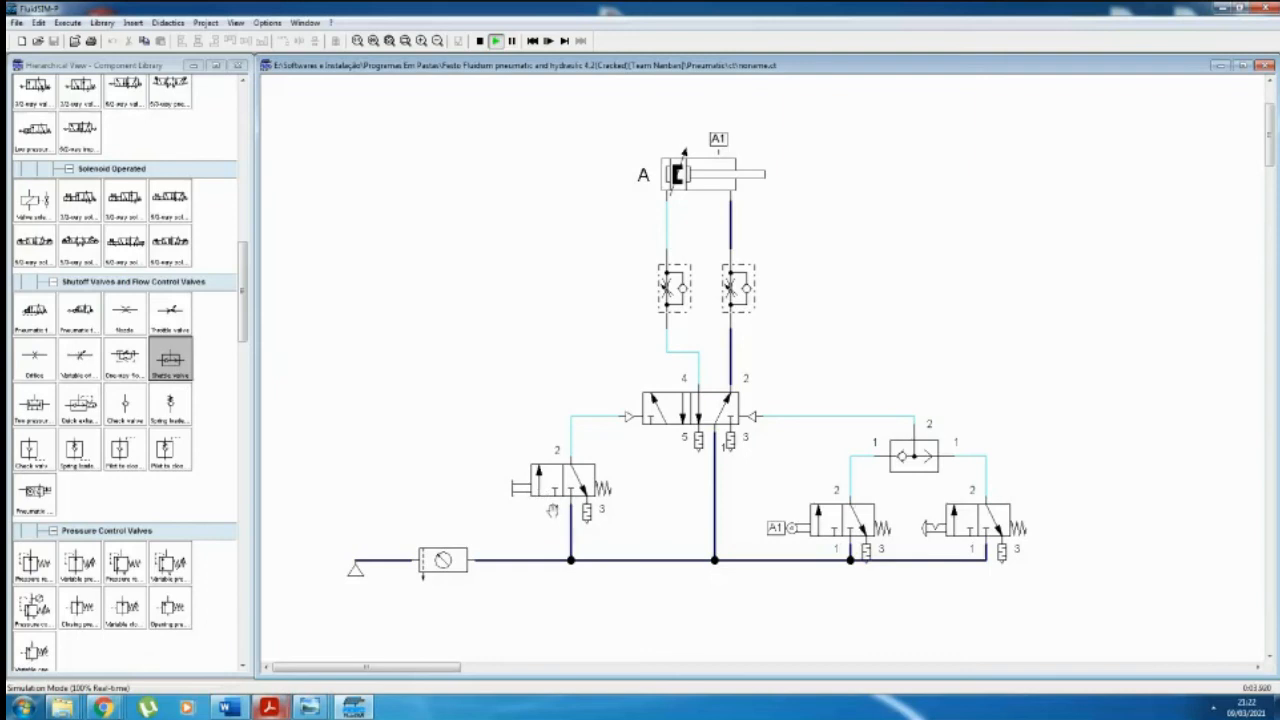
pyautogui.click(533, 482)
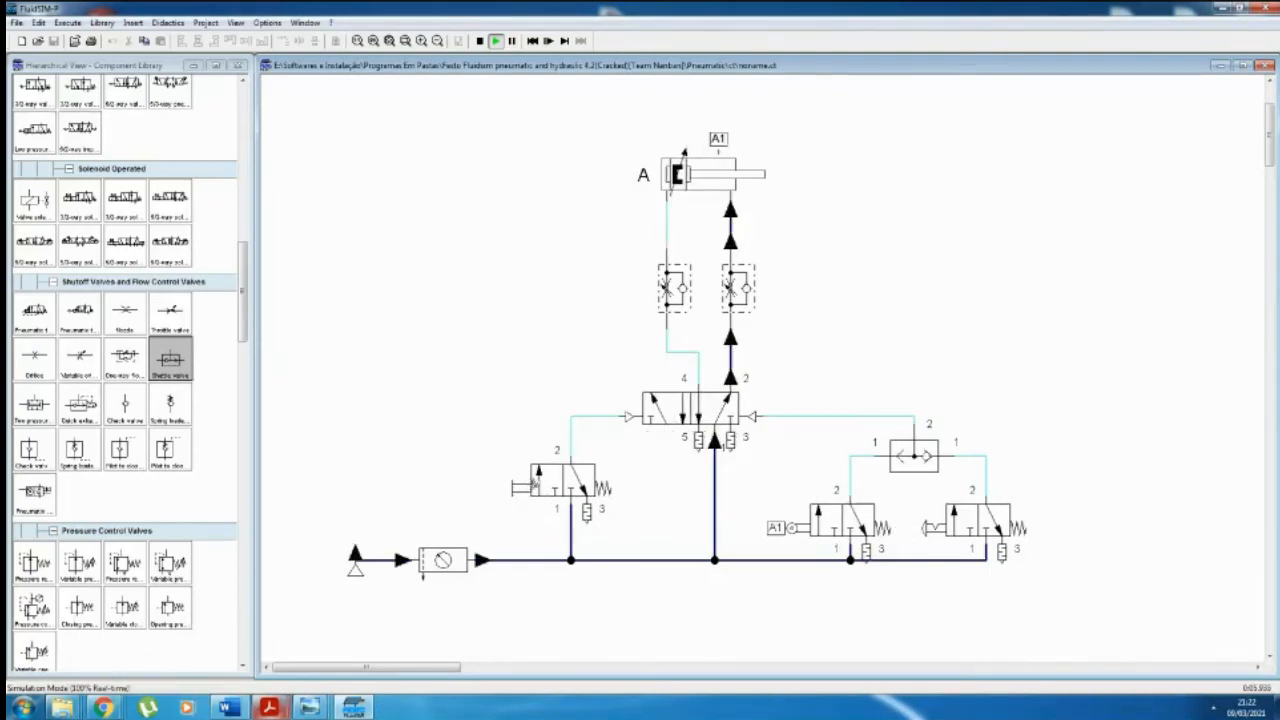
# Step: Latch the detent pushbutton valve, test the left pushbutton valve repeatedly, and release the detent
pyautogui.click(933, 525)
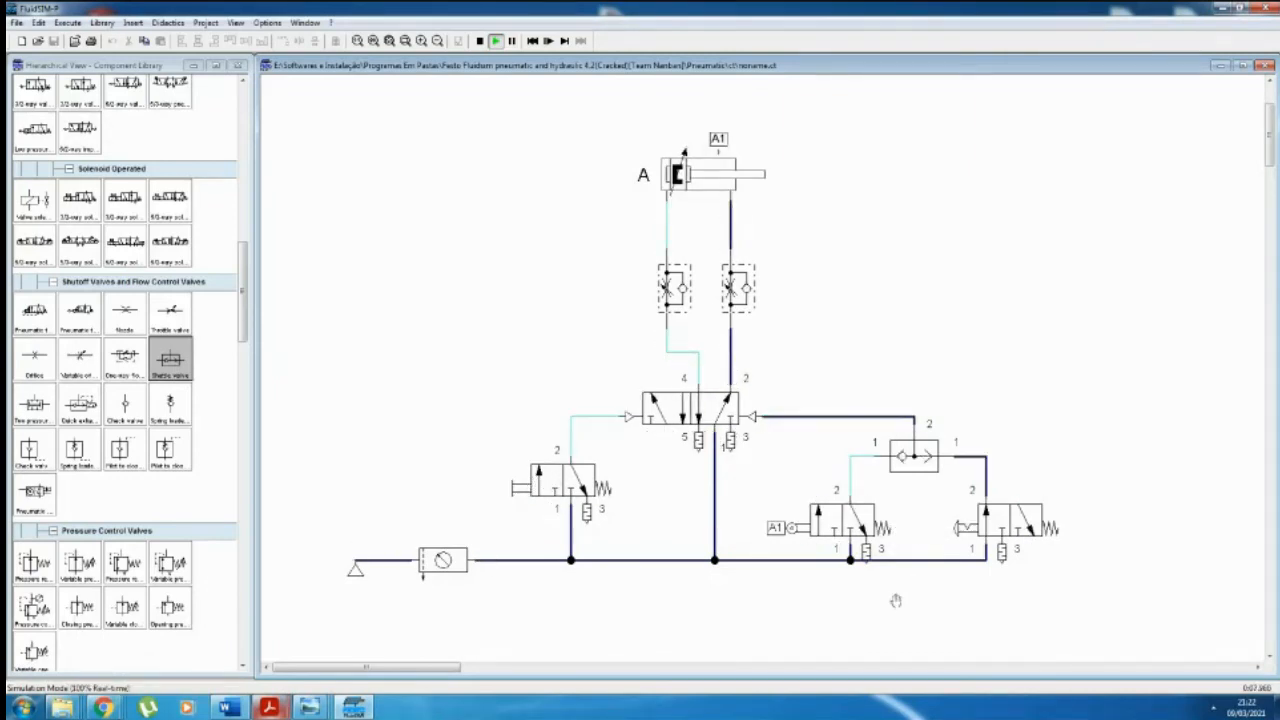
pyautogui.click(537, 474)
pyautogui.click(534, 475)
pyautogui.click(531, 475)
pyautogui.click(530, 475)
pyautogui.click(541, 477)
pyautogui.click(966, 536)
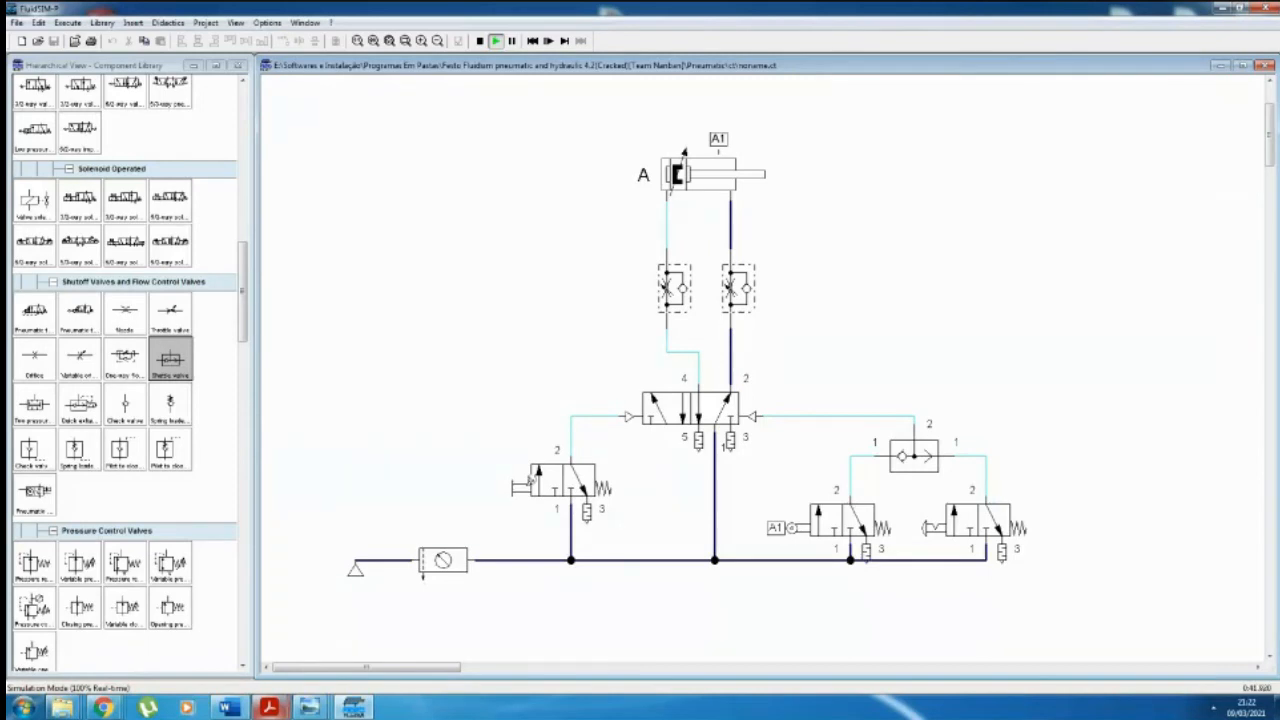
# Step: Actuate the left pushbutton valve with the detent released to cycle the cylinder, and latch the detent valve again
pyautogui.click(530, 482)
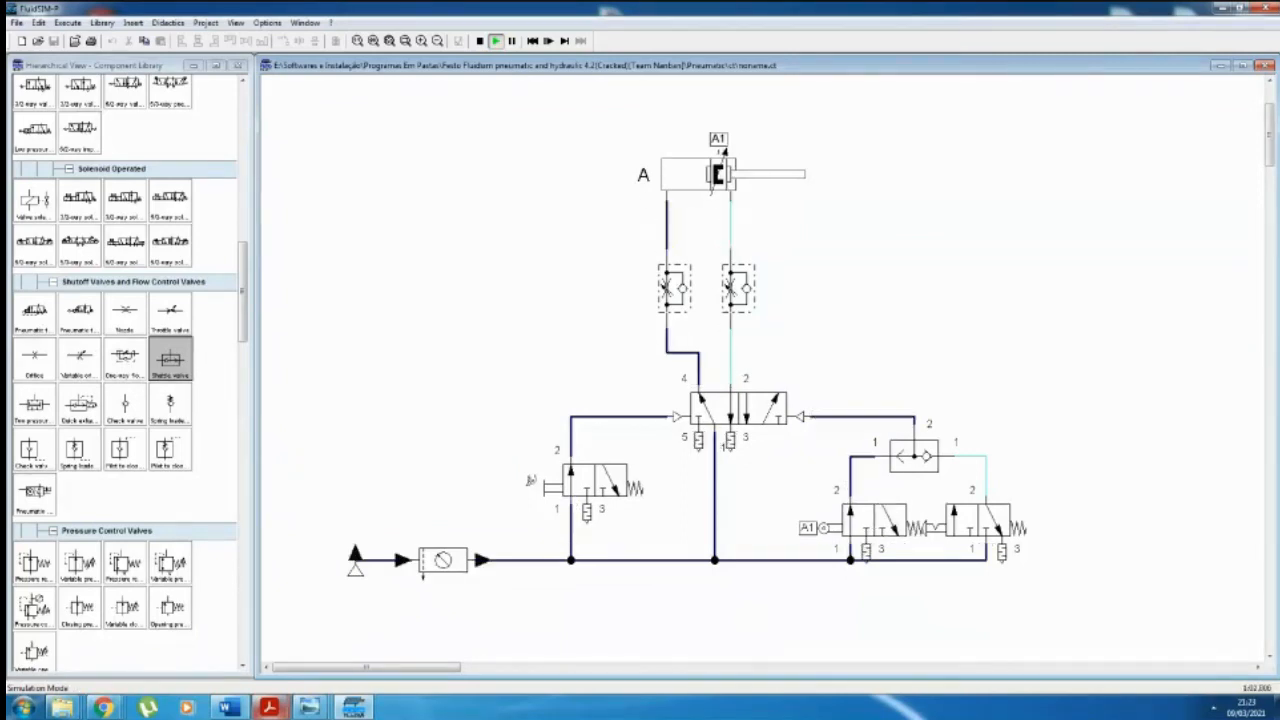
pyautogui.click(535, 487)
pyautogui.click(532, 475)
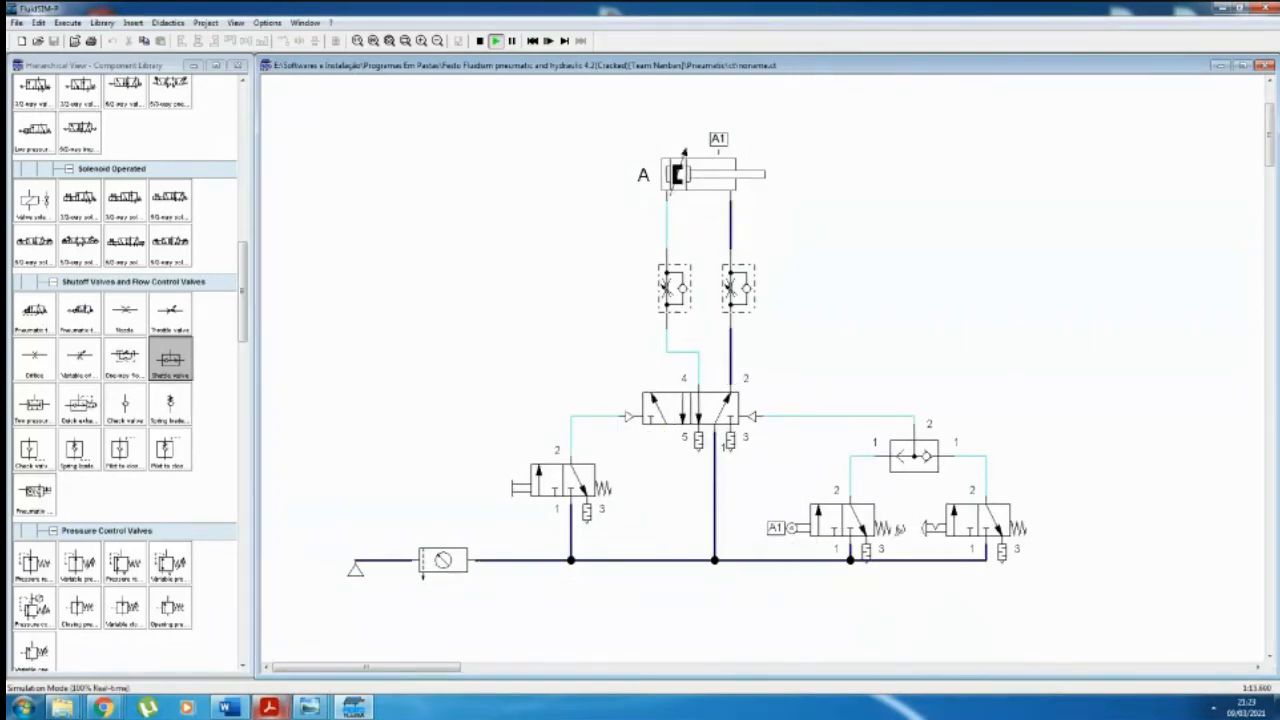
pyautogui.click(966, 517)
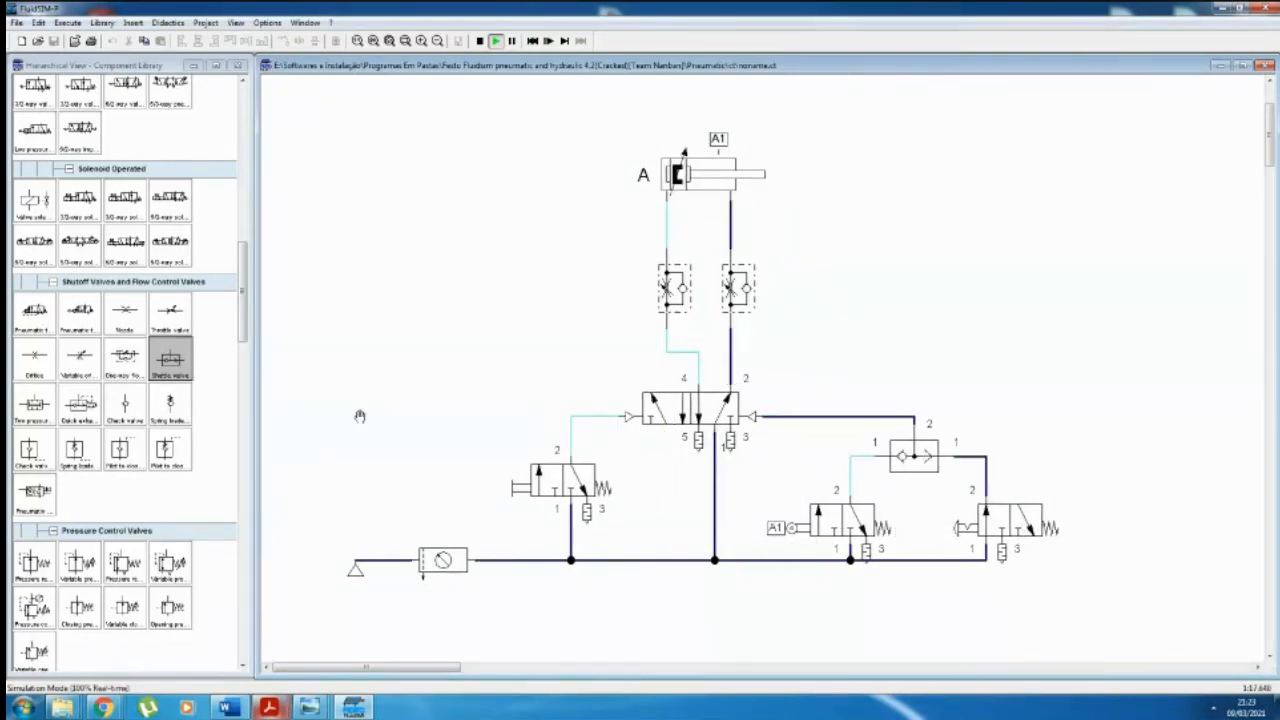